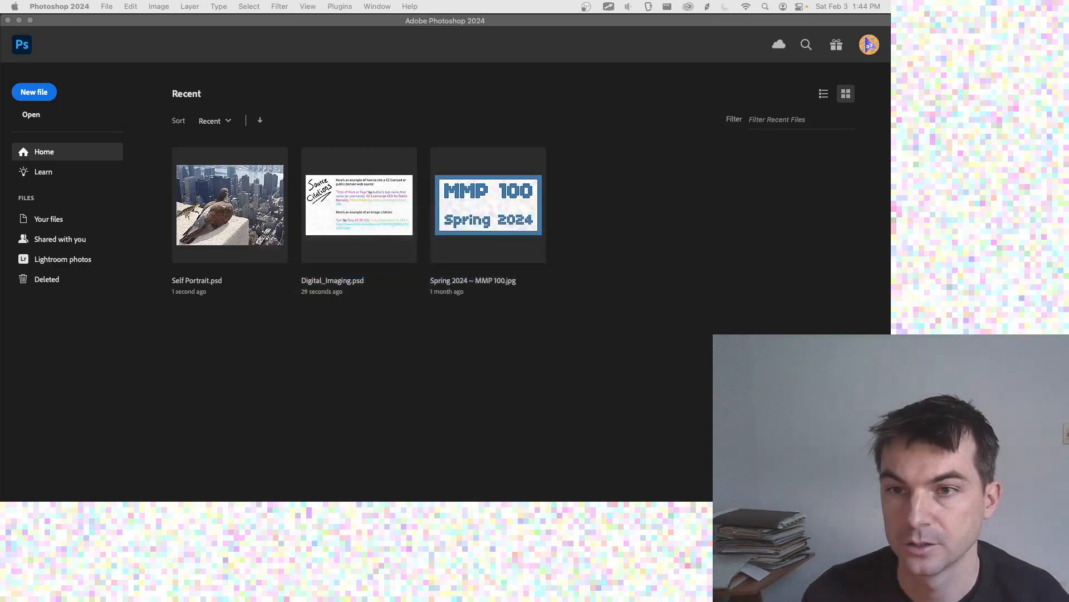
# Step: Switch to TextEdit and write the heading "Photoshop filters, blending, adjustments" in the blank document
pyautogui.press('super+Tab')
pyautogui.press('super+Tab')
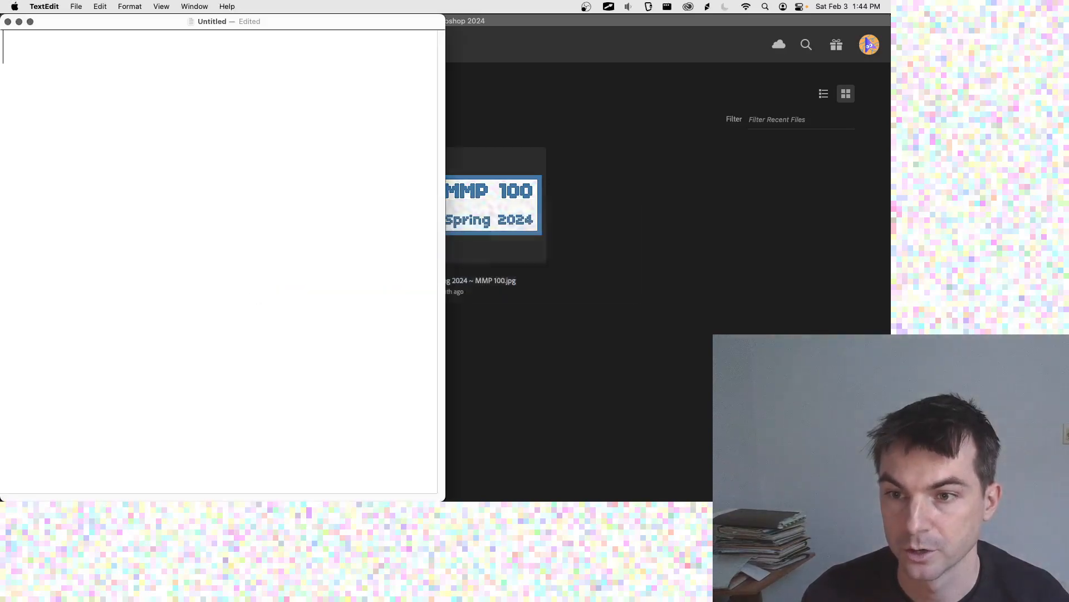
pyautogui.press('super+Tab')
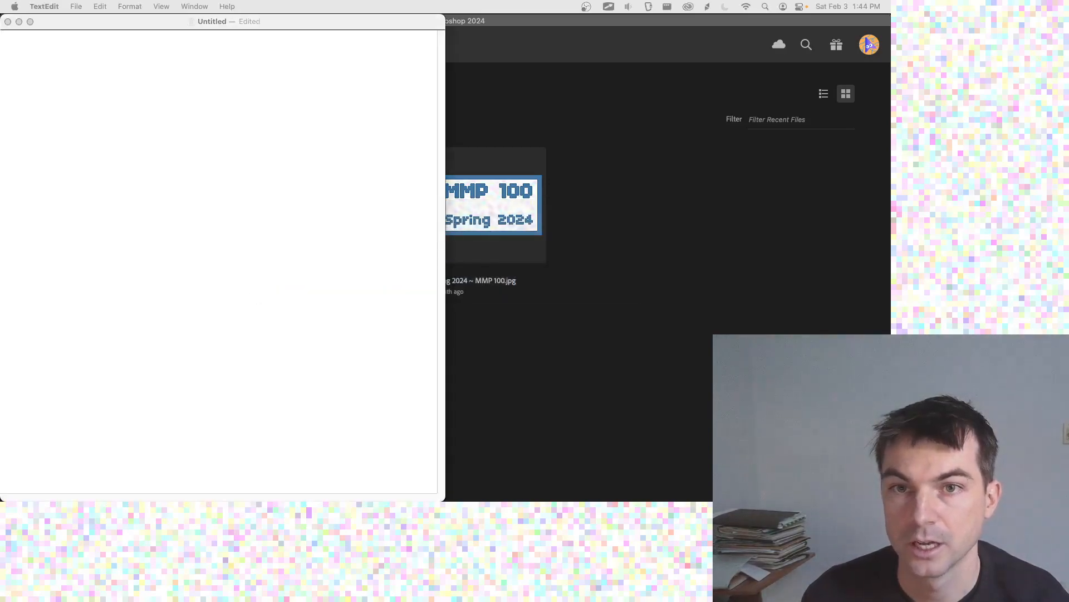
pyautogui.click(257, 82)
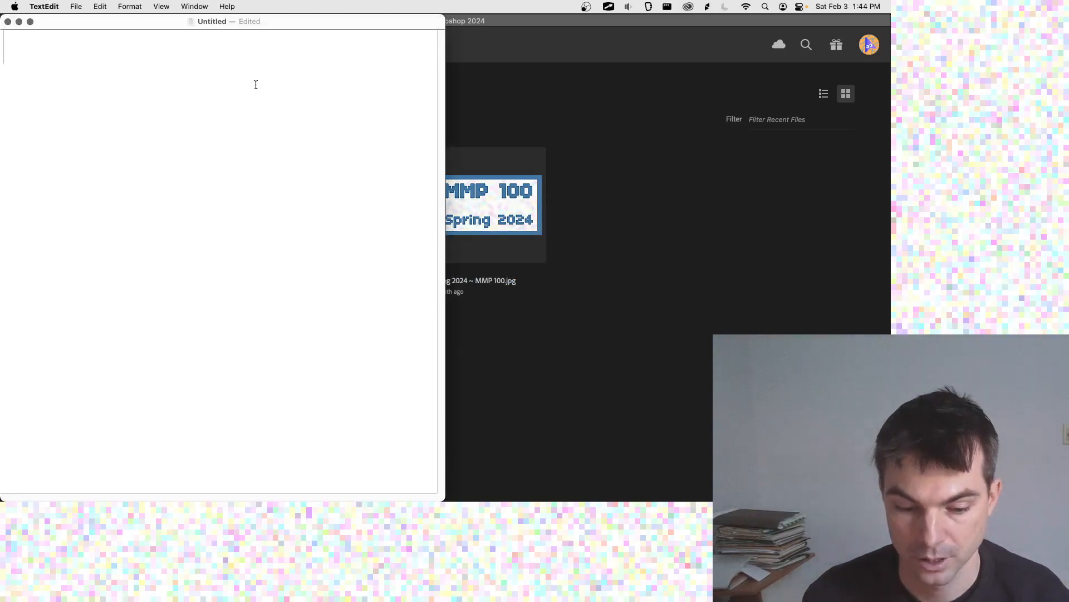
pyautogui.write('Photoshop ')
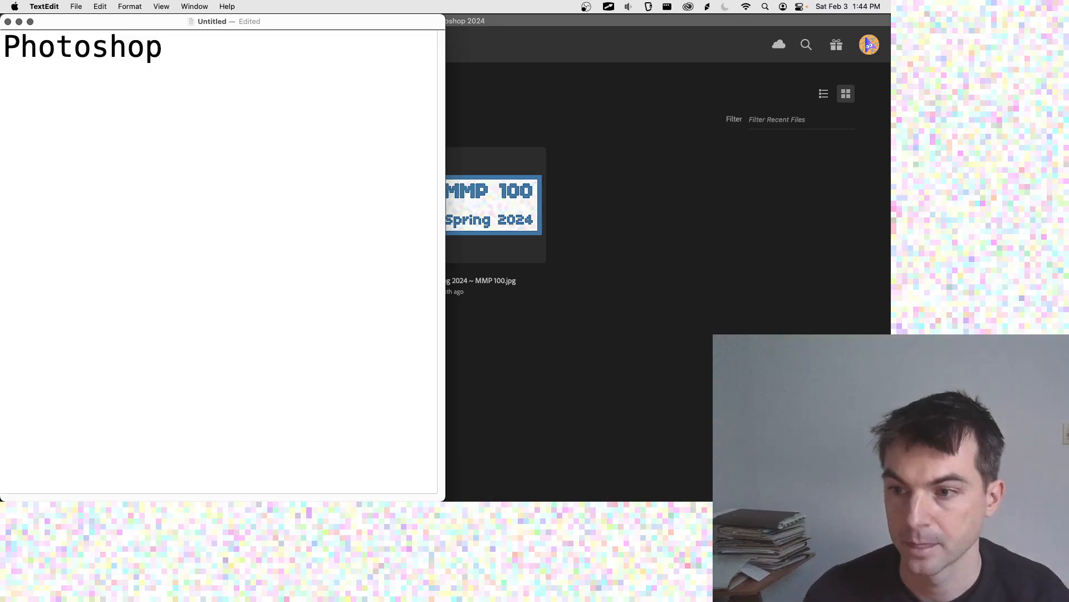
pyautogui.write('filters, blendering')
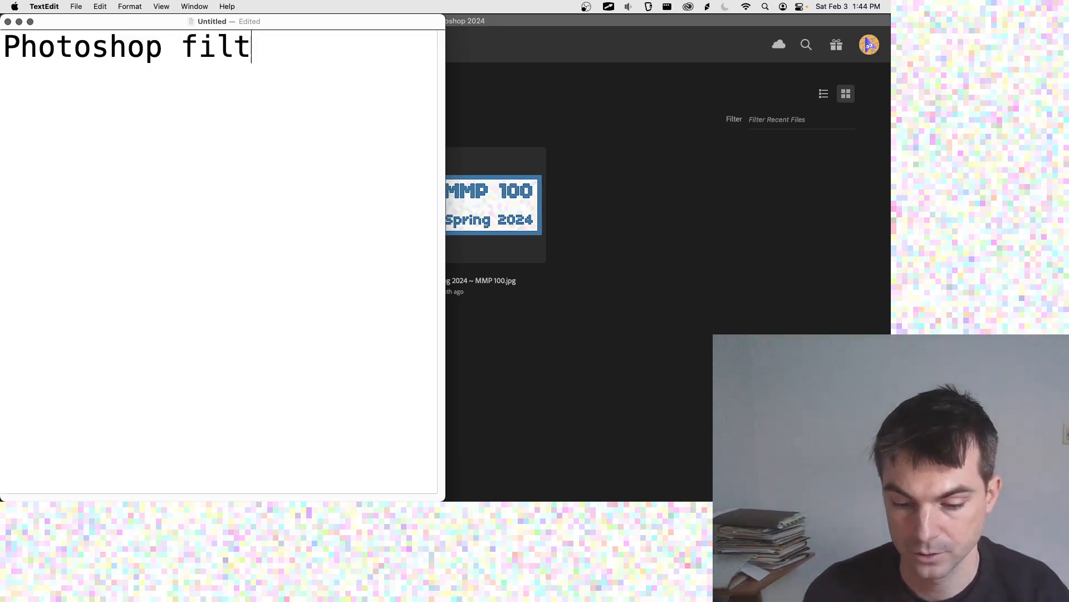
pyautogui.press('BackSpace')
pyautogui.press('BackSpace')
pyautogui.press('BackSpace')
pyautogui.press('BackSpace')
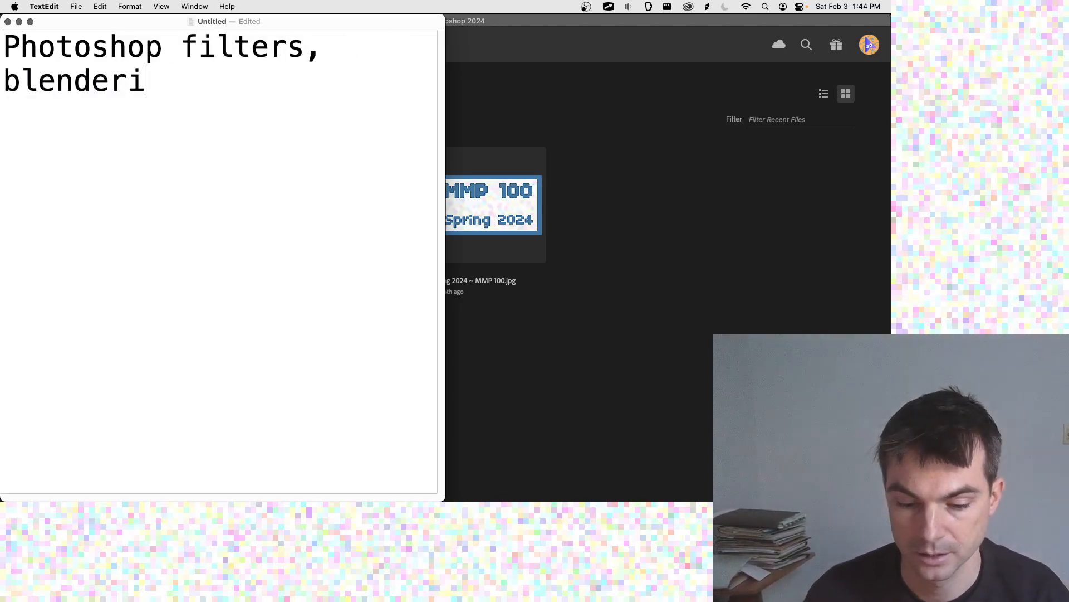
pyautogui.press('BackSpace')
pyautogui.write('ing, ')
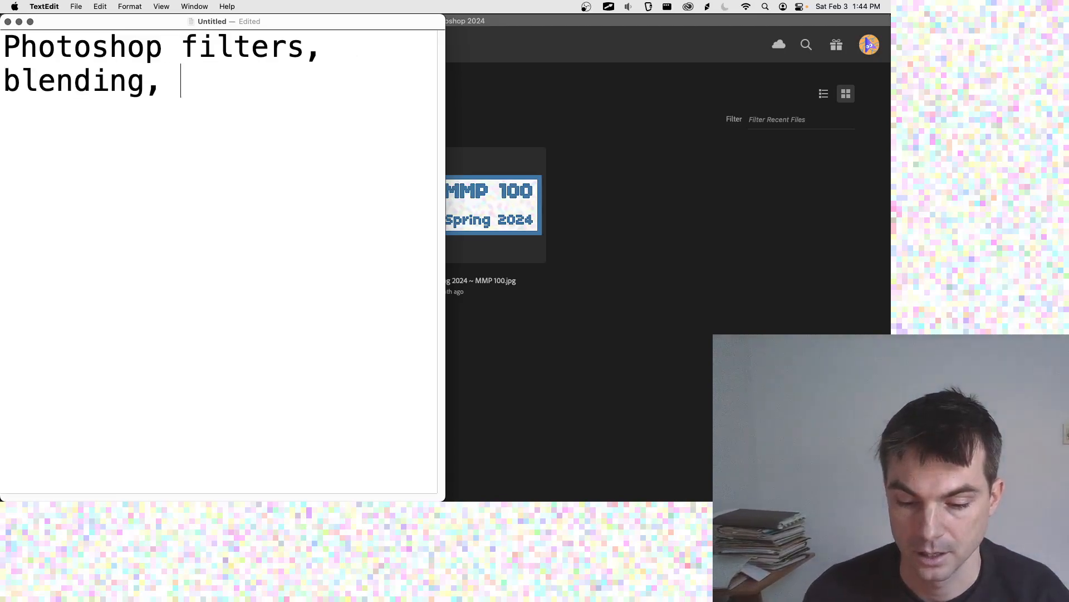
pyautogui.write('adjustments')
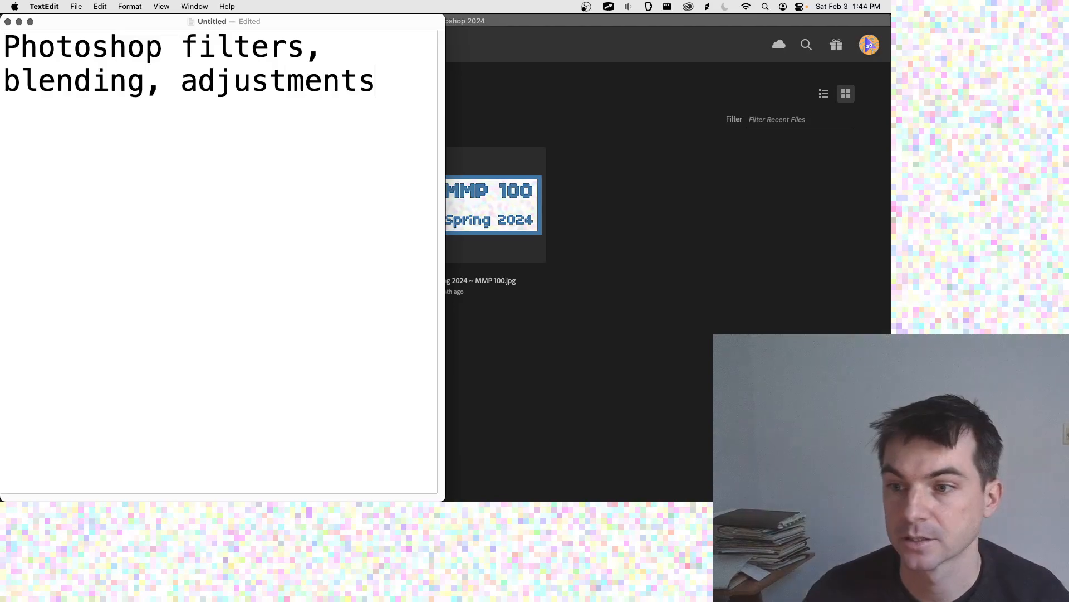
pyautogui.press('Return')
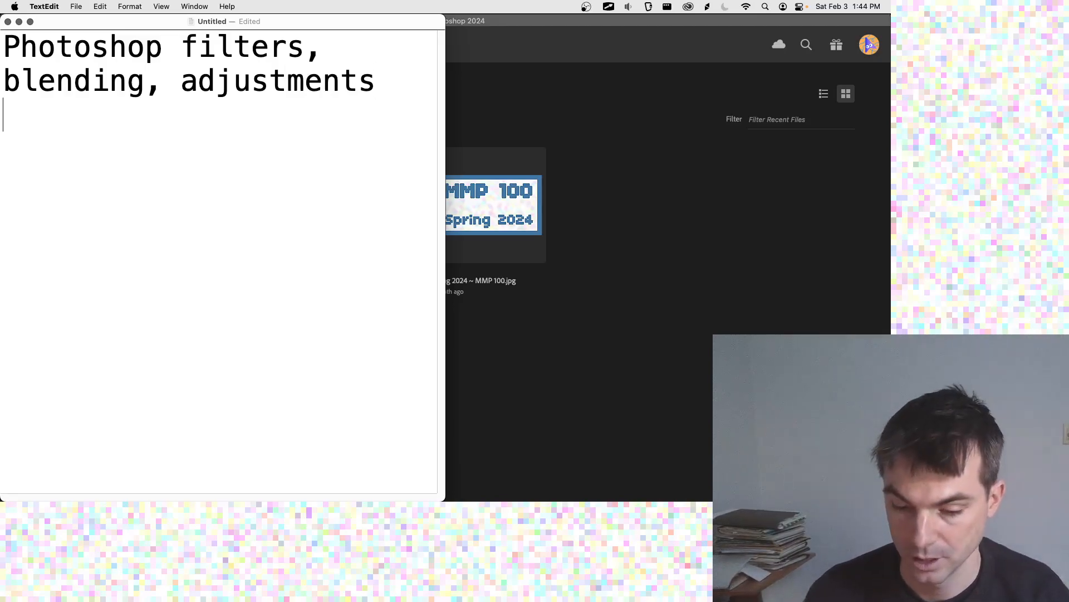
# Step: List "- blending", "- filters" and "- adjustments" on separate lines under the heading
pyautogui.write('0')
pyautogui.press('BackSpace')
pyautogui.write('- blending')
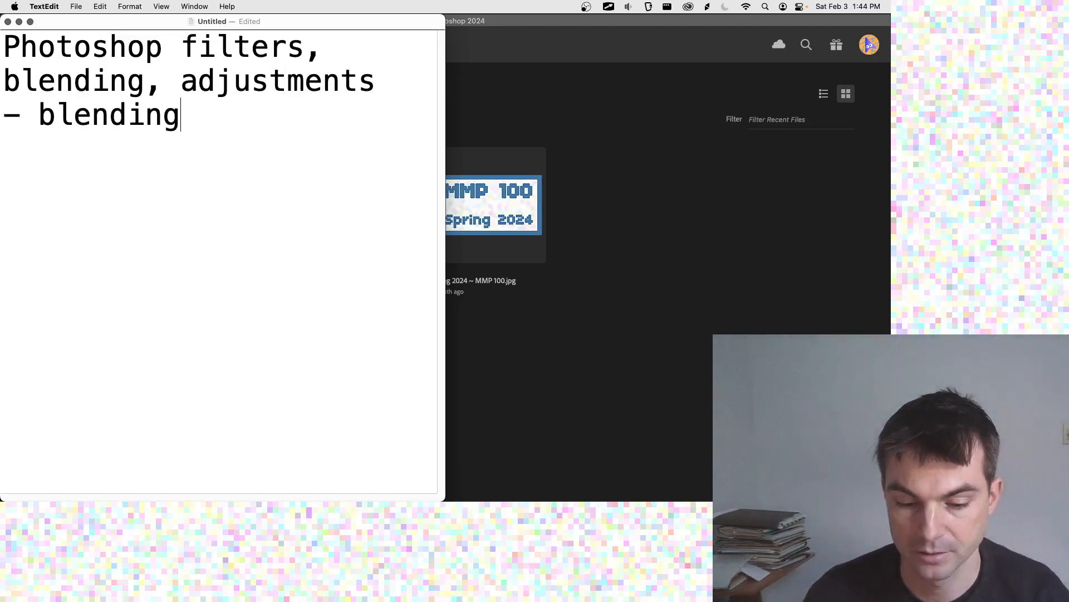
pyautogui.press('Return')
pyautogui.write('- ')
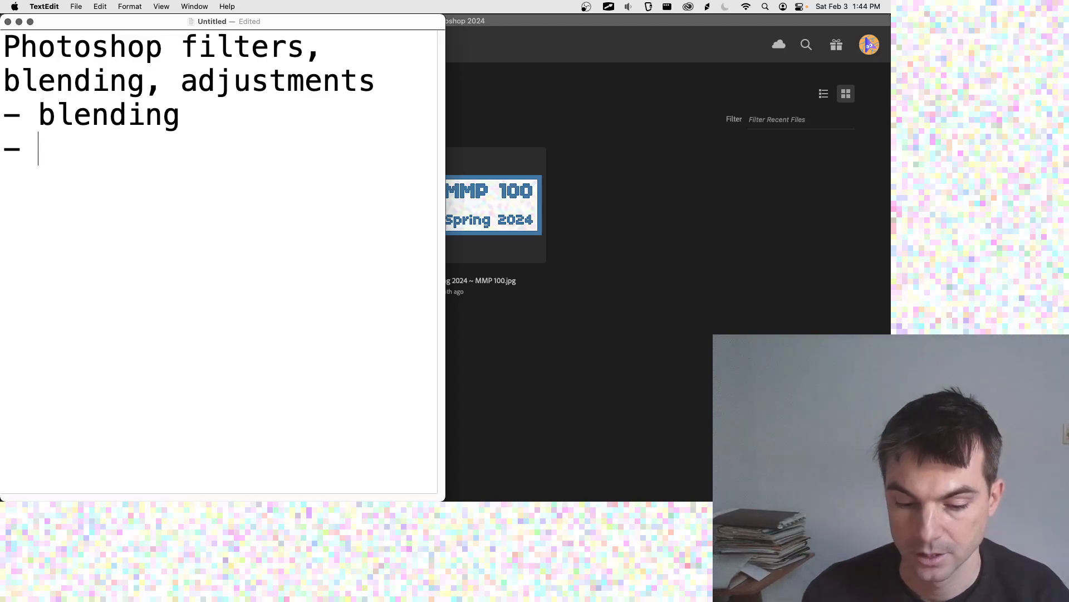
pyautogui.write('filters')
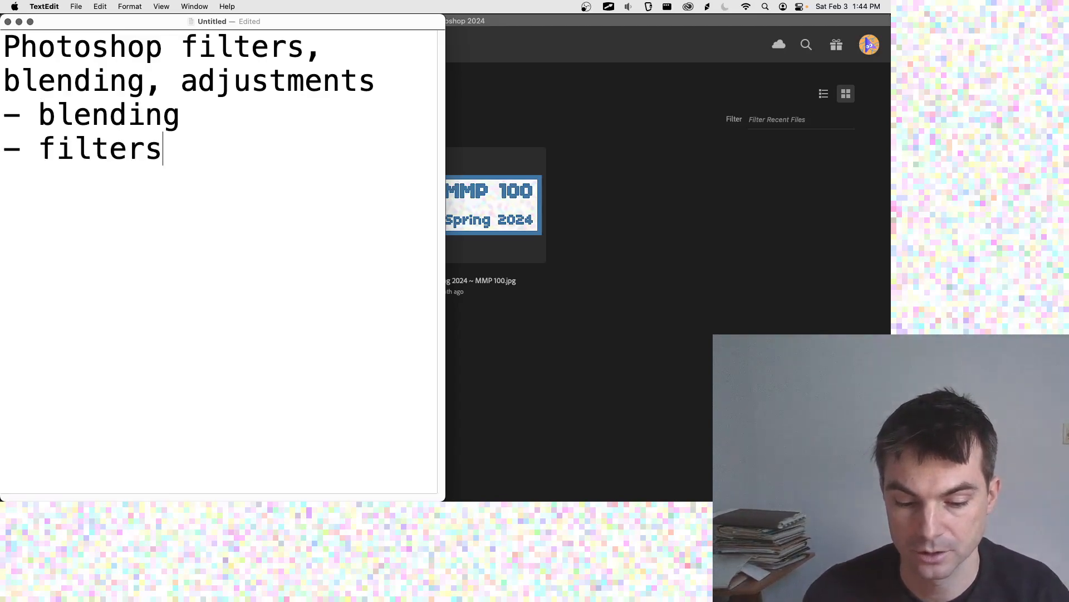
pyautogui.press('Return')
pyautogui.write('- adjustments')
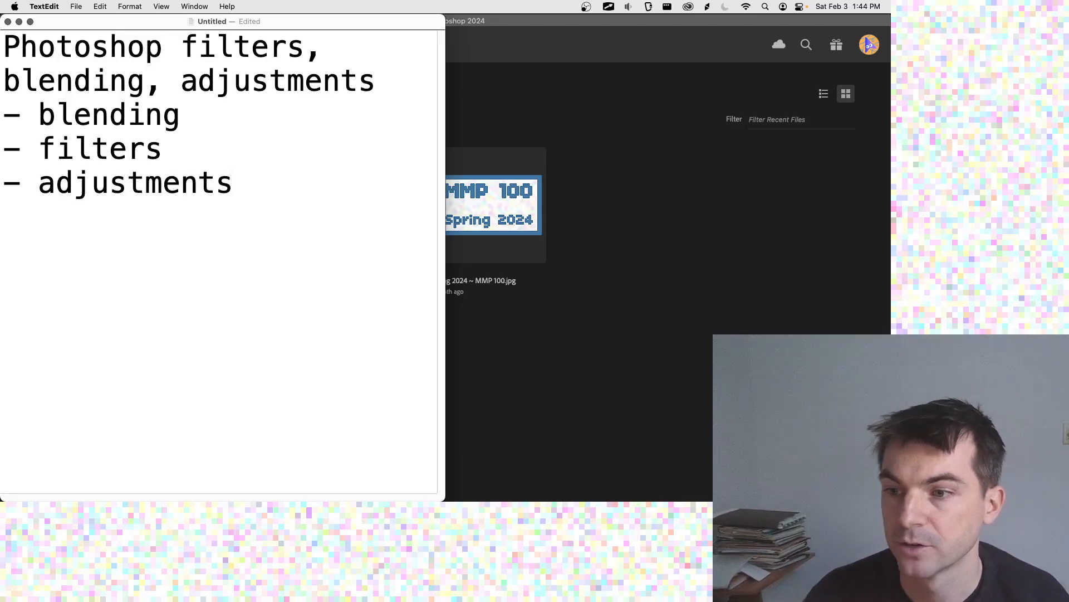
# Step: Add the lines "- realistic" and "- non-realistic, stylized" to the list and widen the note window
pyautogui.press('Return')
pyautogui.write('-=')
pyautogui.press('BackSpace')
pyautogui.press('BackSpace')
pyautogui.write('realistic')
pyautogui.press('Return')
pyautogui.write('- non-')
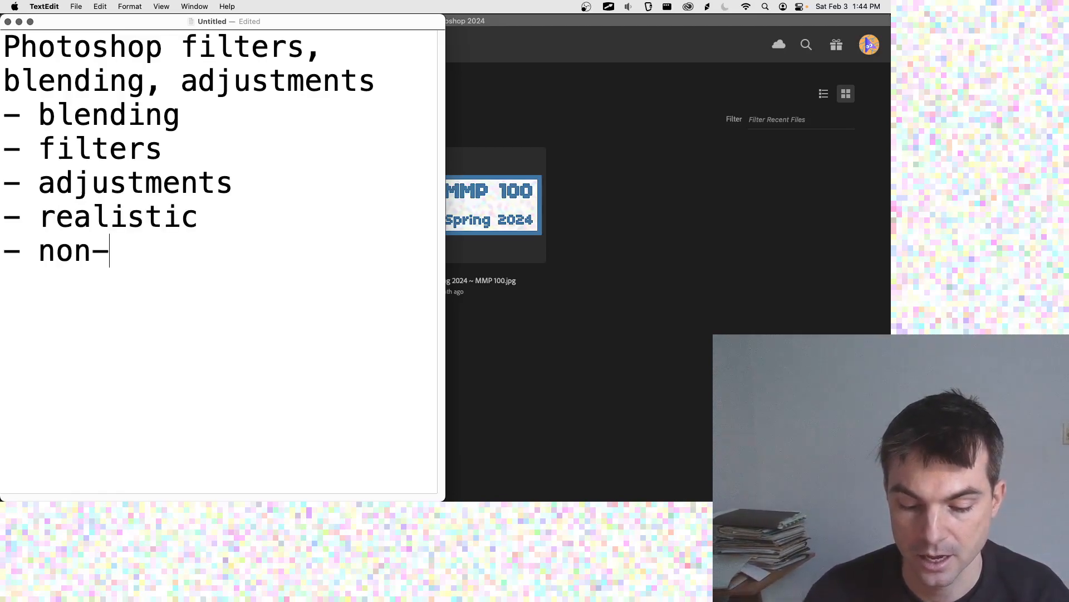
pyautogui.write('realistic, stylized')
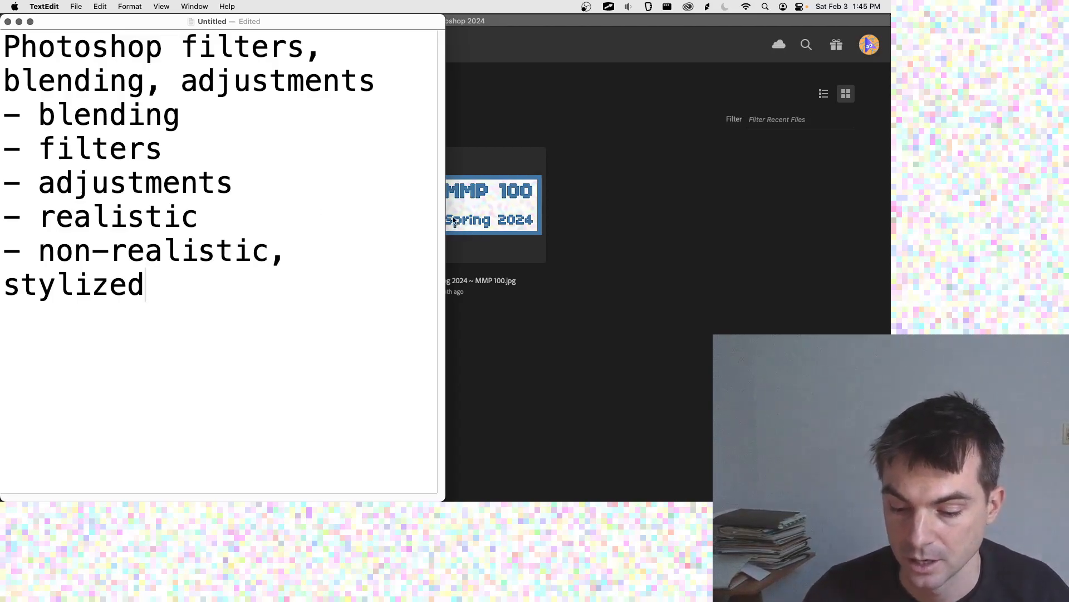
pyautogui.moveTo(444, 216); pyautogui.dragTo(612, 208)
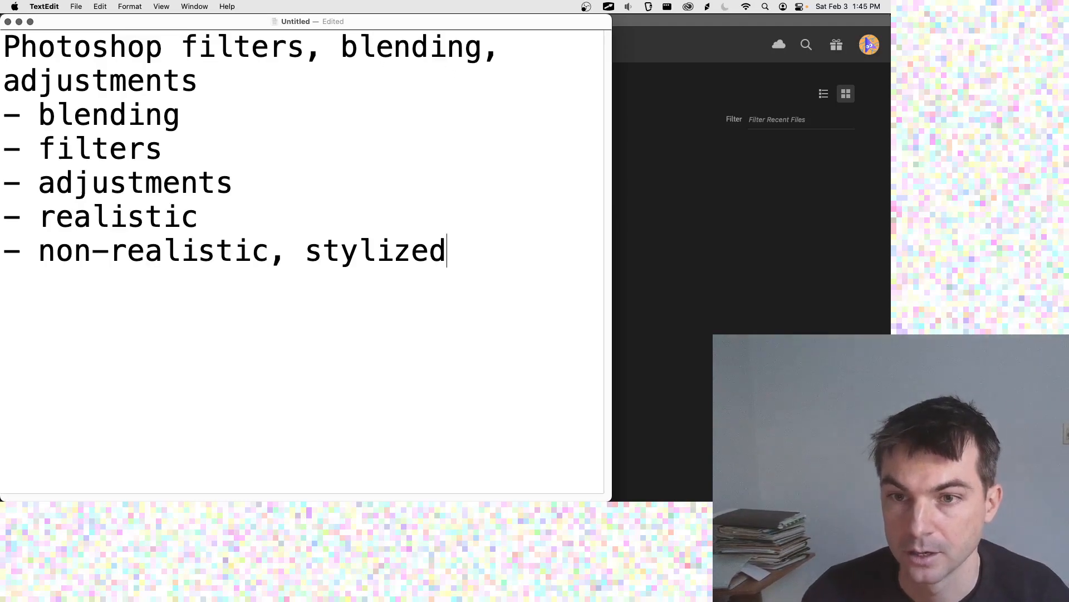
# Step: Locate Self Portrait.psd in Finder under Documents > MMP 100 > Self Portrait, and open that file in Photoshop
pyautogui.press('super+Tab')
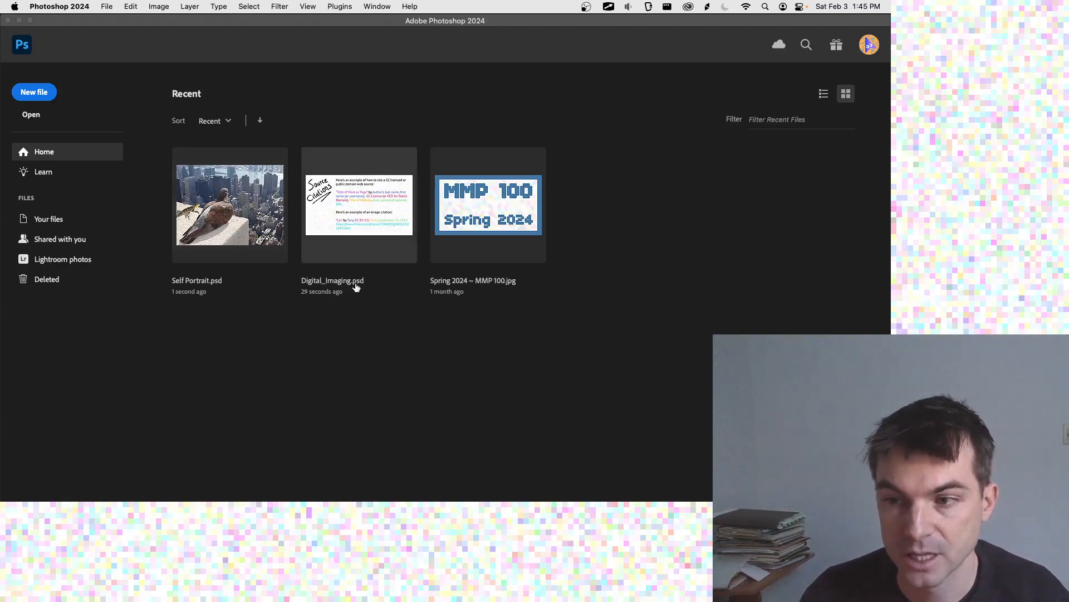
pyautogui.press('super+Tab')
pyautogui.press('super+Tab')
pyautogui.press('super+Tab')
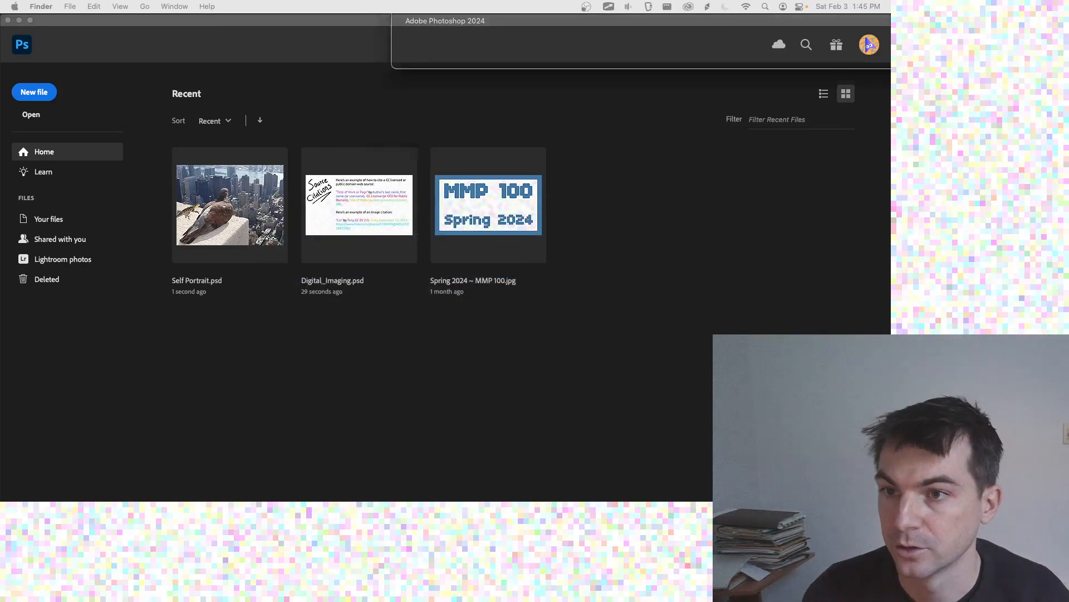
pyautogui.press('super+n')
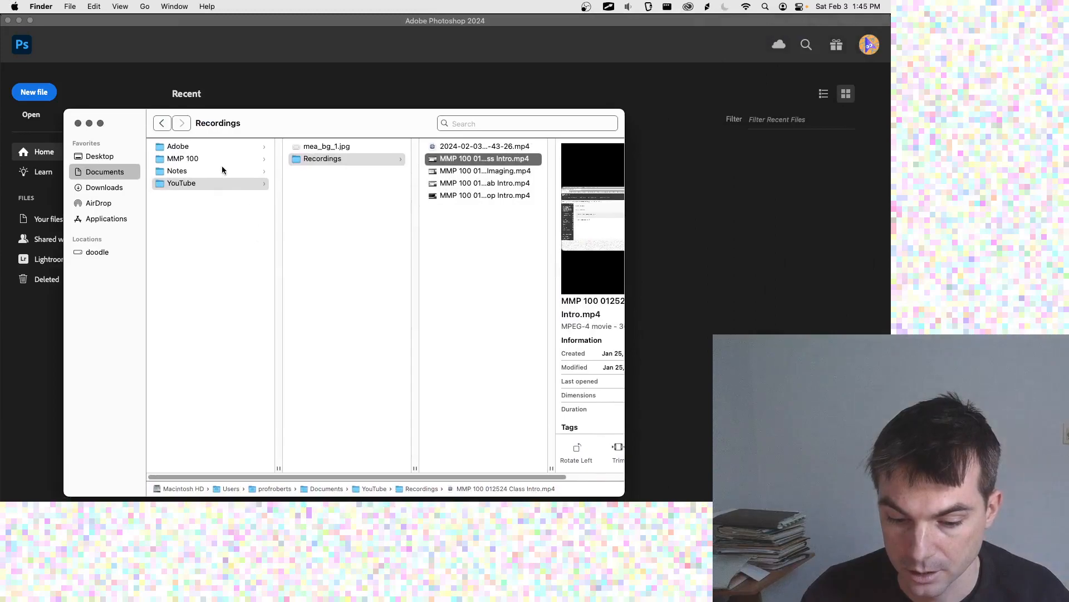
pyautogui.click(220, 159)
pyautogui.moveTo(313, 124); pyautogui.dragTo(296, 72)
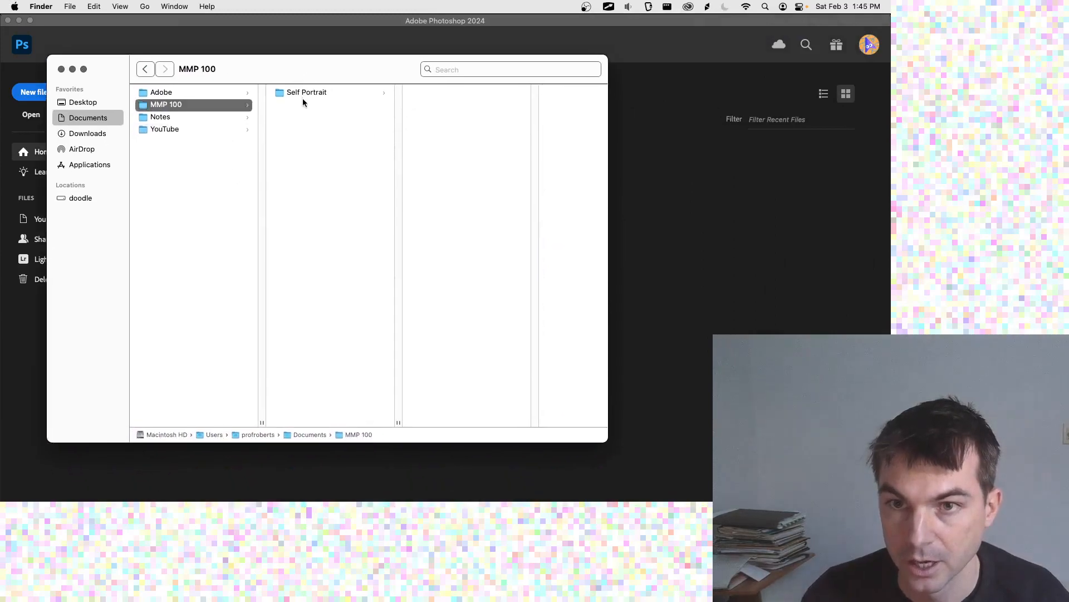
pyautogui.click(308, 92)
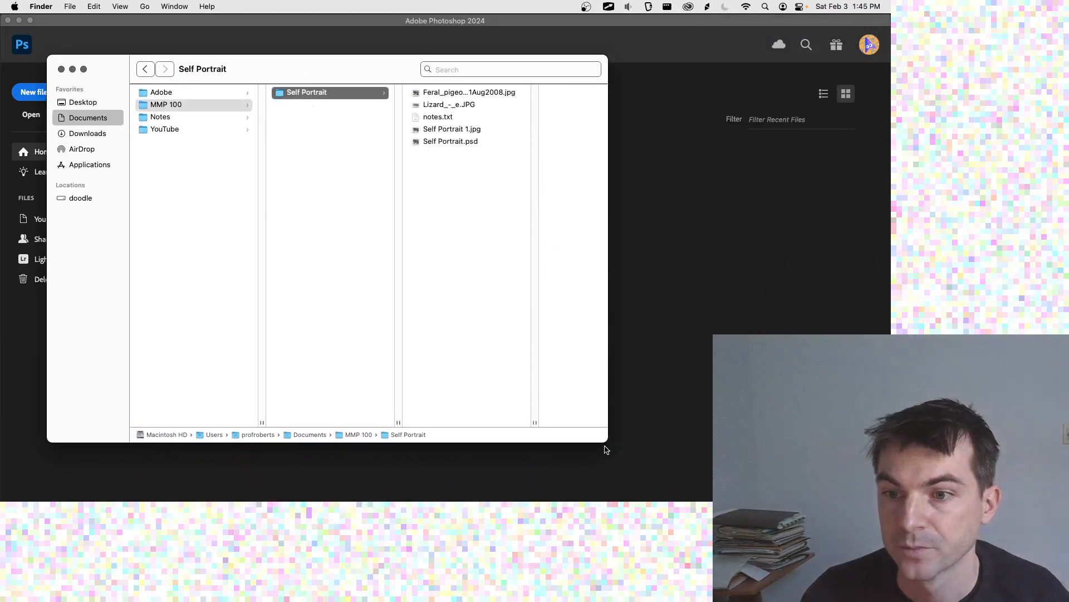
pyautogui.moveTo(605, 441); pyautogui.dragTo(667, 466)
pyautogui.click(460, 143)
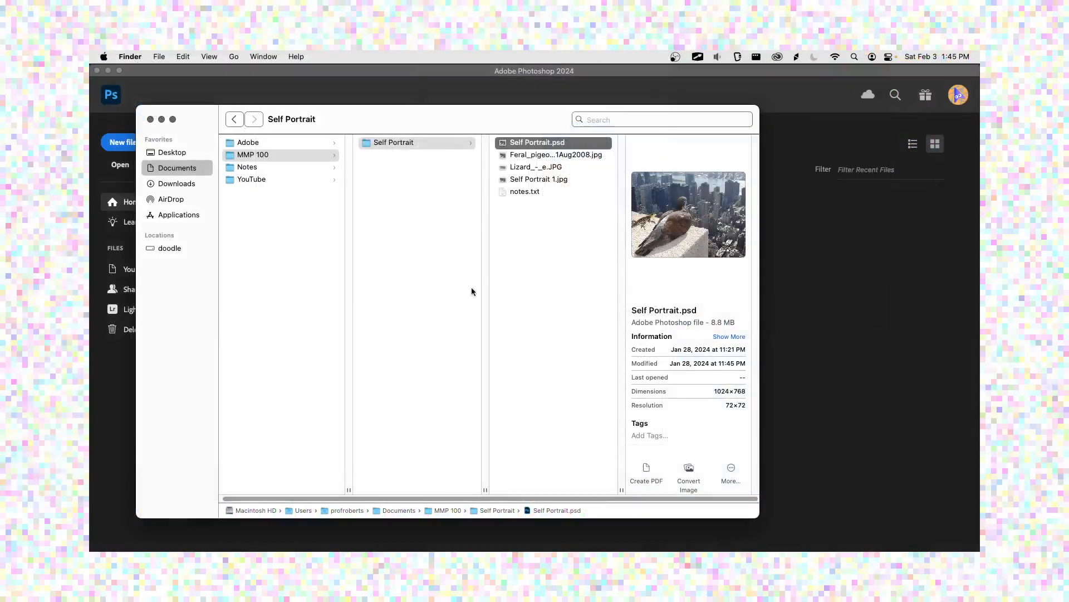
pyautogui.click(399, 96)
pyautogui.click(320, 280)
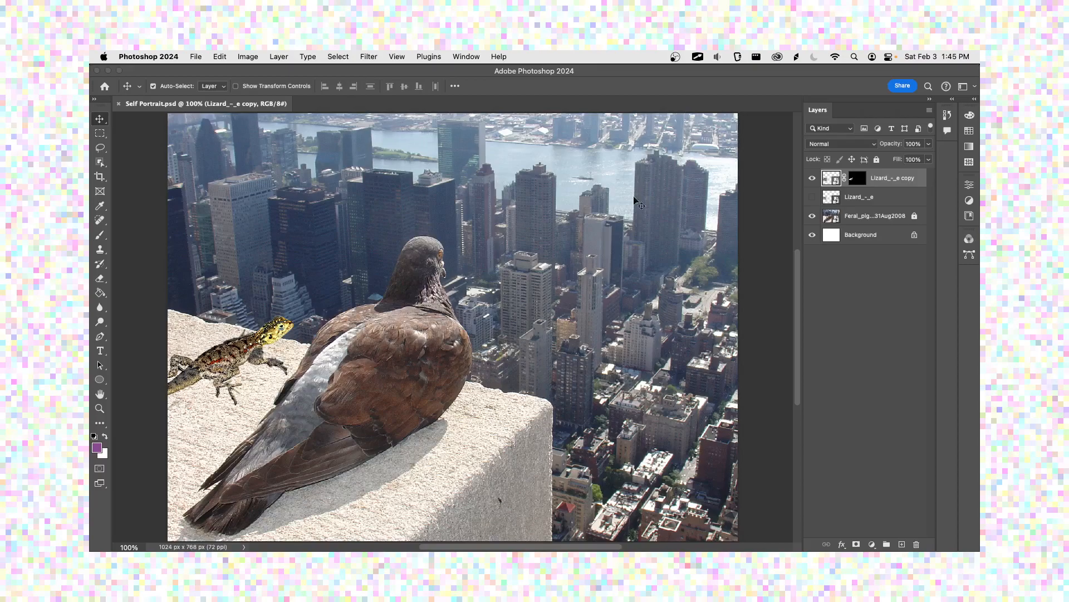
# Step: Inspect the Background and pigeon photo layers, switching the pigeon layer's visibility off and on
pyautogui.click(863, 275)
pyautogui.click(877, 239)
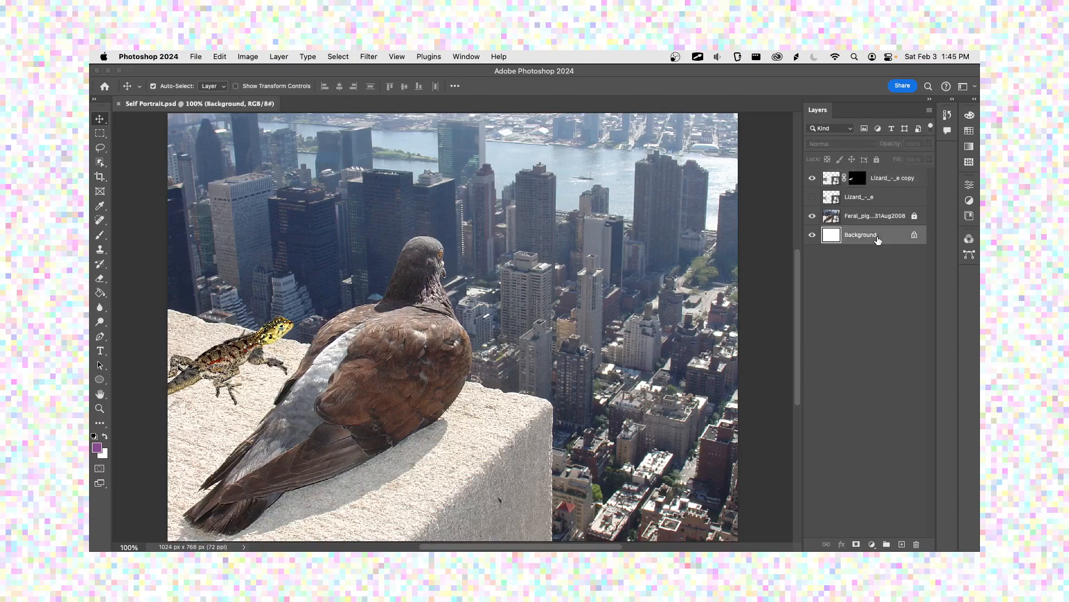
pyautogui.click(874, 218)
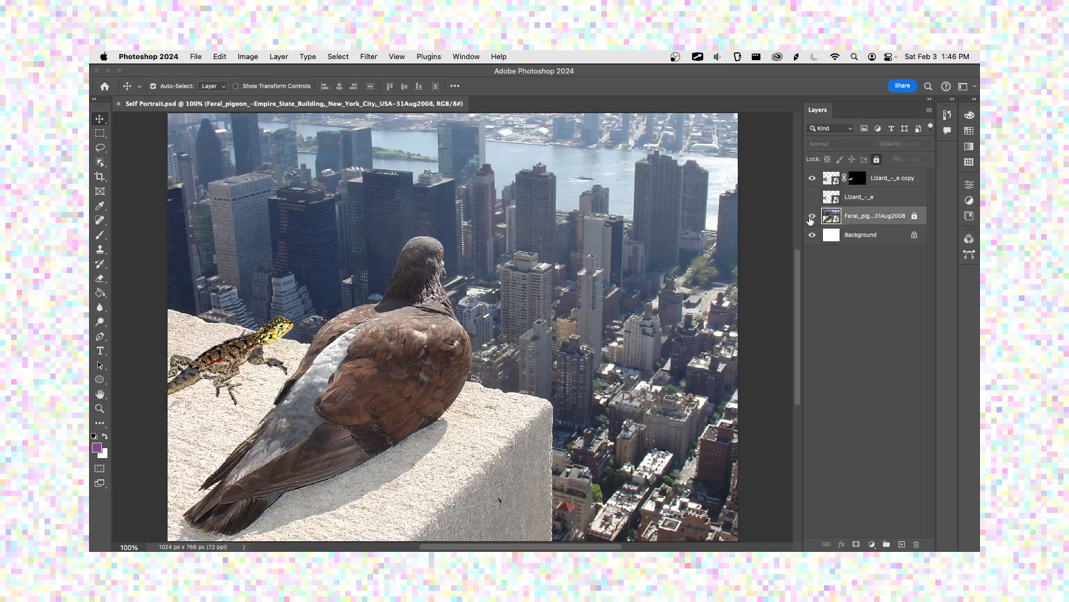
pyautogui.click(811, 217)
pyautogui.click(812, 217)
pyautogui.click(811, 217)
pyautogui.click(811, 218)
# Step: Inspect both lizard layers, toggling the masked copy's visibility and viewing its layer mask in Select and Mask without applying changes
pyautogui.click(876, 198)
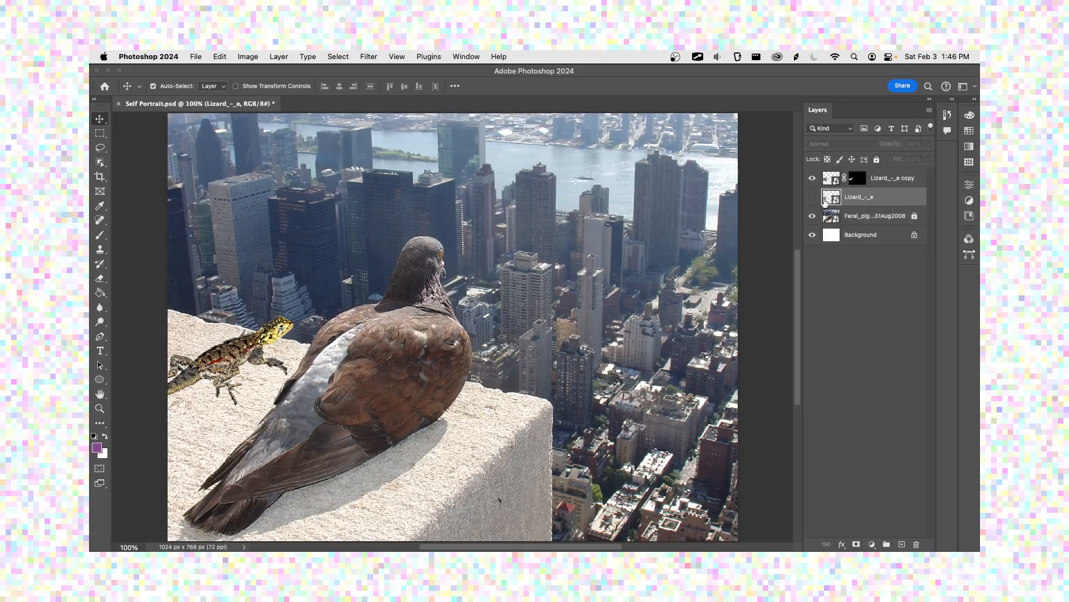
pyautogui.click(895, 182)
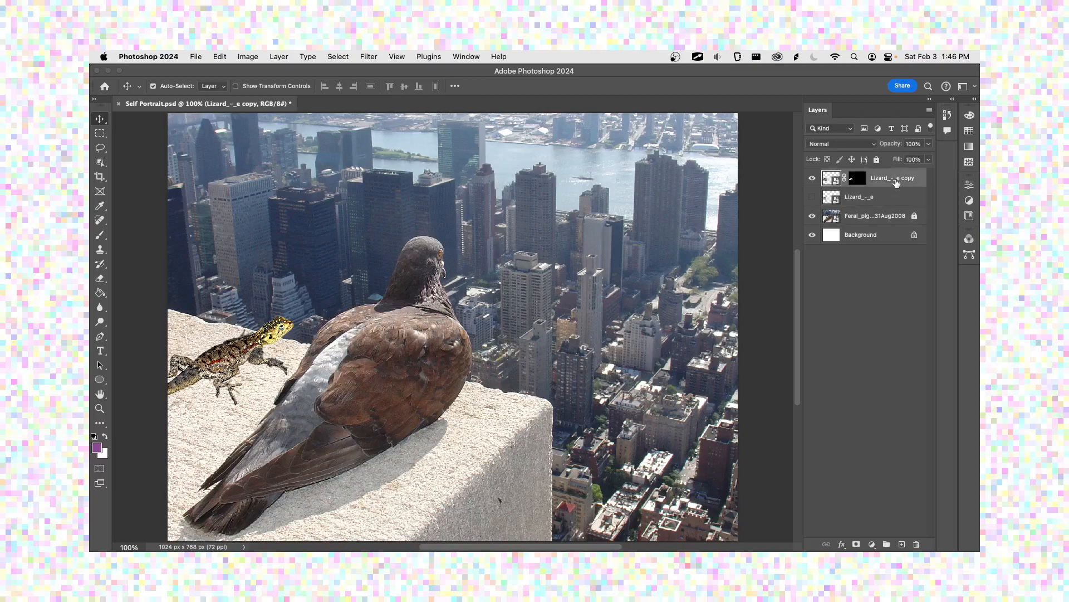
pyautogui.click(812, 179)
pyautogui.click(812, 179)
pyautogui.click(809, 180)
pyautogui.click(809, 180)
pyautogui.click(809, 180)
pyautogui.doubleClick(858, 179)
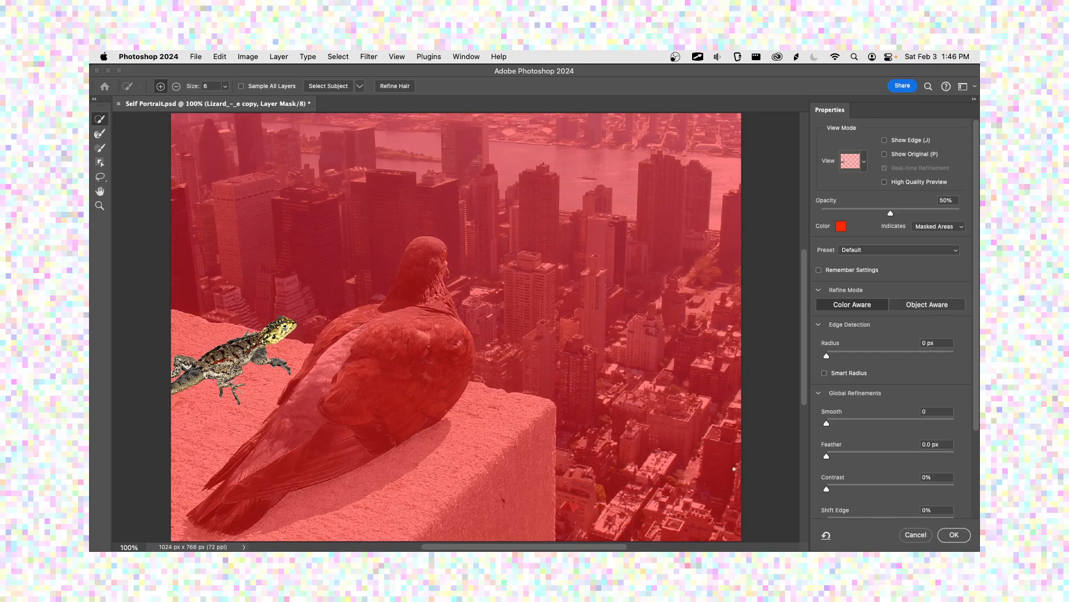
pyautogui.click(916, 535)
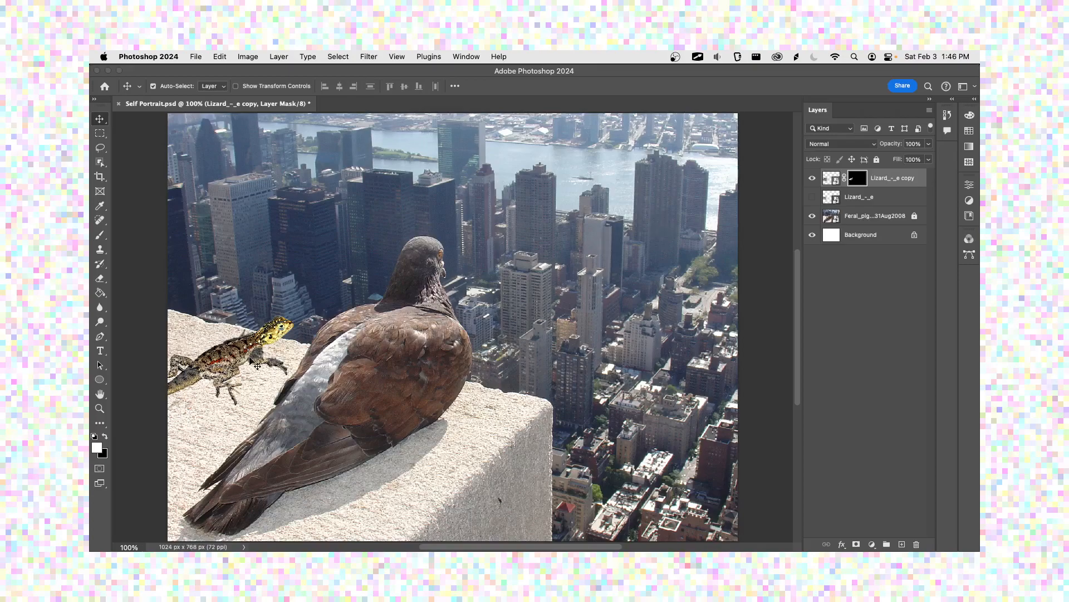
# Step: Examine the masked lizard's head, body and cut-out edges against the stone ledge up close, ending at 200% magnification
pyautogui.scroll(2, 257, 362)
pyautogui.scroll(-1, 252, 356)
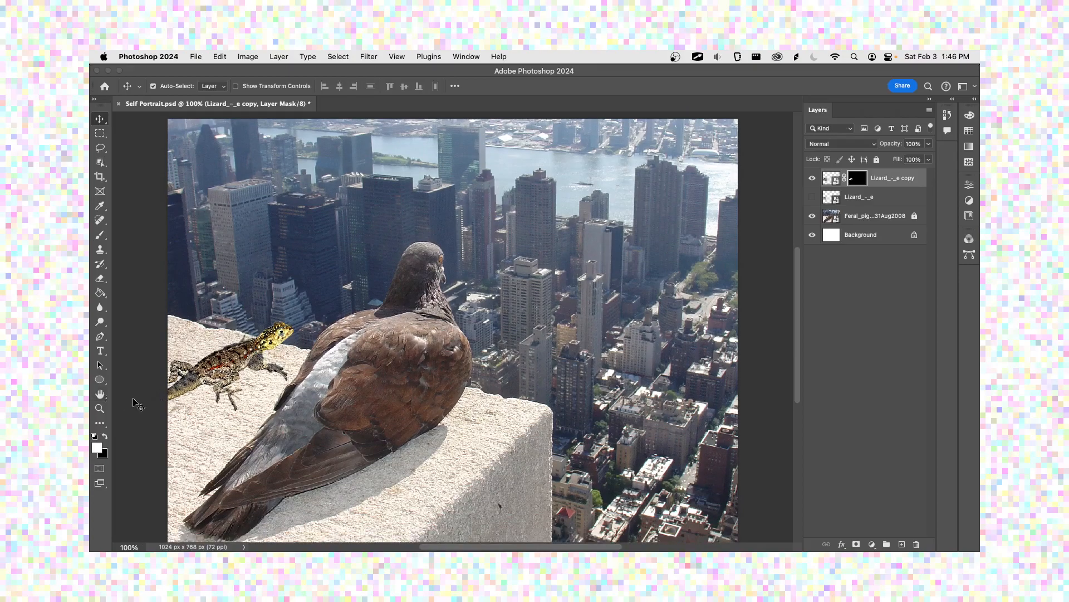
pyautogui.press('z')
pyautogui.moveTo(173, 286); pyautogui.dragTo(384, 434)
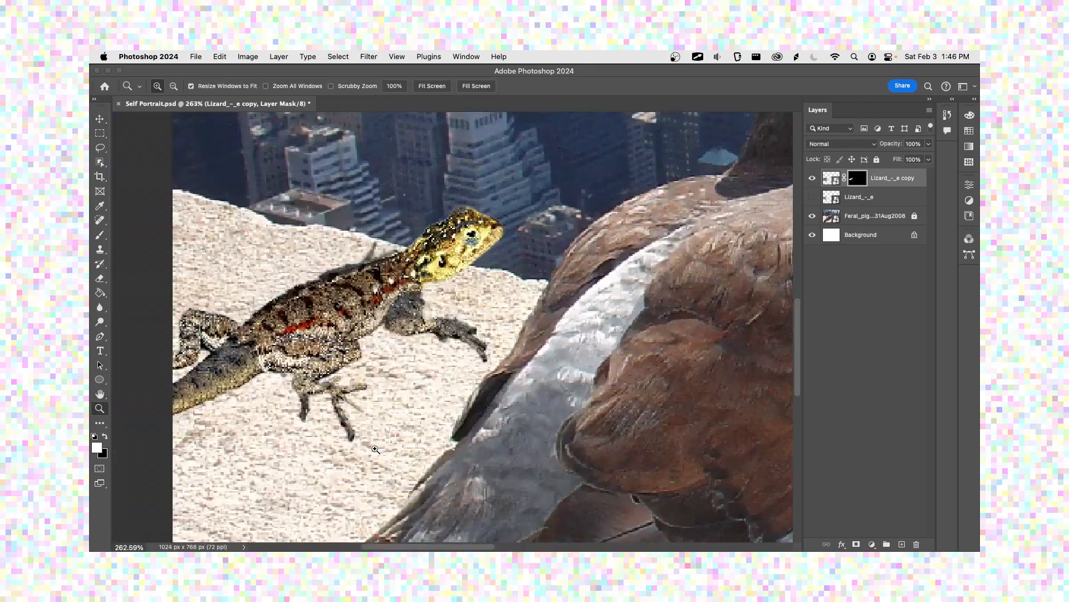
pyautogui.moveTo(518, 274); pyautogui.dragTo(445, 400)
pyautogui.moveTo(232, 270); pyautogui.dragTo(512, 496)
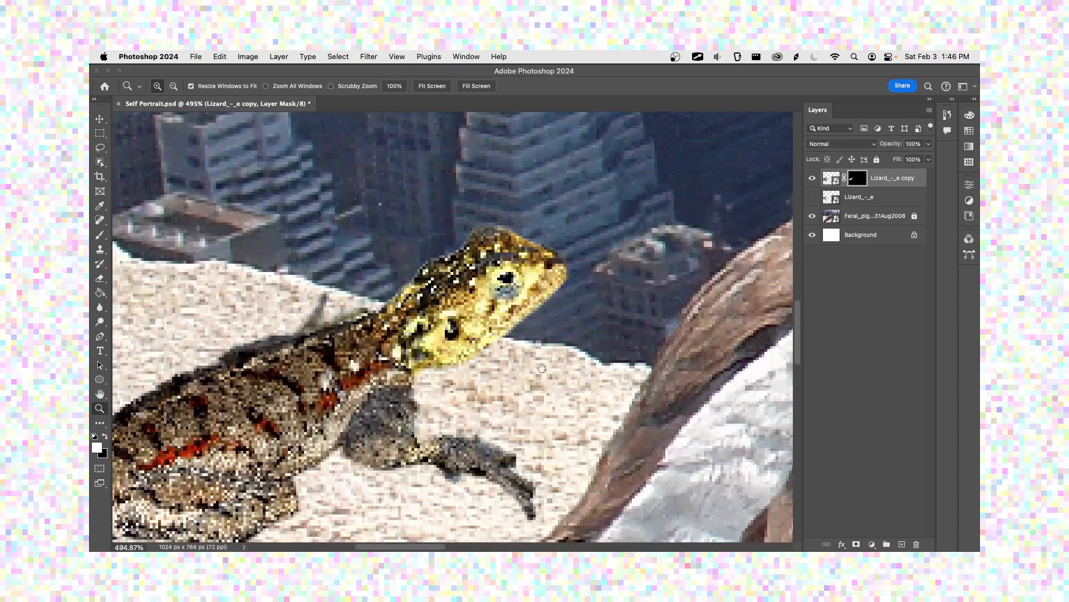
pyautogui.hscroll(3, 529, 393)
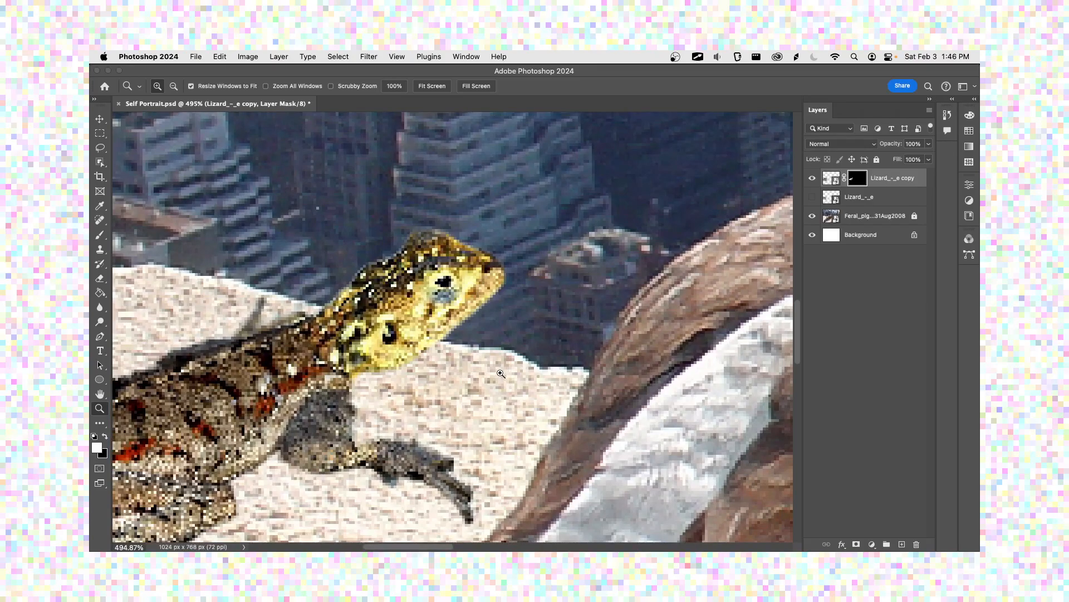
pyautogui.press('super+minus')
pyautogui.press('super+minus')
pyautogui.press('super+minus')
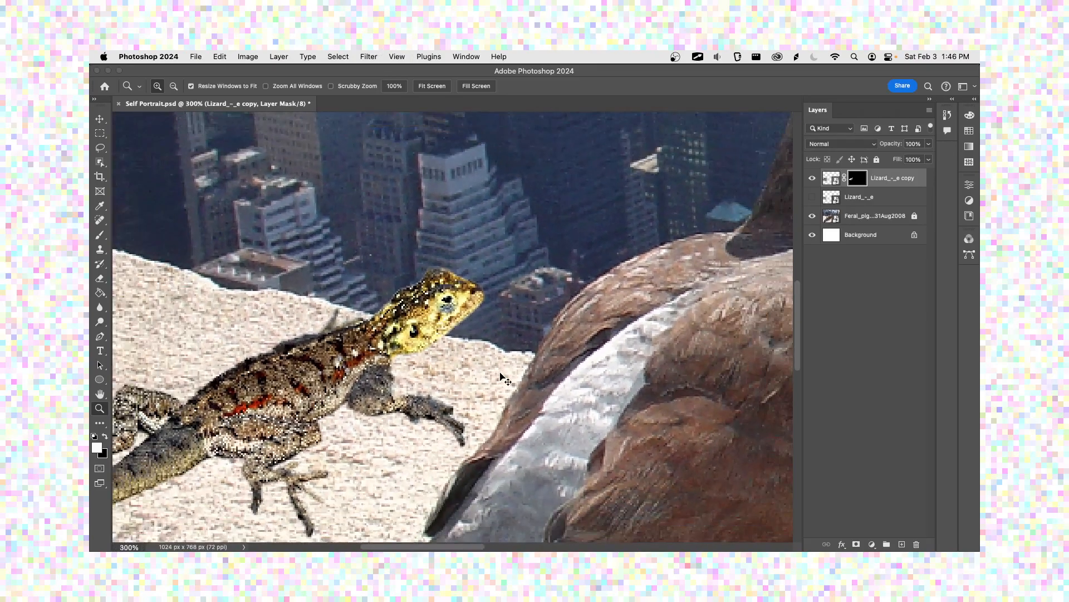
pyautogui.press('super+minus')
pyautogui.press('super+minus')
pyautogui.press('super+plus')
pyautogui.press('super+plus')
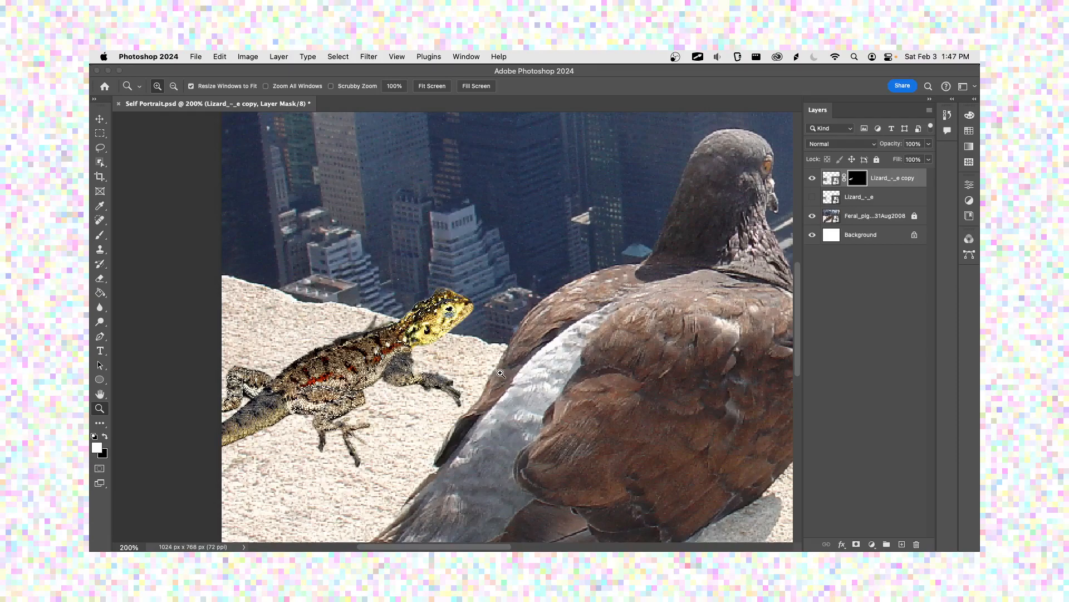
# Step: Examine the hard, pixelated cut-out edge around the masked lizard's head at magnifications between 300% and 3200%
pyautogui.click(500, 373)
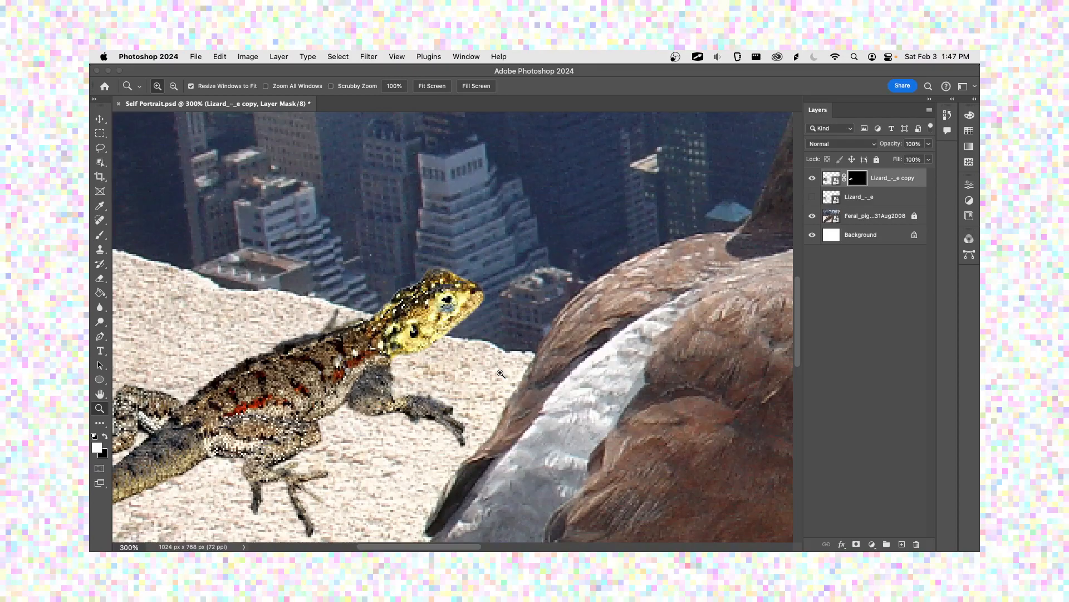
pyautogui.press('super+equal')
pyautogui.press('super+equal')
pyautogui.press('super+equal')
pyautogui.press('super+equal')
pyautogui.press('super+equal')
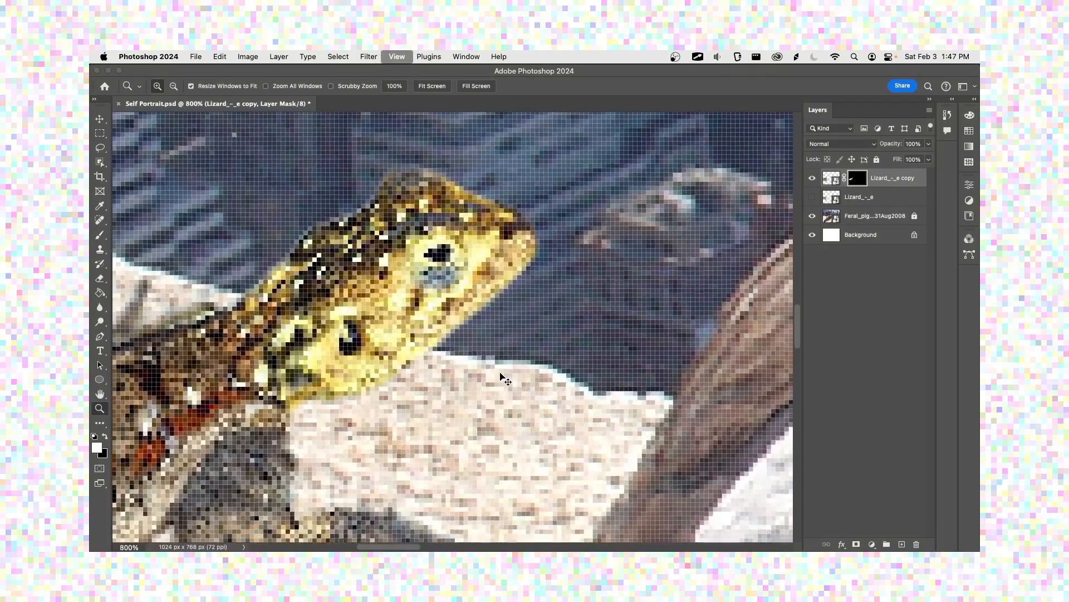
pyautogui.press('super+equal')
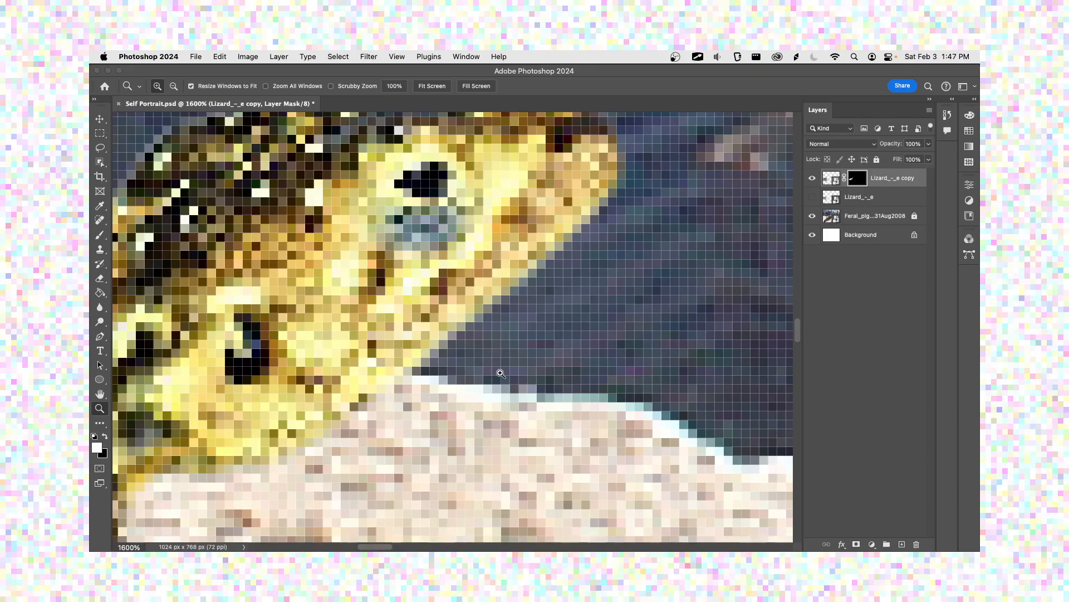
pyautogui.keyDown('alt'); pyautogui.click(501, 373); pyautogui.keyUp('alt')
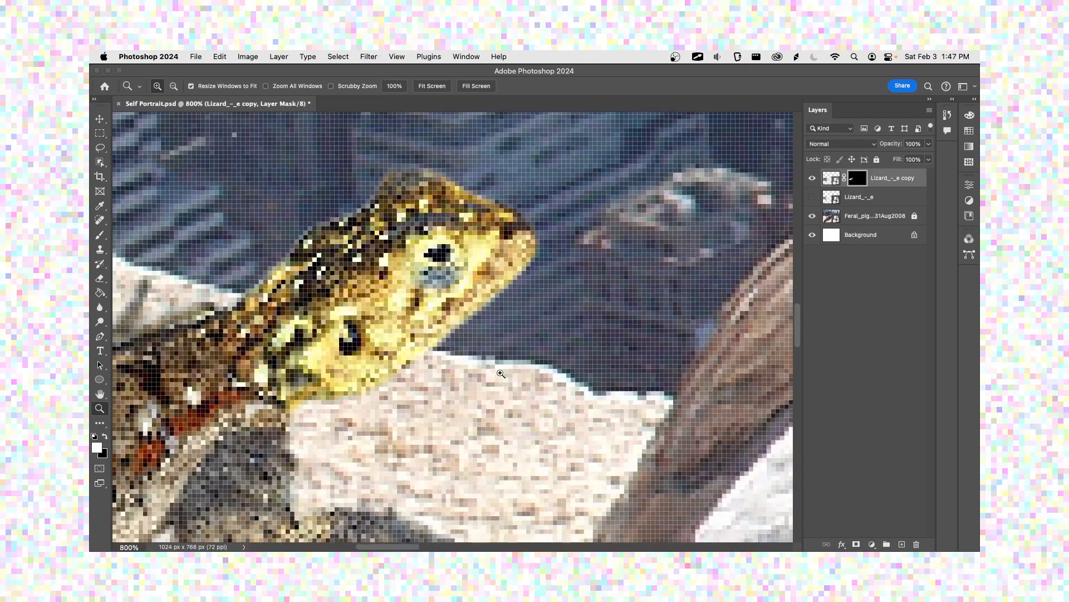
pyautogui.click(501, 373)
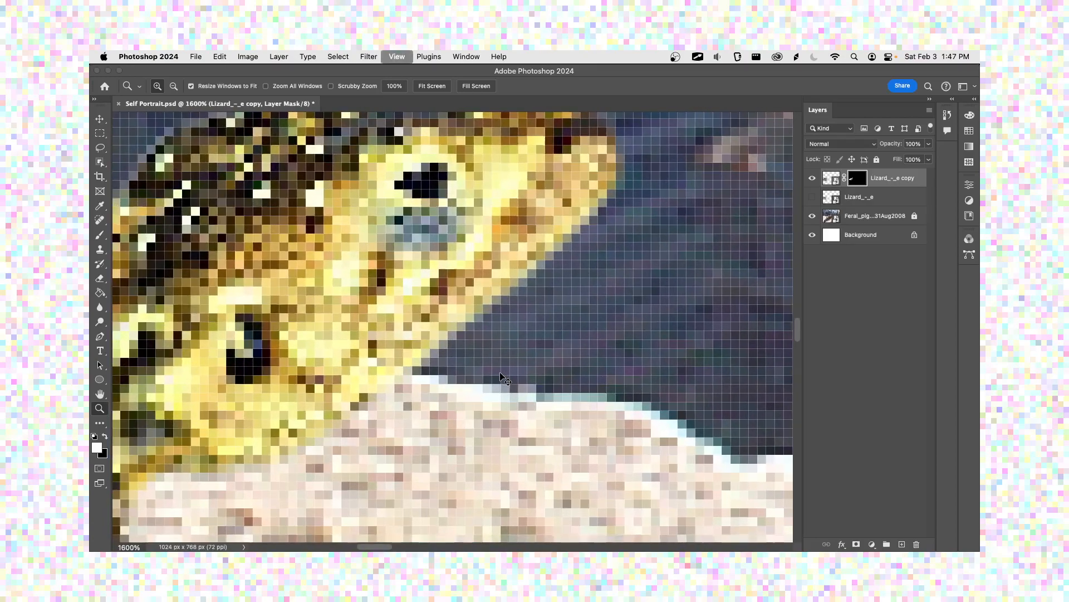
pyautogui.press('super+minus')
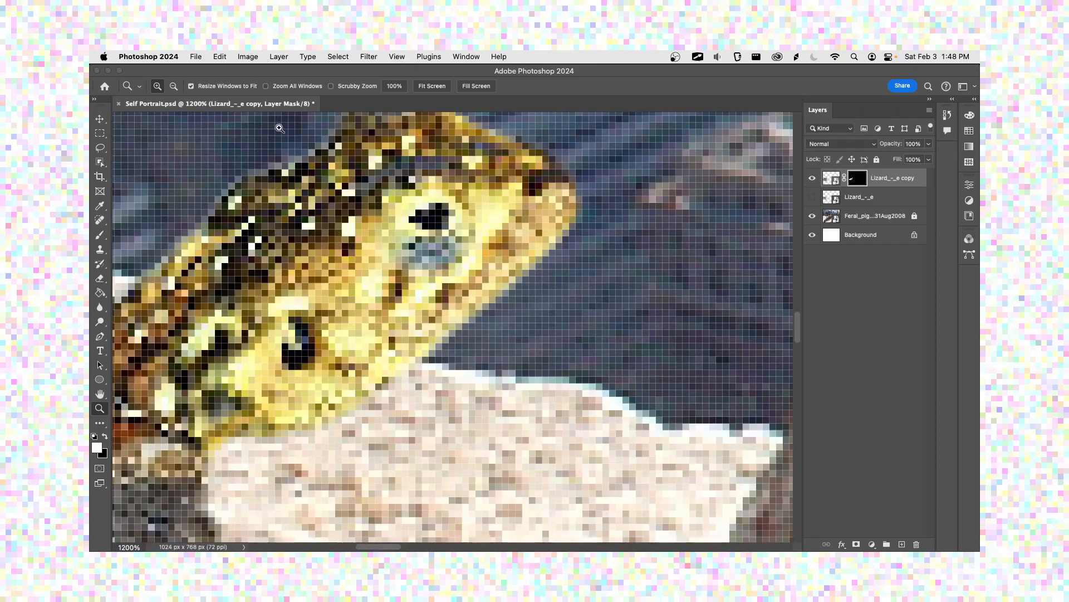
pyautogui.moveTo(290, 191); pyautogui.dragTo(377, 302)
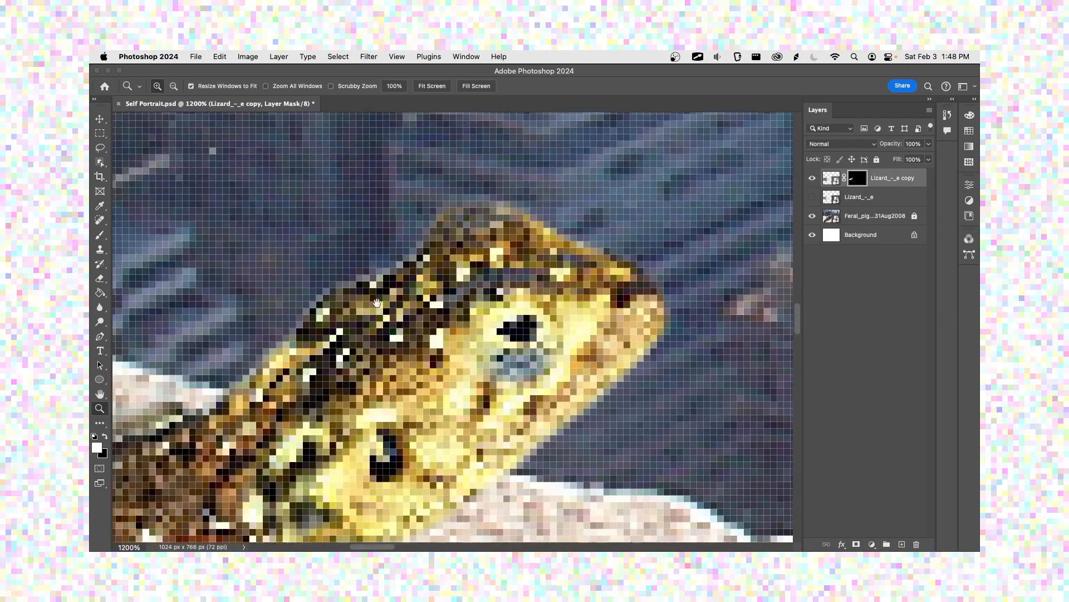
pyautogui.click(377, 304)
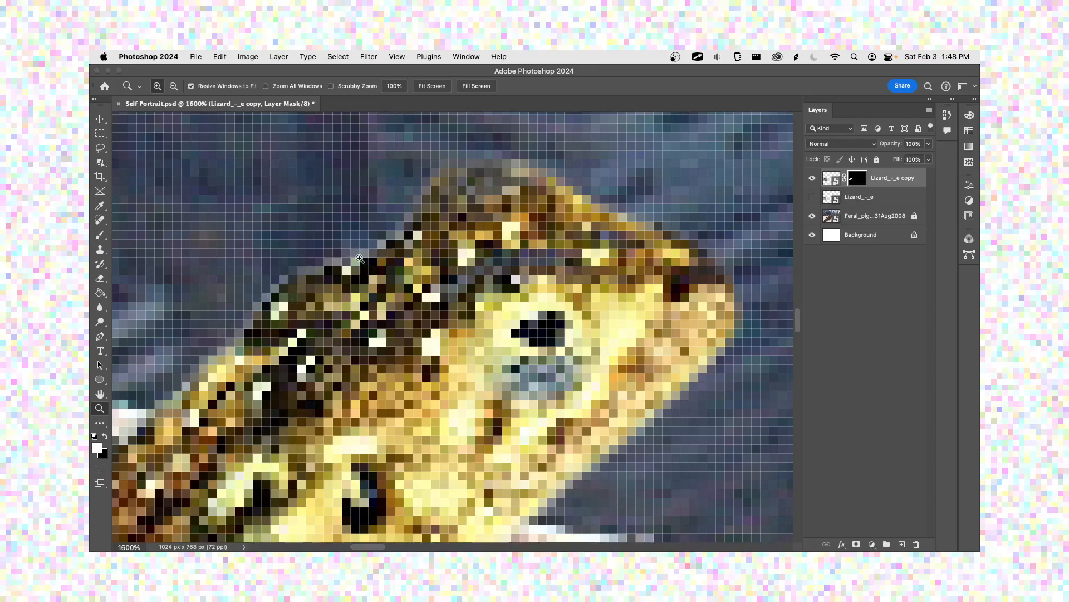
pyautogui.press('super+minus')
pyautogui.press('super+minus')
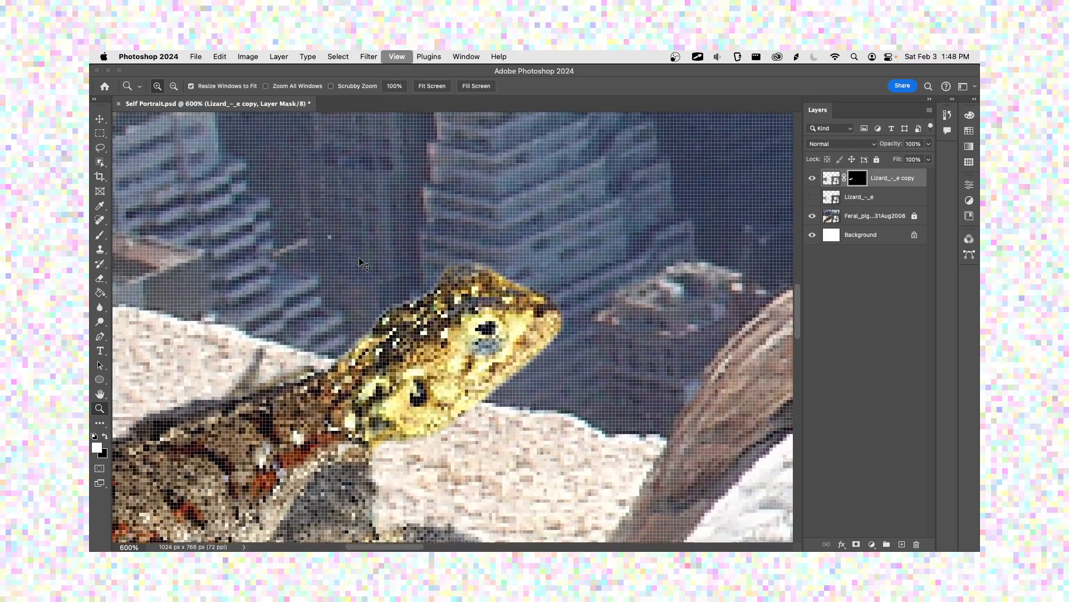
pyautogui.press('super+plus')
pyautogui.press('super+plus')
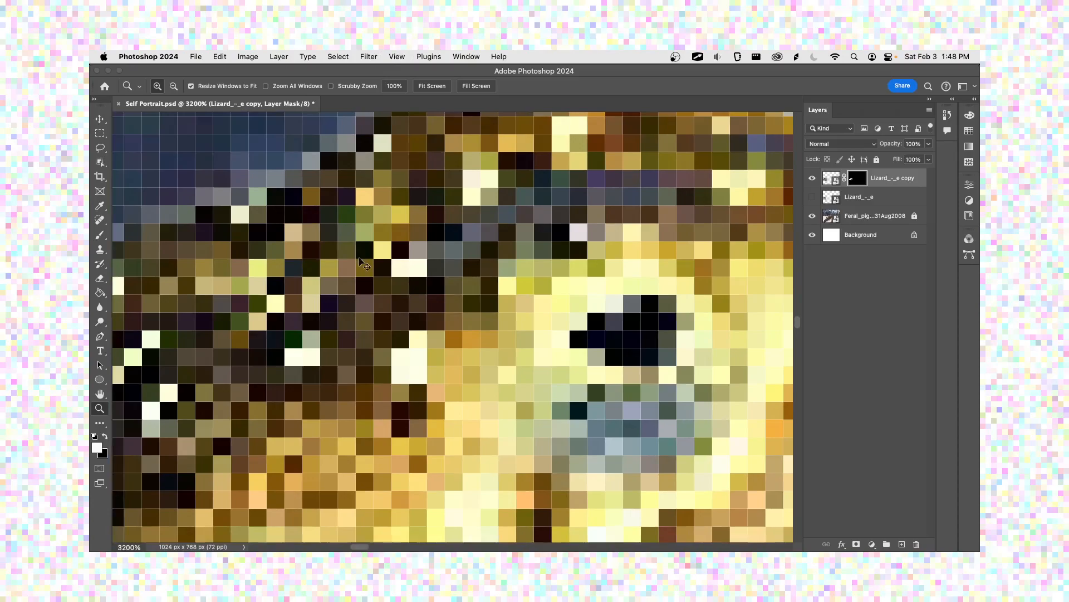
pyautogui.press('super+minus')
pyautogui.moveTo(303, 230); pyautogui.dragTo(339, 264)
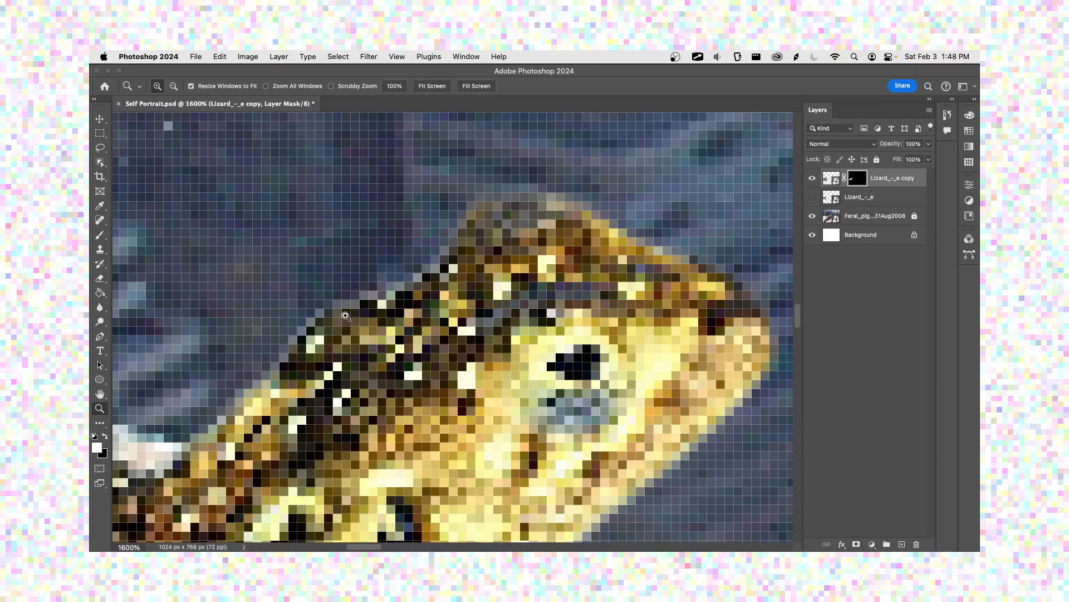
# Step: Refine the lizard copy's layer mask in Select and Mask with a 0.6 px feather and the edge shifted inward
pyautogui.doubleClick(858, 178)
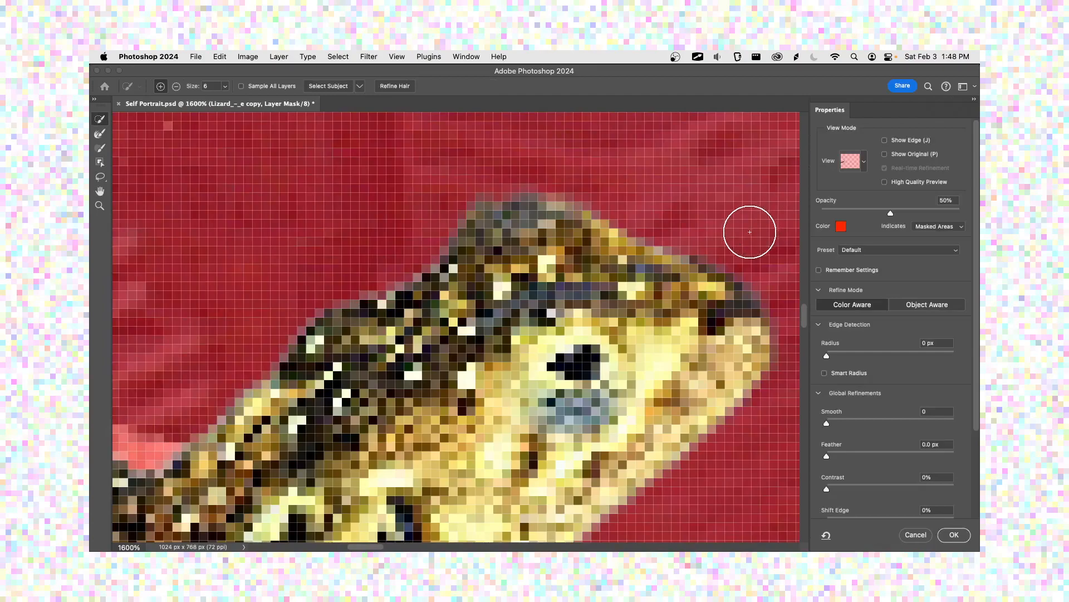
pyautogui.scroll(-1, 860, 402)
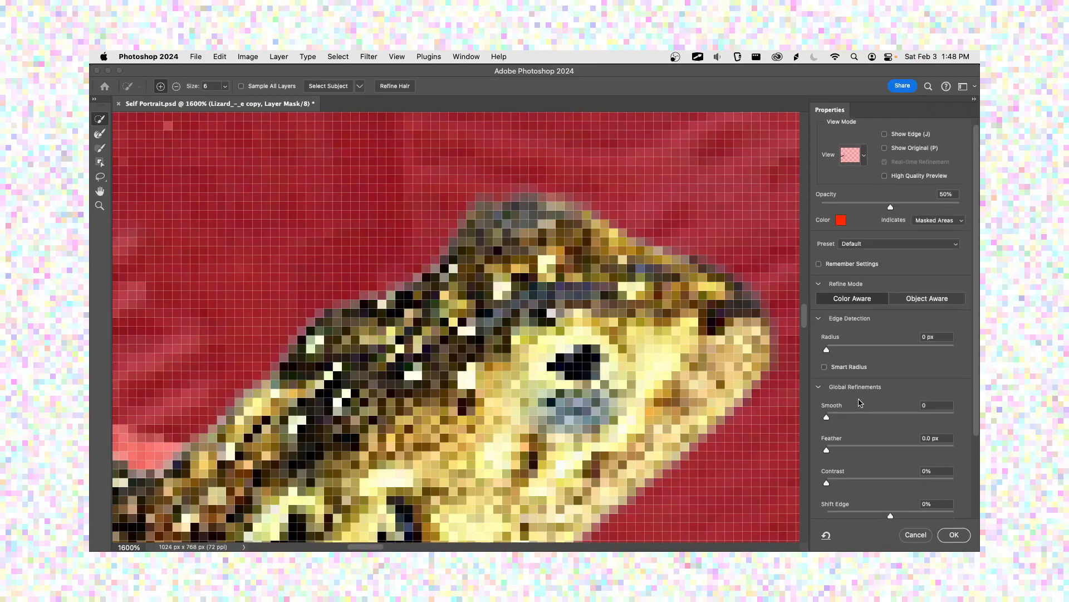
pyautogui.scroll(-3, 861, 402)
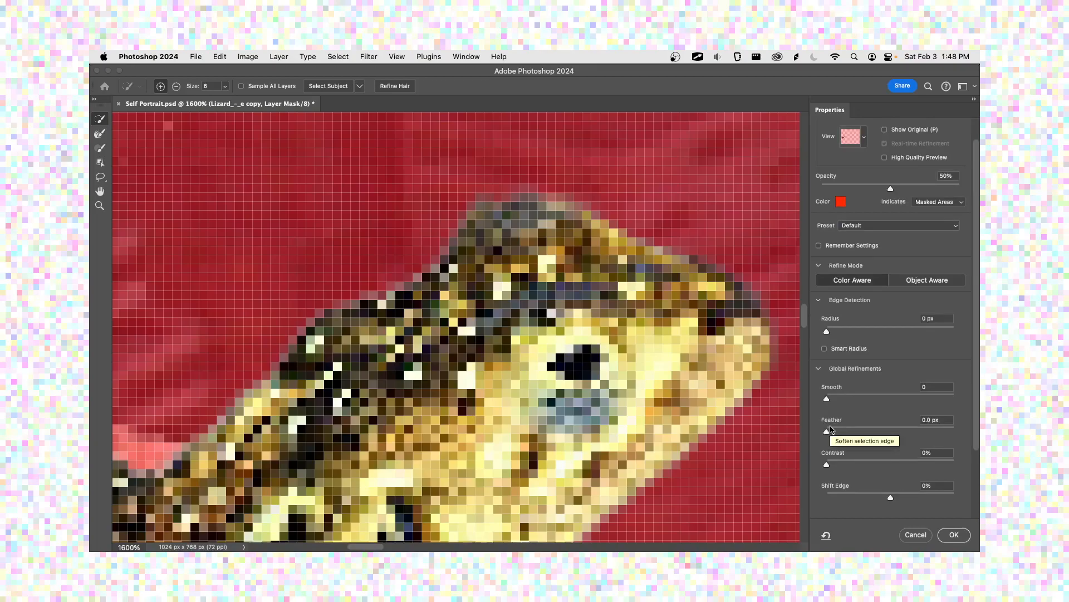
pyautogui.moveTo(830, 429)
pyautogui.mouseDown()
pyautogui.moveTo(858, 434)
pyautogui.moveTo(841, 440)
pyautogui.moveTo(895, 437)
pyautogui.moveTo(835, 440)
pyautogui.mouseUp()
pyautogui.moveTo(890, 497); pyautogui.dragTo(858, 497)
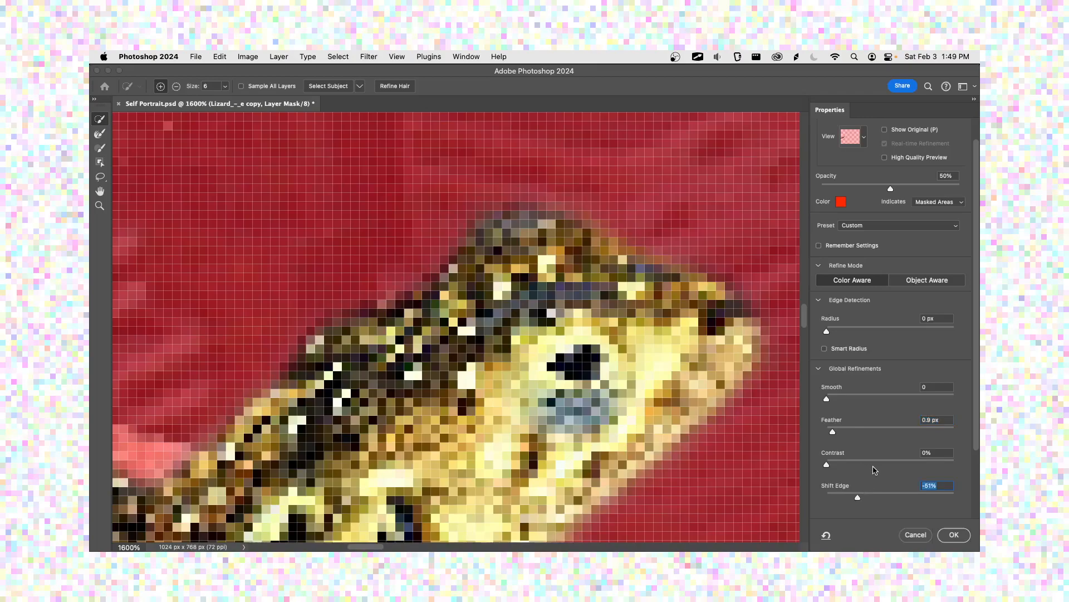
pyautogui.moveTo(835, 435); pyautogui.dragTo(832, 434)
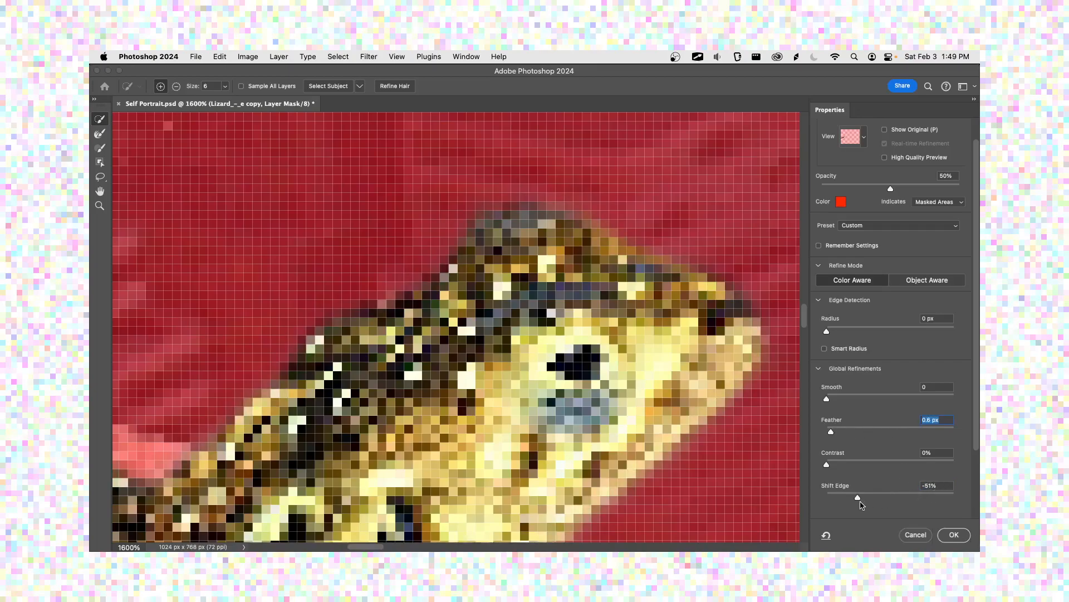
pyautogui.moveTo(861, 501); pyautogui.dragTo(867, 501)
pyautogui.click(953, 536)
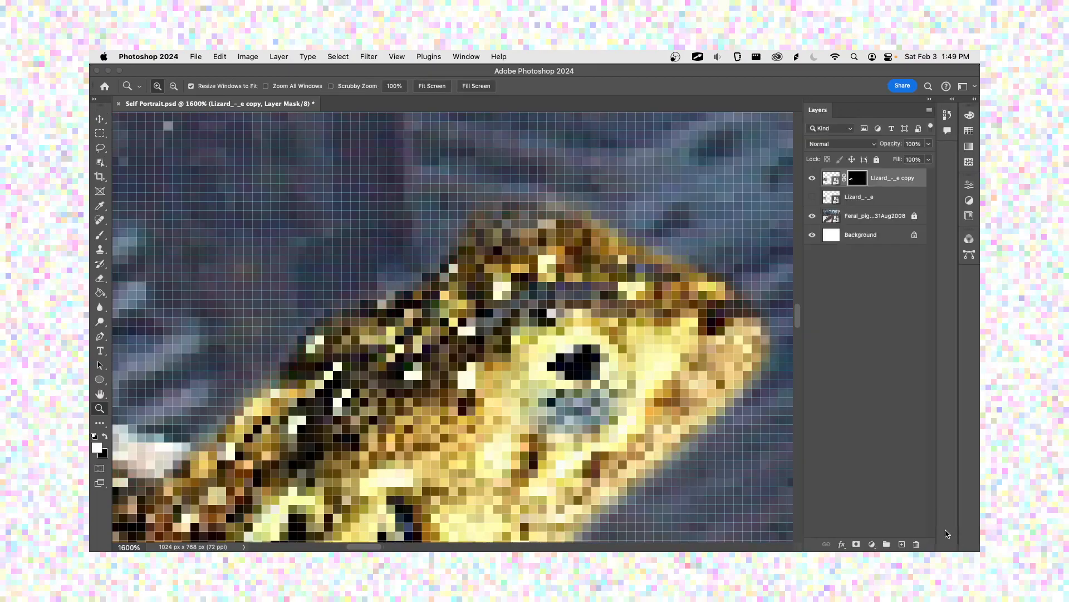
# Step: Check the lizard's softened outline and refine its mask again with a 0.7 px feather and a -13% edge shift
pyautogui.keyDown('alt'); pyautogui.click(480, 309); pyautogui.keyUp('alt')
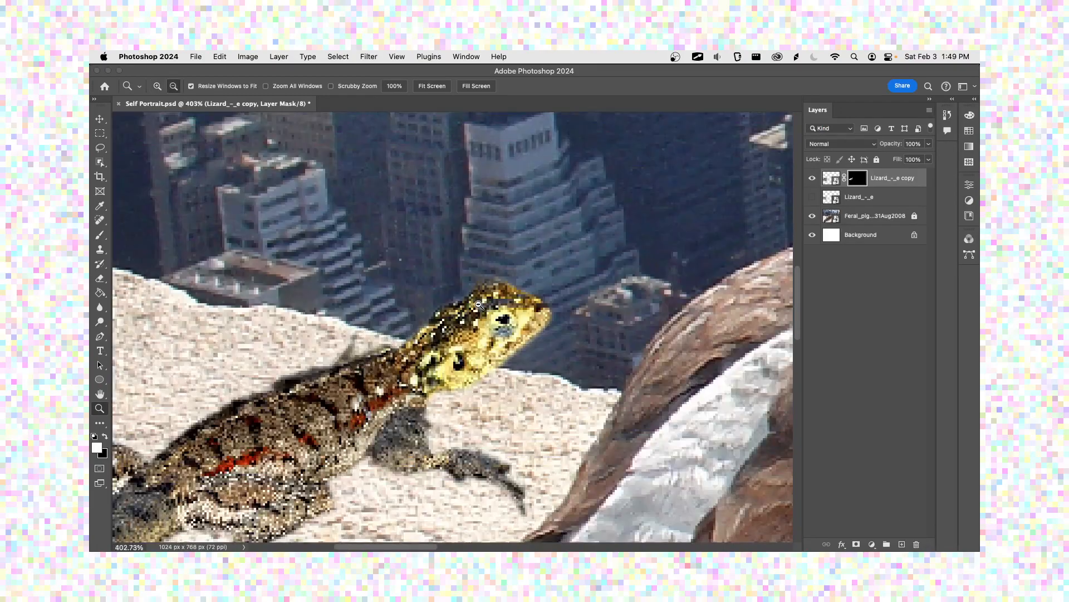
pyautogui.scroll(5, 480, 295)
pyautogui.scroll(-5, 430, 322)
pyautogui.scroll(8, 368, 345)
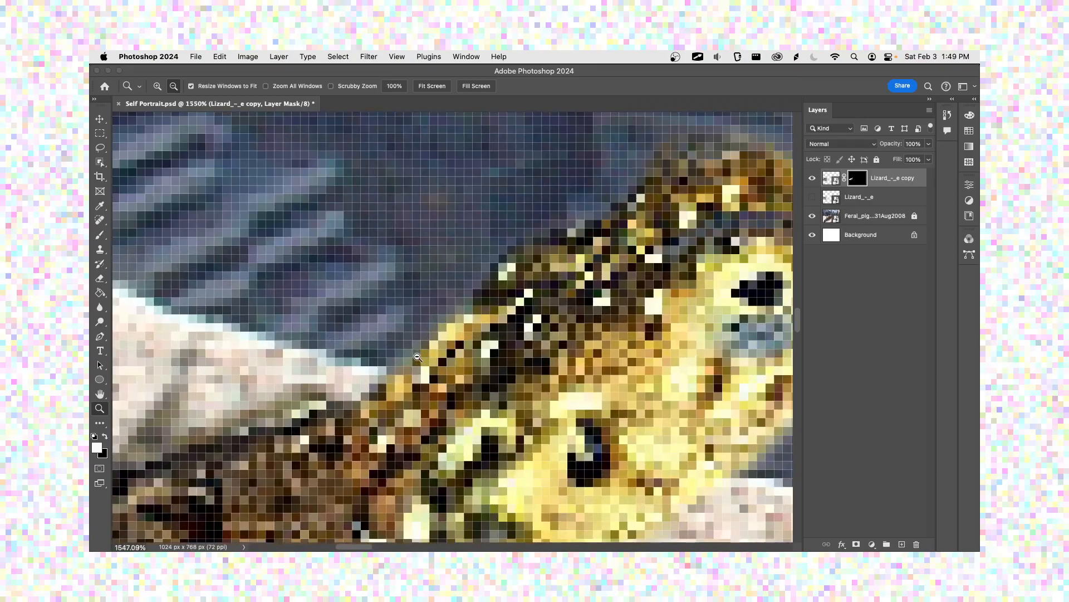
pyautogui.scroll(-8, 418, 356)
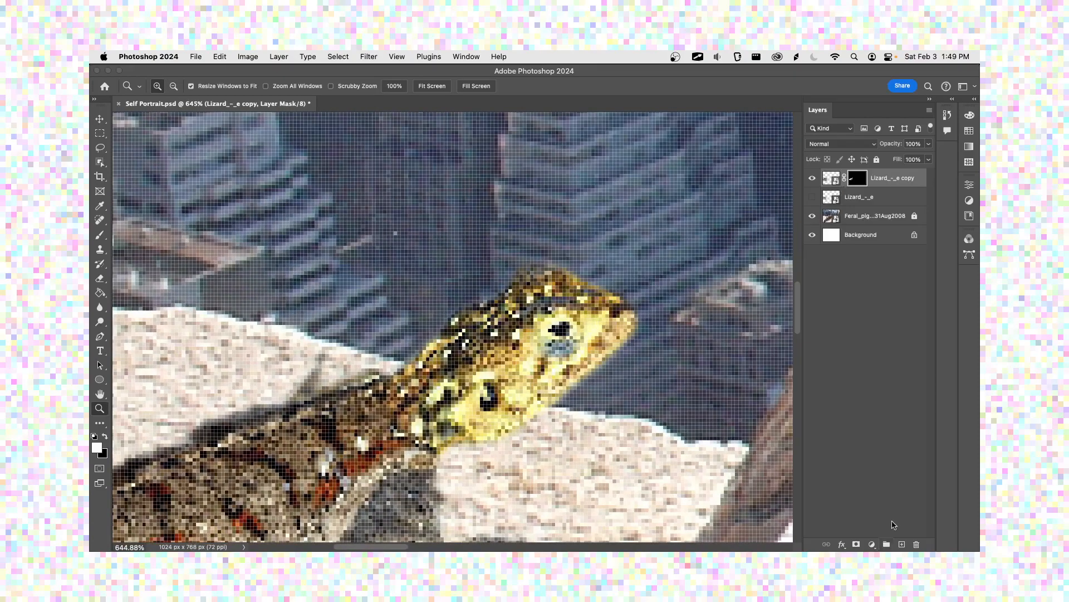
pyautogui.doubleClick(858, 179)
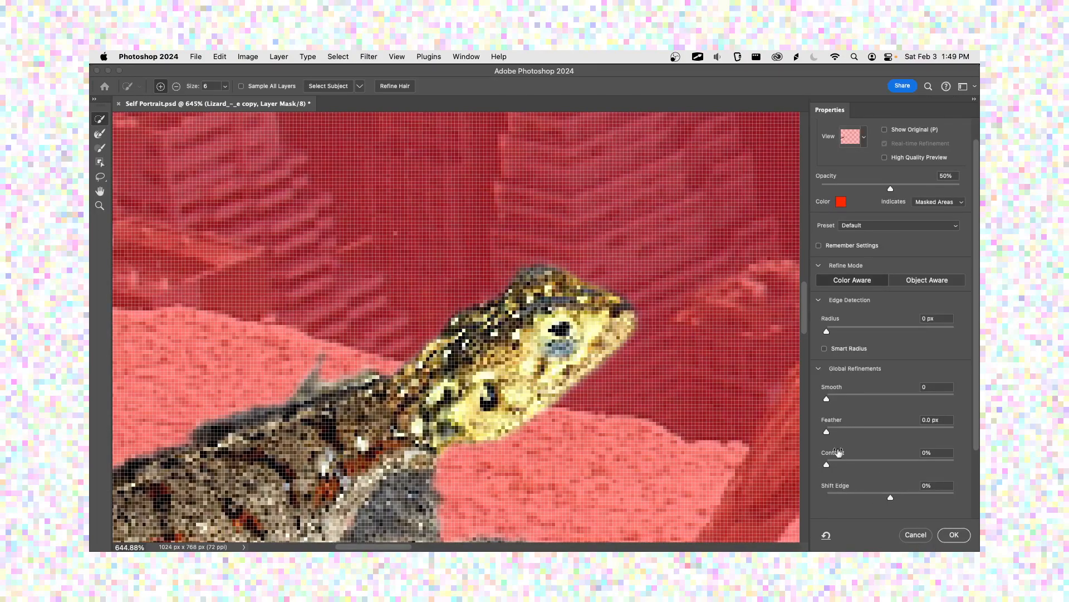
pyautogui.moveTo(830, 435); pyautogui.dragTo(835, 435)
pyautogui.moveTo(888, 497)
pyautogui.mouseDown()
pyautogui.moveTo(835, 499)
pyautogui.moveTo(899, 499)
pyautogui.moveTo(888, 496)
pyautogui.mouseUp()
pyautogui.write('0')
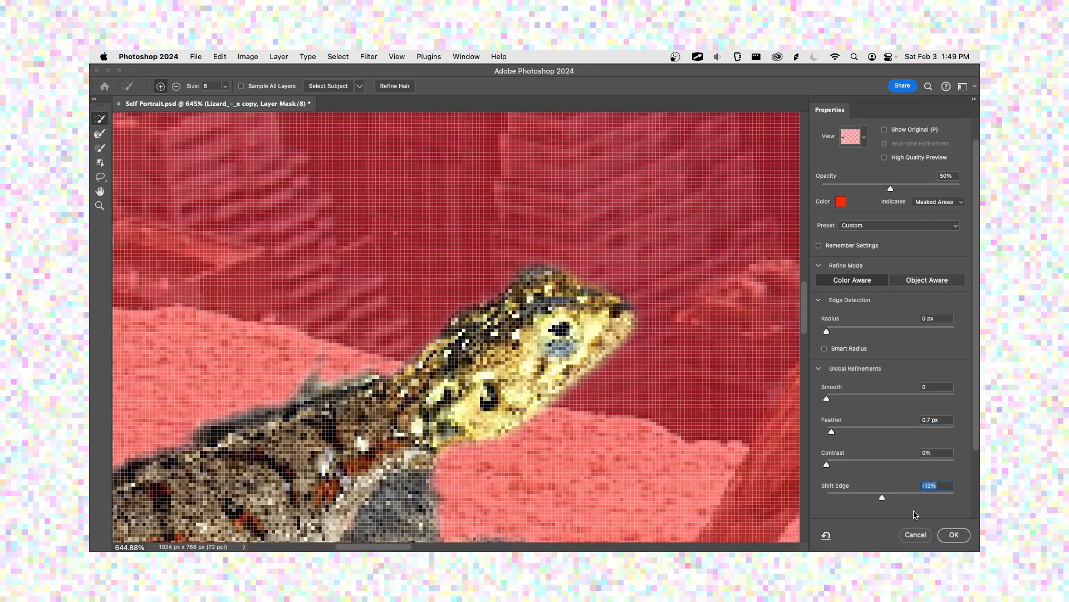
pyautogui.click(955, 534)
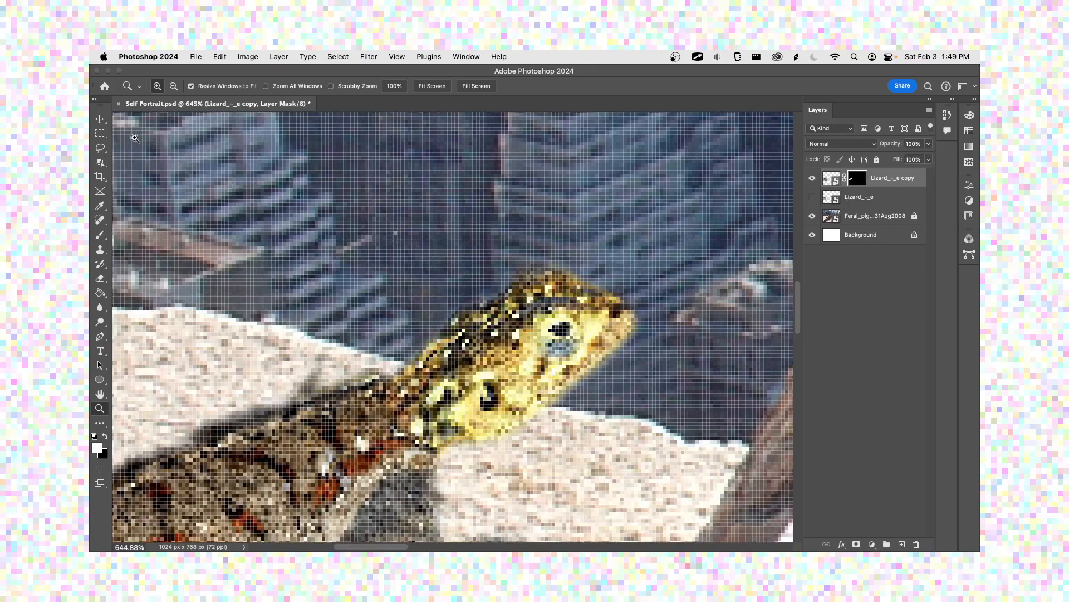
# Step: Save the document with the refined mask, and view the composite at 100% and 200%
pyautogui.press('v')
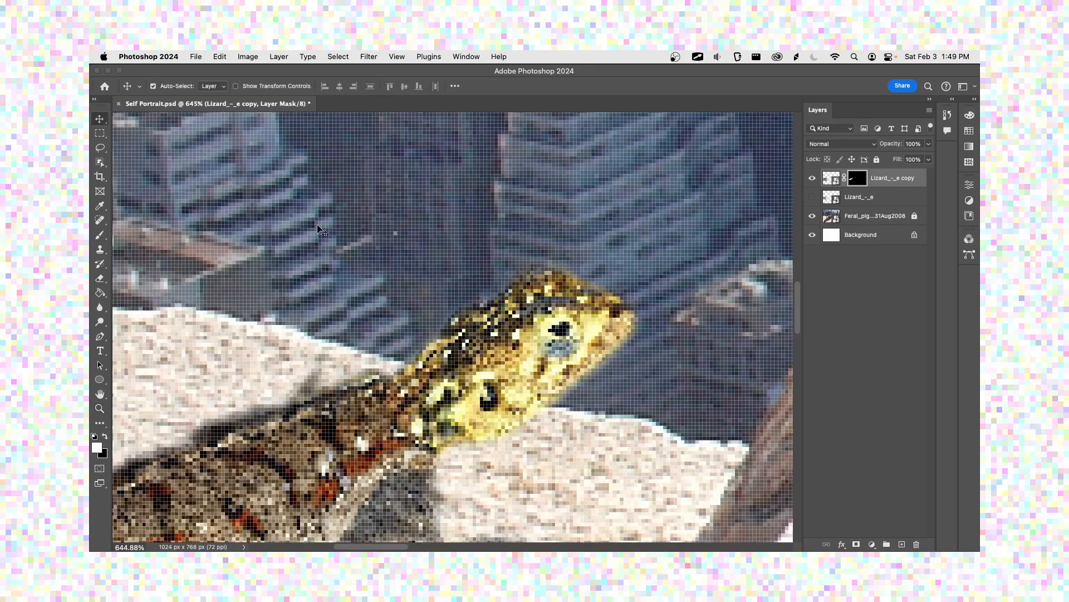
pyautogui.press('super+s')
pyautogui.press('super')
pyautogui.press('super+1')
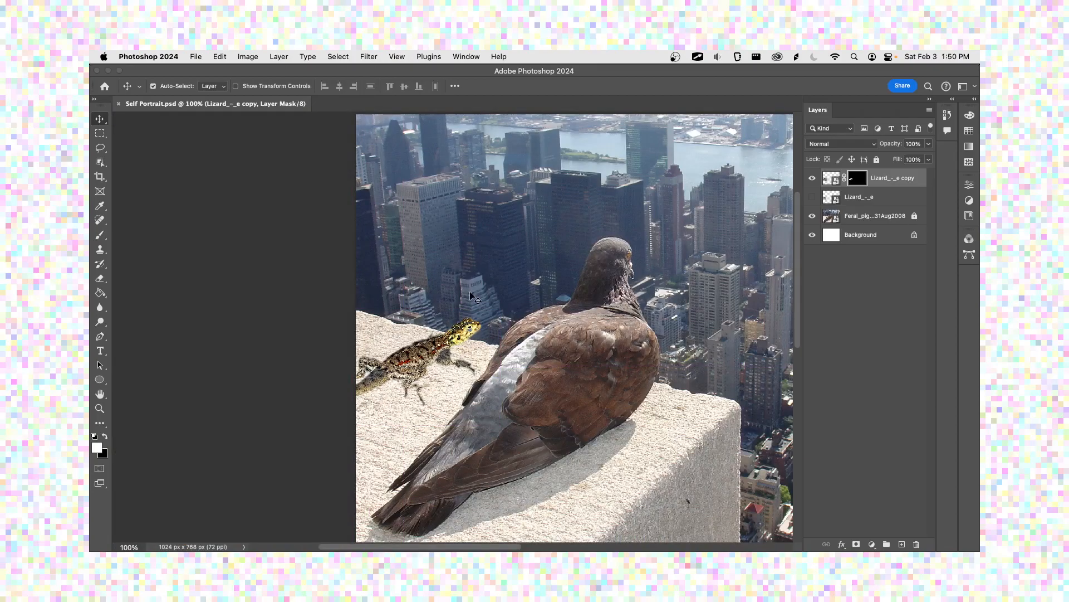
pyautogui.press('super+equal')
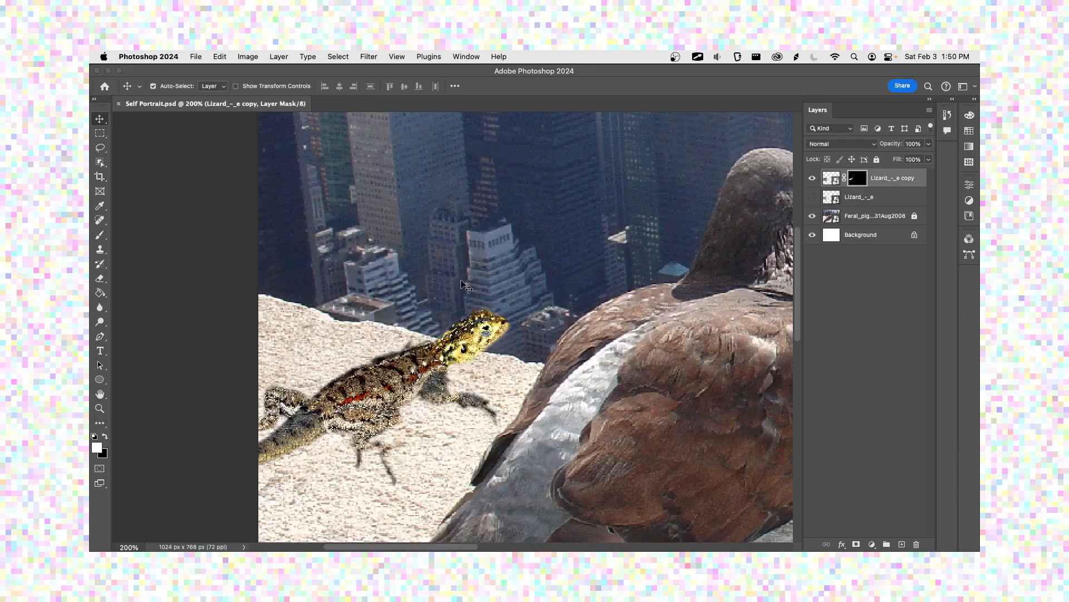
# Step: Sketch two stacked boxes as a temporary screen annotation, the lower one filled with scribbles and the upper one holding a small mark
pyautogui.press('u')
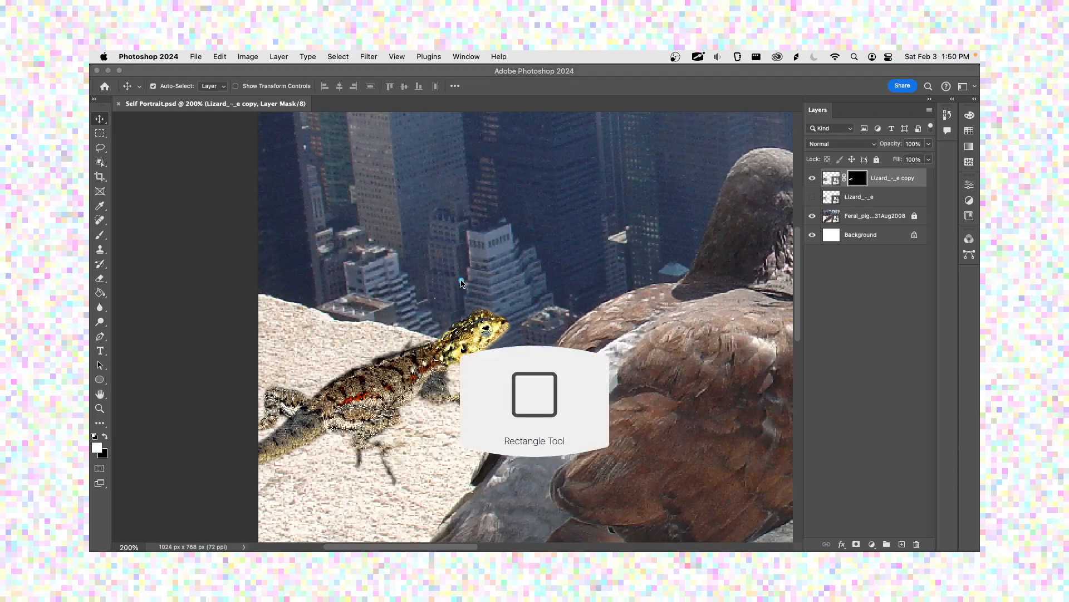
pyautogui.press('b')
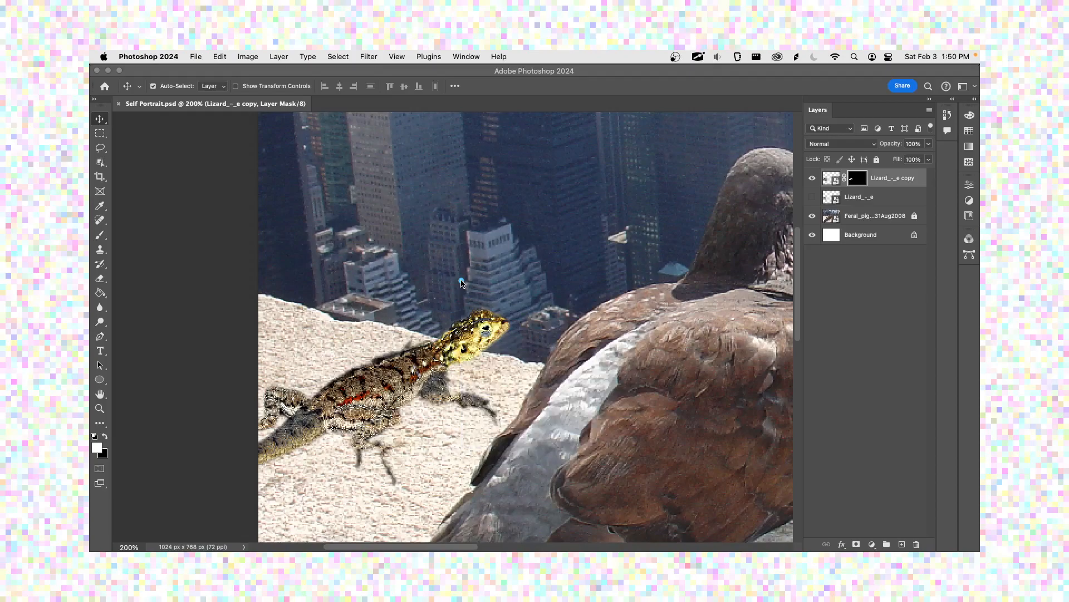
pyautogui.moveTo(329, 255)
pyautogui.mouseDown()
pyautogui.moveTo(336, 339)
pyautogui.moveTo(349, 252)
pyautogui.moveTo(454, 250)
pyautogui.moveTo(462, 335)
pyautogui.moveTo(336, 346)
pyautogui.mouseUp()
pyautogui.moveTo(448, 335)
pyautogui.mouseDown()
pyautogui.moveTo(407, 344)
pyautogui.moveTo(440, 274)
pyautogui.moveTo(355, 349)
pyautogui.moveTo(358, 264)
pyautogui.moveTo(337, 267)
pyautogui.mouseUp()
pyautogui.moveTo(333, 229)
pyautogui.mouseDown()
pyautogui.moveTo(330, 175)
pyautogui.moveTo(450, 192)
pyautogui.moveTo(340, 233)
pyautogui.moveTo(366, 199)
pyautogui.moveTo(357, 215)
pyautogui.mouseUp()
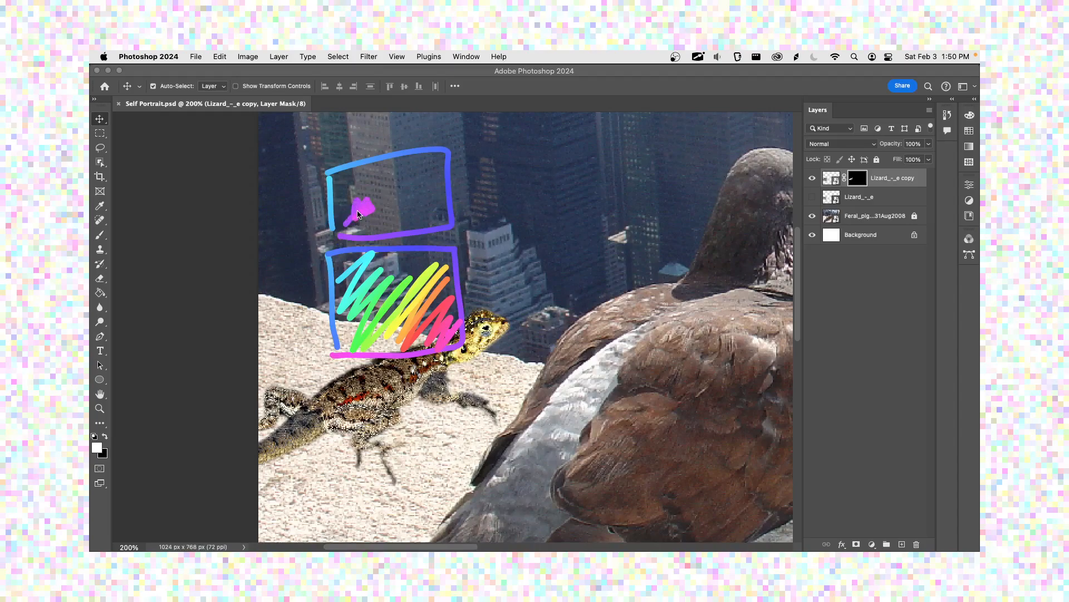
# Step: Annotate the upper box with an arrow and the handwritten label "Layer Adjustment", add an outline around the boxes, and clear the drawing
pyautogui.moveTo(490, 172)
pyautogui.mouseDown()
pyautogui.moveTo(467, 182)
pyautogui.moveTo(480, 205)
pyautogui.mouseUp()
pyautogui.moveTo(471, 183)
pyautogui.mouseDown()
pyautogui.moveTo(477, 204)
pyautogui.moveTo(489, 189)
pyautogui.moveTo(570, 179)
pyautogui.mouseUp()
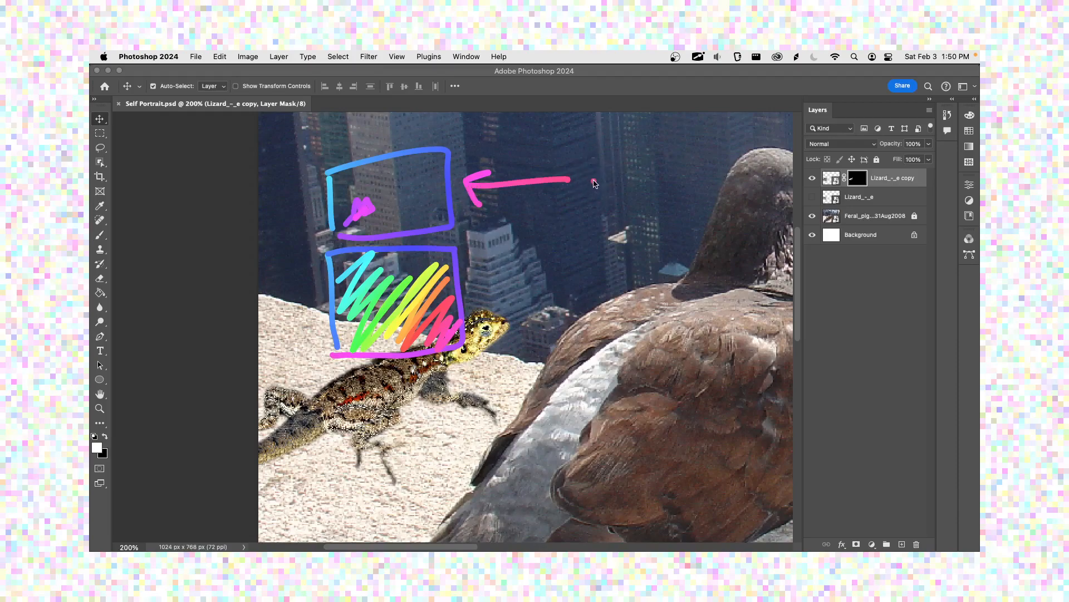
pyautogui.moveTo(592, 162)
pyautogui.mouseDown()
pyautogui.moveTo(593, 185)
pyautogui.moveTo(659, 186)
pyautogui.moveTo(607, 229)
pyautogui.moveTo(618, 212)
pyautogui.moveTo(629, 210)
pyautogui.moveTo(634, 234)
pyautogui.moveTo(639, 219)
pyautogui.moveTo(681, 211)
pyautogui.mouseUp()
pyautogui.moveTo(689, 219)
pyautogui.mouseDown()
pyautogui.moveTo(753, 222)
pyautogui.moveTo(762, 194)
pyautogui.mouseUp()
pyautogui.click(786, 193)
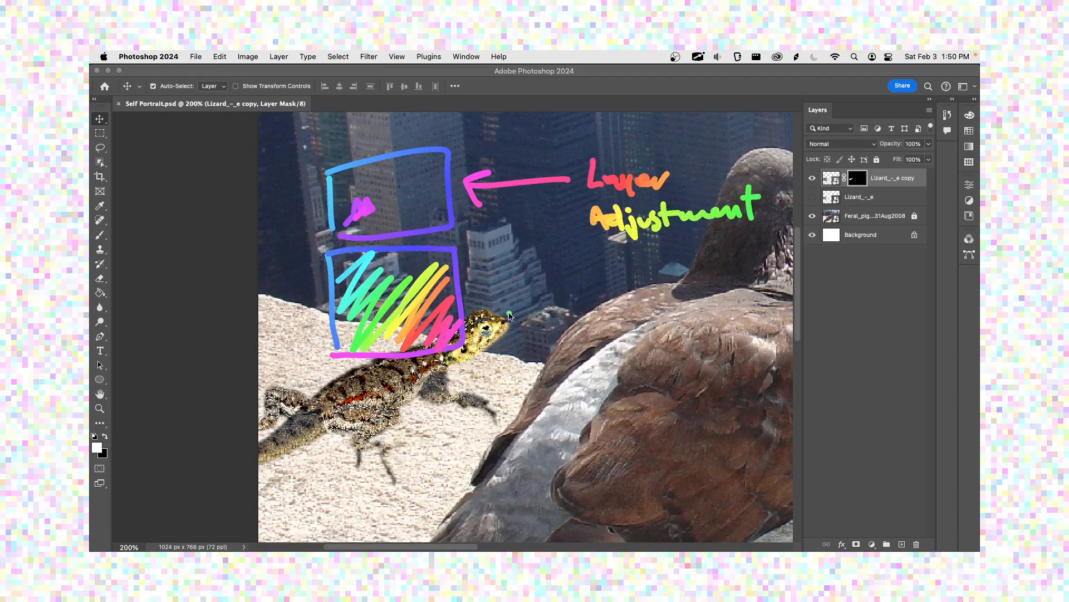
pyautogui.moveTo(306, 146)
pyautogui.mouseDown()
pyautogui.moveTo(359, 116)
pyautogui.moveTo(447, 109)
pyautogui.moveTo(455, 131)
pyautogui.moveTo(302, 146)
pyautogui.moveTo(389, 127)
pyautogui.mouseUp()
pyautogui.moveTo(305, 154)
pyautogui.mouseDown()
pyautogui.moveTo(308, 342)
pyautogui.moveTo(288, 329)
pyautogui.mouseUp()
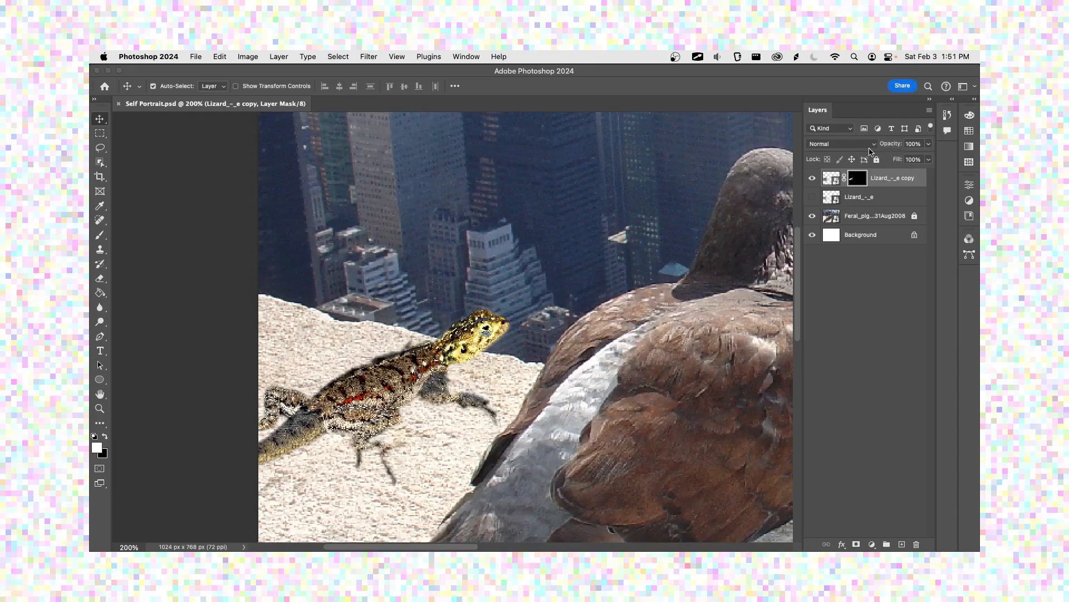
# Step: Select the image of the masked lizard copy layer, try its opacity at 40%, and restore it to 100%
pyautogui.click(880, 177)
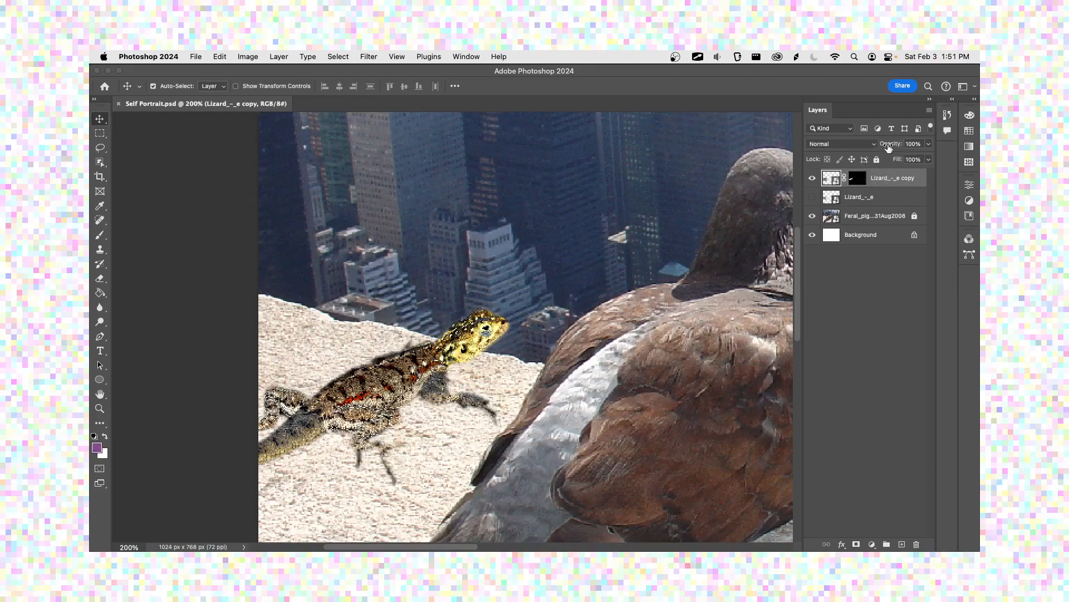
pyautogui.click(929, 144)
pyautogui.moveTo(927, 158); pyautogui.dragTo(898, 163)
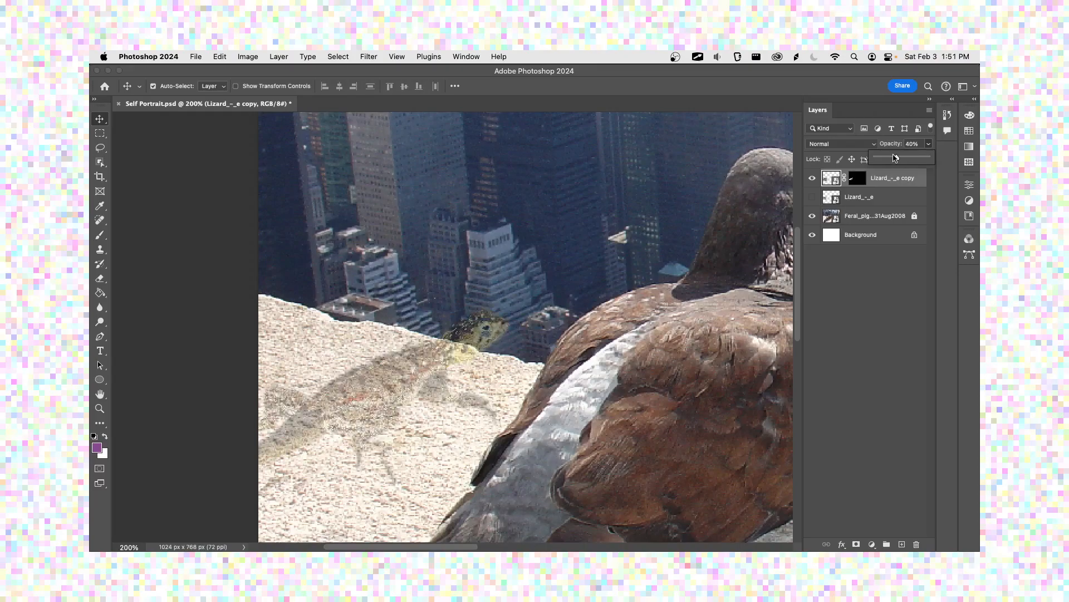
pyautogui.moveTo(894, 158); pyautogui.dragTo(945, 161)
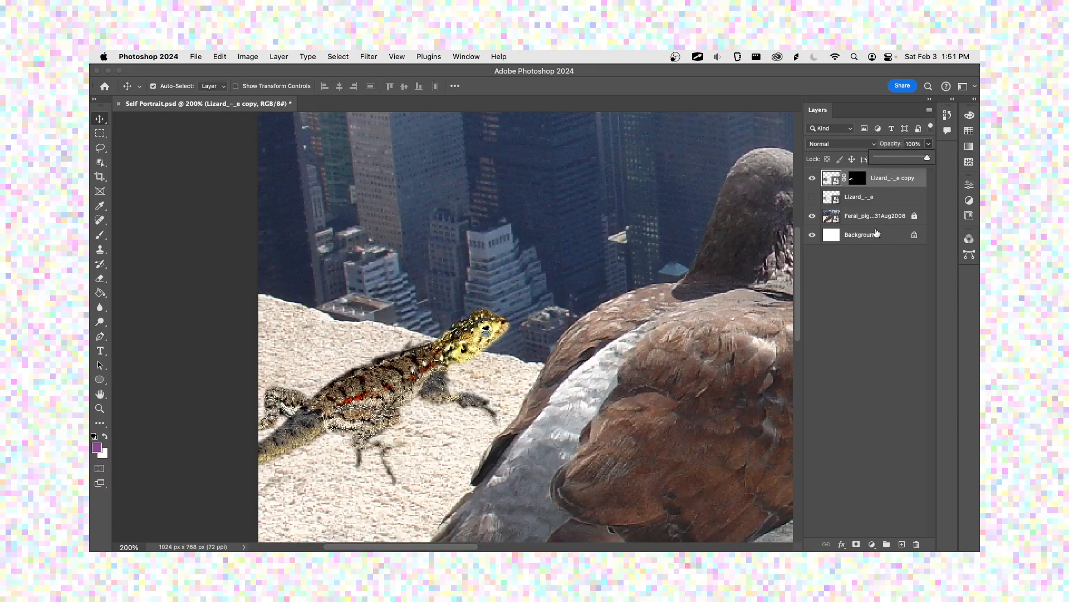
# Step: Examine the blend modes available for the masked lizard copy layer, the image adjustment commands and the adjustment layer types
pyautogui.click(894, 289)
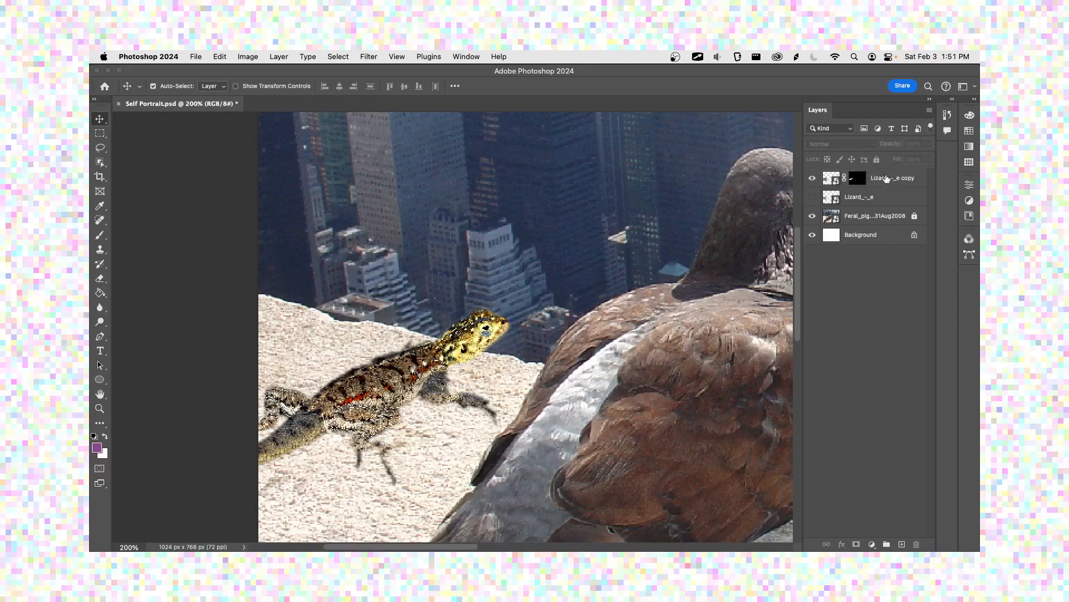
pyautogui.click(894, 182)
pyautogui.click(854, 146)
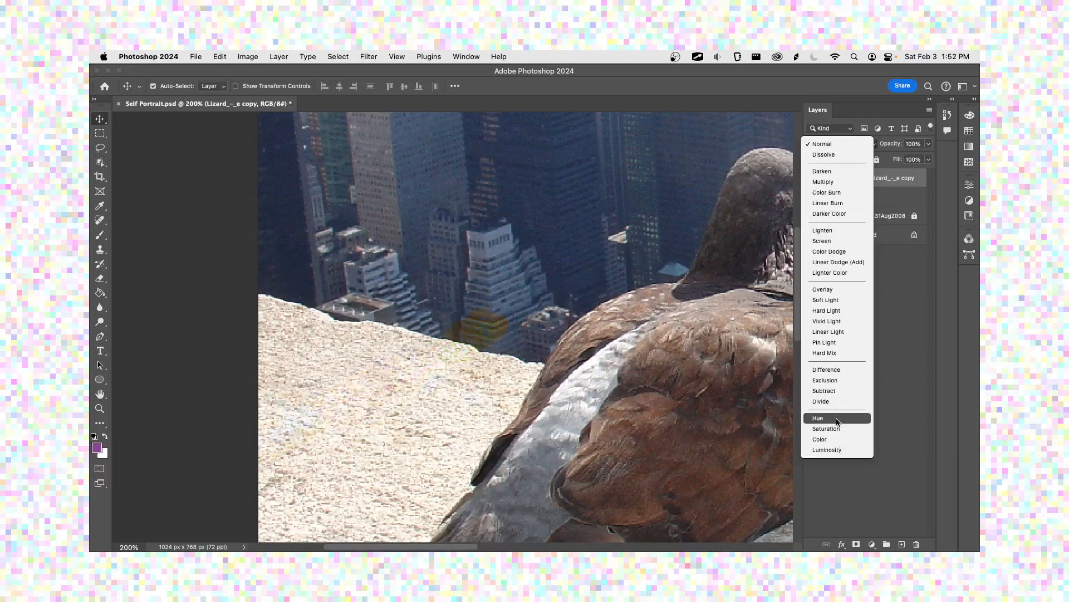
pyautogui.click(829, 145)
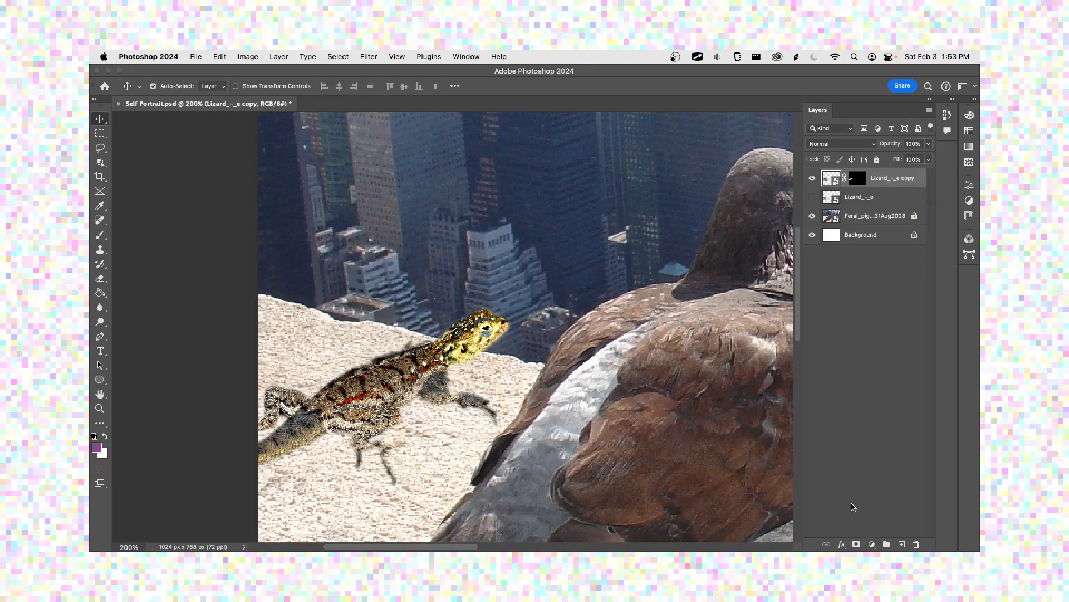
pyautogui.click(249, 57)
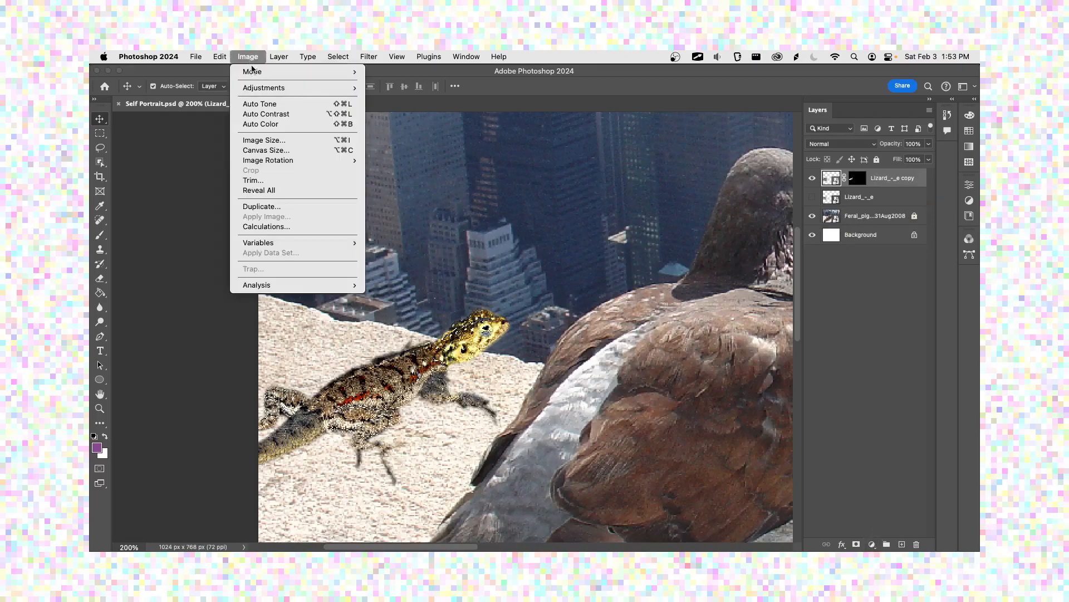
pyautogui.moveTo(262, 88)
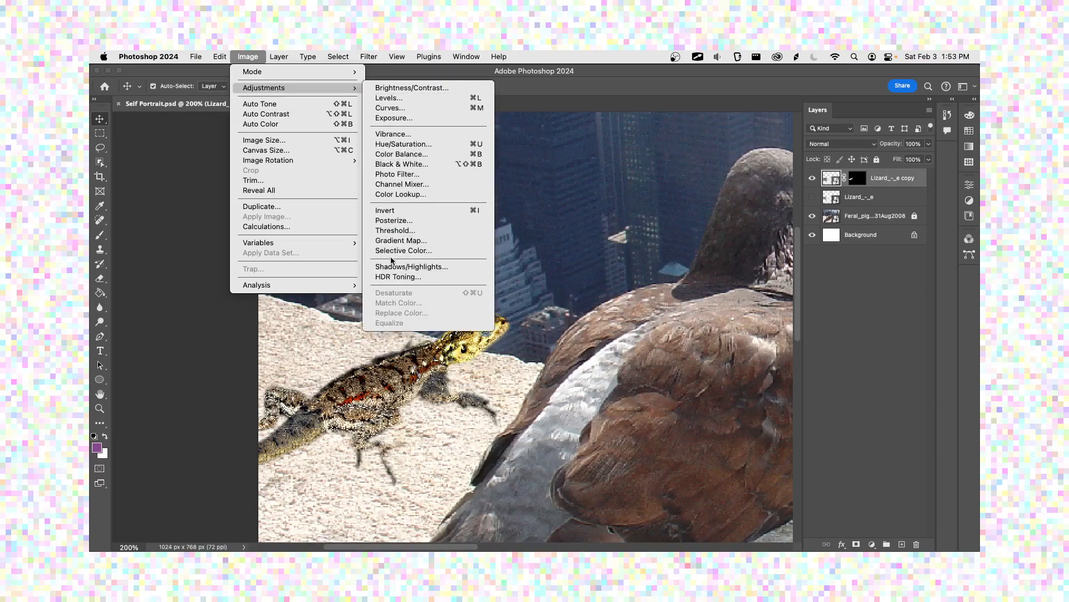
pyautogui.click(257, 57)
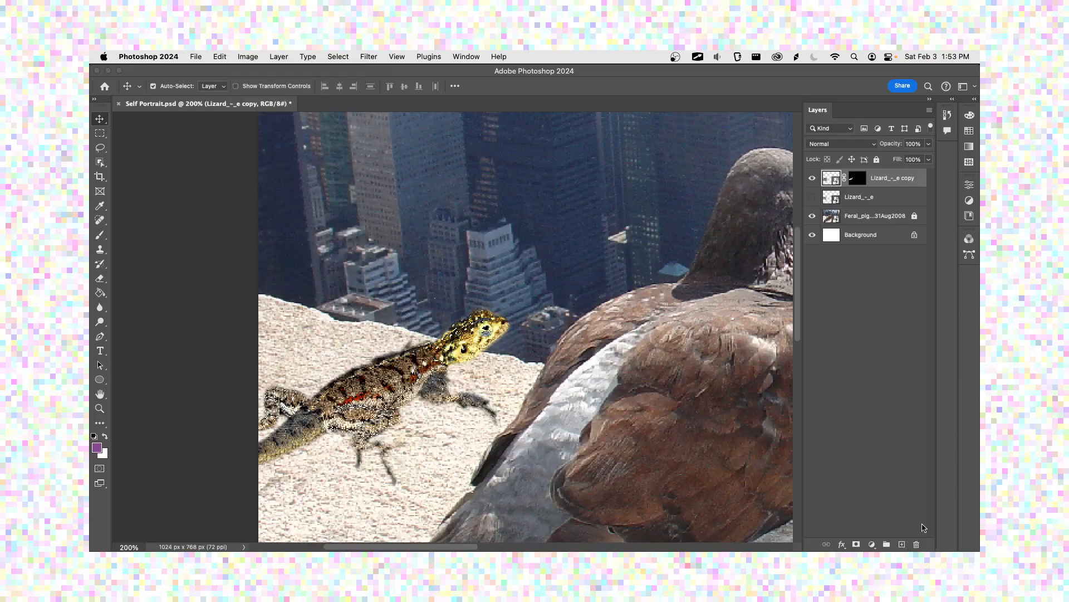
pyautogui.click(872, 546)
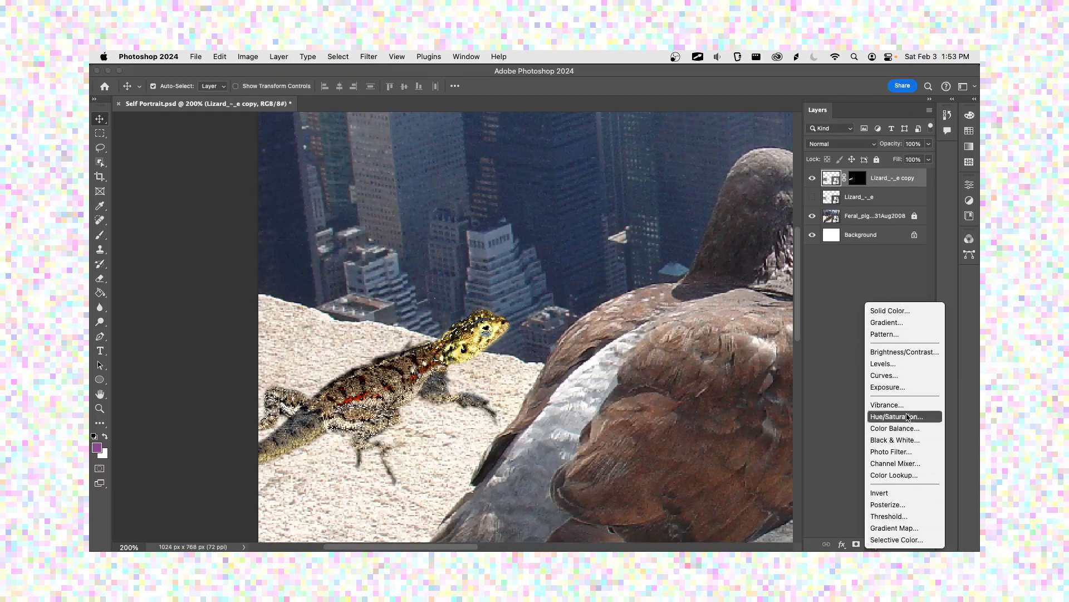
pyautogui.click(830, 432)
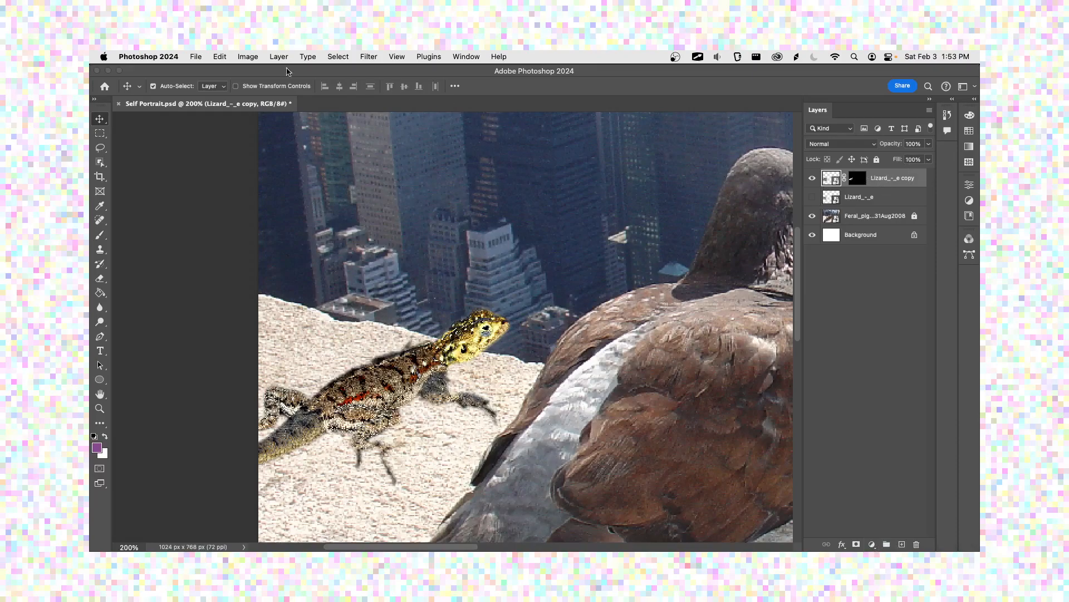
# Step: Start a Levels adjustment on the lizard copy layer and set the RGB midtone input level to 0.94
pyautogui.click(248, 57)
pyautogui.moveTo(263, 88)
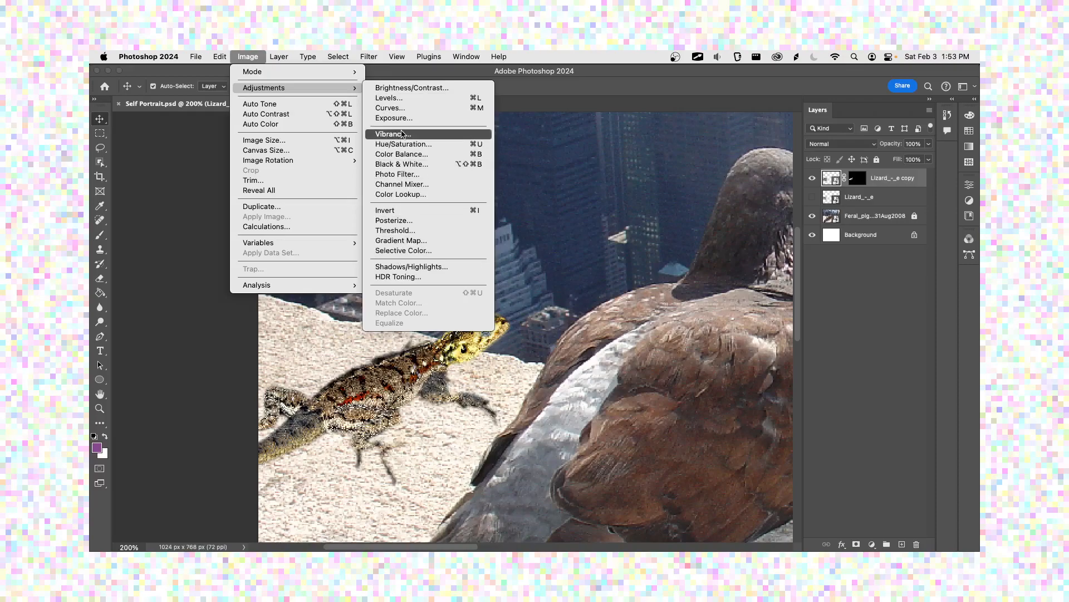
pyautogui.click(454, 99)
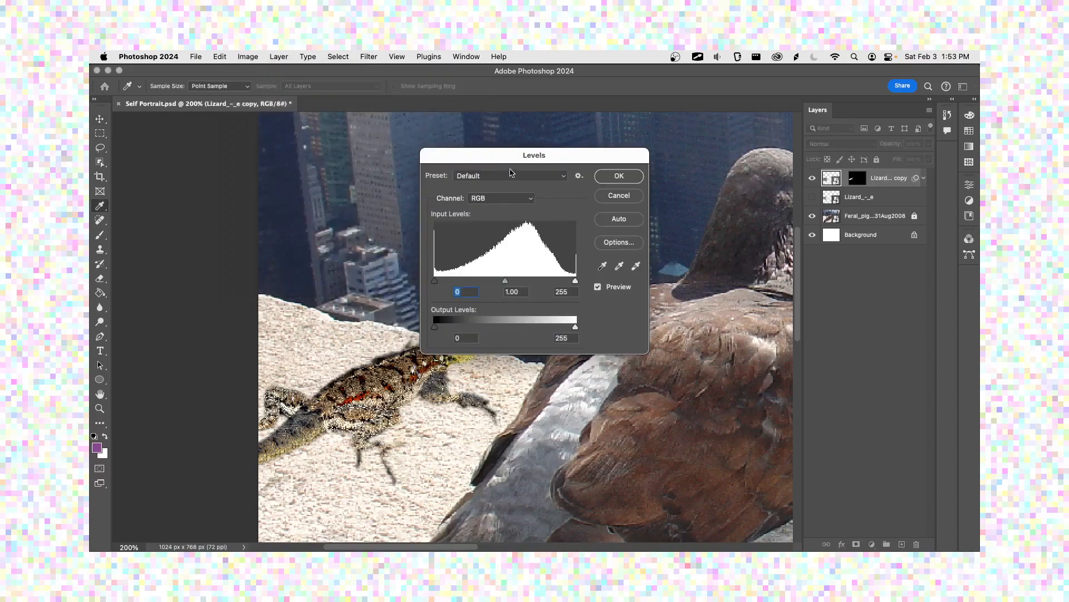
pyautogui.moveTo(531, 161); pyautogui.dragTo(663, 151)
pyautogui.moveTo(636, 279)
pyautogui.mouseDown()
pyautogui.moveTo(652, 277)
pyautogui.moveTo(608, 277)
pyautogui.moveTo(638, 276)
pyautogui.mouseUp()
pyautogui.moveTo(653, 276); pyautogui.dragTo(630, 274)
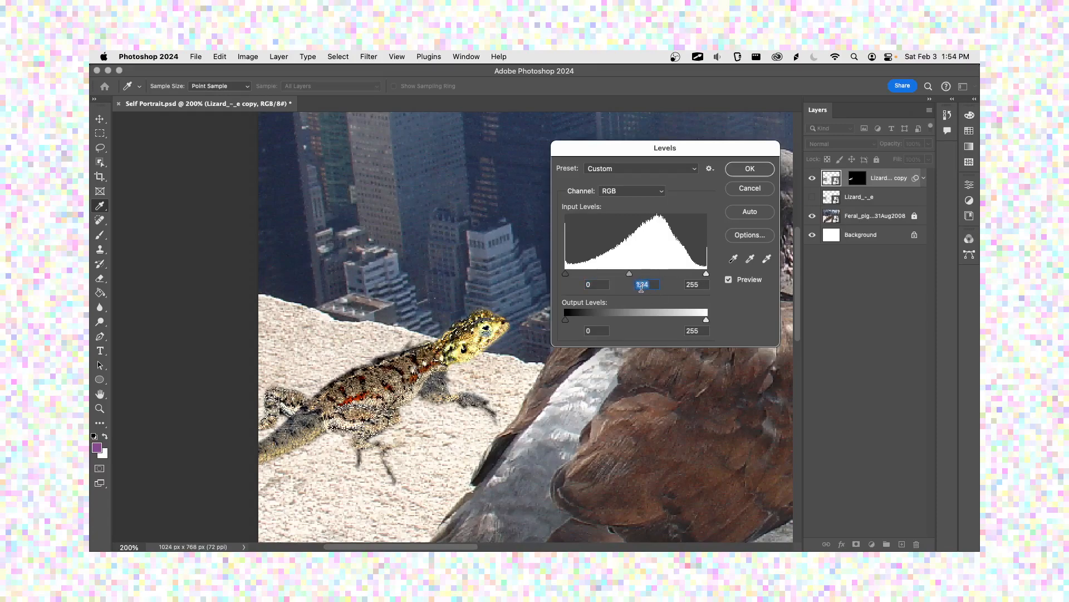
pyautogui.moveTo(566, 320); pyautogui.dragTo(541, 323)
pyautogui.moveTo(704, 323)
pyautogui.mouseDown()
pyautogui.moveTo(640, 321)
pyautogui.moveTo(723, 323)
pyautogui.mouseUp()
pyautogui.moveTo(629, 273); pyautogui.dragTo(639, 274)
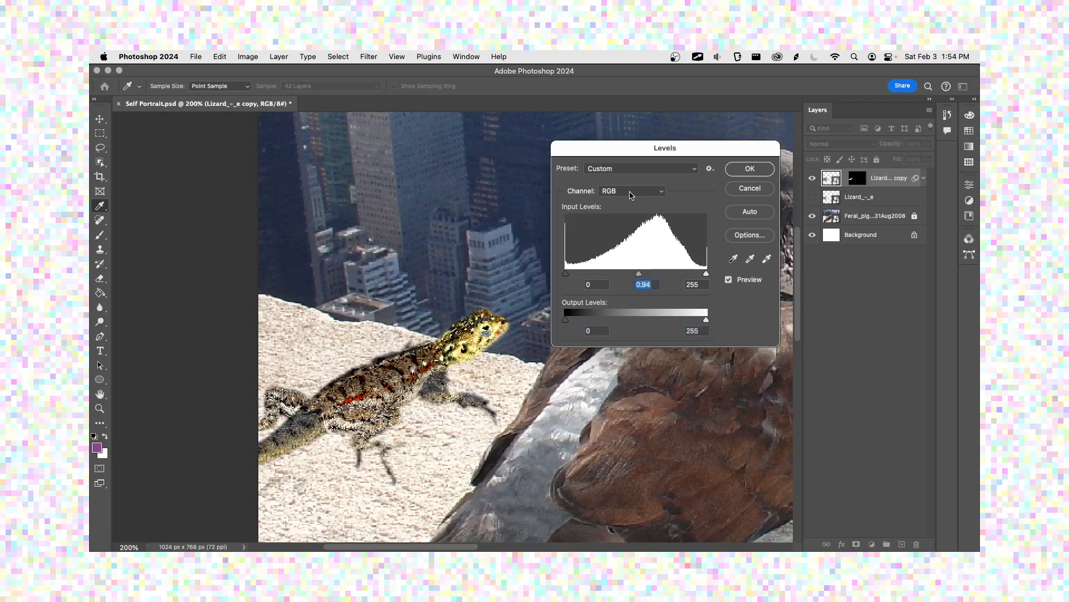
# Step: Try raising the shadow input level of the Red channel in Levels and restore it to 0
pyautogui.click(631, 194)
pyautogui.click(624, 203)
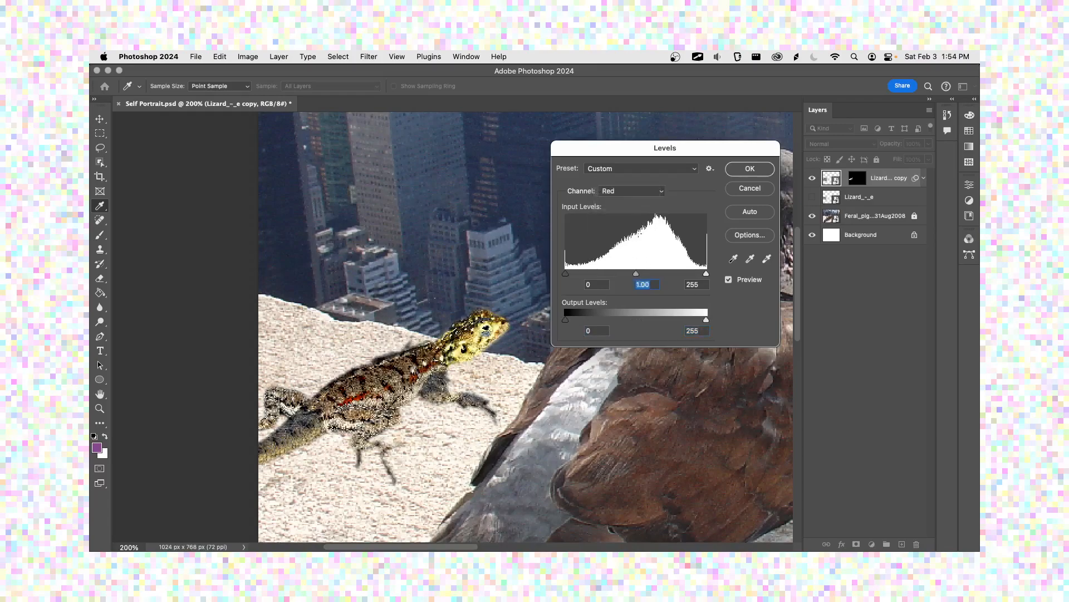
pyautogui.moveTo(636, 275)
pyautogui.mouseDown()
pyautogui.moveTo(701, 280)
pyautogui.moveTo(579, 277)
pyautogui.moveTo(638, 277)
pyautogui.mouseUp()
pyautogui.moveTo(566, 274); pyautogui.dragTo(611, 277)
pyautogui.moveTo(706, 276)
pyautogui.mouseDown()
pyautogui.moveTo(586, 276)
pyautogui.moveTo(706, 275)
pyautogui.mouseUp()
pyautogui.moveTo(607, 274); pyautogui.dragTo(565, 271)
# Step: Apply the Darker preset to the Levels adjustment and switch back to the RGB channel
pyautogui.click(653, 171)
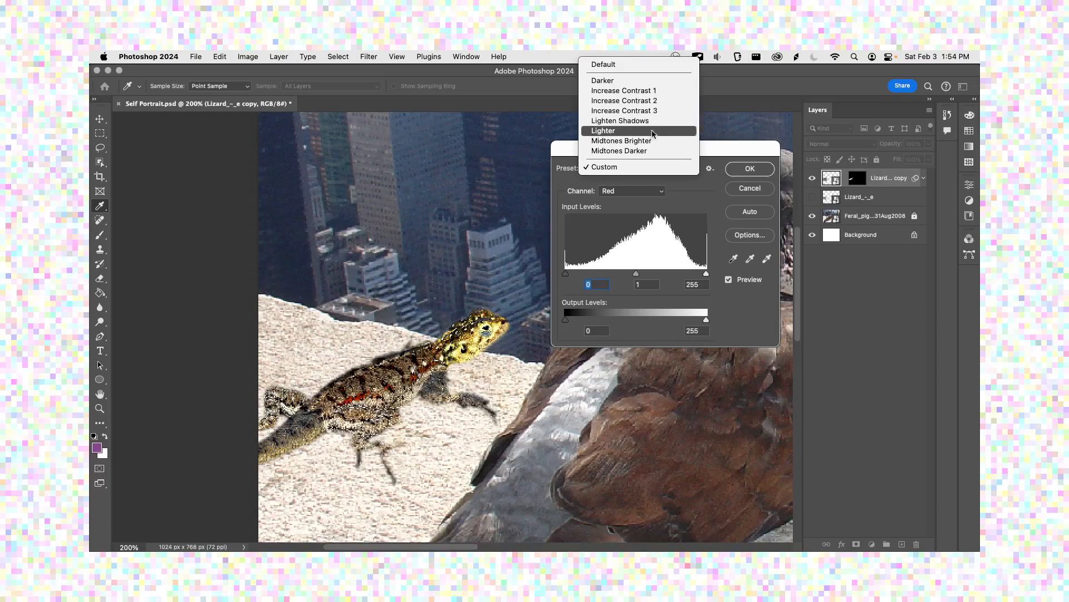
pyautogui.click(633, 84)
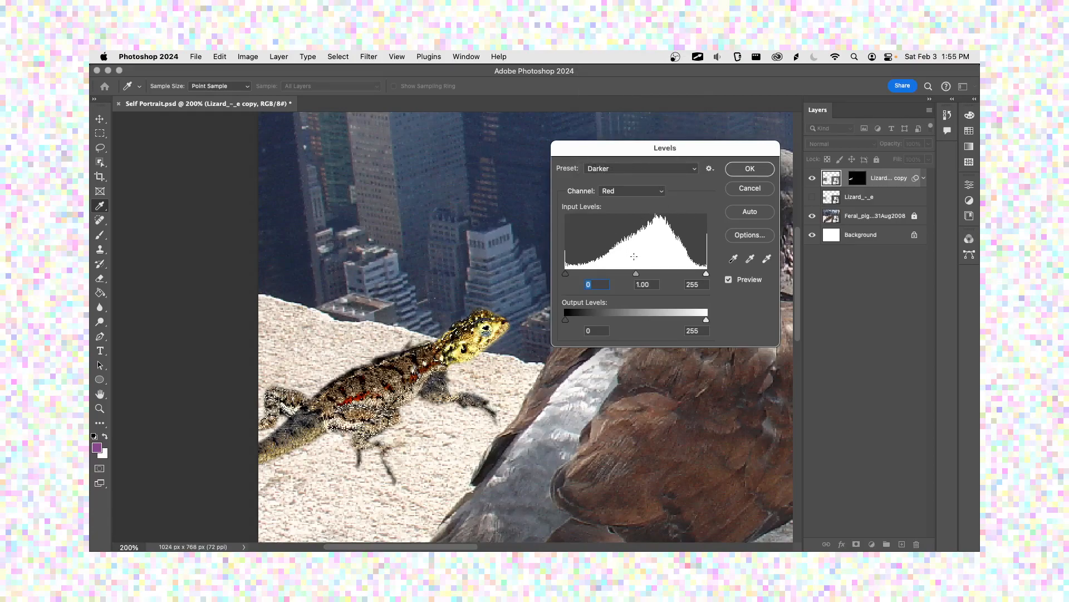
pyautogui.moveTo(704, 321)
pyautogui.mouseDown()
pyautogui.moveTo(686, 321)
pyautogui.moveTo(707, 320)
pyautogui.mouseUp()
pyautogui.click(636, 193)
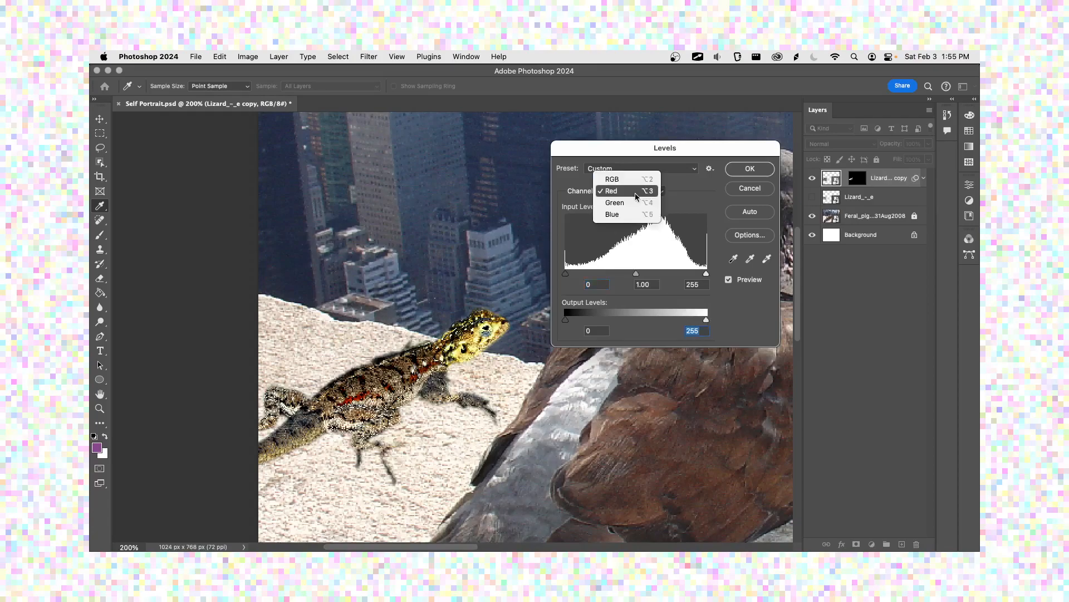
pyautogui.click(635, 179)
pyautogui.click(632, 168)
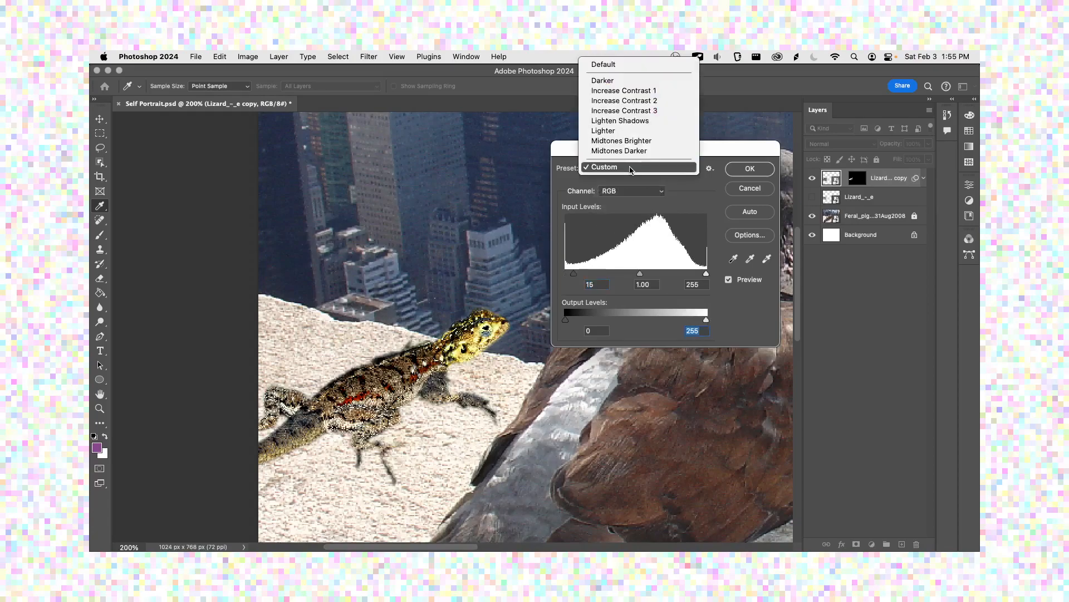
pyautogui.click(621, 80)
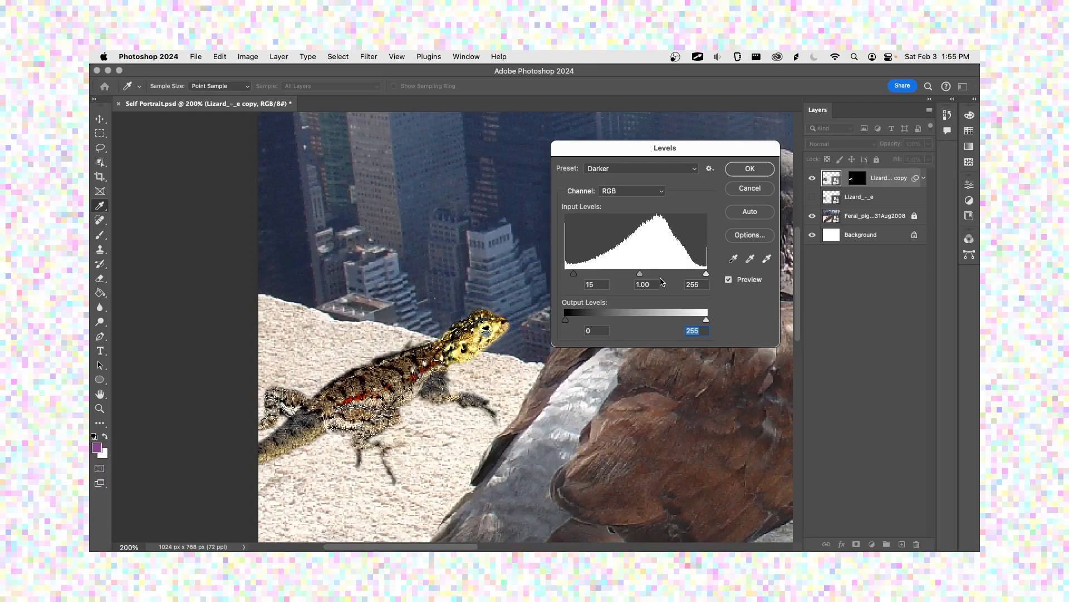
# Step: Lower the RGB white output level to 224 and apply the Levels adjustment
pyautogui.moveTo(705, 274)
pyautogui.mouseDown()
pyautogui.moveTo(689, 277)
pyautogui.moveTo(715, 284)
pyautogui.mouseUp()
pyautogui.moveTo(707, 324)
pyautogui.mouseDown()
pyautogui.moveTo(678, 322)
pyautogui.moveTo(710, 323)
pyautogui.moveTo(689, 325)
pyautogui.mouseUp()
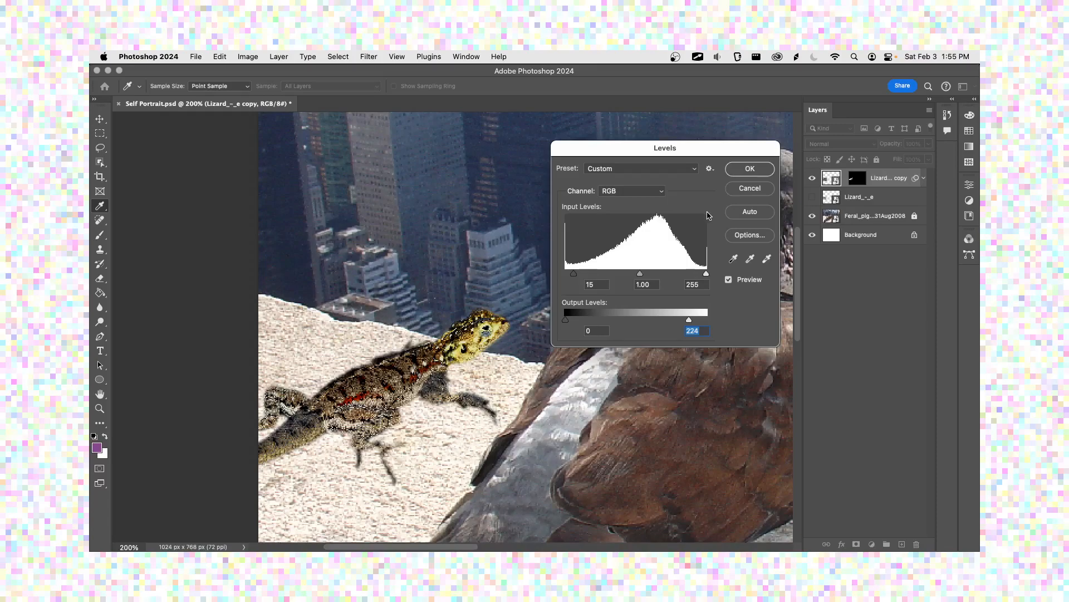
pyautogui.click(748, 169)
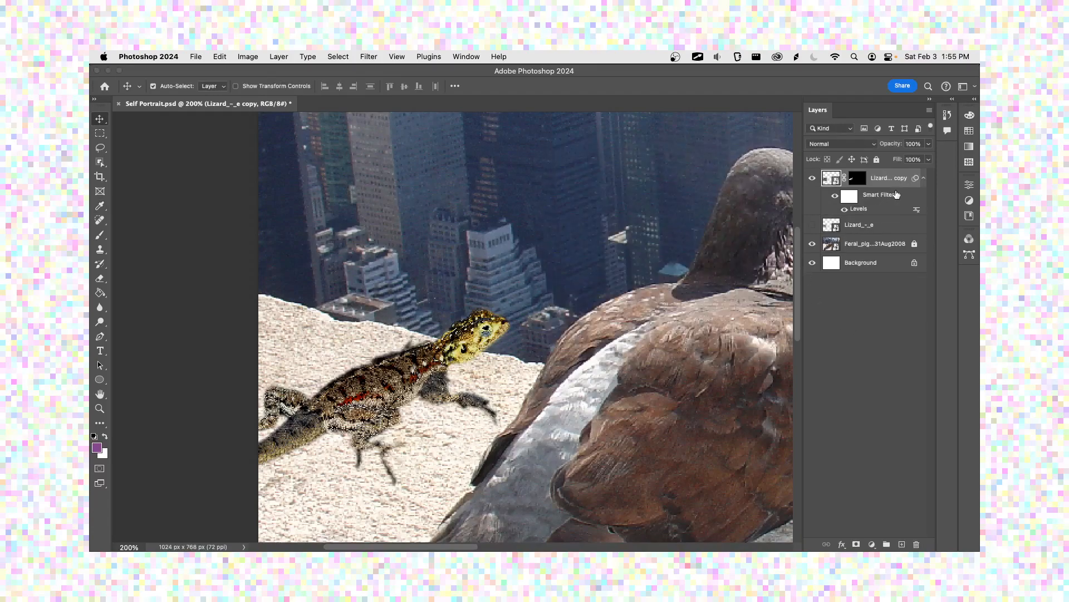
# Step: Compare the lizard with and without its smart filters by toggling their visibility, and check the blending options of the Levels filter
pyautogui.click(834, 198)
pyautogui.click(834, 198)
pyautogui.click(834, 199)
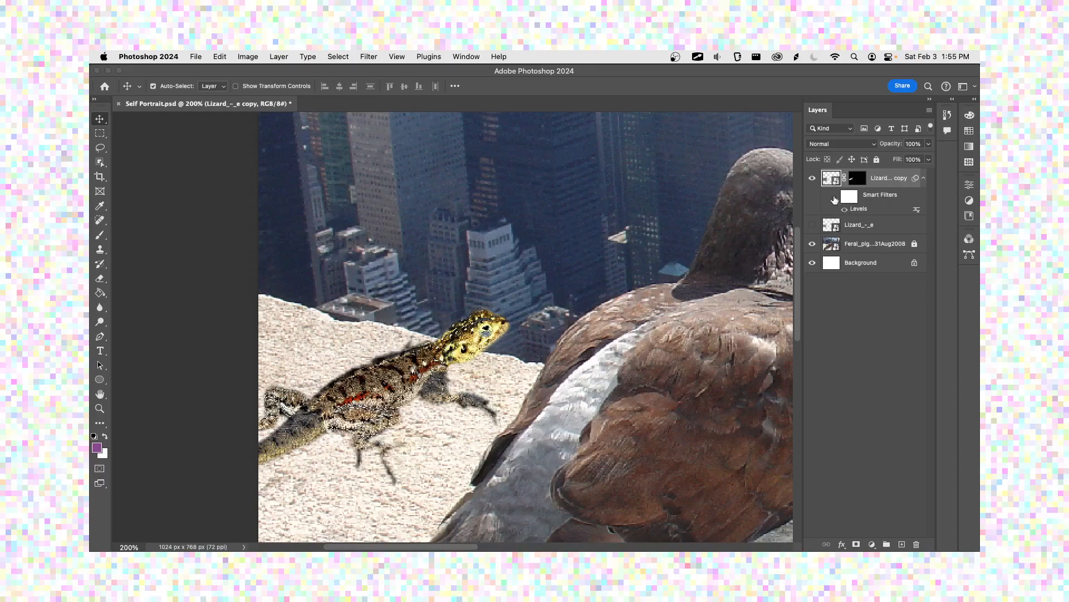
pyautogui.click(834, 199)
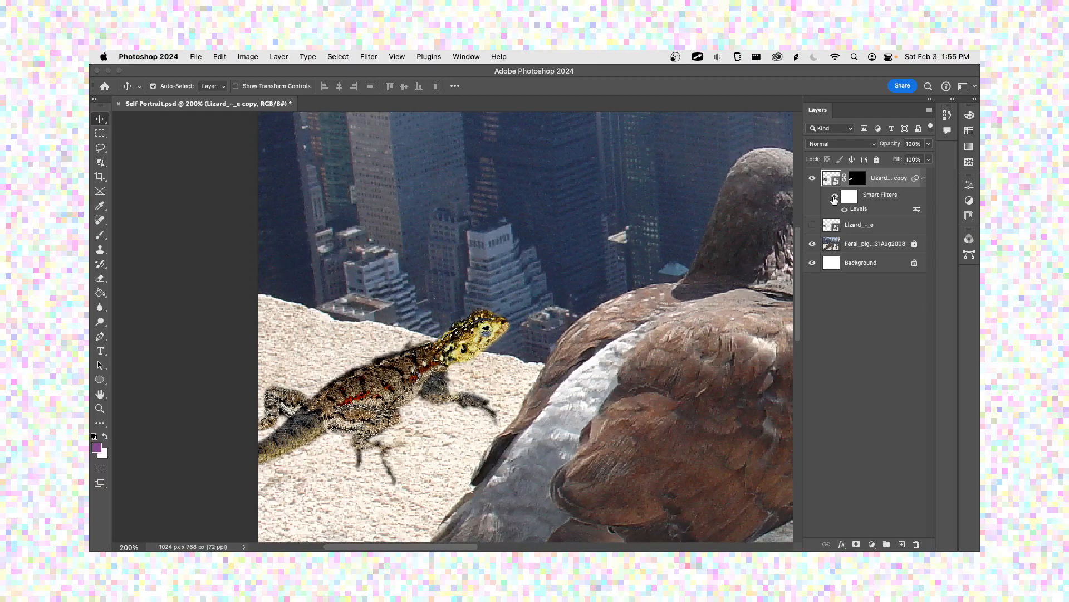
pyautogui.click(845, 210)
pyautogui.click(845, 211)
pyautogui.doubleClick(917, 210)
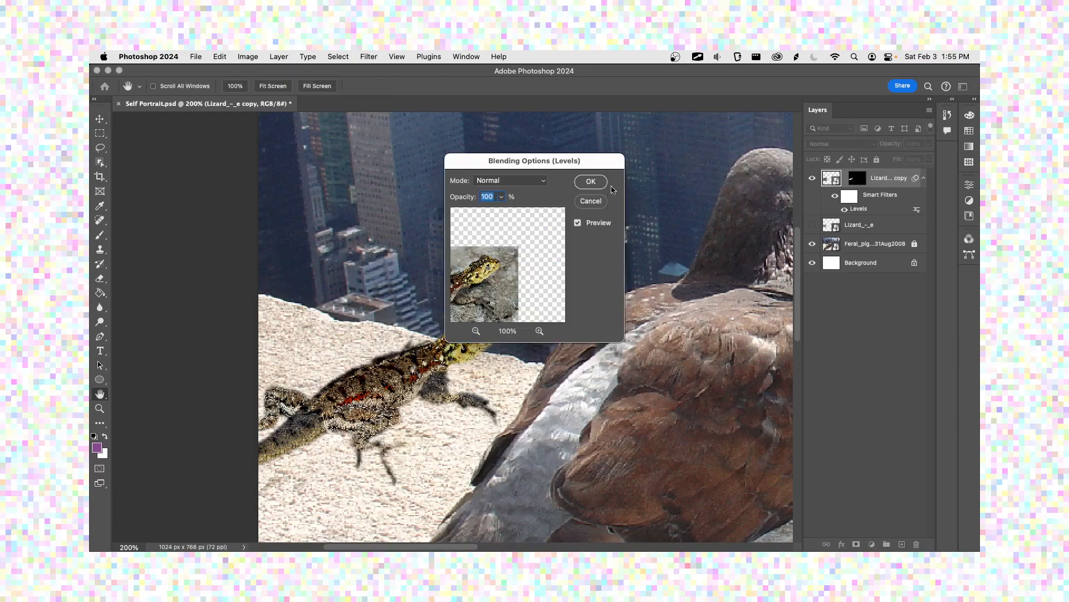
pyautogui.click(599, 204)
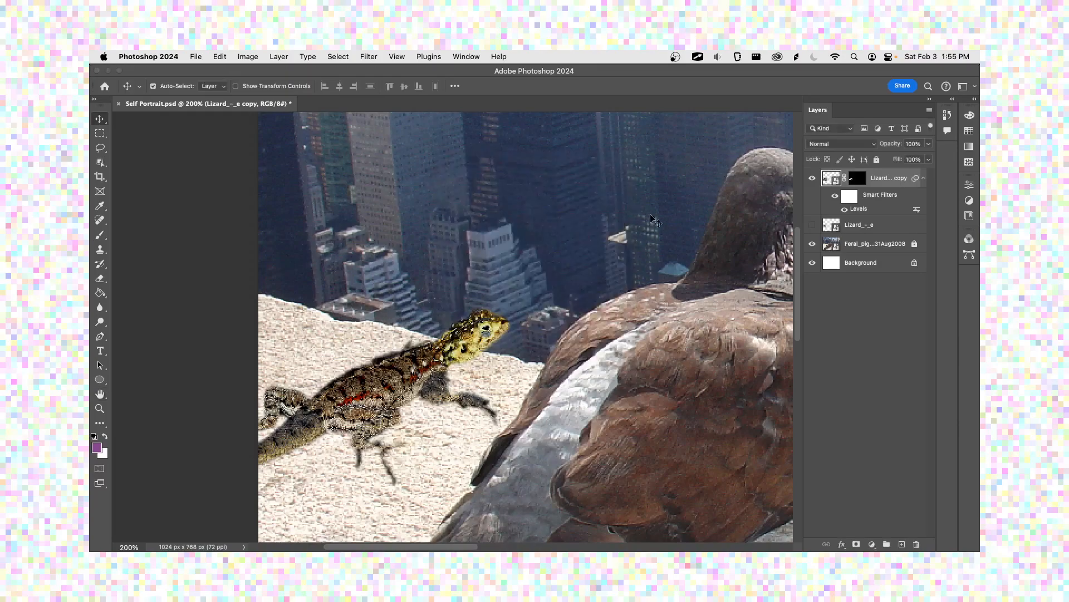
# Step: Collapse and expand the smart filter list, toggle all smart filters off and on, and hide only the Levels filter
pyautogui.click(924, 183)
pyautogui.click(923, 183)
pyautogui.click(835, 196)
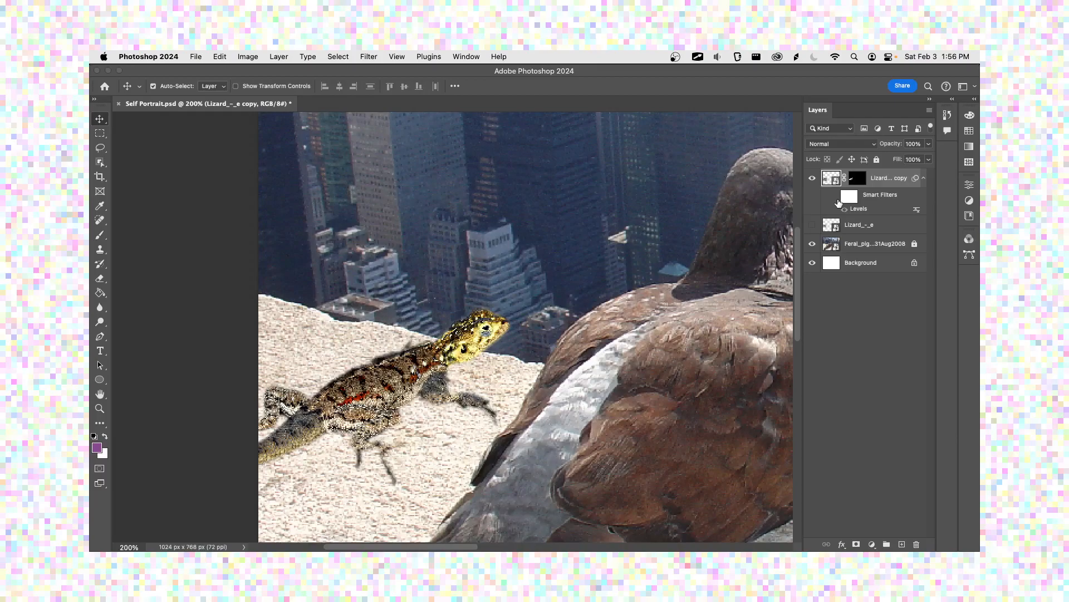
pyautogui.click(835, 197)
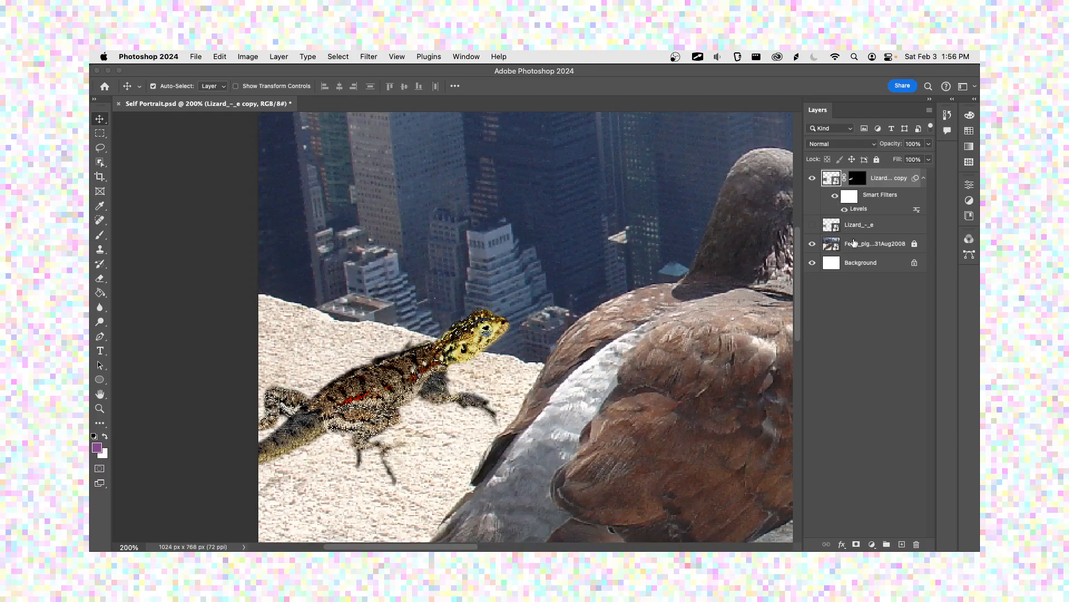
pyautogui.click(844, 209)
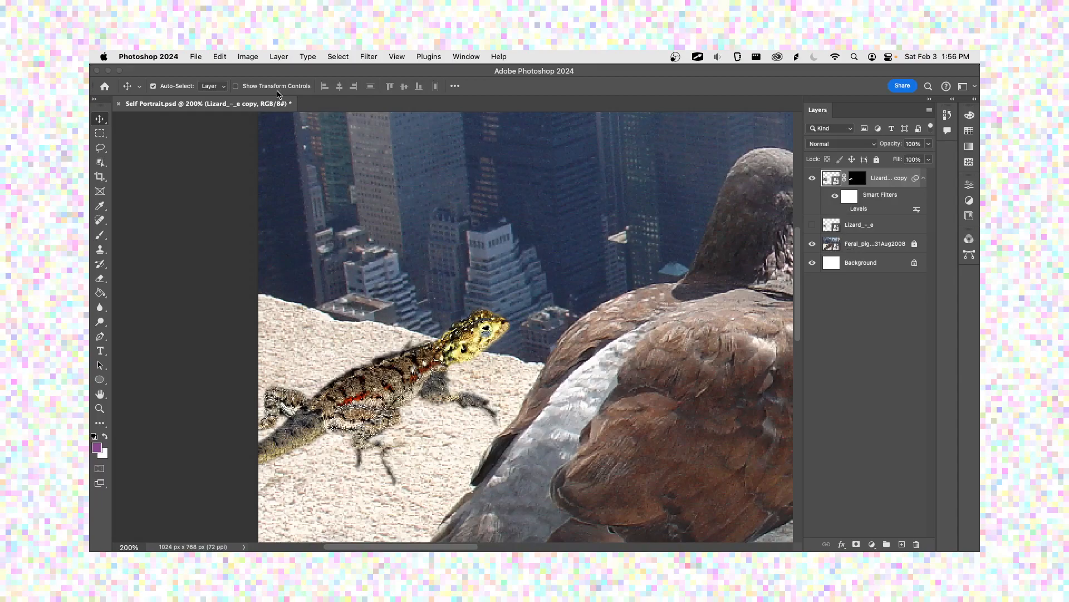
# Step: Start an Exposure adjustment on the lizard copy layer with exposure -0.49 and offset -0.0488
pyautogui.click(248, 57)
pyautogui.moveTo(265, 89)
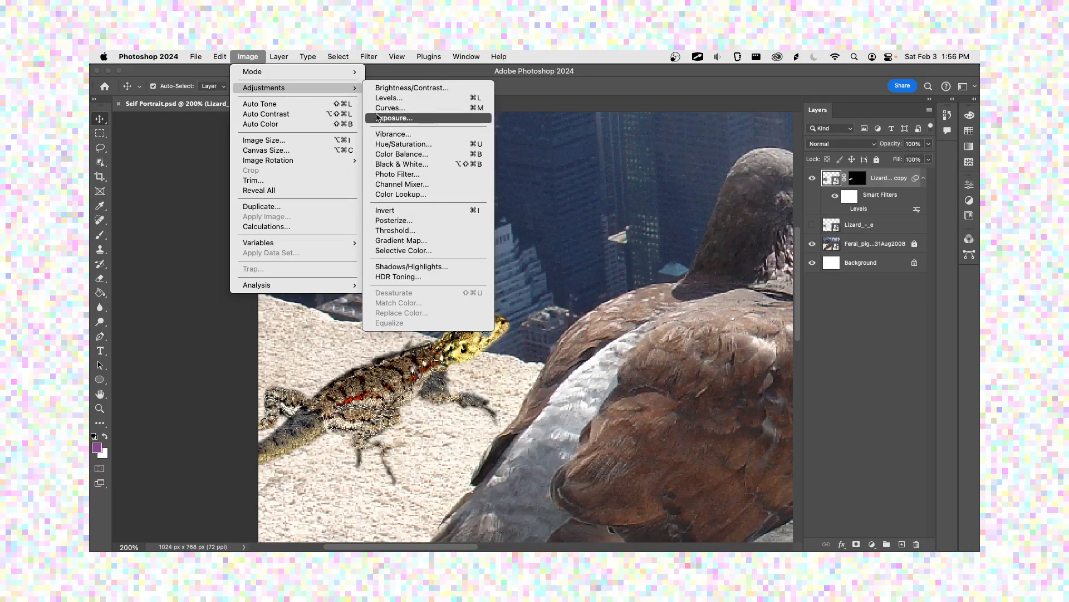
pyautogui.click(396, 118)
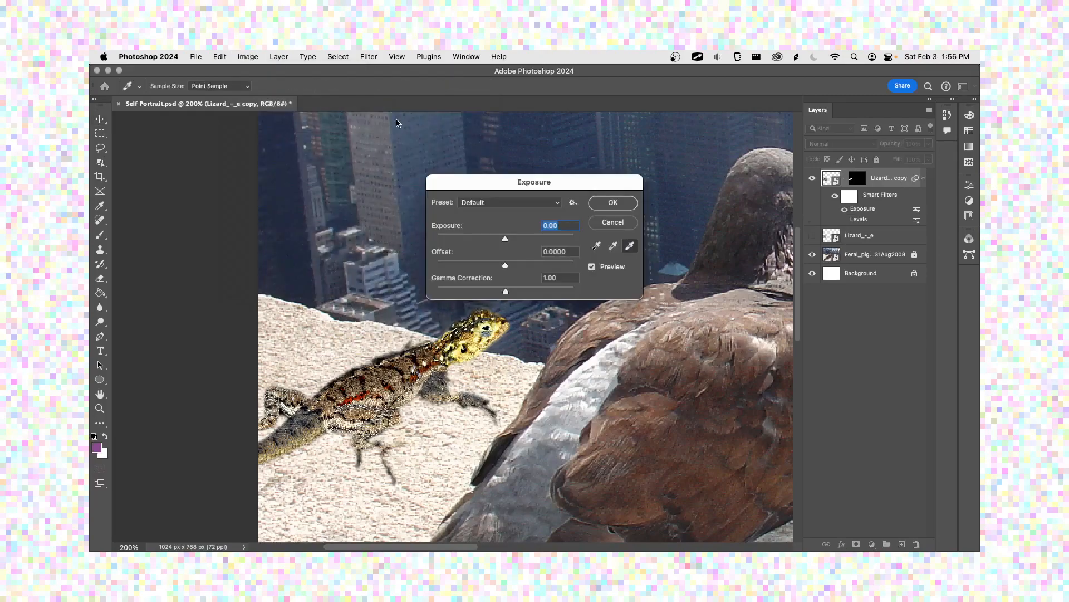
pyautogui.moveTo(493, 189); pyautogui.dragTo(510, 163)
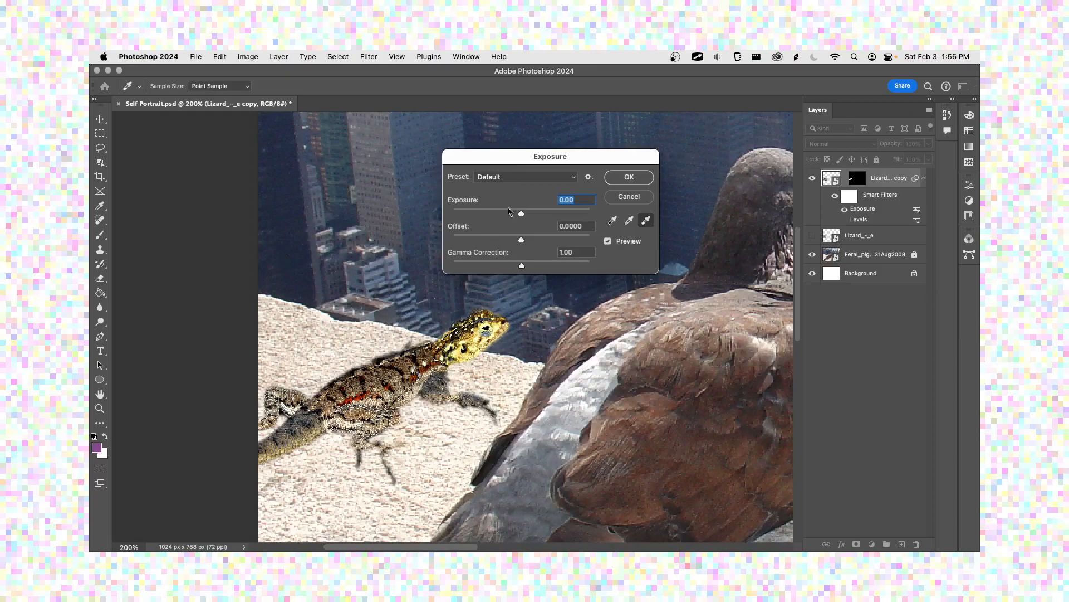
pyautogui.moveTo(524, 213)
pyautogui.mouseDown()
pyautogui.moveTo(551, 213)
pyautogui.moveTo(503, 216)
pyautogui.moveTo(515, 218)
pyautogui.mouseUp()
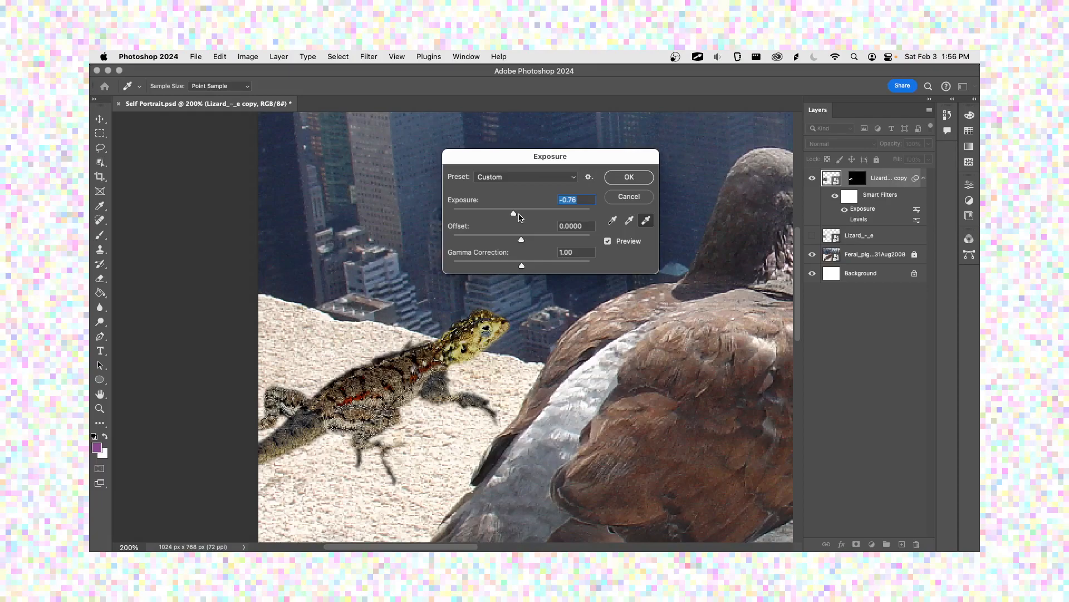
pyautogui.moveTo(515, 217); pyautogui.dragTo(518, 216)
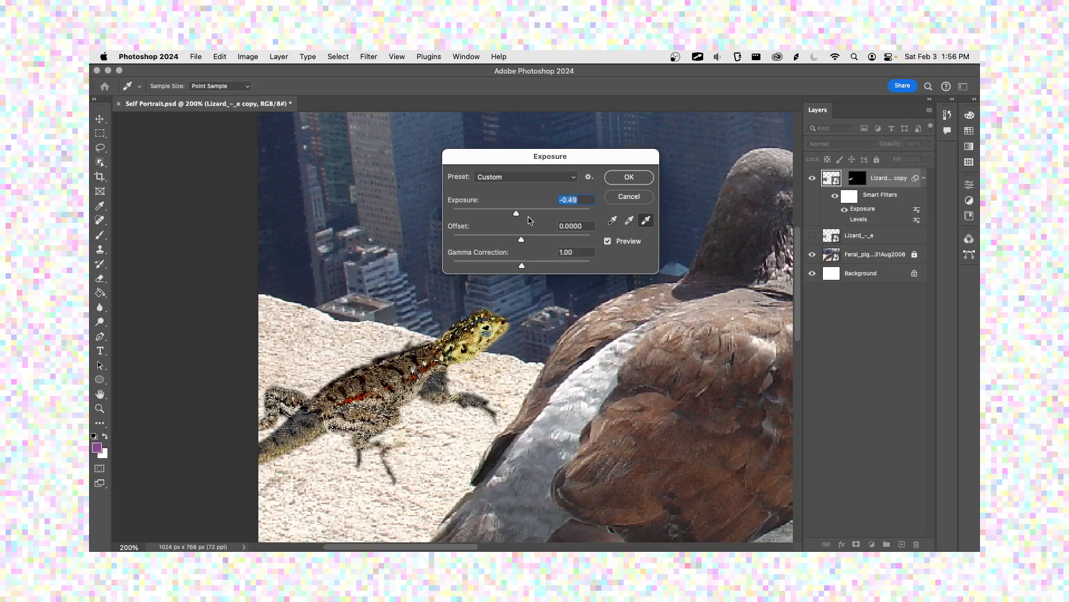
pyautogui.moveTo(522, 241)
pyautogui.mouseDown()
pyautogui.moveTo(534, 242)
pyautogui.moveTo(514, 243)
pyautogui.mouseUp()
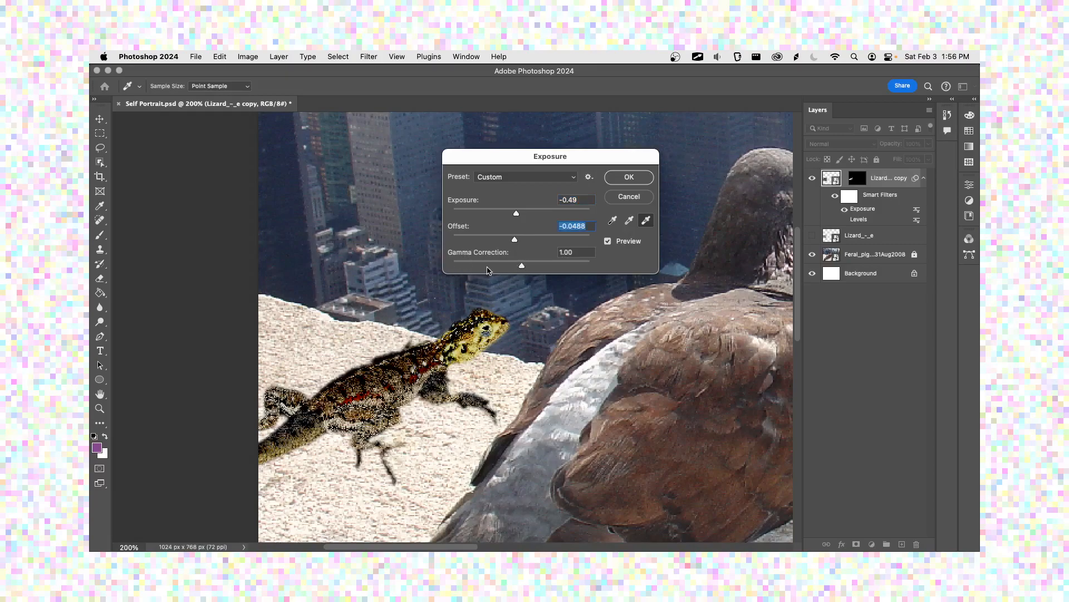
pyautogui.moveTo(522, 269)
pyautogui.mouseDown()
pyautogui.moveTo(492, 269)
pyautogui.moveTo(538, 269)
pyautogui.moveTo(522, 270)
pyautogui.mouseUp()
# Step: Preview the Exposure presets Minus 1.0, Minus 2.0, Plus 1.0 and Plus 2.0 on the lizard
pyautogui.click(533, 177)
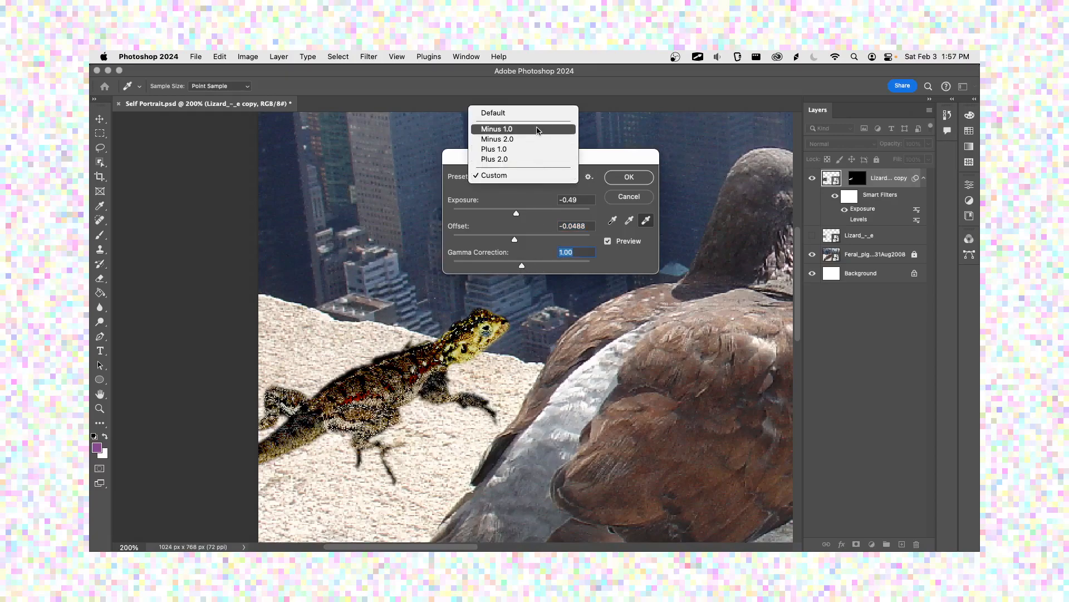
pyautogui.click(541, 126)
pyautogui.click(537, 176)
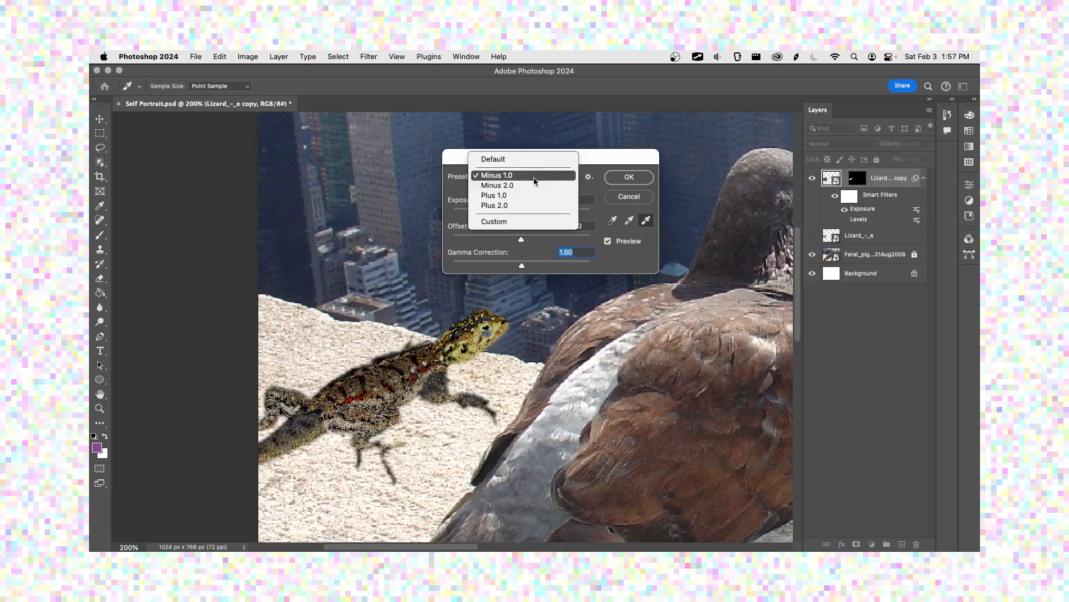
pyautogui.click(534, 188)
pyautogui.click(530, 179)
pyautogui.click(532, 188)
pyautogui.click(528, 183)
pyautogui.click(554, 188)
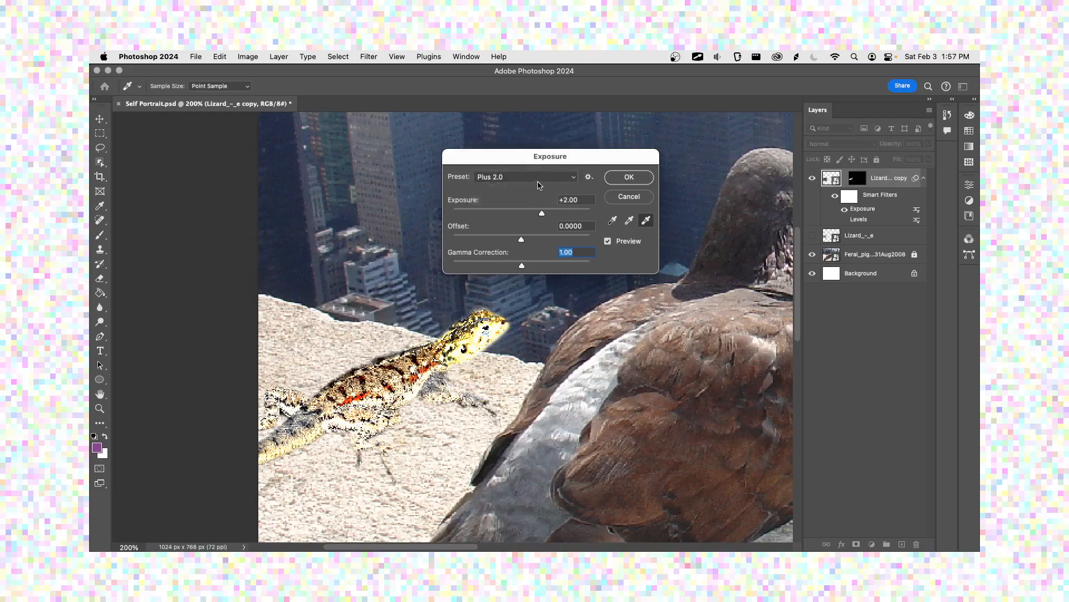
# Step: Reset Exposure to the Default preset, set exposure to -0.7 and offset to -0.0163, and apply the adjustment
pyautogui.click(537, 179)
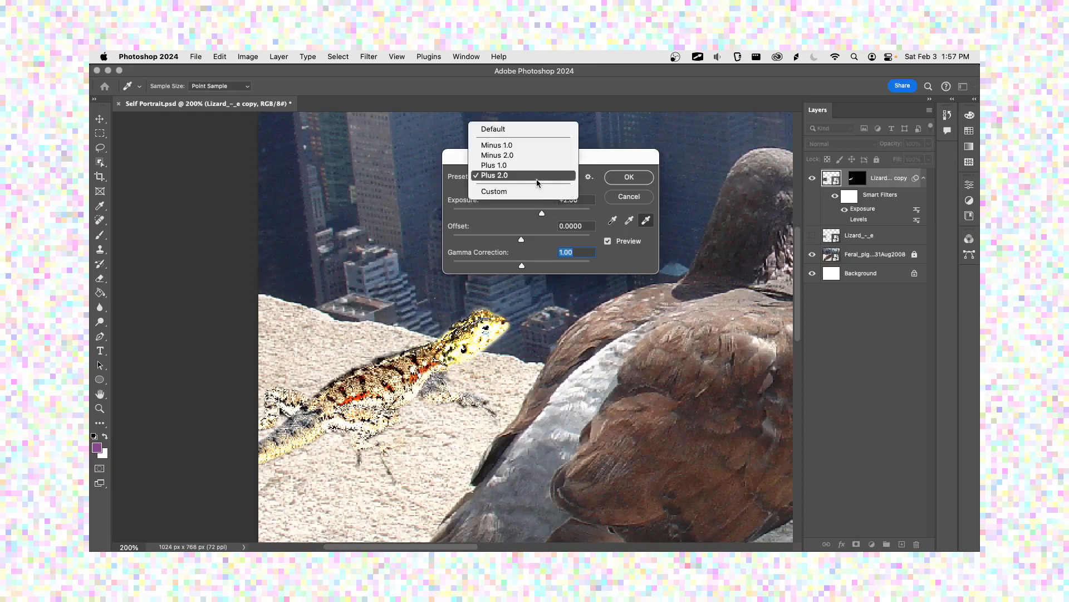
pyautogui.click(547, 129)
pyautogui.moveTo(521, 213); pyautogui.dragTo(519, 243)
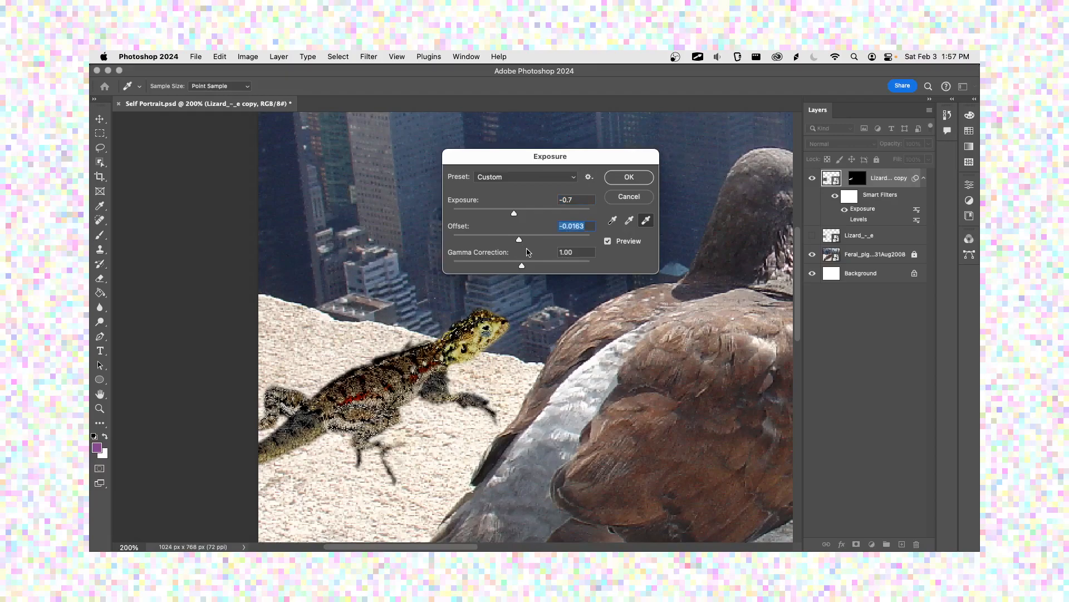
pyautogui.click(629, 183)
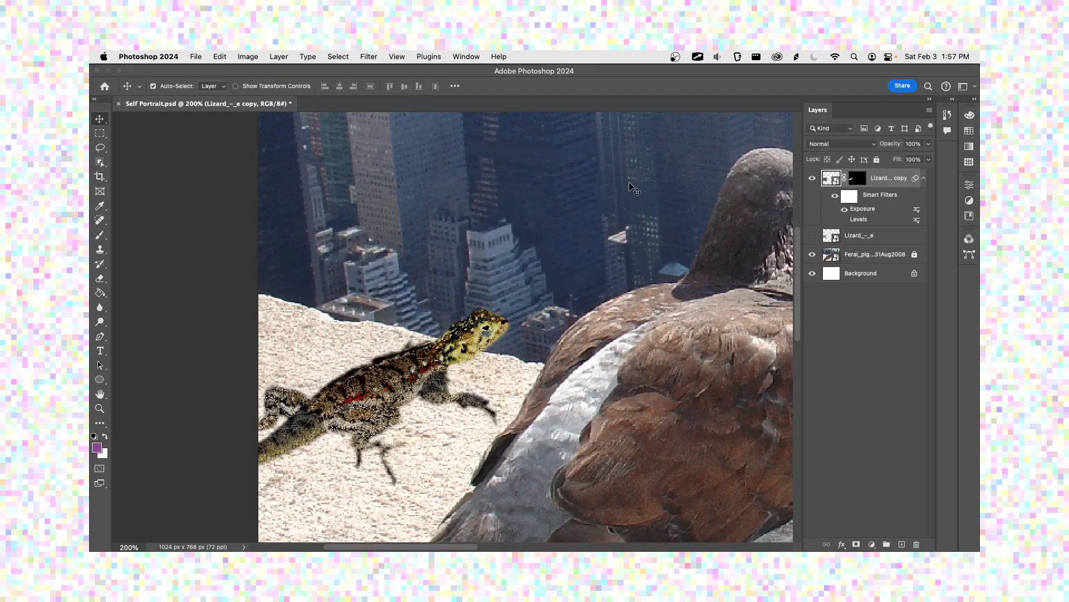
# Step: Toggle the Exposure and Levels smart filters to compare them on the lizard, leaving Exposure hidden and Levels enabled
pyautogui.click(845, 210)
pyautogui.click(845, 210)
pyautogui.click(844, 211)
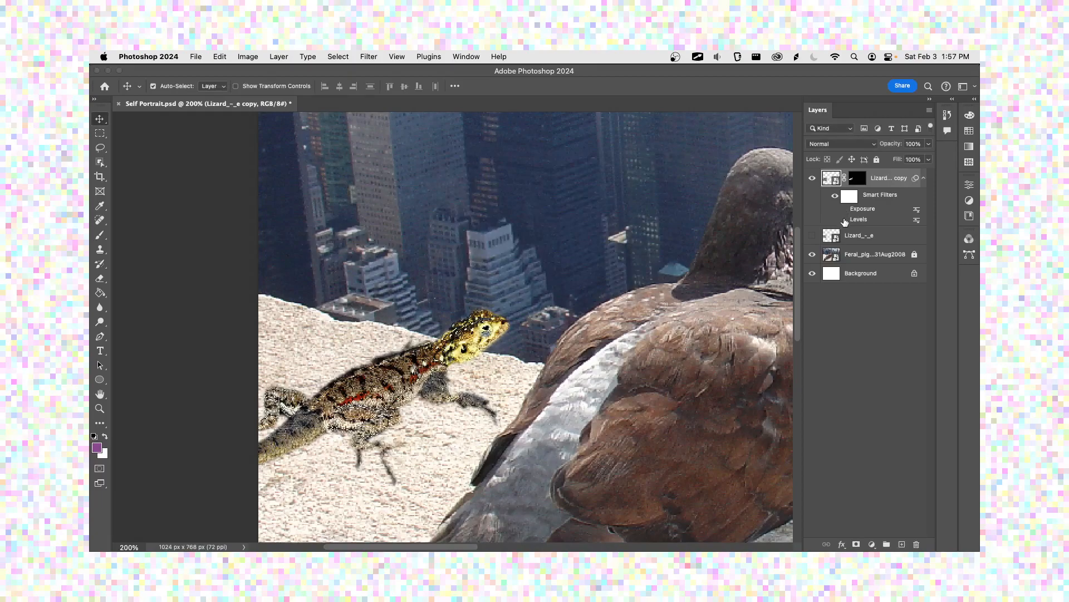
pyautogui.click(845, 220)
pyautogui.click(844, 209)
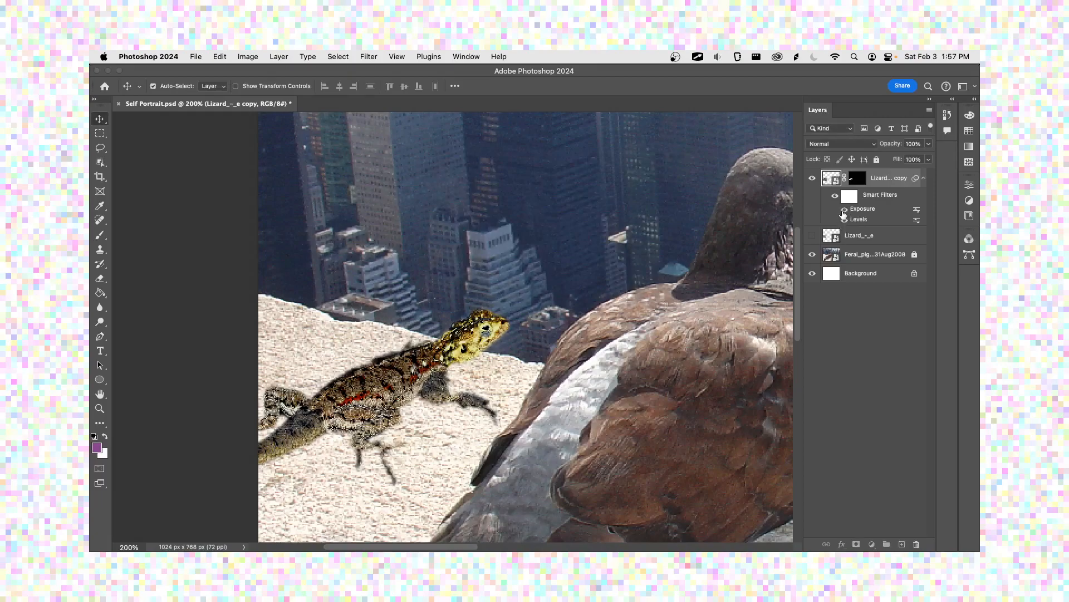
pyautogui.click(843, 212)
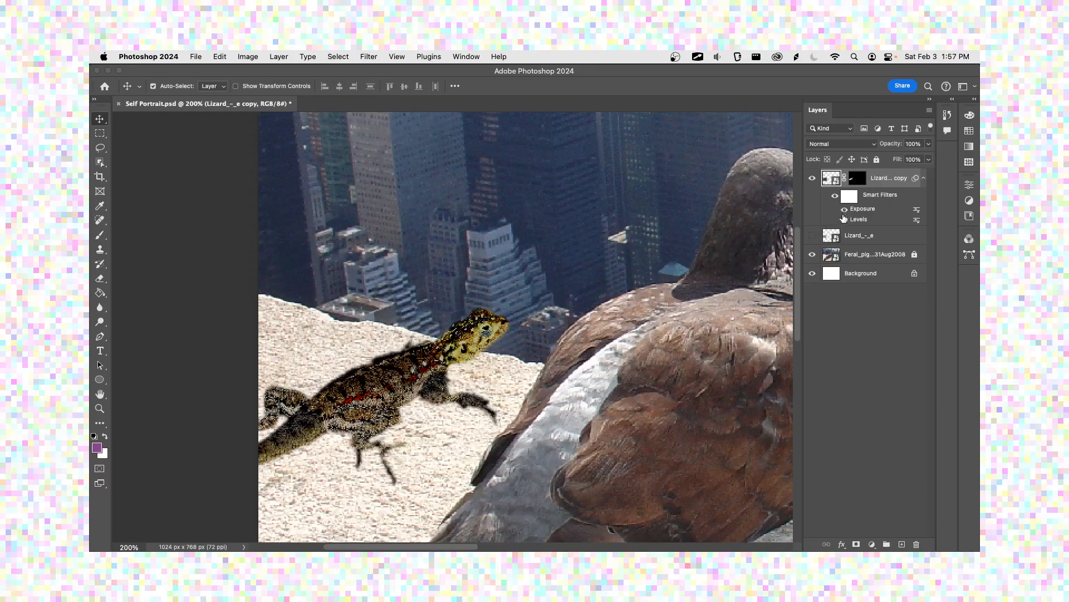
pyautogui.scroll(-2, 528, 317)
pyautogui.scroll(-1, 529, 316)
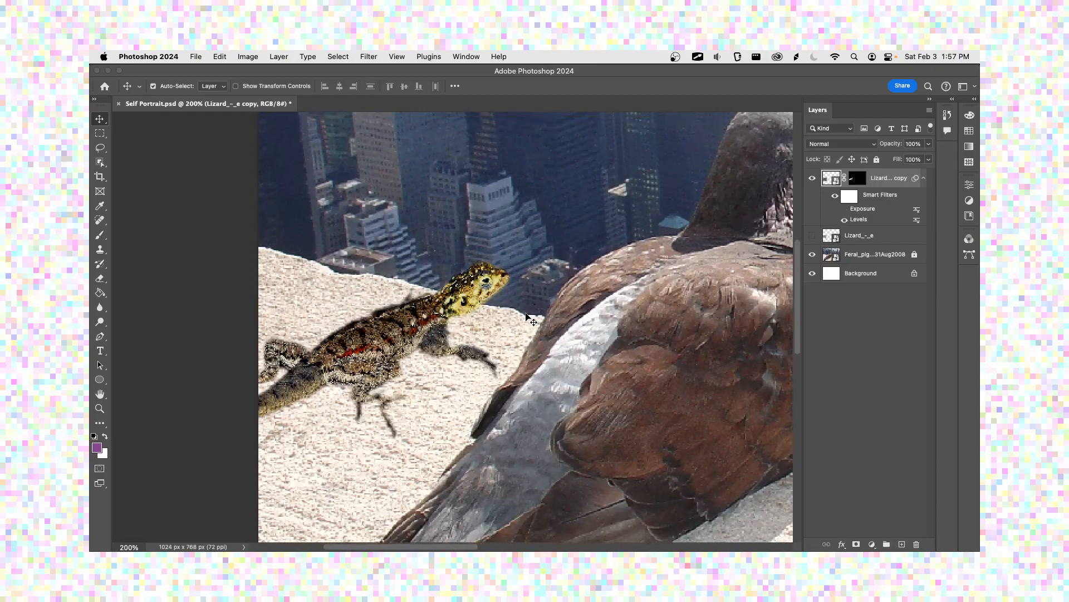
# Step: Compare Exposure alone with Levels alone on the whole composition at 100%, keep only Levels enabled, and save the document
pyautogui.press('super+minus')
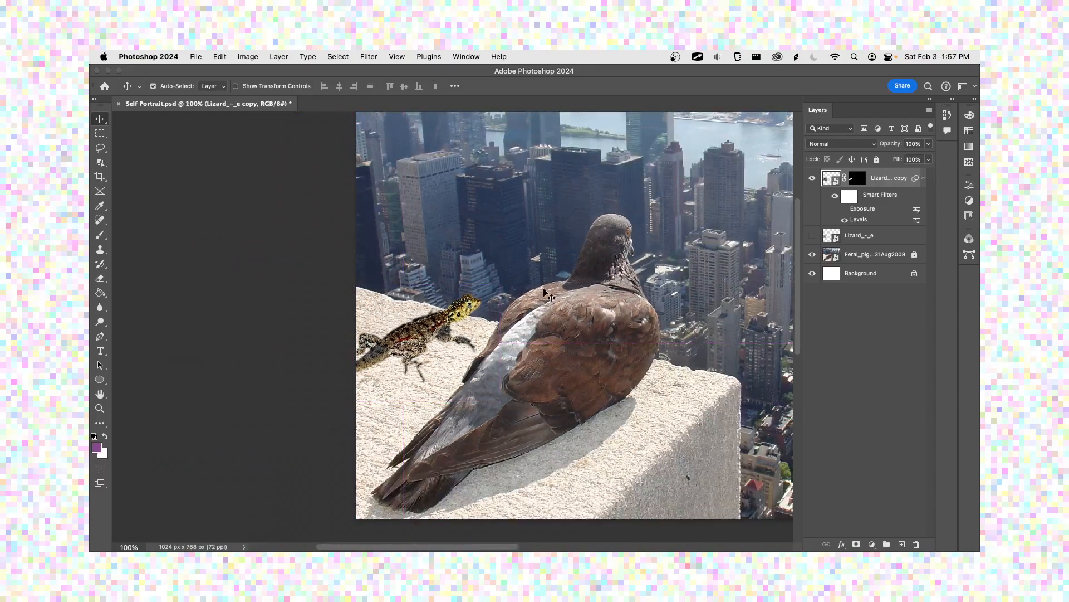
pyautogui.moveTo(545, 289); pyautogui.dragTo(472, 293)
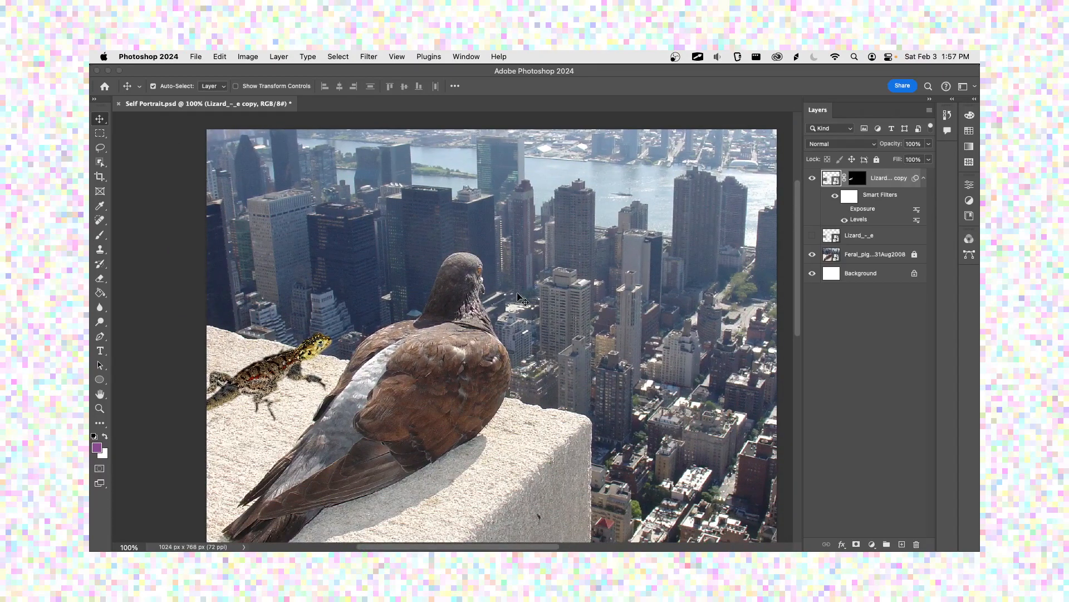
pyautogui.click(844, 208)
pyautogui.click(844, 220)
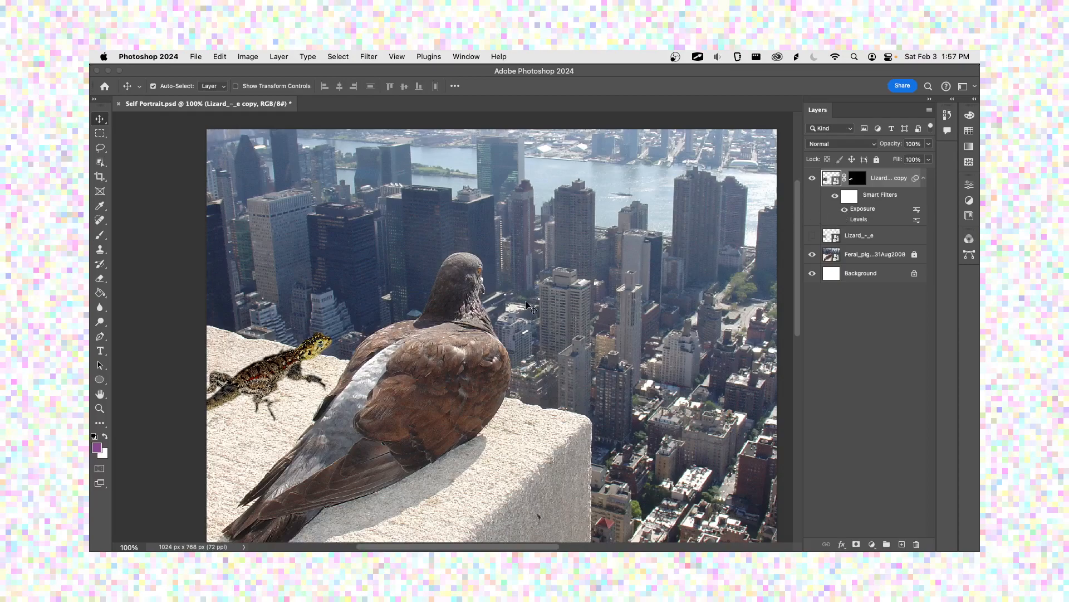
pyautogui.click(844, 209)
pyautogui.click(845, 220)
pyautogui.moveTo(409, 316); pyautogui.dragTo(450, 301)
pyautogui.press('super+s')
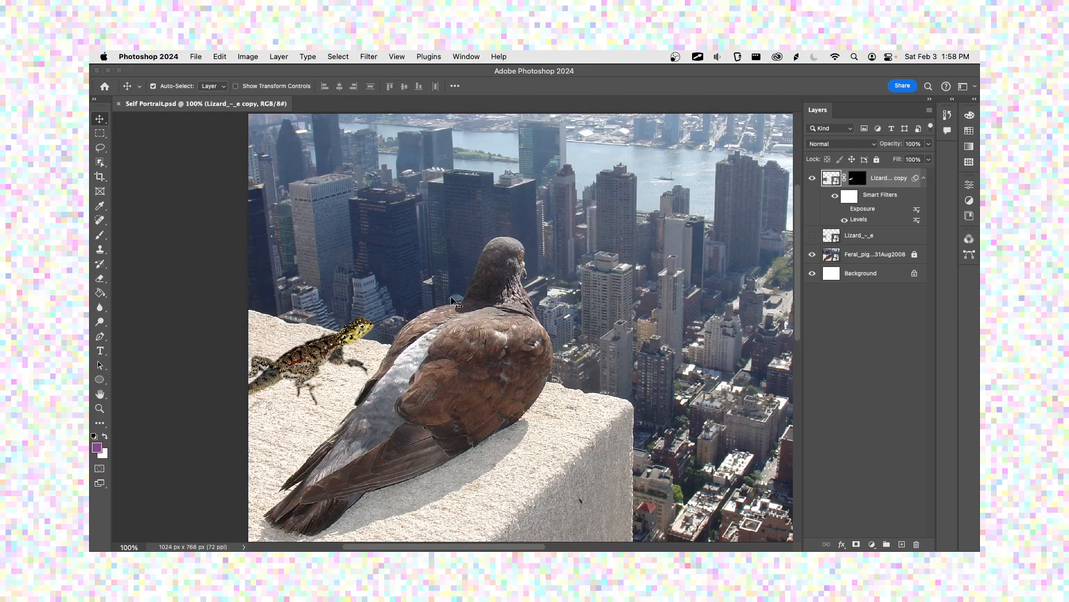
# Step: Switch to the TextEdit lesson notes, highlight the word "realistic", and return to Photoshop
pyautogui.press('super+Tab')
pyautogui.press('super+Tab')
pyautogui.press('super+Tab')
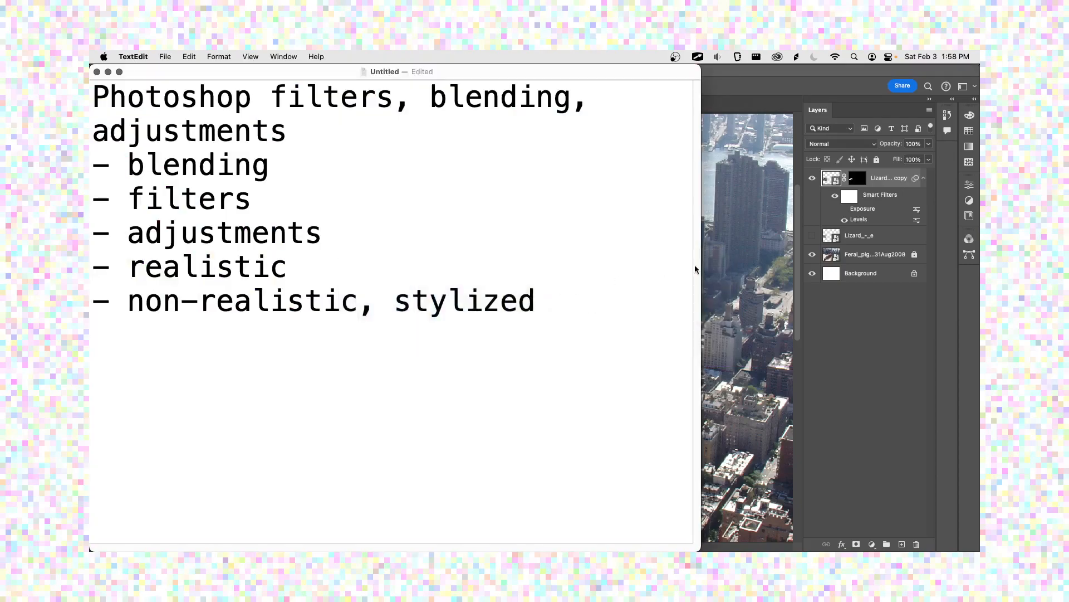
pyautogui.moveTo(129, 266); pyautogui.dragTo(327, 266)
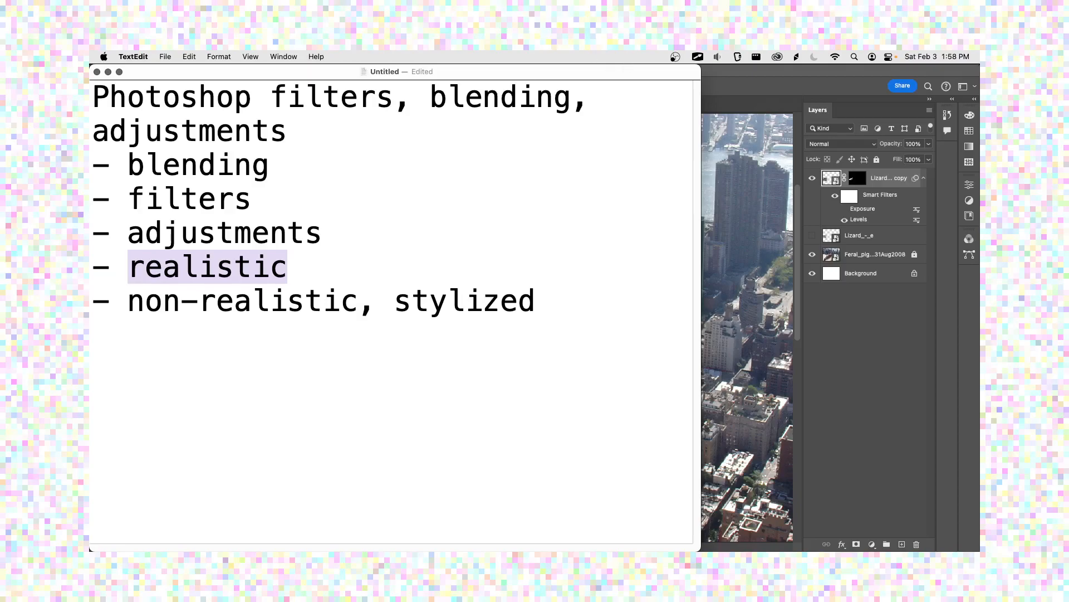
pyautogui.click(847, 178)
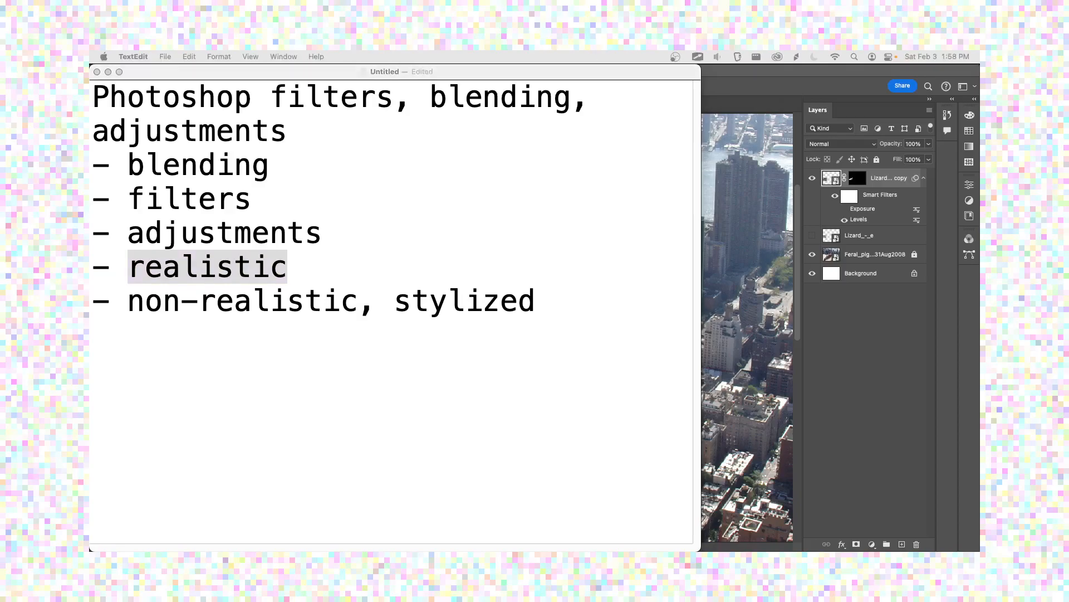
pyautogui.press('super+Tab')
pyautogui.press('super+Tab')
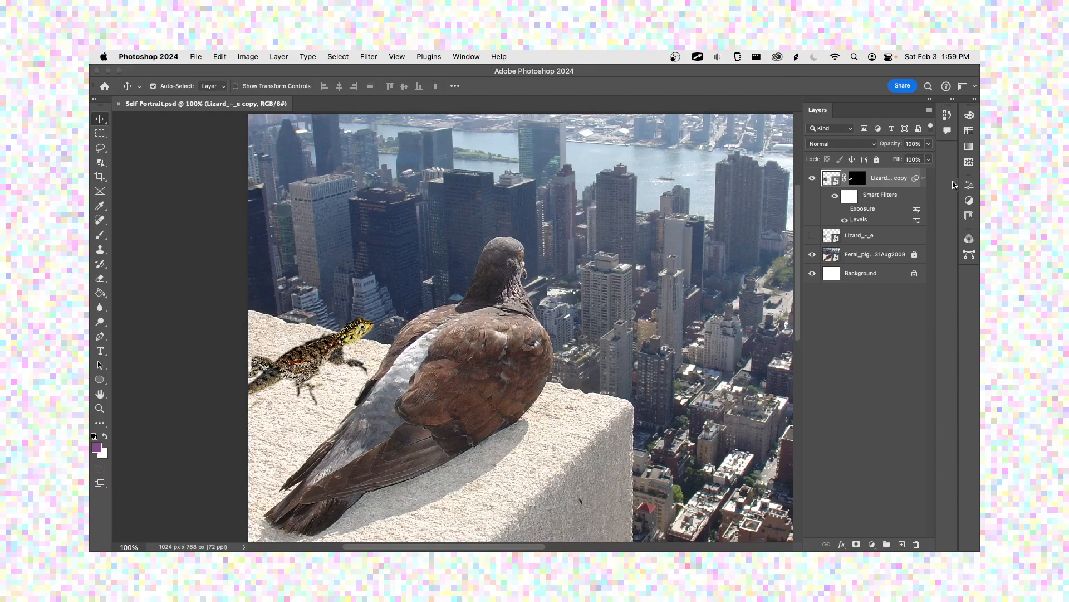
# Step: Collapse the lizard copy layer's smart filter list and add a Posterize adjustment layer above it
pyautogui.click(924, 178)
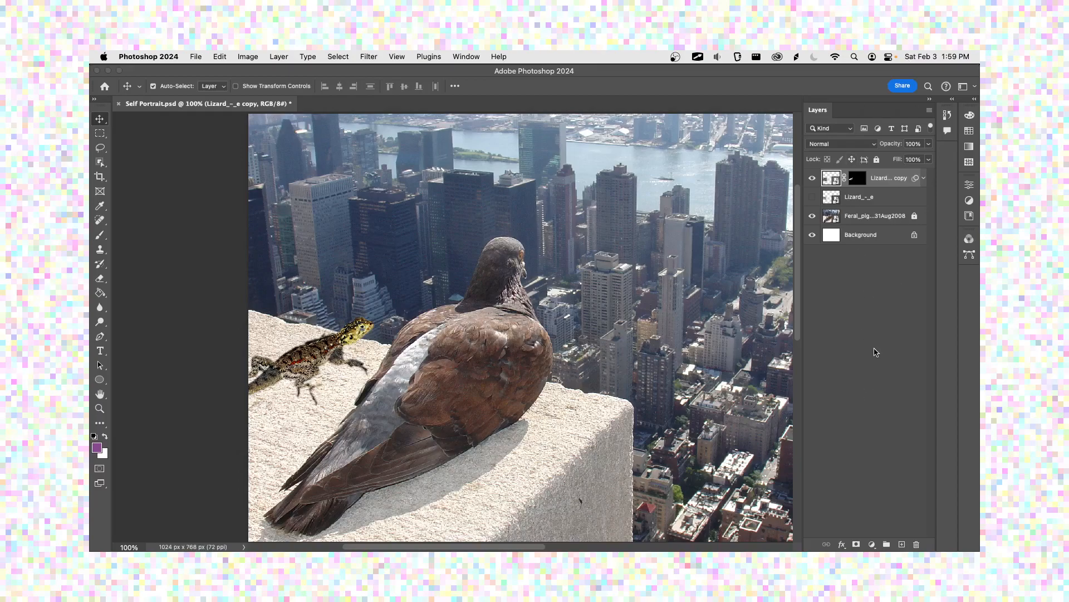
pyautogui.click(872, 544)
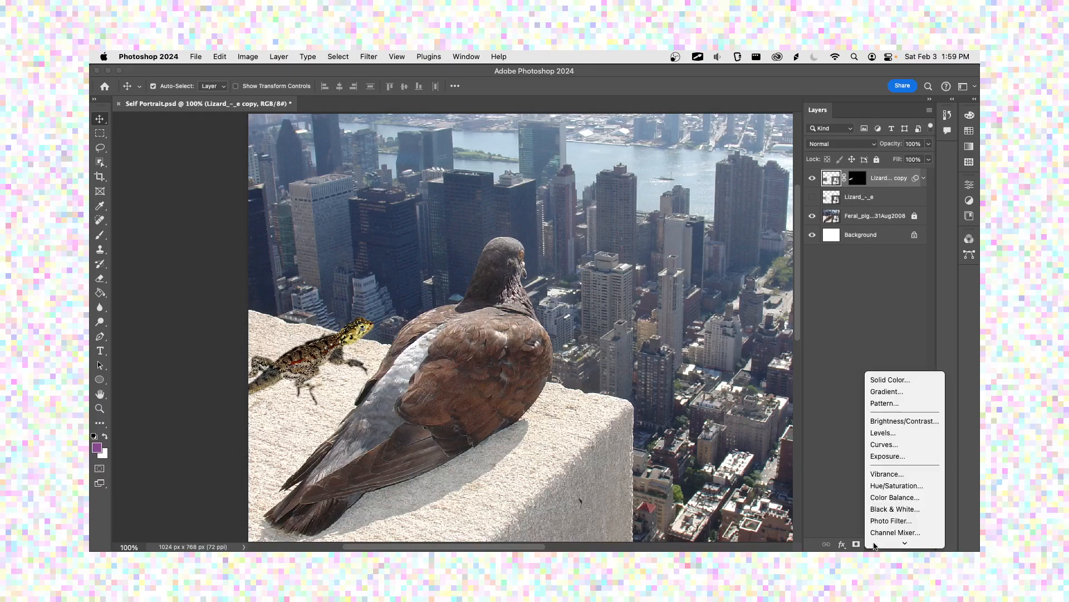
pyautogui.click(873, 545)
pyautogui.click(871, 543)
pyautogui.scroll(-3, 891, 447)
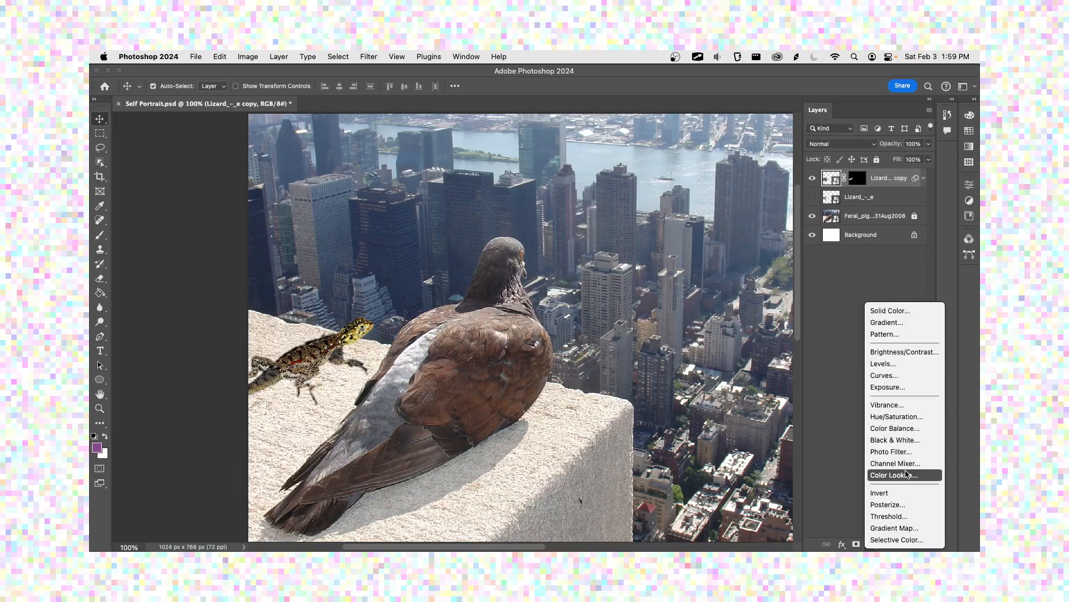
pyautogui.click(929, 505)
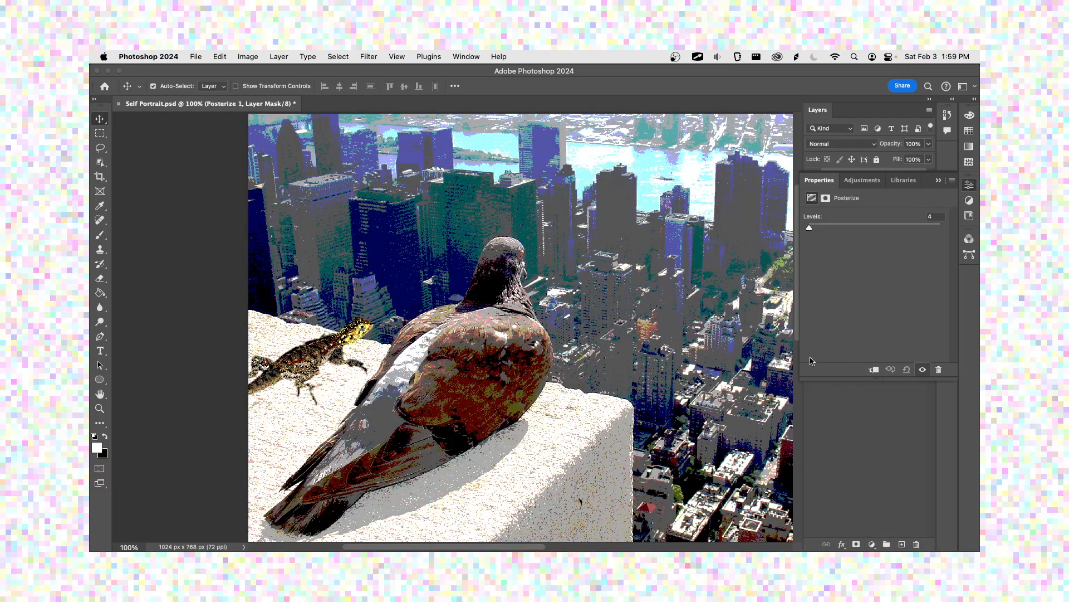
# Step: Move the Posterize properties off the layer list, reduce the posterize levels to 2, and close the properties
pyautogui.moveTo(924, 191); pyautogui.dragTo(679, 254)
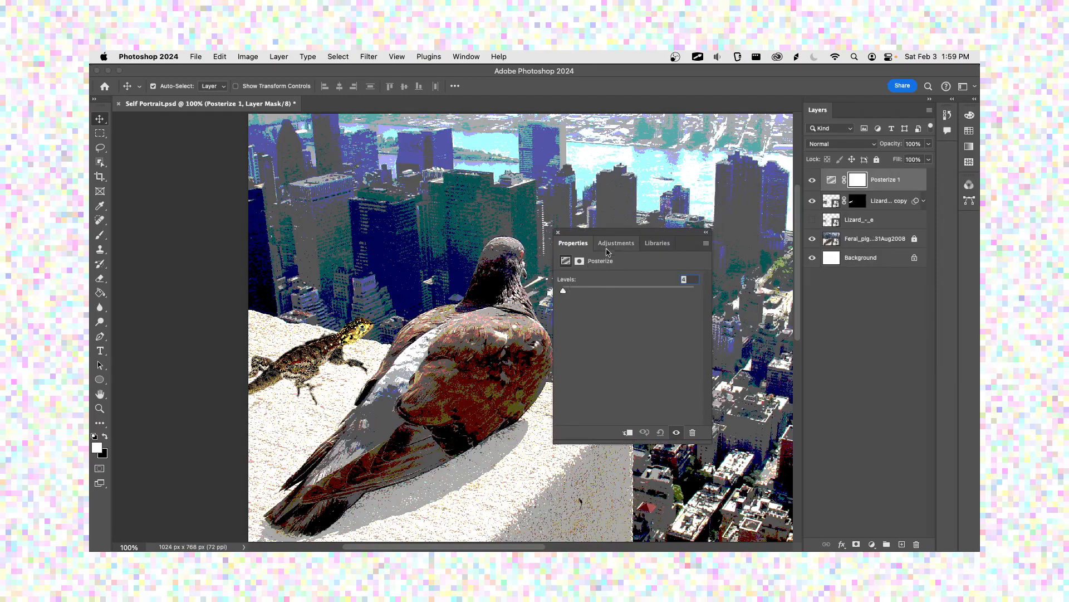
pyautogui.moveTo(686, 240); pyautogui.dragTo(779, 280)
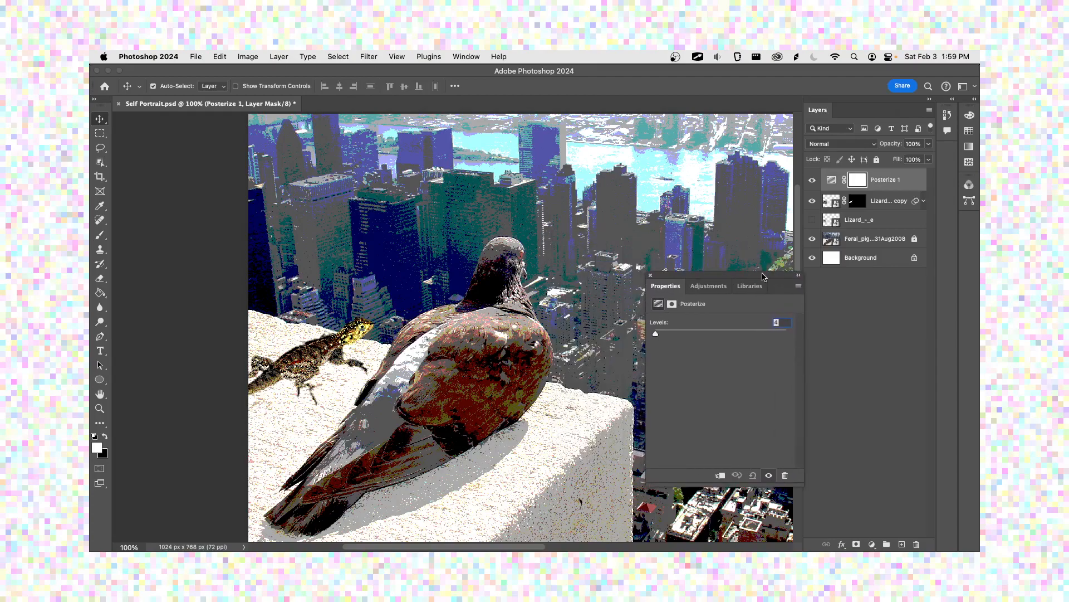
pyautogui.moveTo(656, 332)
pyautogui.mouseDown()
pyautogui.moveTo(760, 335)
pyautogui.moveTo(654, 335)
pyautogui.mouseUp()
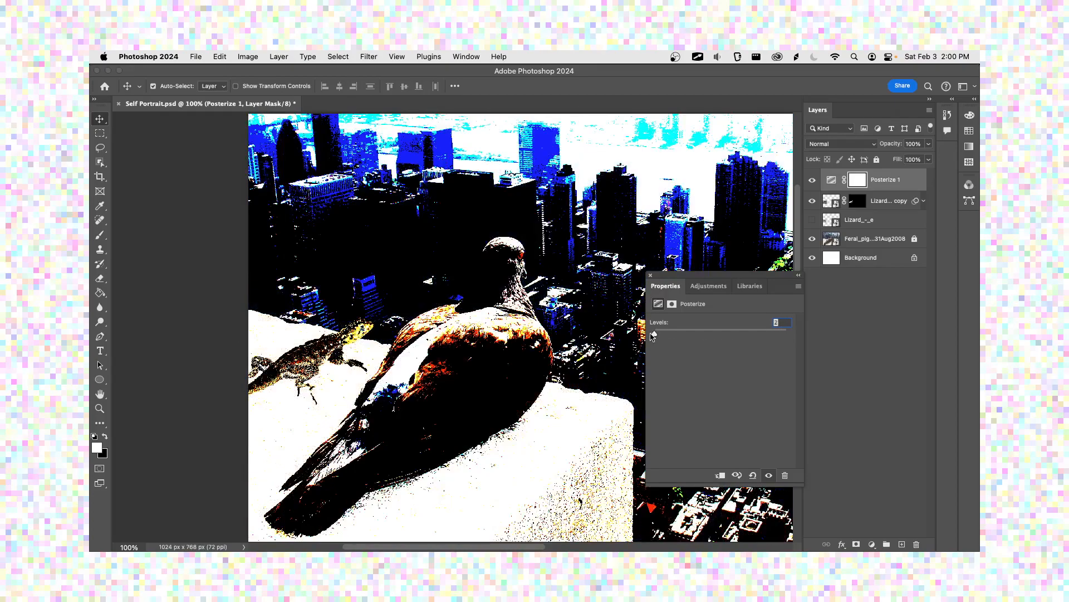
pyautogui.moveTo(654, 335)
pyautogui.mouseDown()
pyautogui.moveTo(669, 335)
pyautogui.moveTo(653, 337)
pyautogui.mouseUp()
pyautogui.click(650, 275)
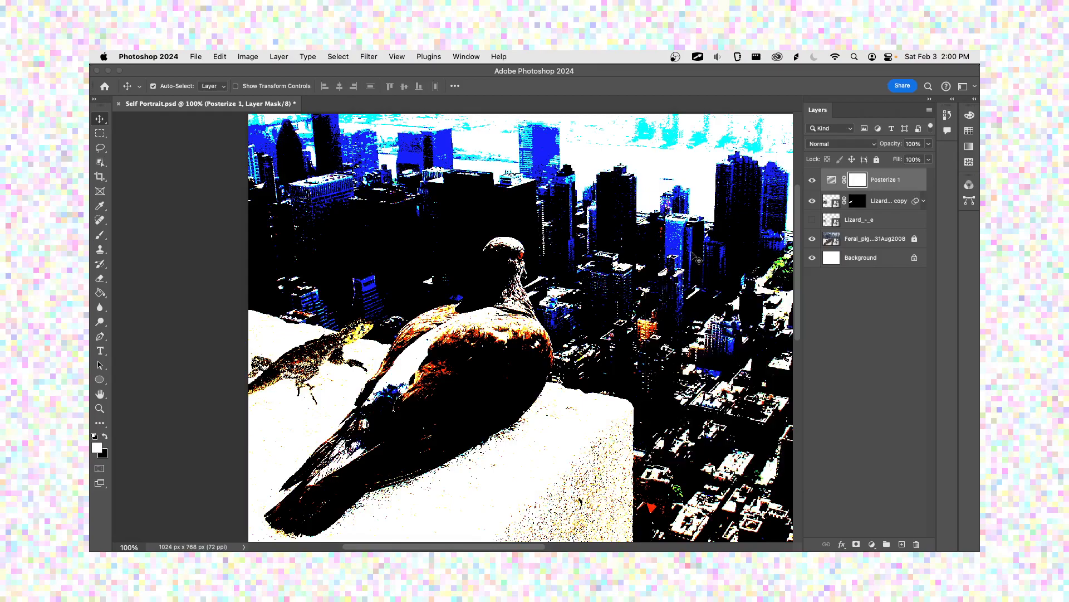
# Step: Hide the Posterize layer and add a Black & White adjustment layer above it
pyautogui.click(813, 179)
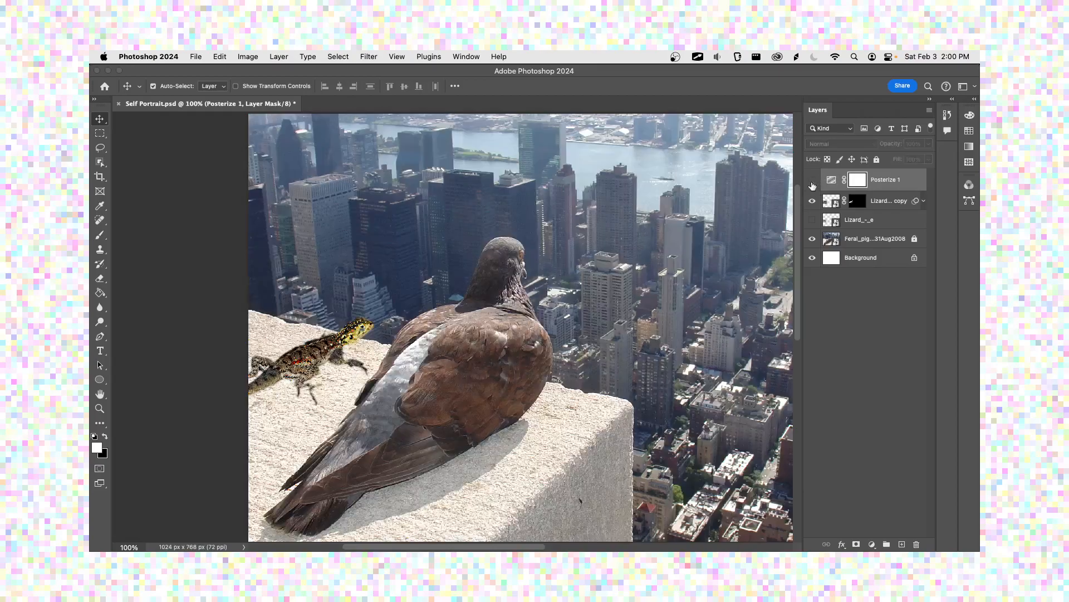
pyautogui.click(872, 544)
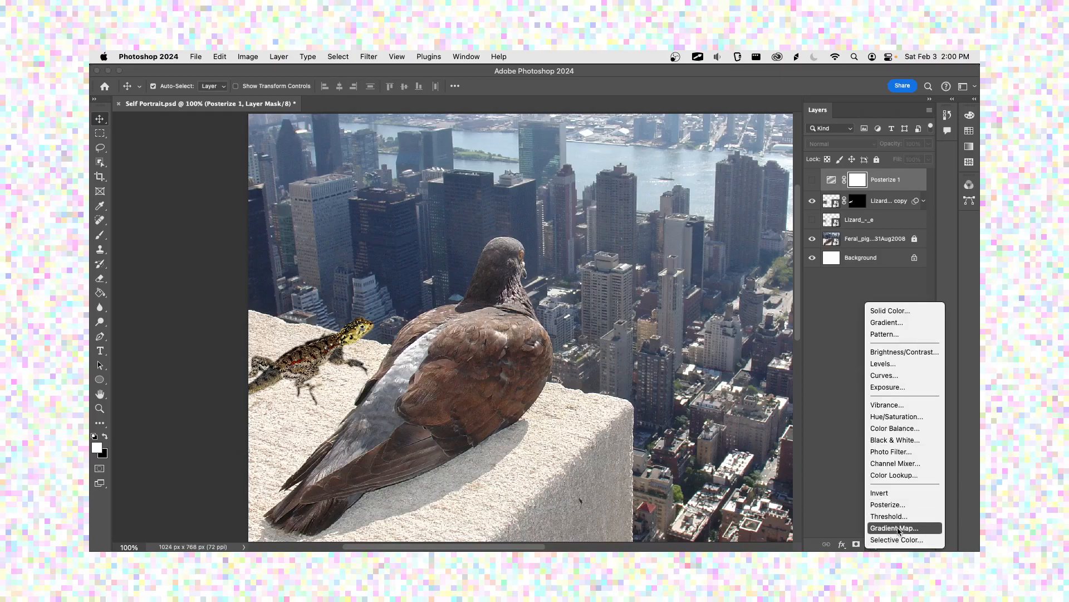
pyautogui.click(894, 440)
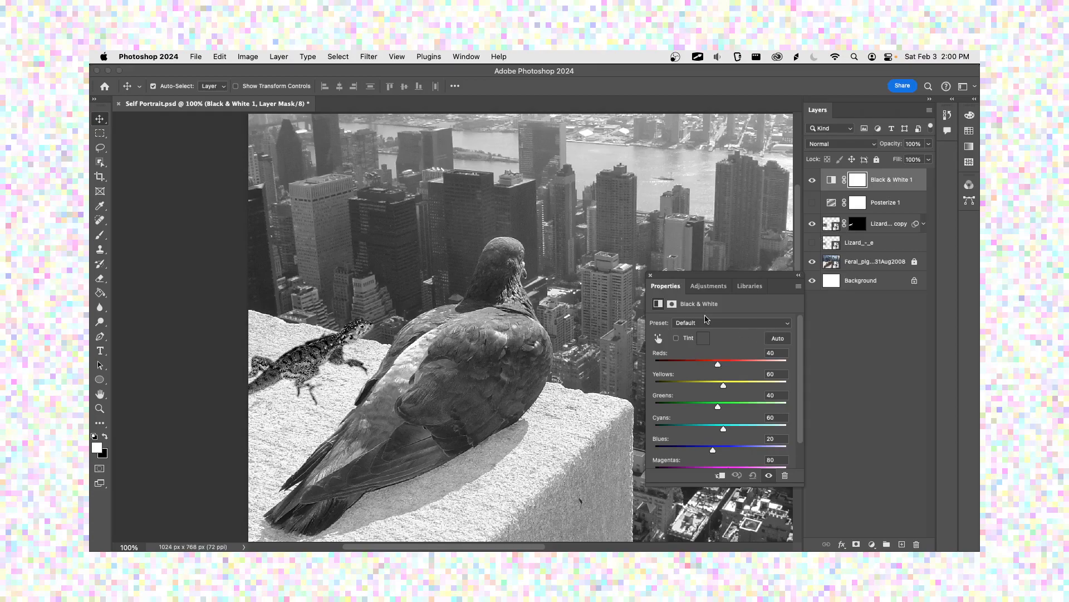
# Step: Examine the layer mask settings and the colour channel sliders of the Black & White adjustment
pyautogui.click(672, 304)
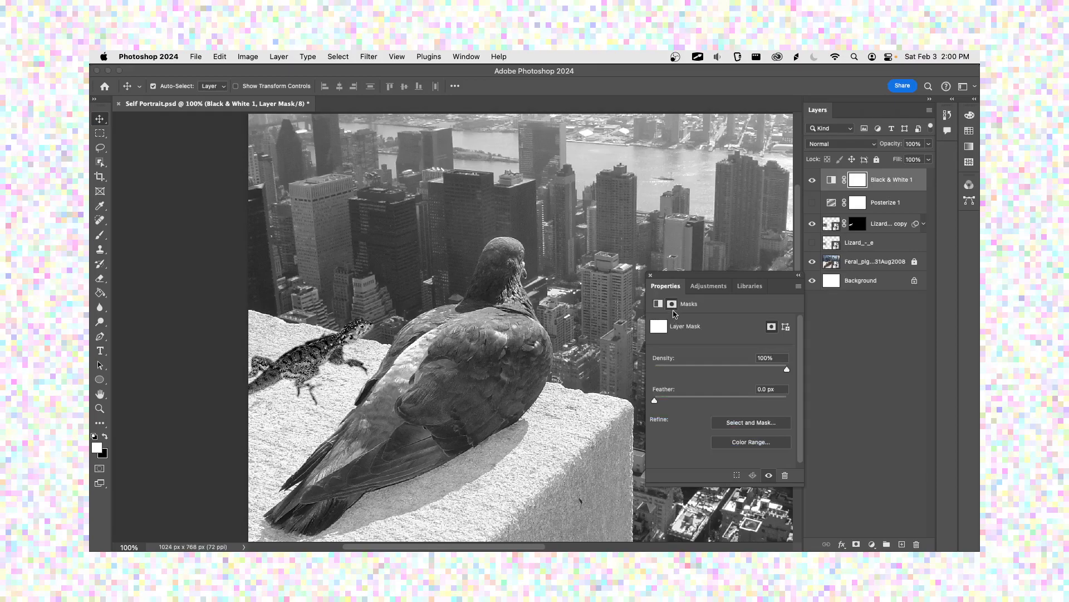
pyautogui.scroll(2, 698, 359)
pyautogui.click(657, 304)
pyautogui.scroll(-4, 716, 351)
pyautogui.scroll(2, 716, 352)
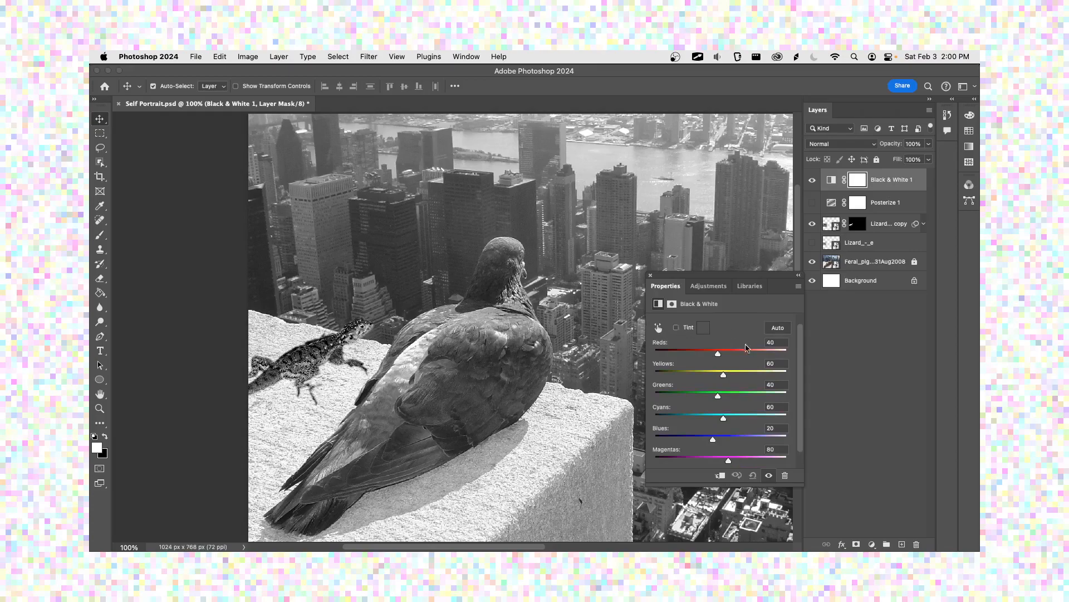
# Step: Try a slightly higher Reds value in Black & White, apply the automatic conversion, and collapse the properties
pyautogui.moveTo(719, 355)
pyautogui.mouseDown()
pyautogui.moveTo(791, 357)
pyautogui.moveTo(727, 358)
pyautogui.mouseUp()
pyautogui.click(778, 330)
pyautogui.click(799, 275)
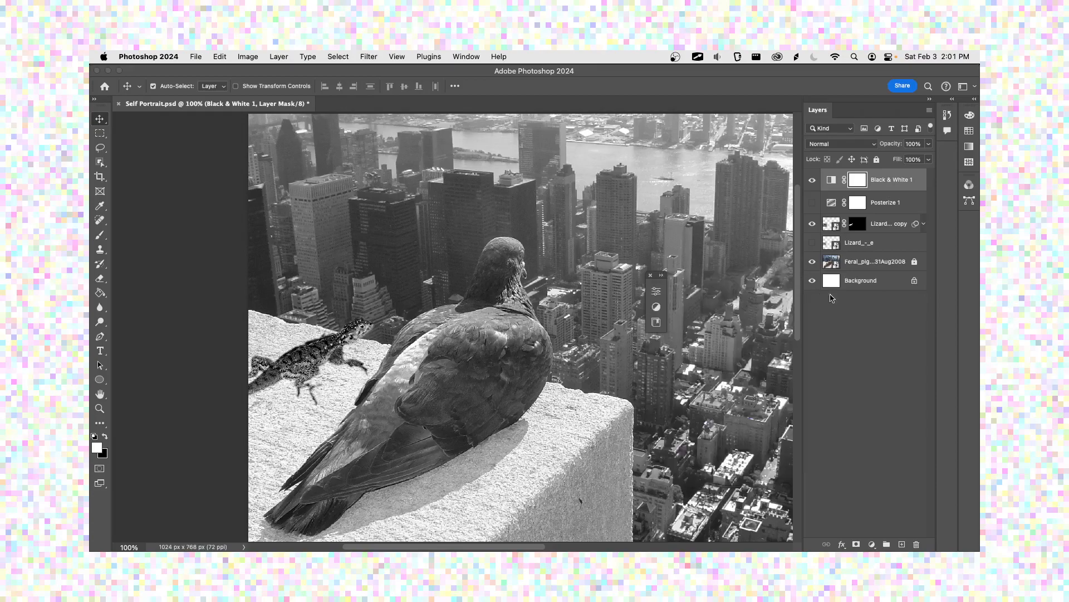
# Step: Show the Posterize layer beneath Black & White and reselect the Black & White layer
pyautogui.click(811, 206)
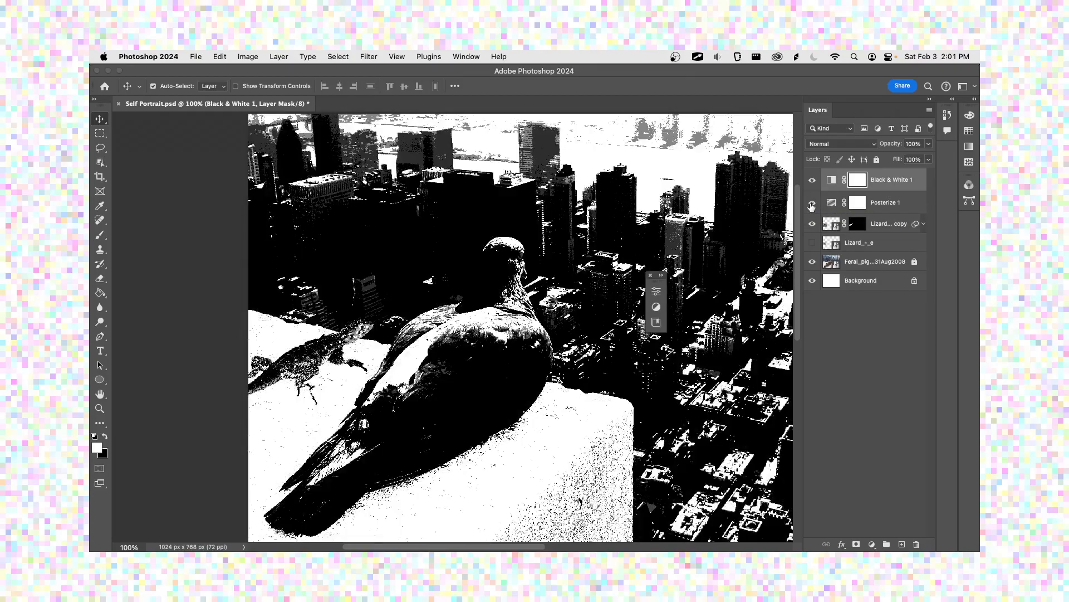
pyautogui.click(885, 204)
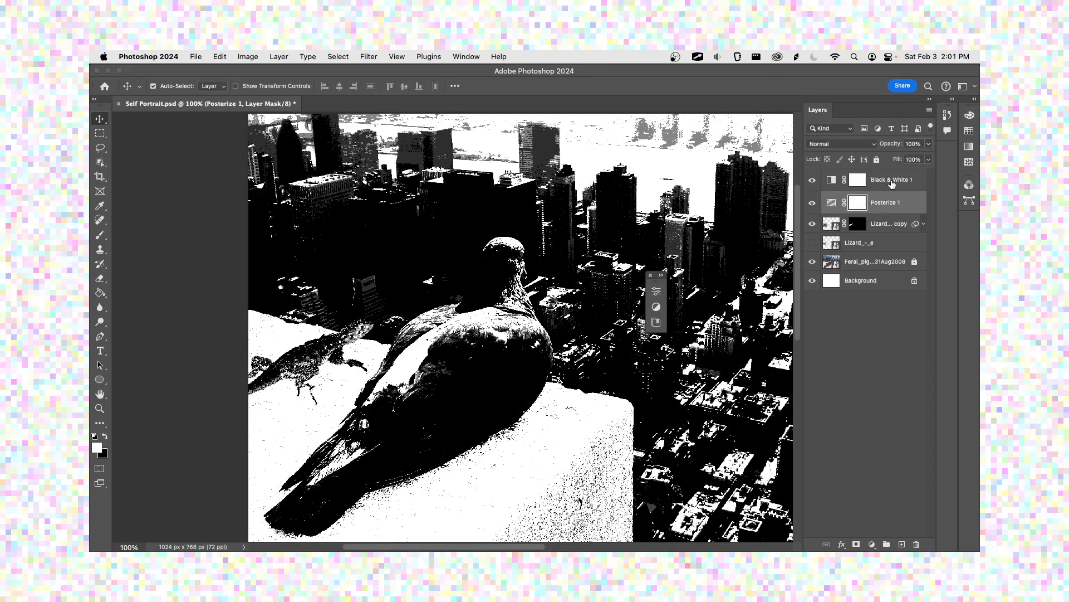
pyautogui.click(893, 183)
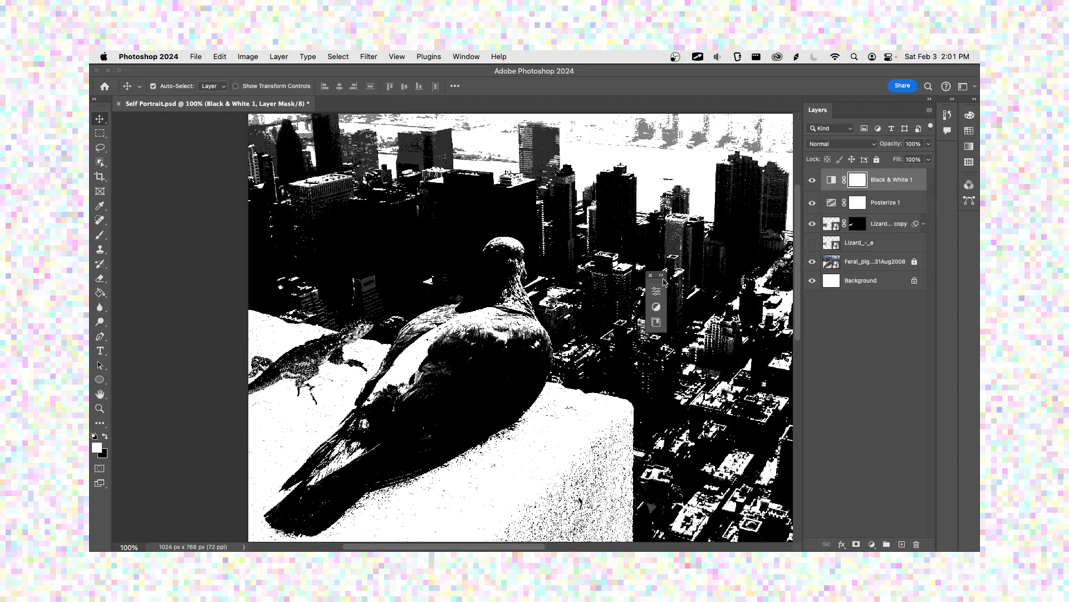
# Step: Close the floating panel group and move the Black & White adjustment layer below the Posterize layer
pyautogui.moveTo(656, 275); pyautogui.dragTo(219, 212)
pyautogui.click(224, 212)
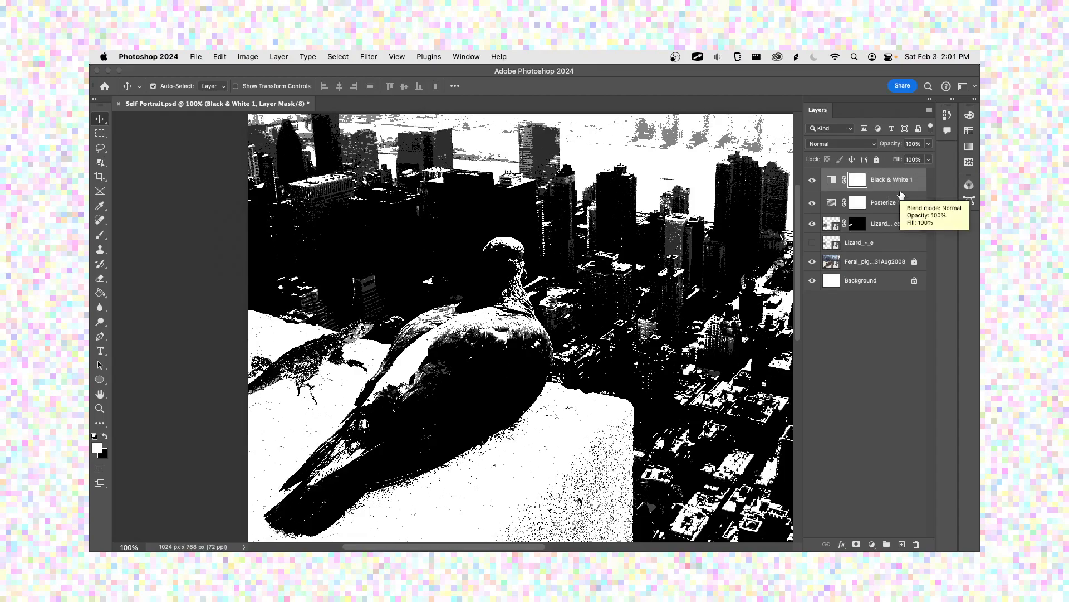
pyautogui.click(891, 204)
pyautogui.moveTo(889, 181); pyautogui.dragTo(889, 210)
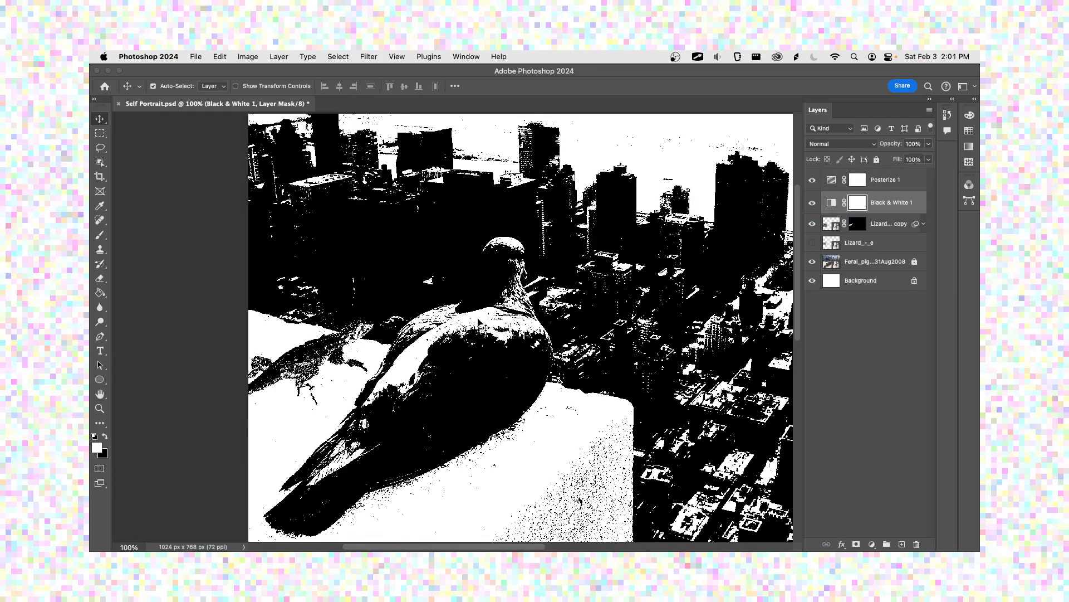
# Step: Examine the black-and-white posterized pixels on the pigeon, the lizard and the city buildings at different magnifications
pyautogui.scroll(10, 478, 323)
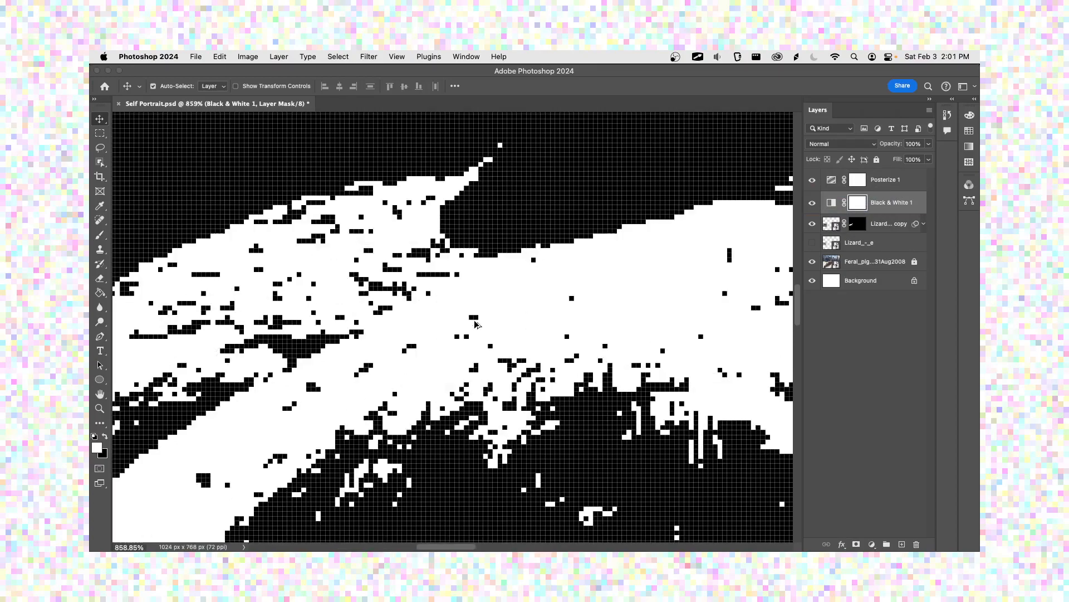
pyautogui.scroll(-5, 476, 324)
pyautogui.scroll(-5, 475, 324)
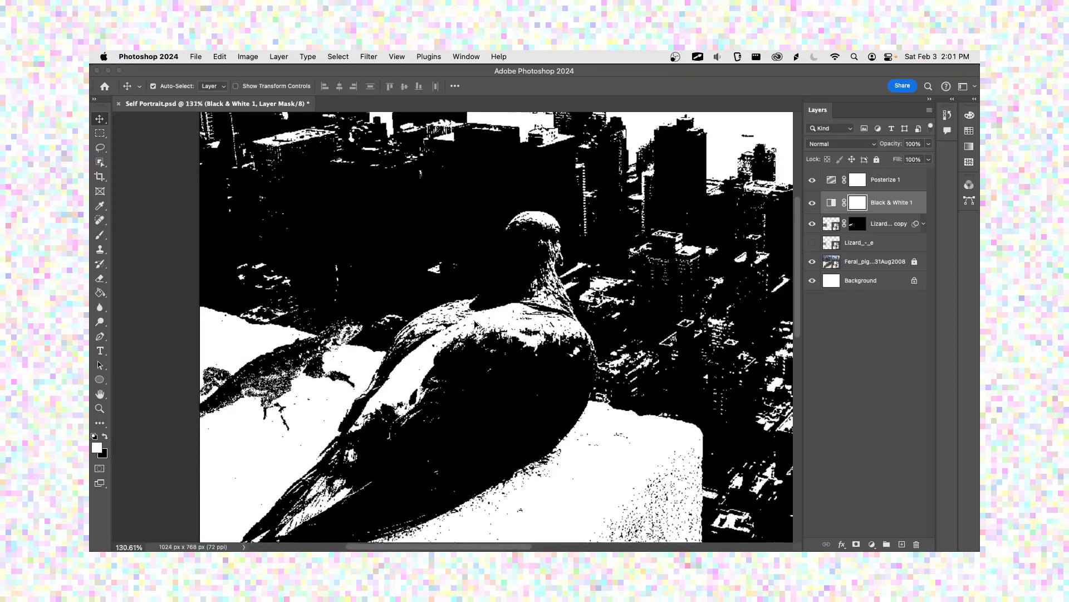
pyautogui.scroll(10, 476, 324)
pyautogui.scroll(-8, 475, 324)
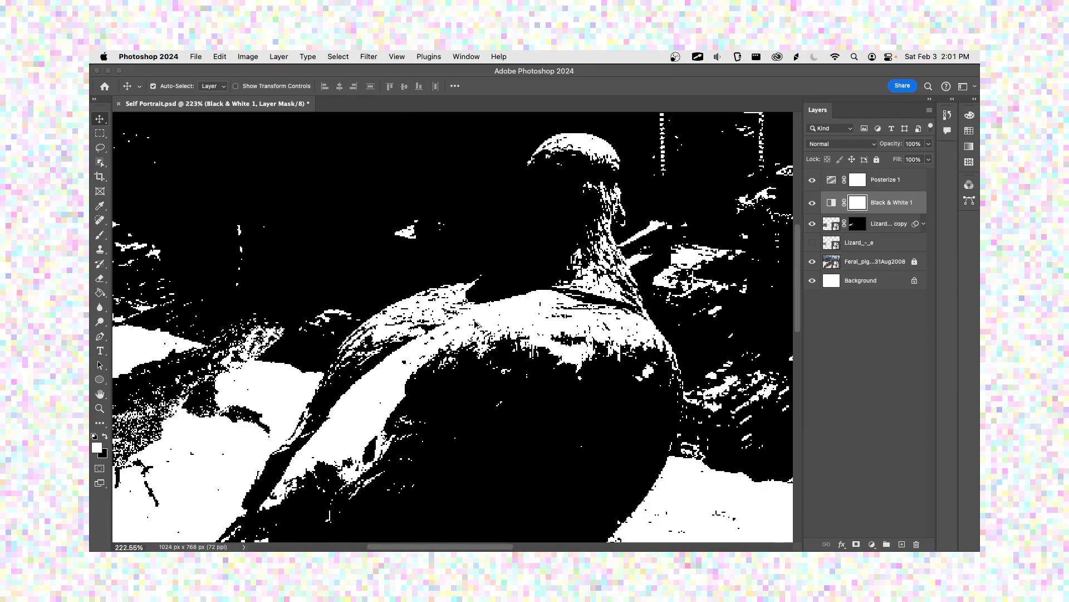
pyautogui.scroll(5, 475, 323)
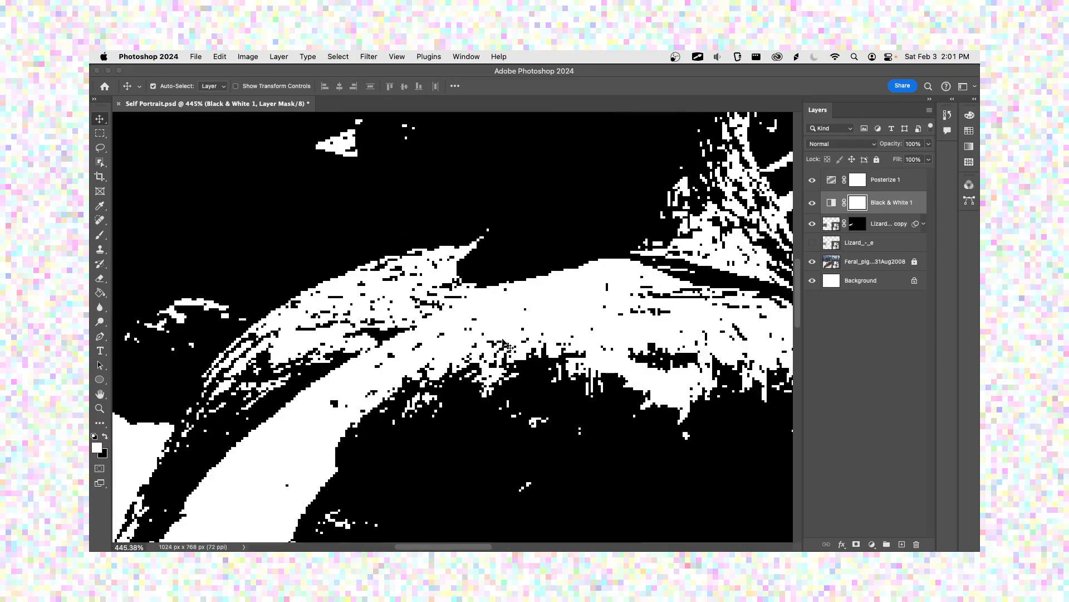
pyautogui.moveTo(461, 343); pyautogui.dragTo(552, 327)
pyautogui.moveTo(363, 305); pyautogui.dragTo(553, 313)
pyautogui.scroll(3, 553, 313)
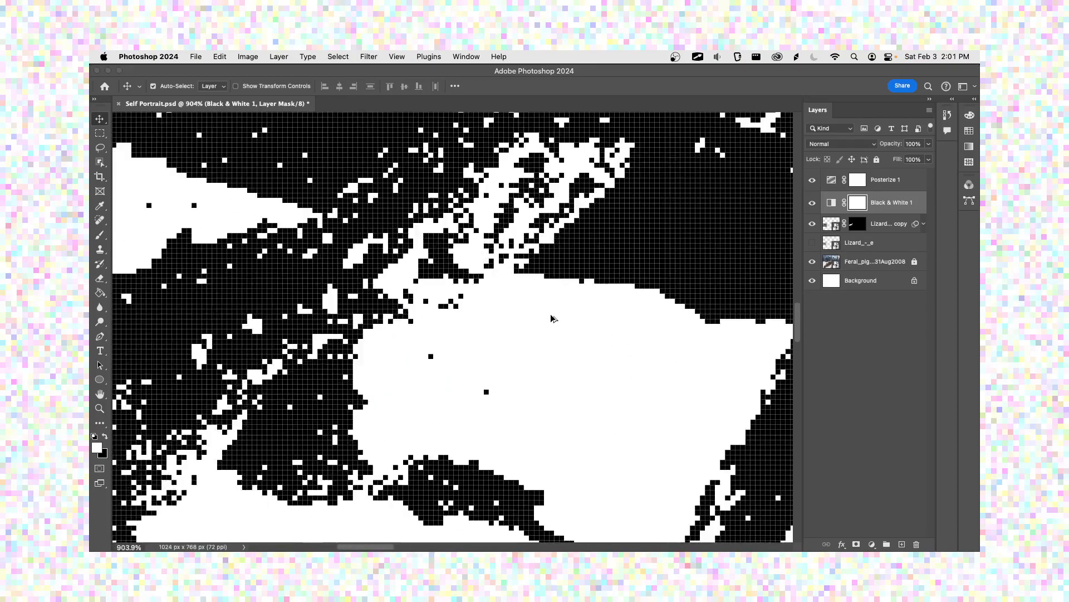
pyautogui.scroll(-6, 551, 317)
pyautogui.scroll(8, 639, 308)
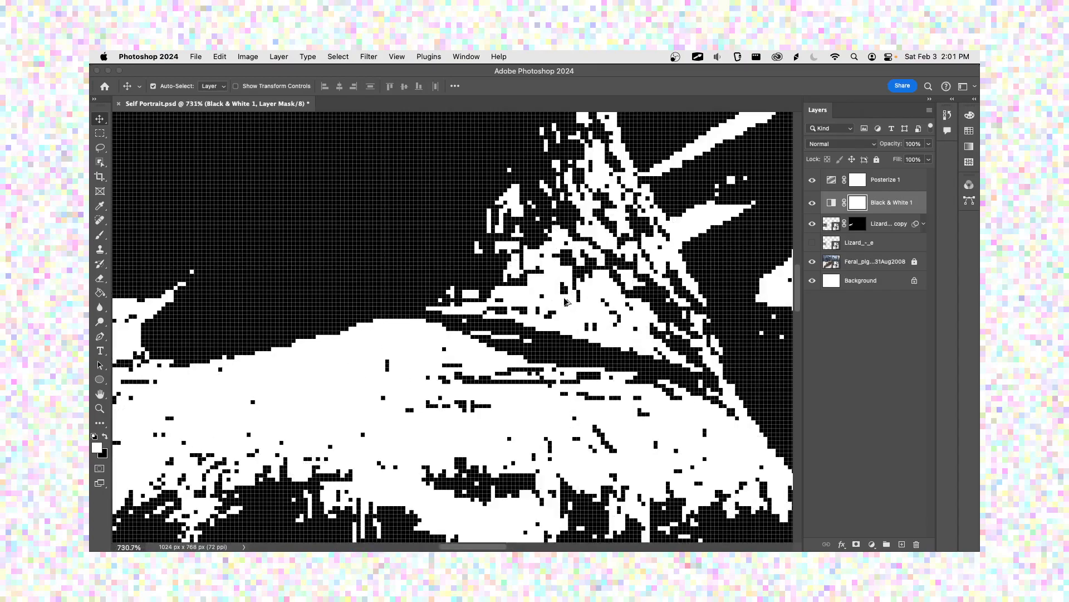
pyautogui.scroll(-6, 566, 302)
pyautogui.moveTo(607, 283); pyautogui.dragTo(478, 329)
pyautogui.scroll(-3, 482, 325)
pyautogui.scroll(2, 482, 324)
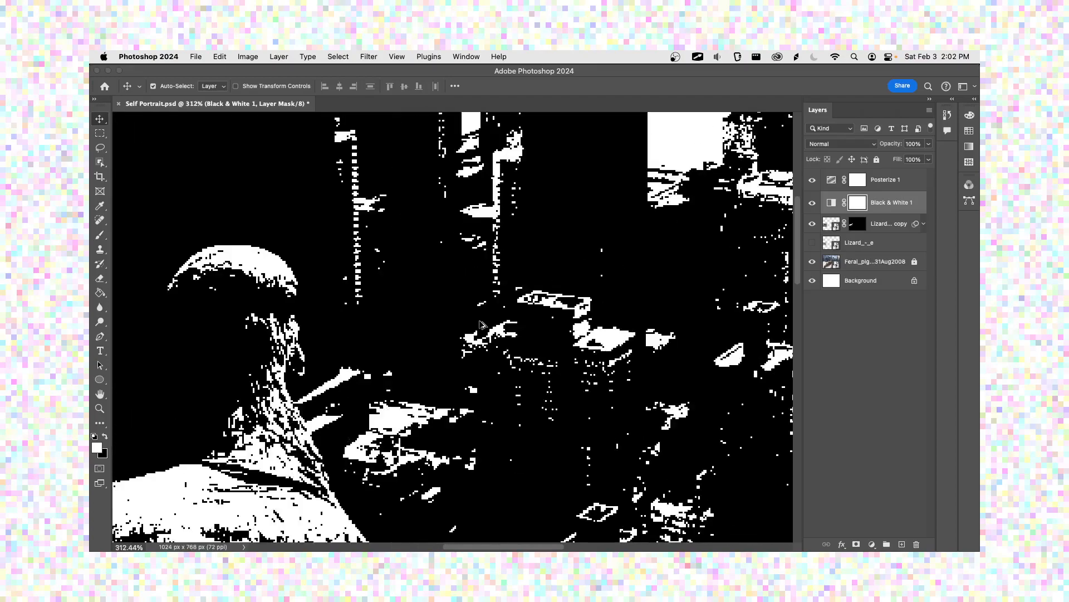
pyautogui.scroll(-2, 484, 324)
pyautogui.click(881, 186)
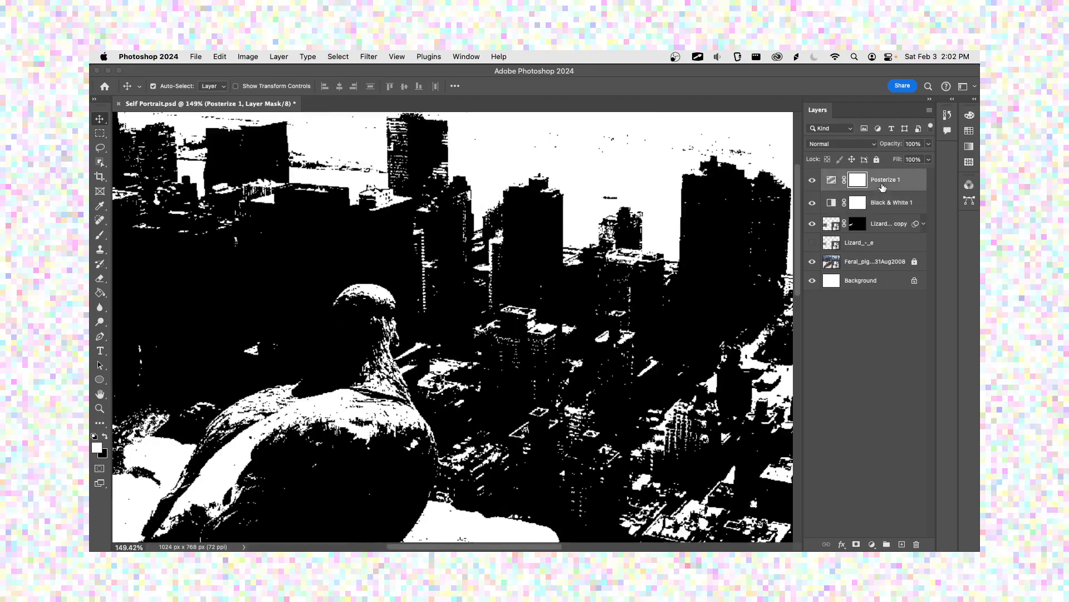
pyautogui.doubleClick(860, 185)
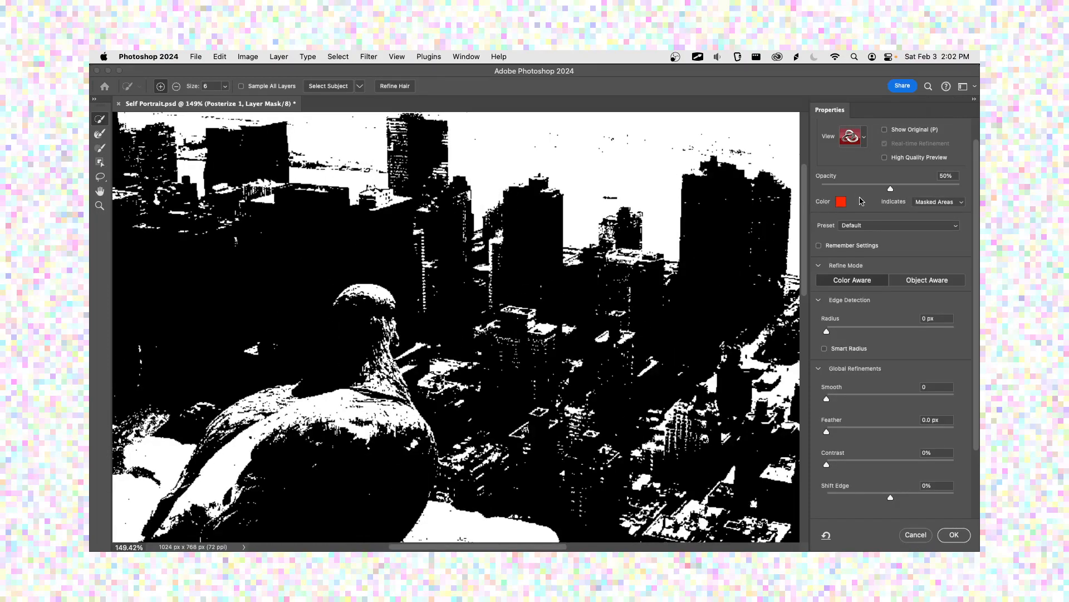
pyautogui.click(913, 534)
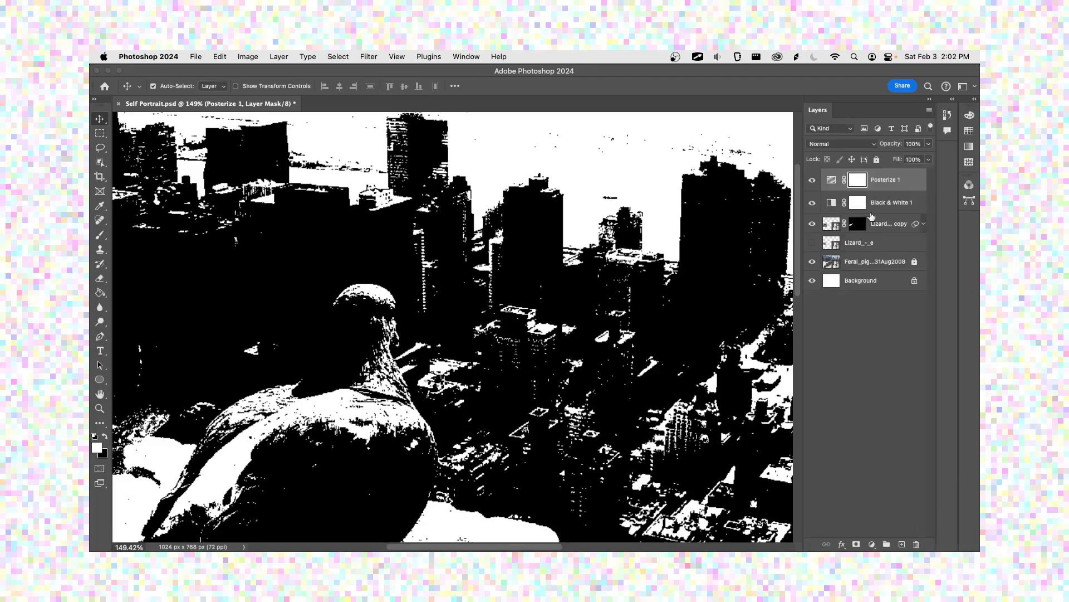
# Step: Delete the layer masks from the Posterize and Black & White adjustment layers
pyautogui.rightClick(861, 182)
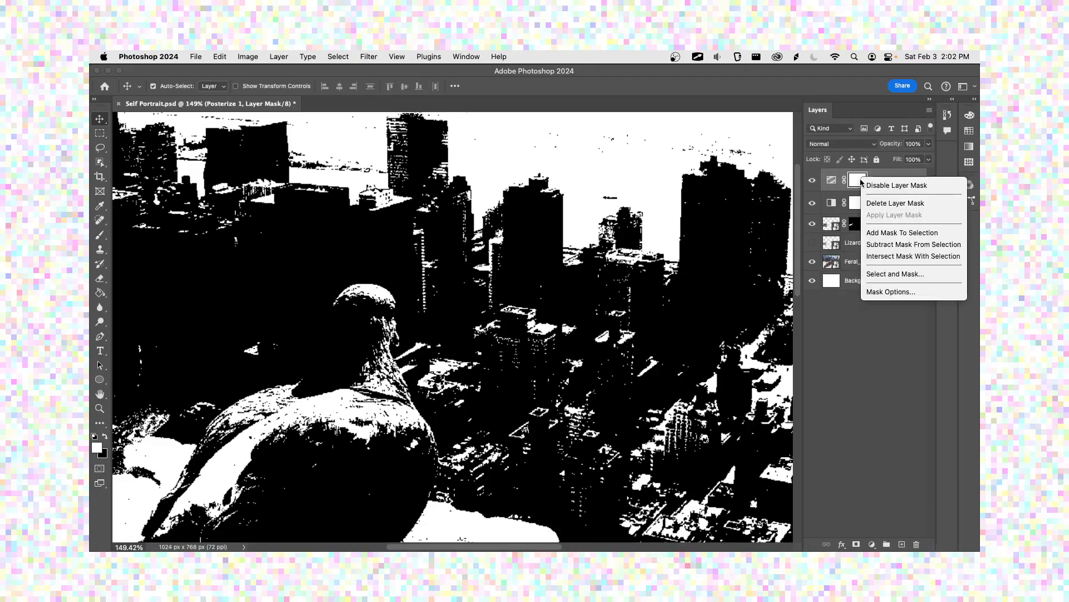
pyautogui.click(878, 196)
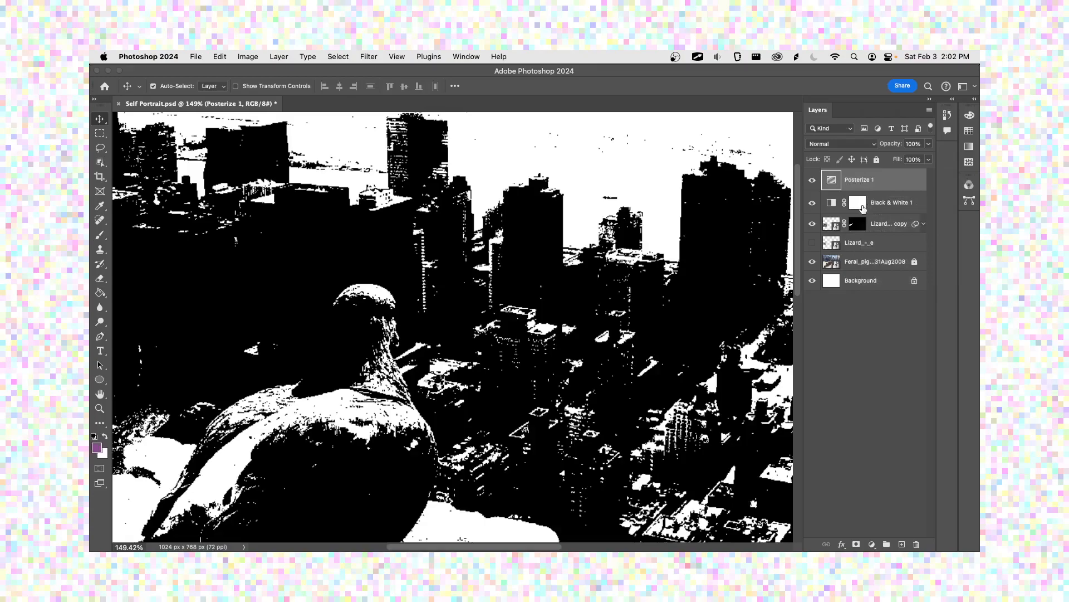
pyautogui.click(858, 206)
pyautogui.rightClick(858, 206)
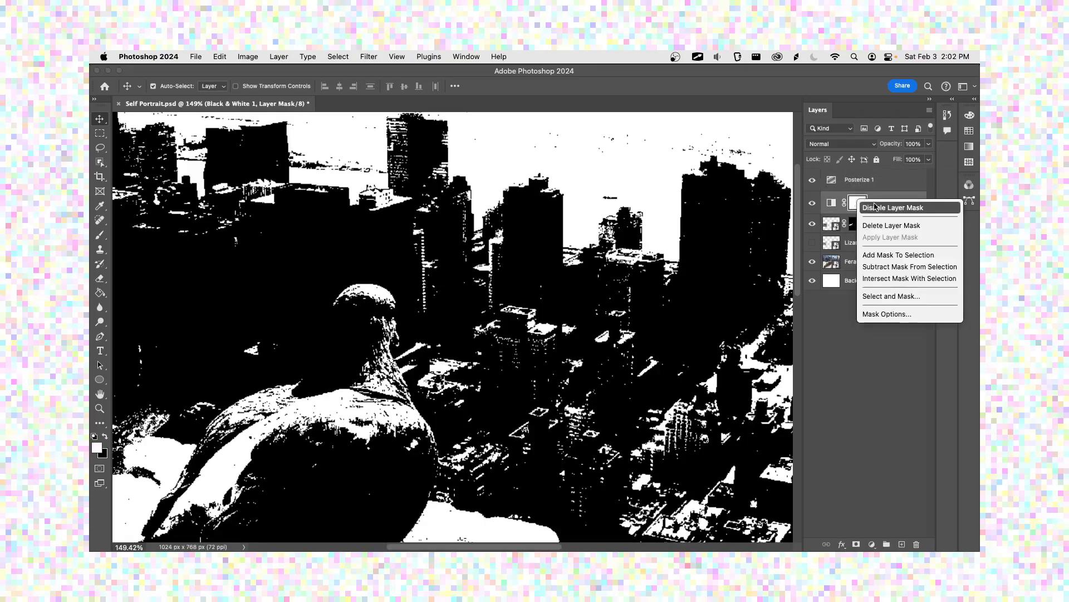
pyautogui.click(892, 226)
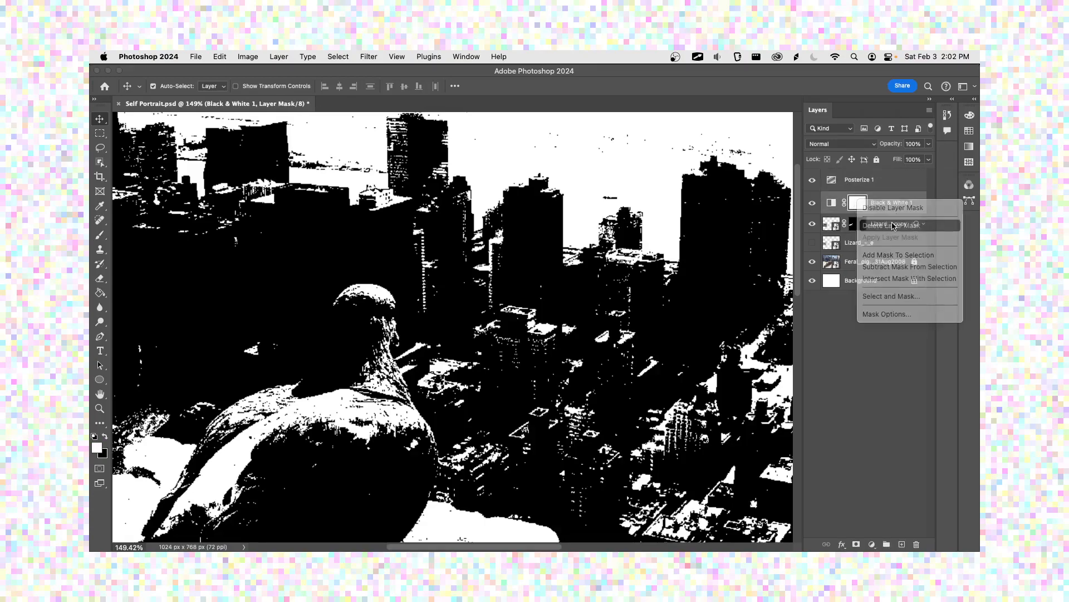
# Step: Open the Posterize layer's properties as a separate floating panel over the upper skyline and close the Adjustments and Libraries group
pyautogui.click(870, 184)
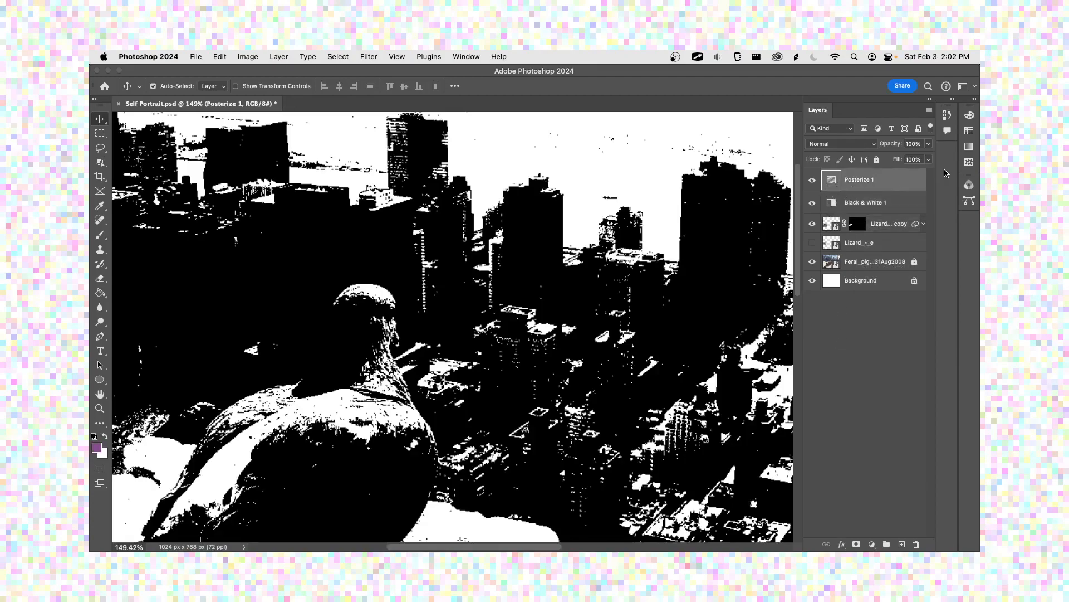
pyautogui.doubleClick(833, 184)
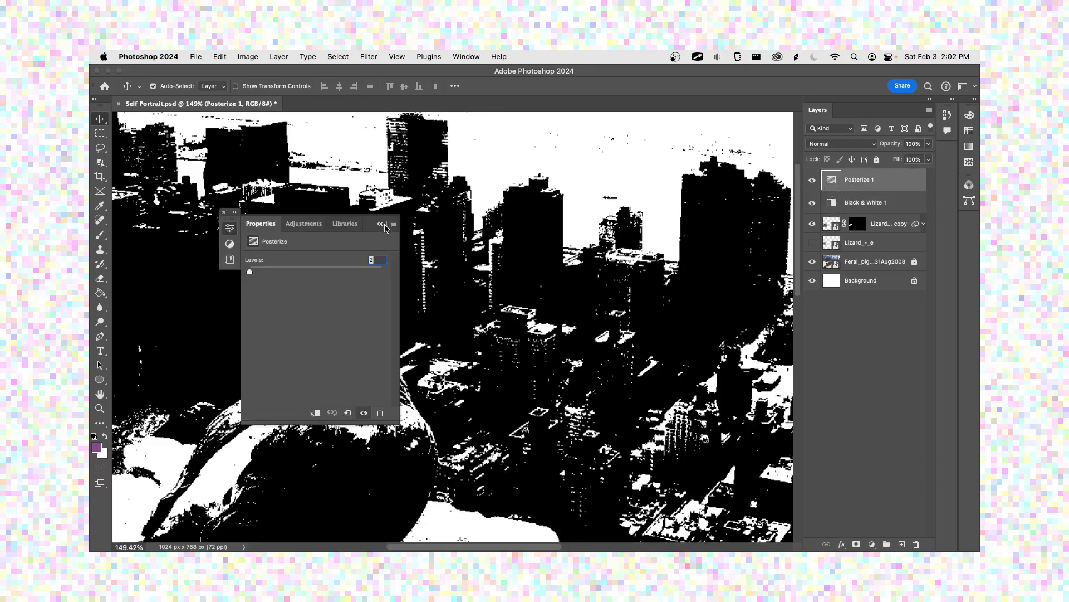
pyautogui.moveTo(257, 222); pyautogui.dragTo(536, 223)
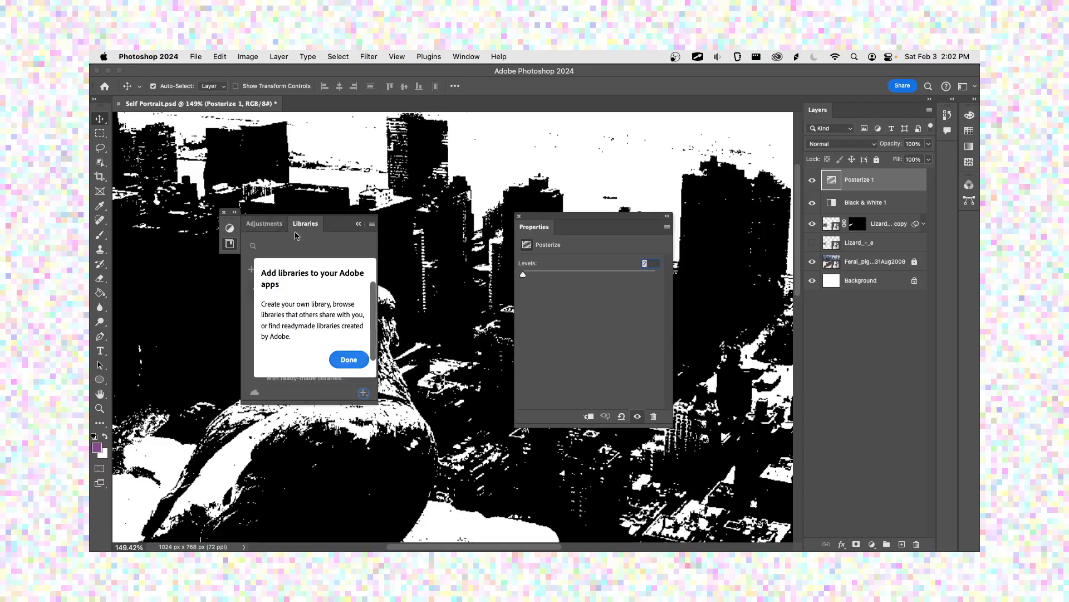
pyautogui.moveTo(524, 277)
pyautogui.mouseDown()
pyautogui.moveTo(533, 277)
pyautogui.moveTo(518, 278)
pyautogui.mouseUp()
pyautogui.click(224, 212)
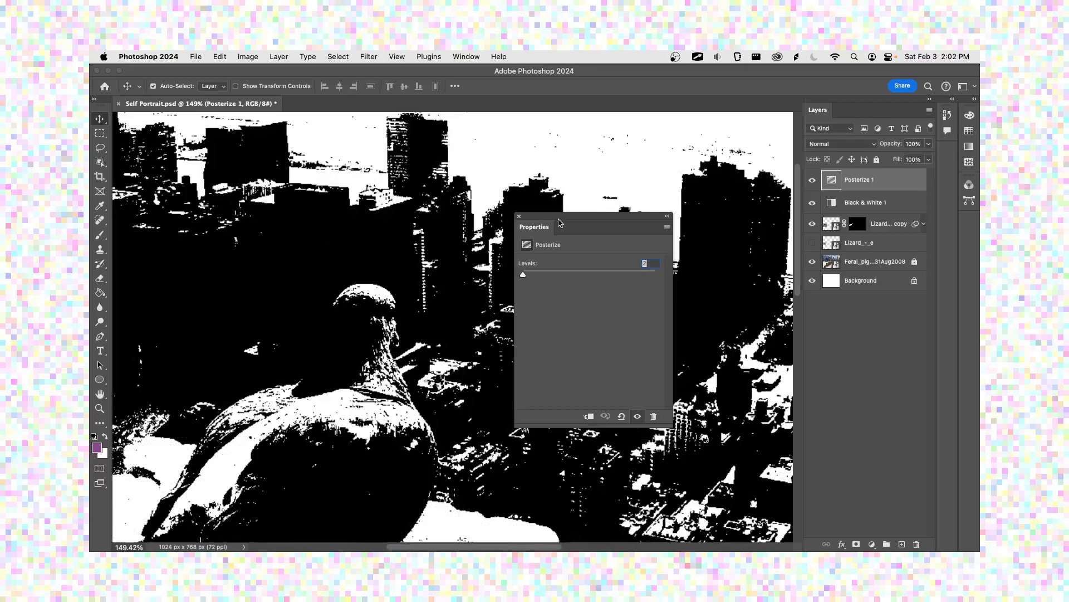
pyautogui.moveTo(569, 219); pyautogui.dragTo(665, 128)
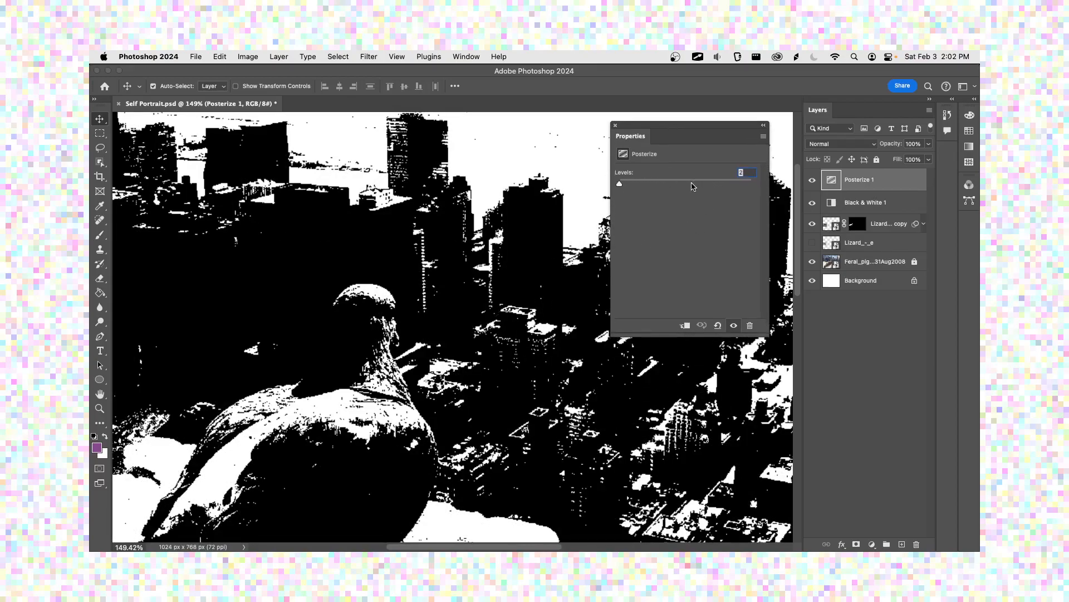
# Step: Try 30% opacity on the Posterize layer and inspect the effect on the pigeon up close
pyautogui.press('3')
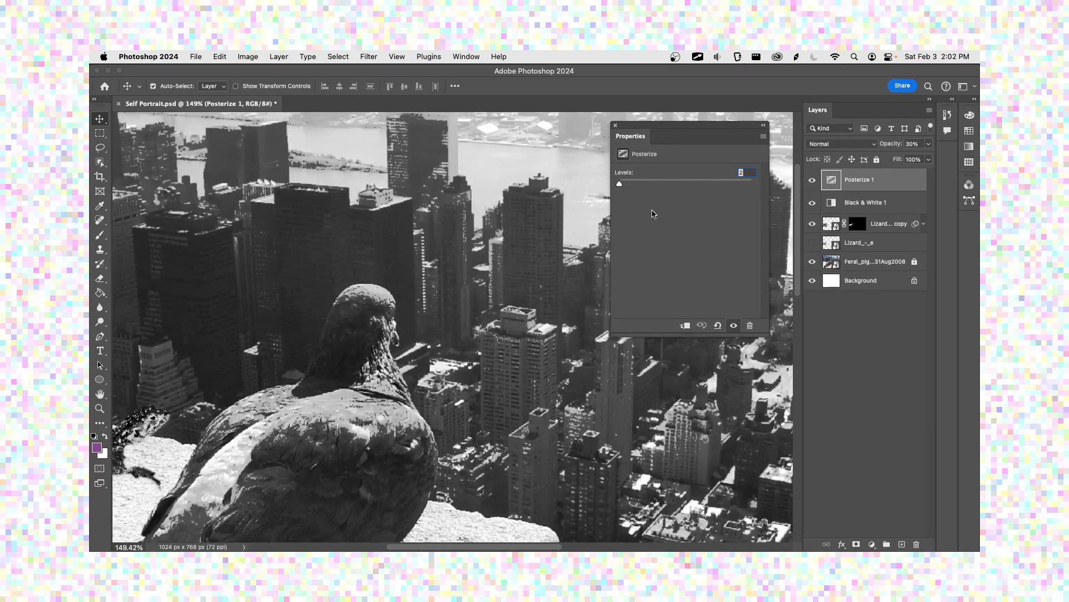
pyautogui.scroll(5, 342, 415)
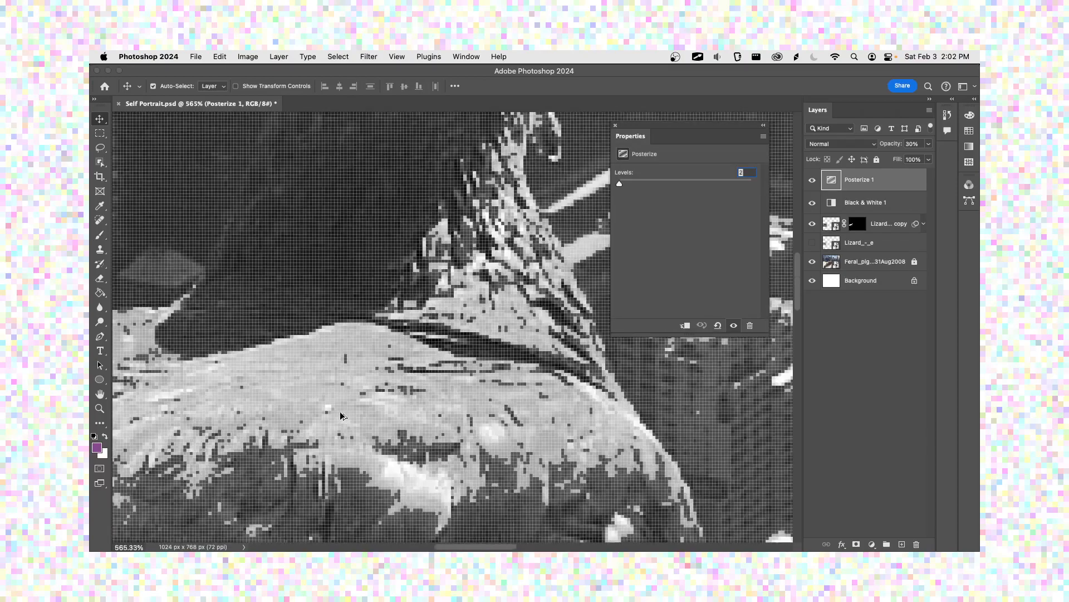
pyautogui.scroll(-5, 341, 415)
pyautogui.scroll(2, 342, 415)
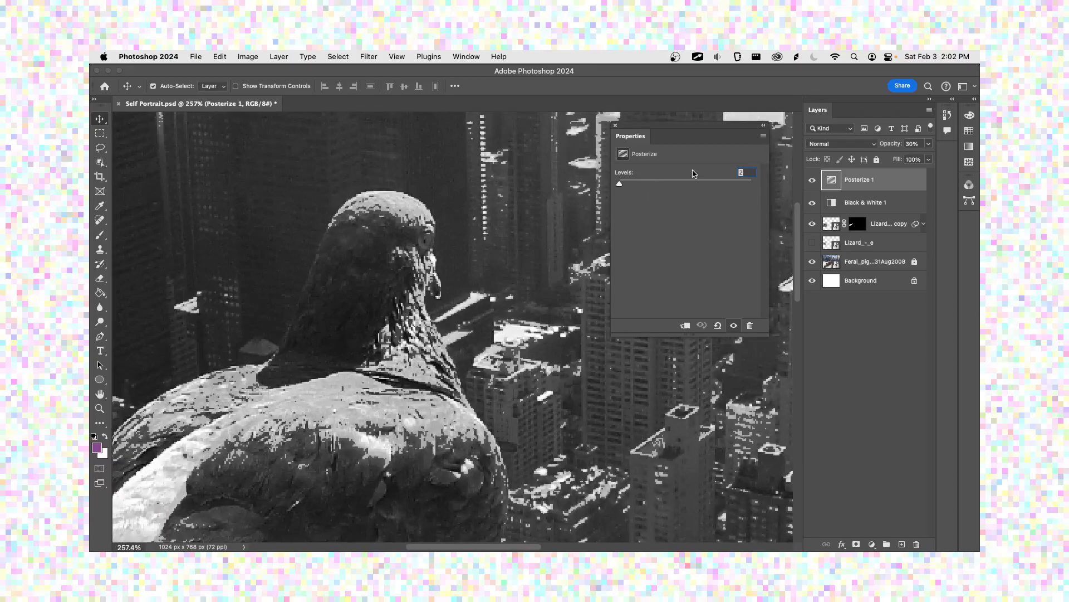
# Step: Lower the Posterize layer's opacity to 10%, close its properties and save the document
pyautogui.press('1')
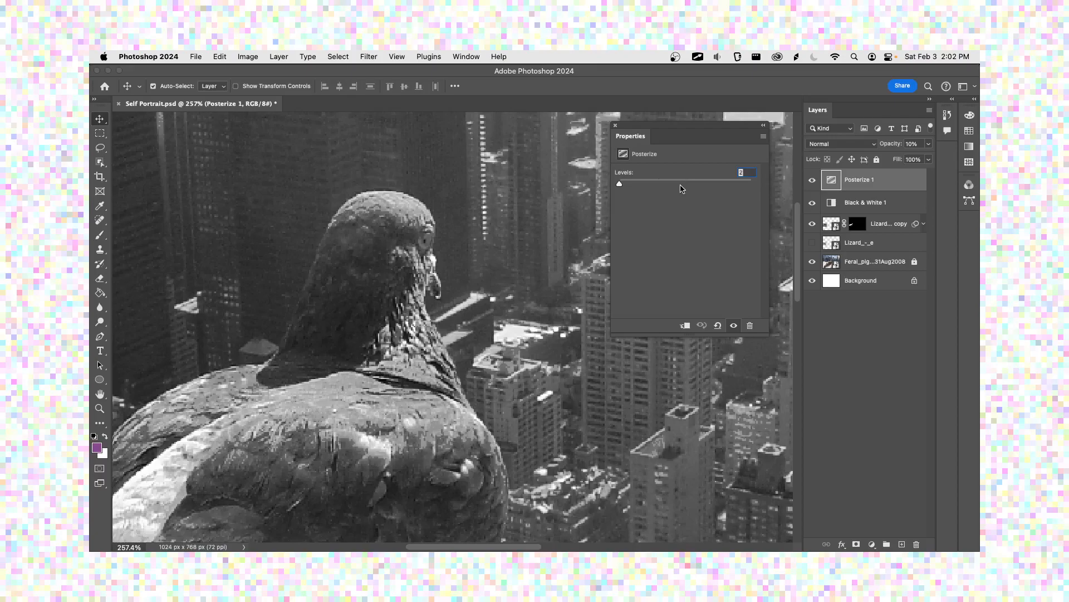
pyautogui.moveTo(623, 183)
pyautogui.mouseDown()
pyautogui.moveTo(706, 186)
pyautogui.moveTo(624, 201)
pyautogui.mouseUp()
pyautogui.click(616, 125)
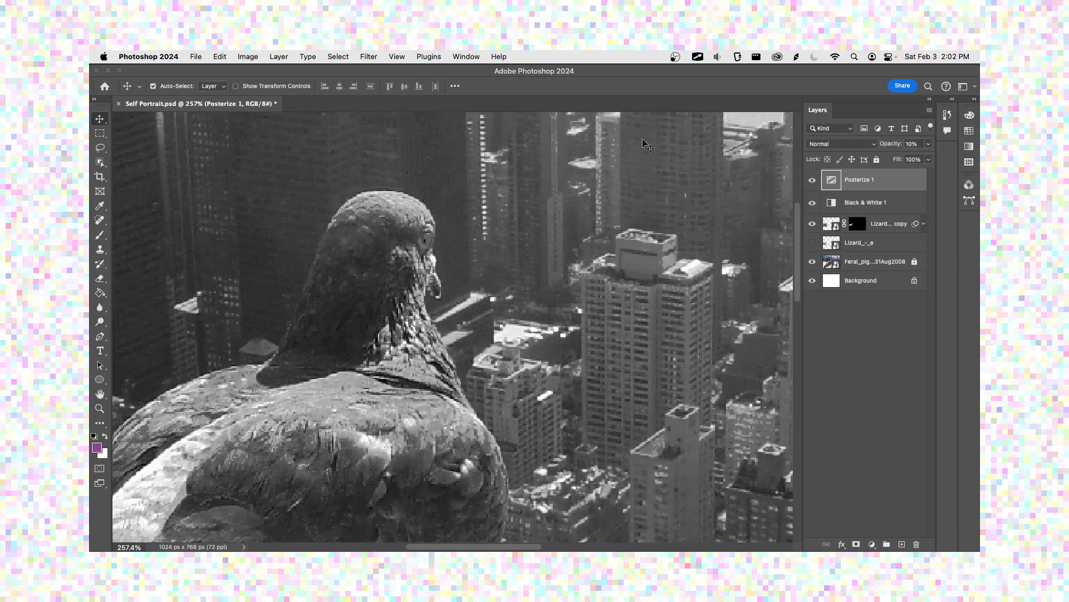
pyautogui.press('super+s')
pyautogui.scroll(-5, 538, 295)
pyautogui.scroll(-2, 538, 295)
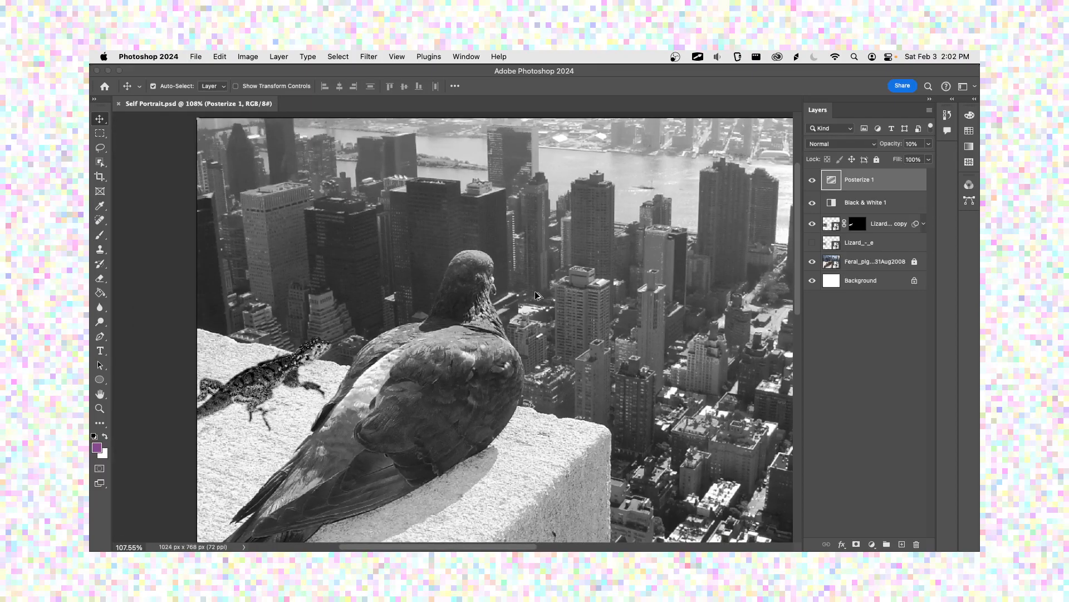
# Step: Apply the Default preset to the Black & White adjustment layer, close its properties and save the document
pyautogui.moveTo(865, 200); pyautogui.dragTo(865, 181)
pyautogui.doubleClick(864, 180)
pyautogui.doubleClick(831, 202)
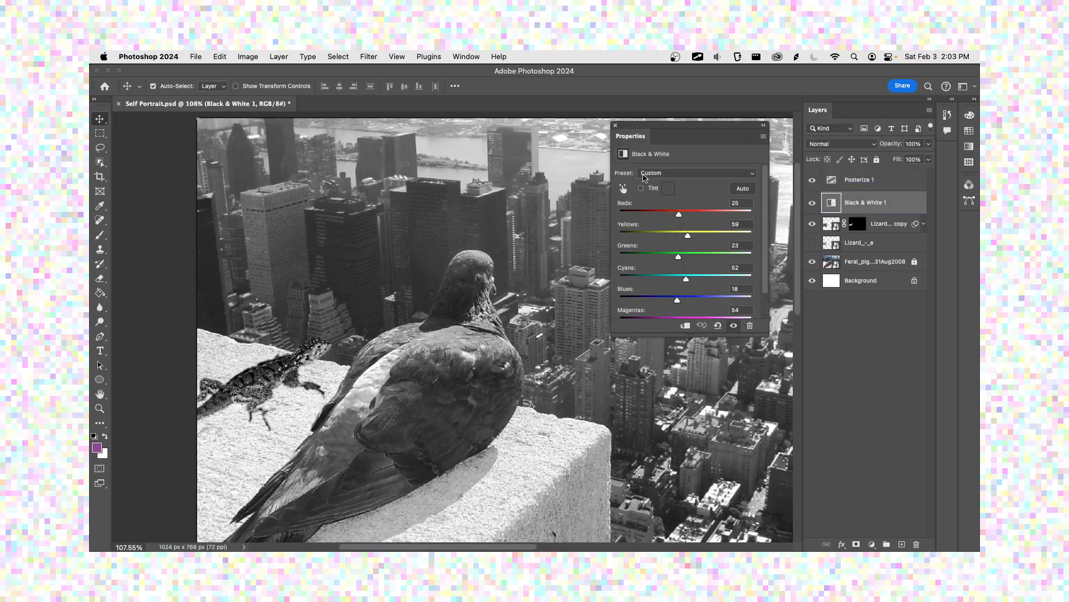
pyautogui.click(681, 172)
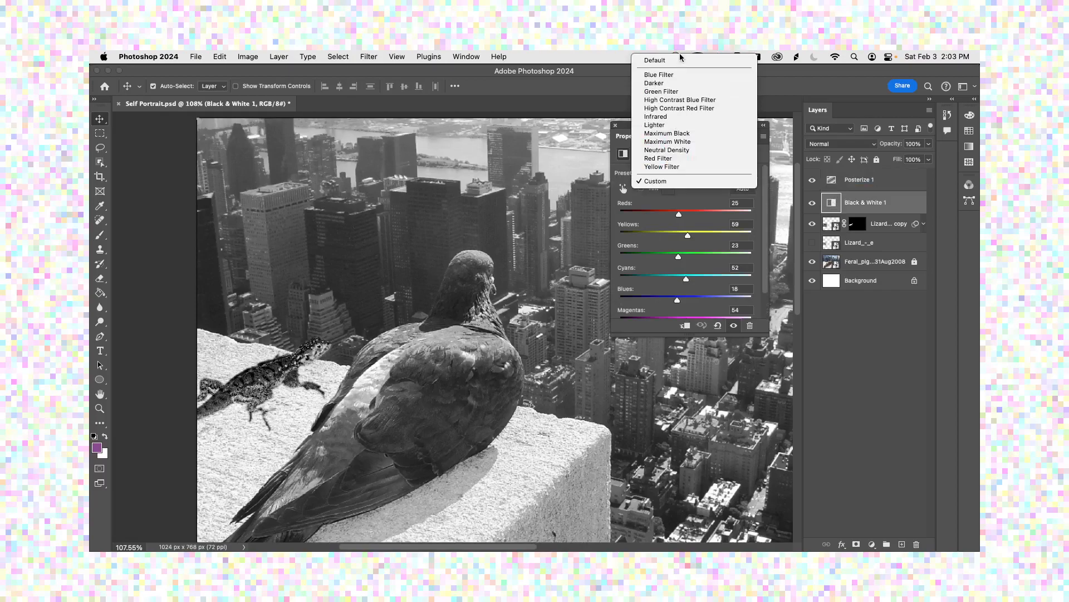
pyautogui.click(678, 62)
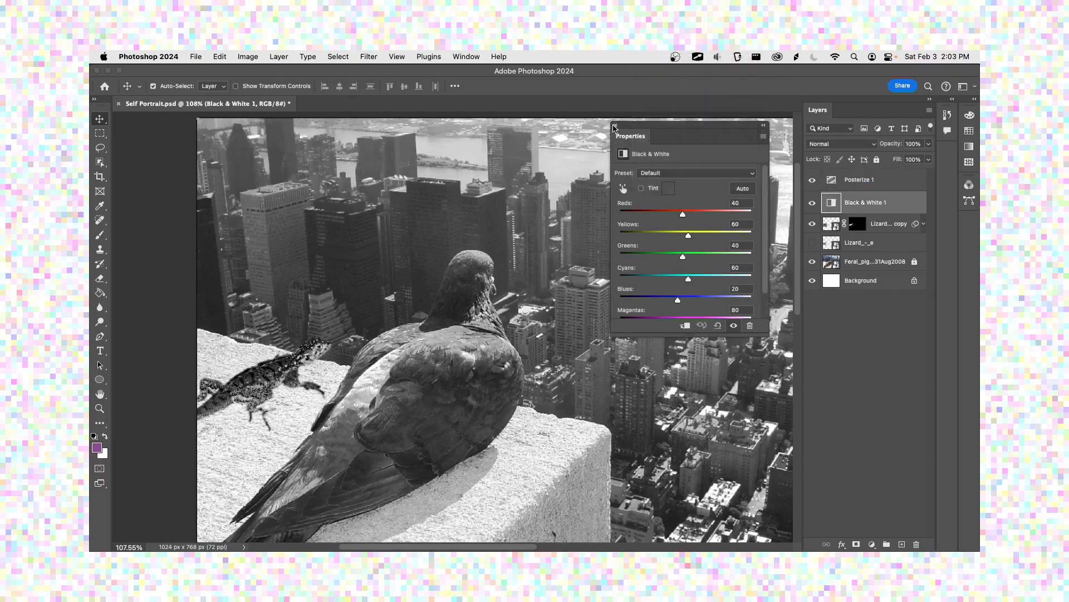
pyautogui.click(615, 125)
pyautogui.press('super+s')
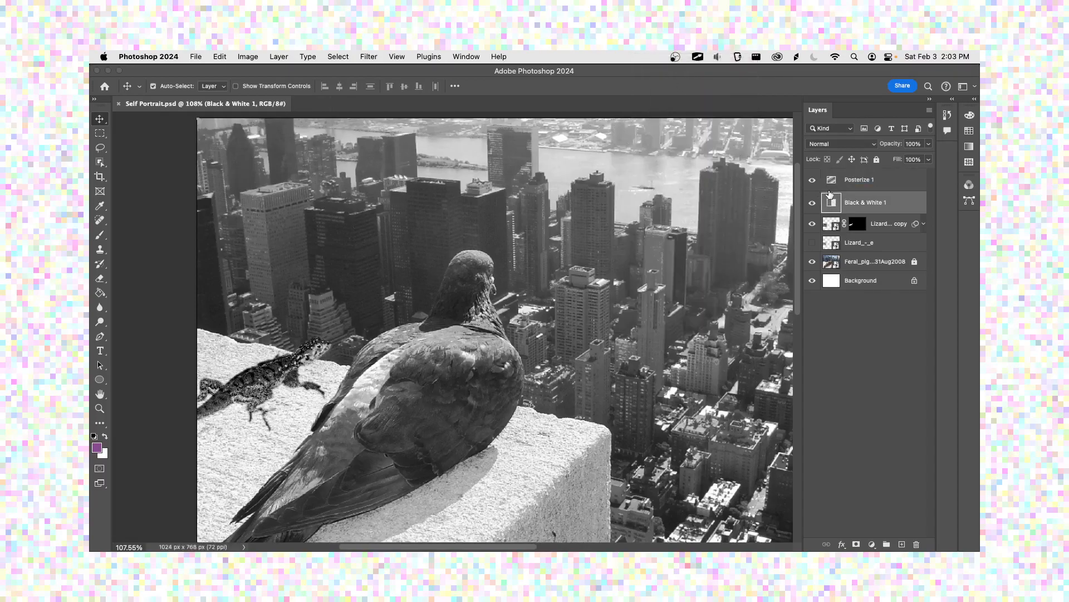
# Step: Undo the Black & White preset change and the Posterize opacity changes, keeping the layer masks deleted, and save the document
pyautogui.click(849, 180)
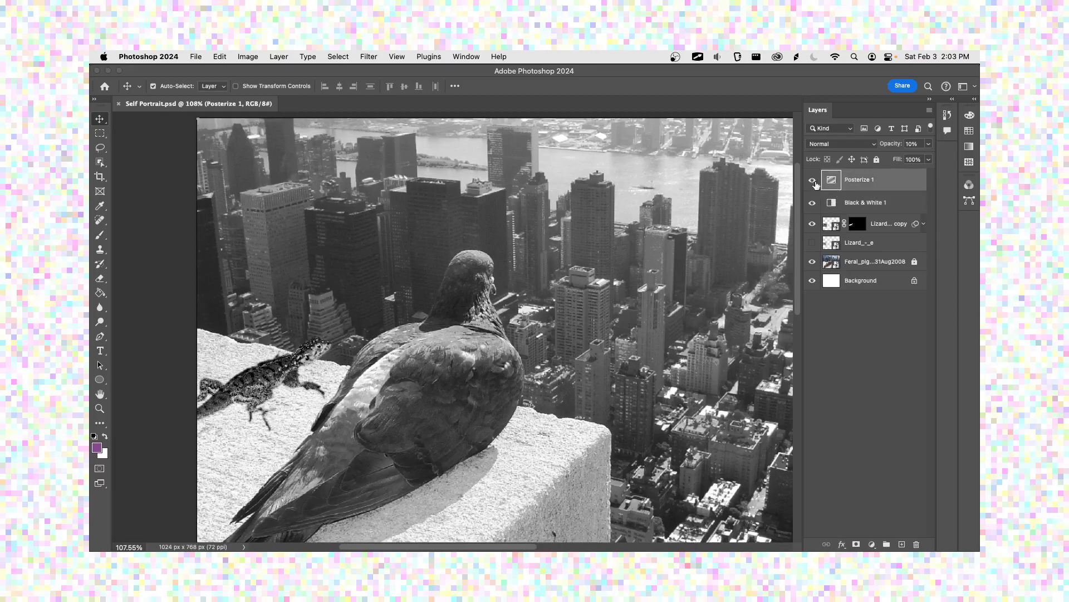
pyautogui.press('super+z')
pyautogui.press('super+z')
pyautogui.press('super+z')
pyautogui.press('super+z')
pyautogui.press('super+z')
pyautogui.press('super+z')
pyautogui.press('super+z')
pyautogui.press('super+shift+z')
pyautogui.press('super+s')
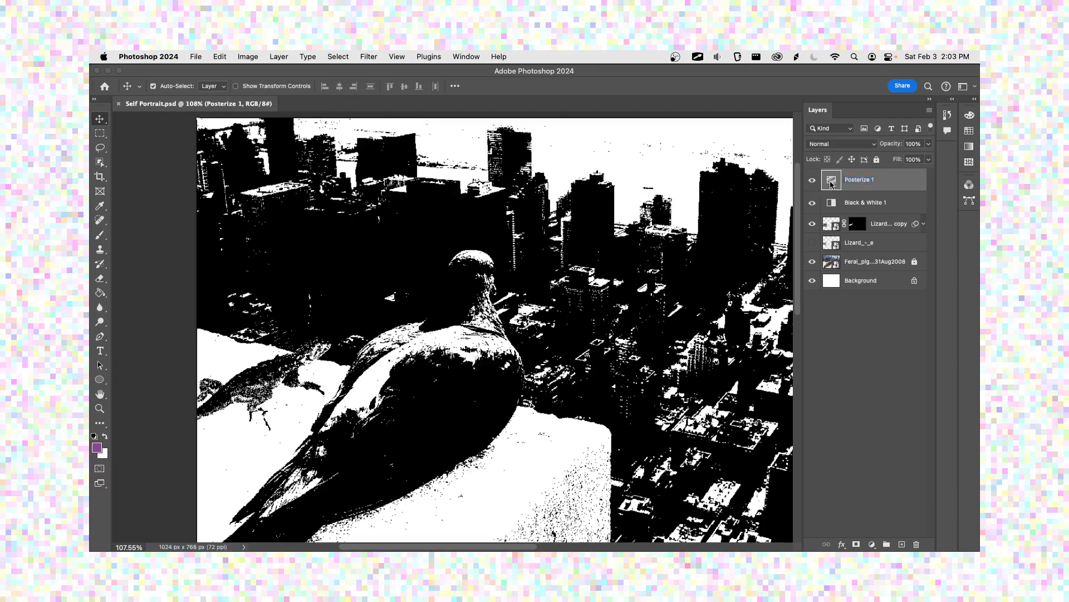
# Step: Open the Posterize adjustment's properties and set the layer's opacity to 30%
pyautogui.doubleClick(831, 185)
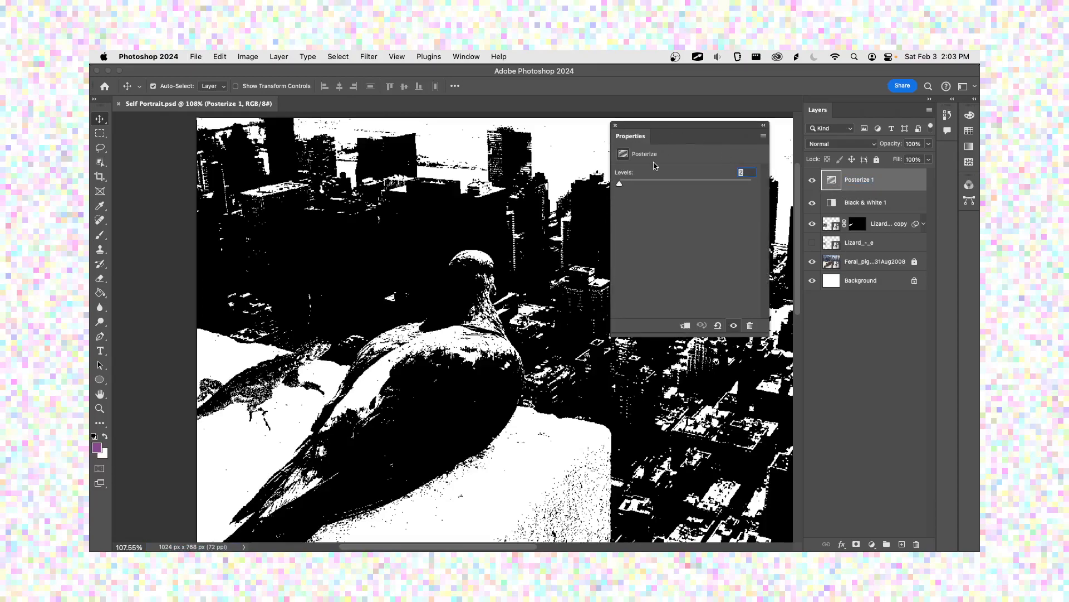
pyautogui.moveTo(621, 185); pyautogui.dragTo(620, 184)
pyautogui.press('3')
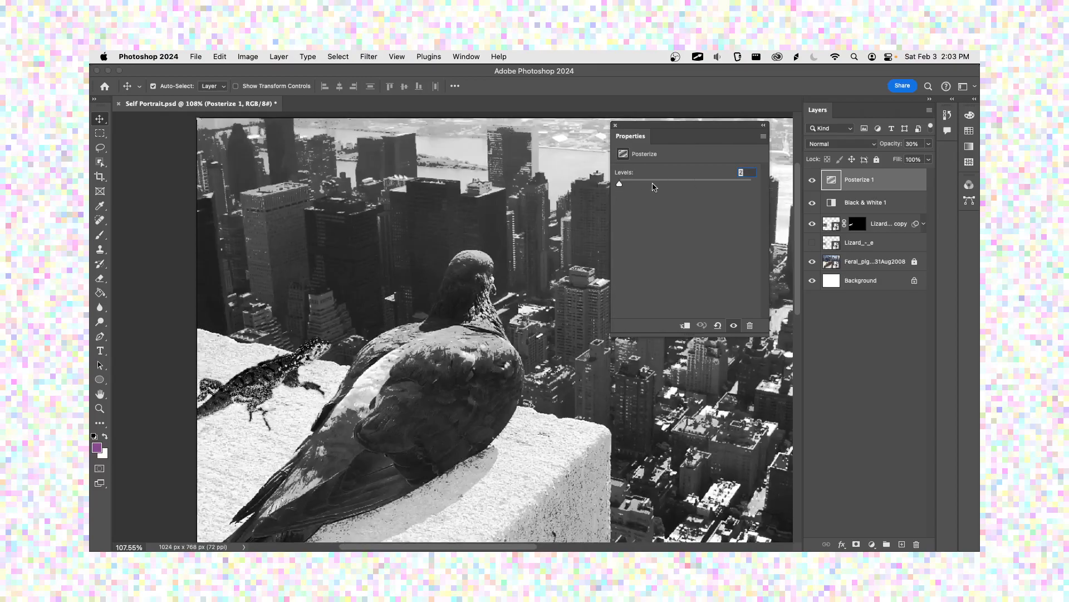
# Step: Try the Posterize levels near the maximum, at 3 and at 4, and return them to 2
pyautogui.click(746, 183)
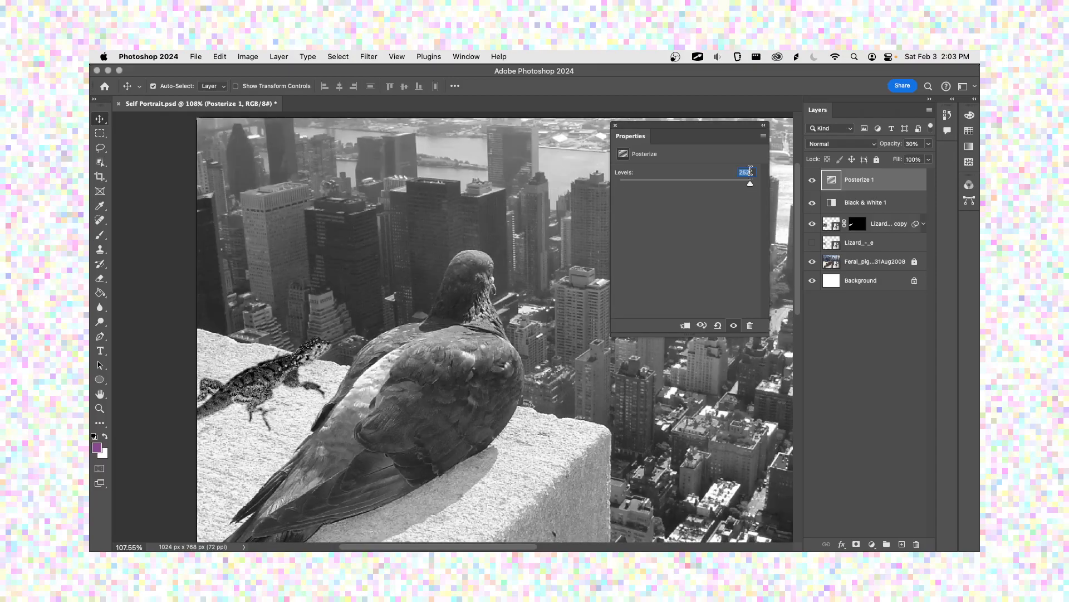
pyautogui.write('3')
pyautogui.press('Return')
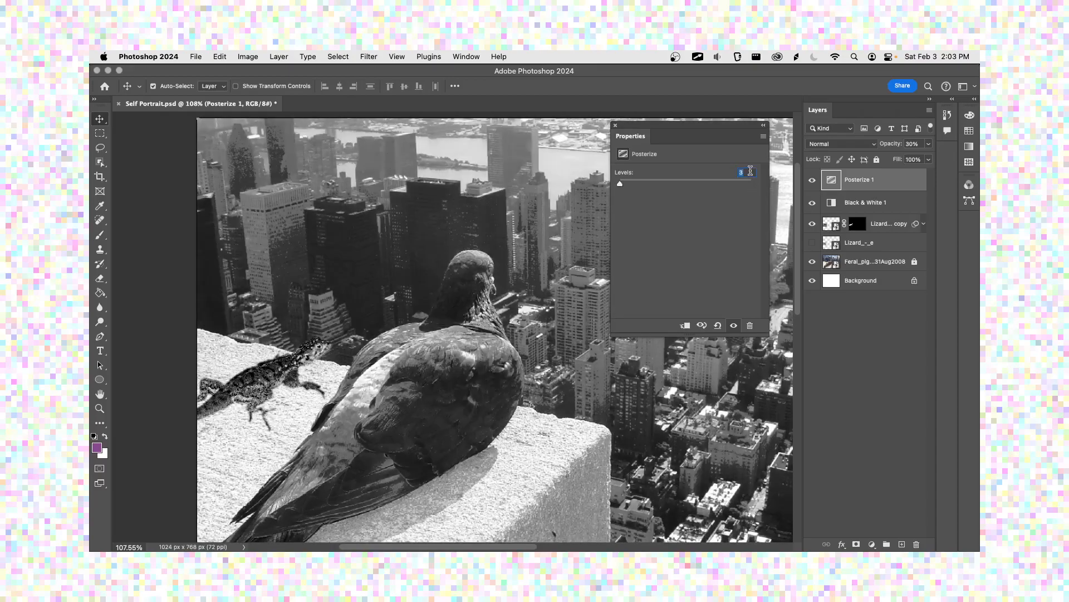
pyautogui.write('4')
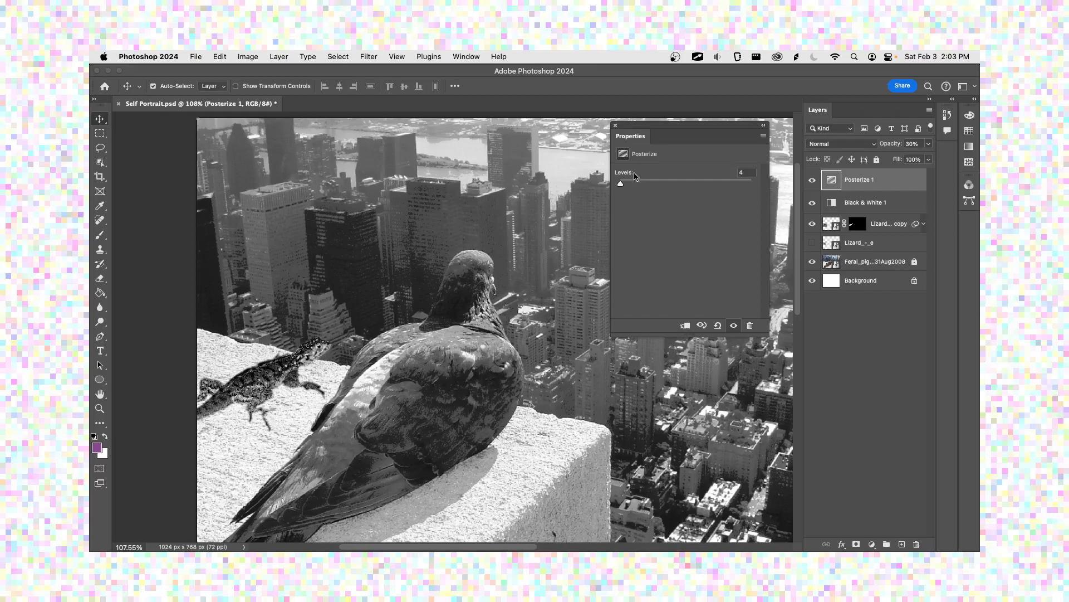
pyautogui.moveTo(620, 184); pyautogui.dragTo(613, 188)
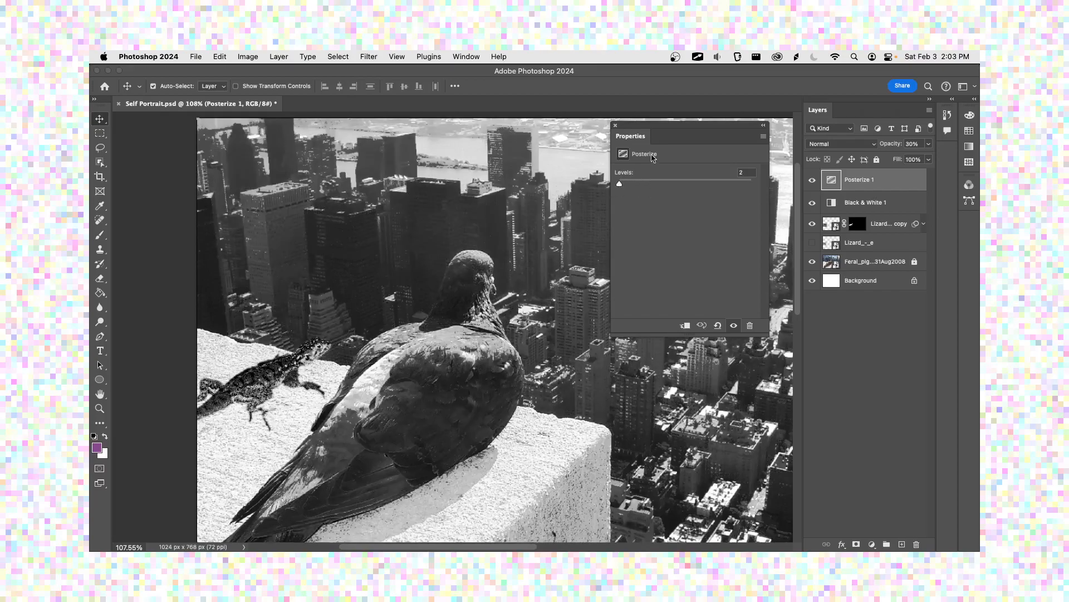
# Step: Raise the Posterize layer's opacity to 100% with its levels at 2, close its properties and save the document
pyautogui.click(615, 124)
pyautogui.press('super+s')
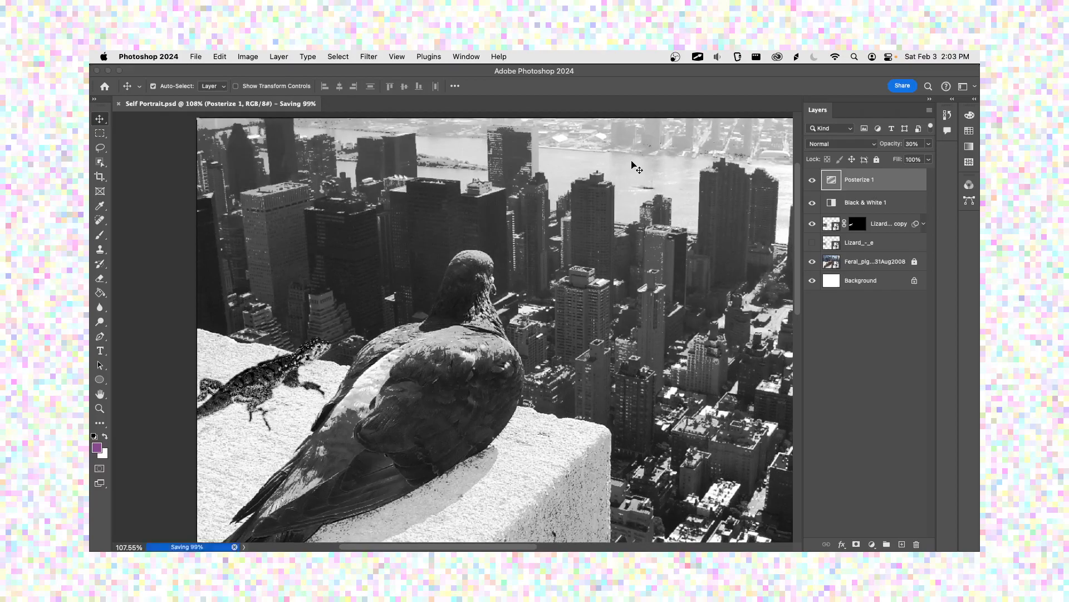
pyautogui.press('0')
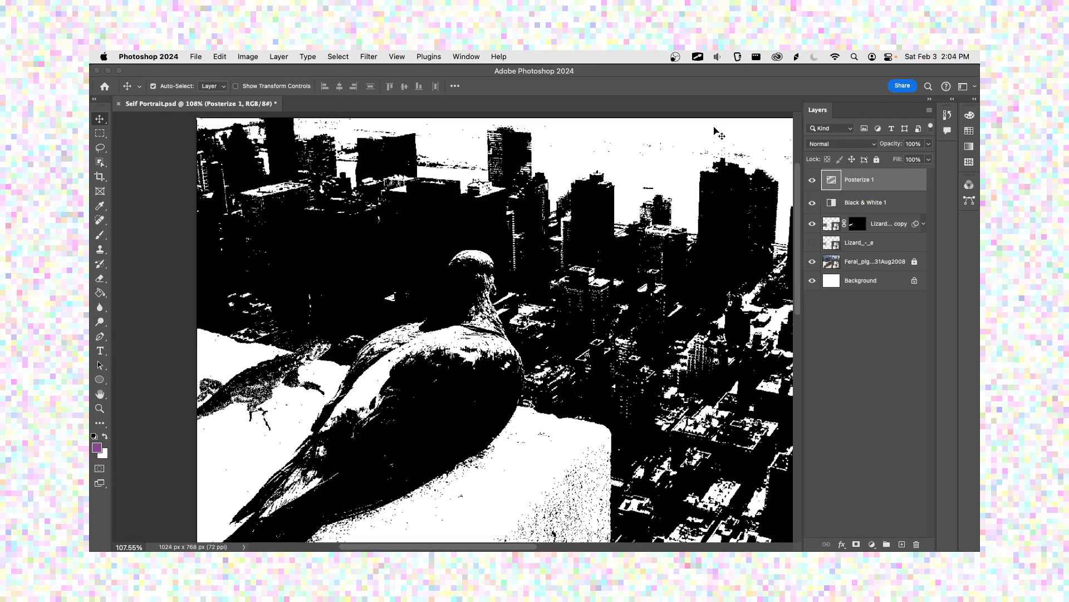
pyautogui.doubleClick(830, 182)
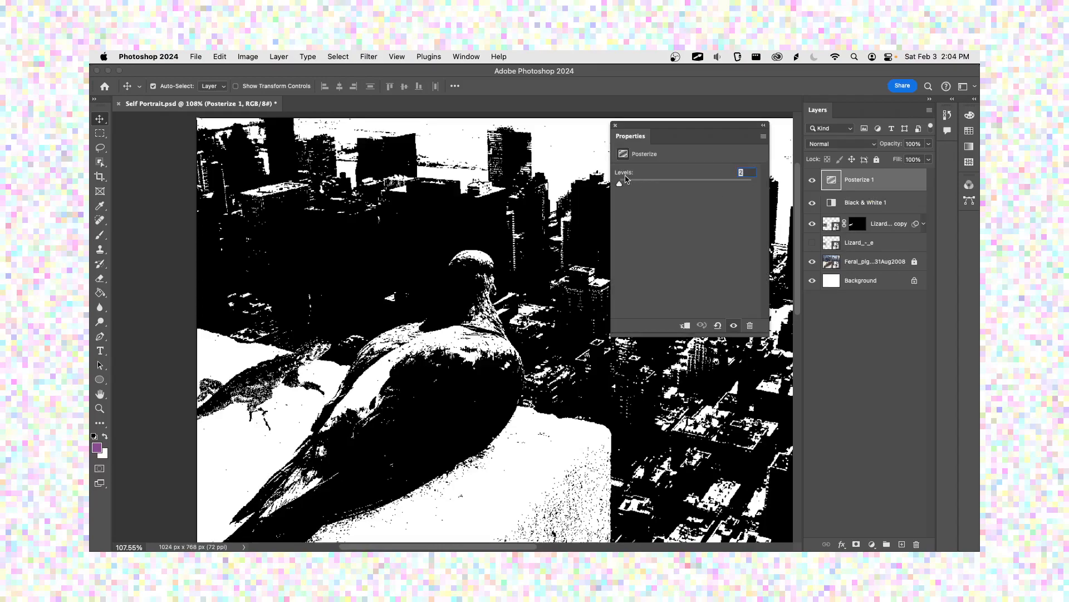
pyautogui.moveTo(626, 177)
pyautogui.mouseDown()
pyautogui.moveTo(635, 177)
pyautogui.moveTo(623, 178)
pyautogui.mouseUp()
pyautogui.click(616, 126)
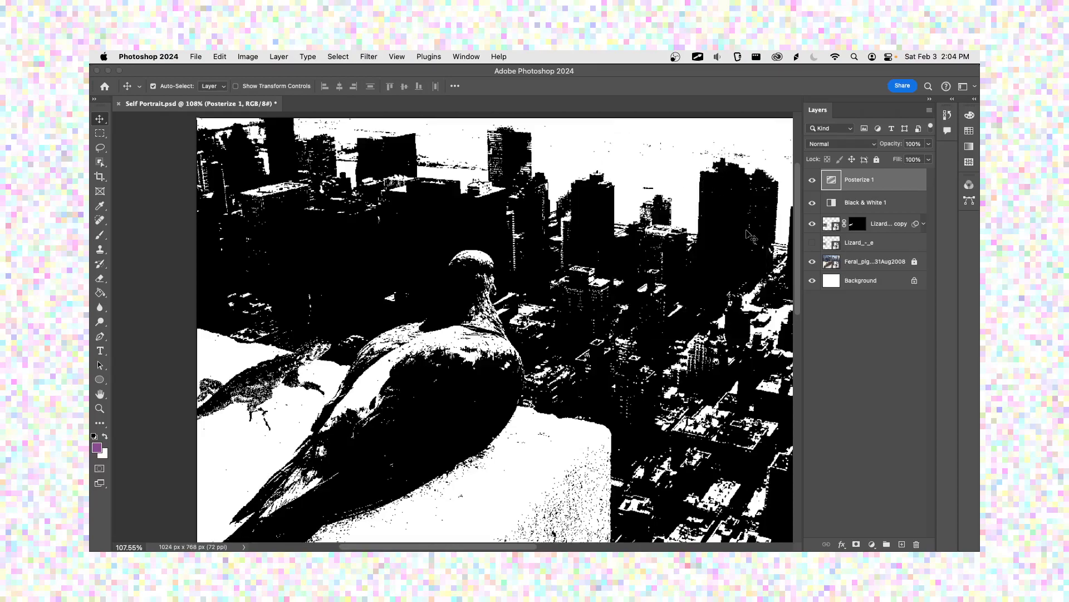
pyautogui.press('super+s')
# Step: Hide the Posterize and Black & White adjustment layers and add a new empty layer above them
pyautogui.click(813, 180)
pyautogui.click(812, 202)
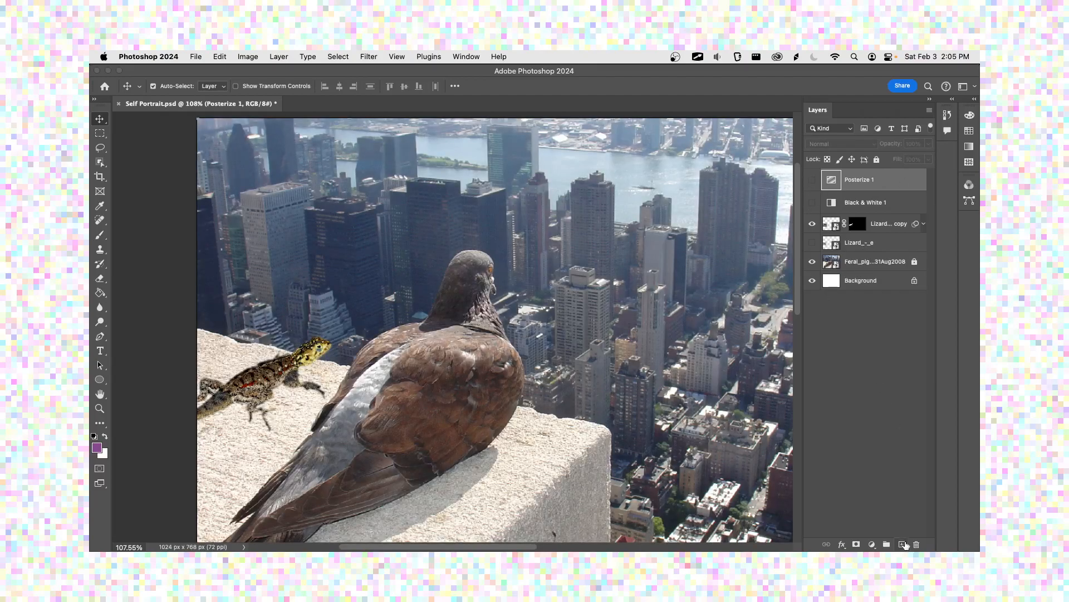
pyautogui.click(902, 544)
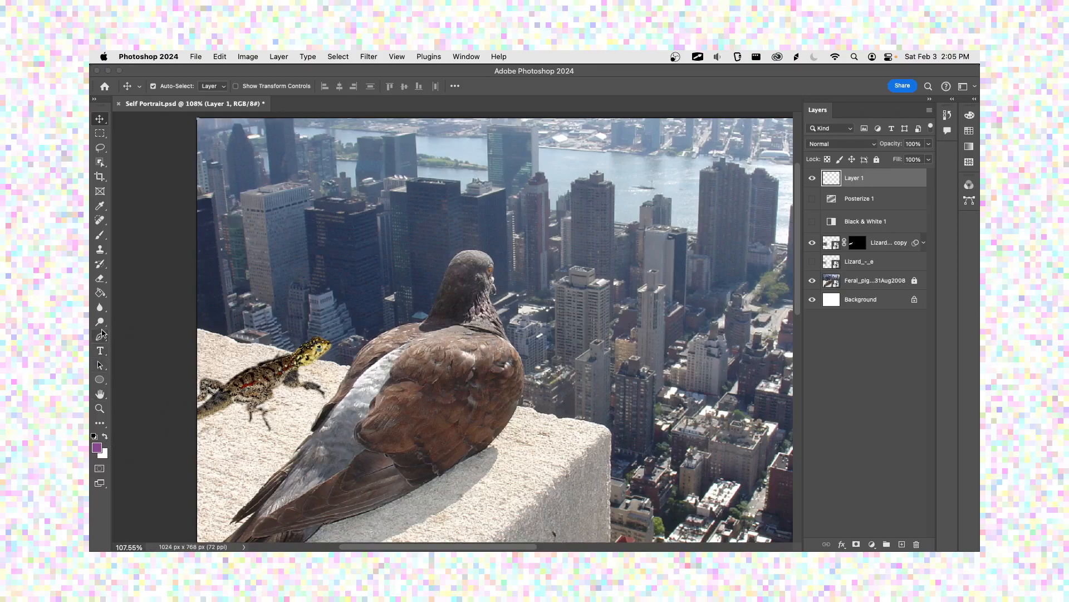
# Step: Reset the colours to default, fill the new layer with black using the Paint Bucket and rename it Noise
pyautogui.click(100, 293)
pyautogui.click(94, 437)
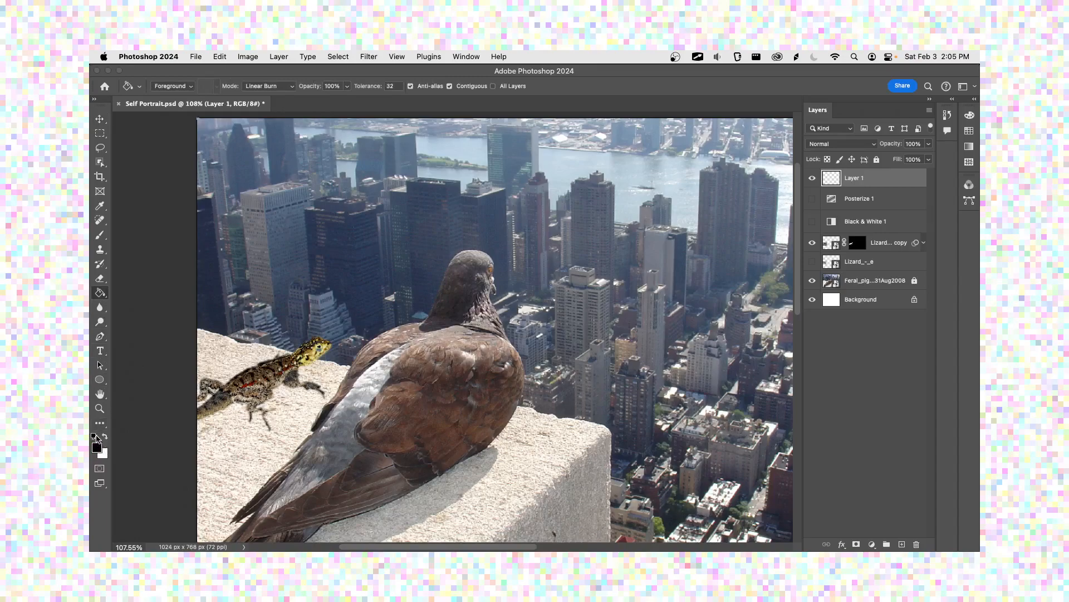
pyautogui.click(429, 308)
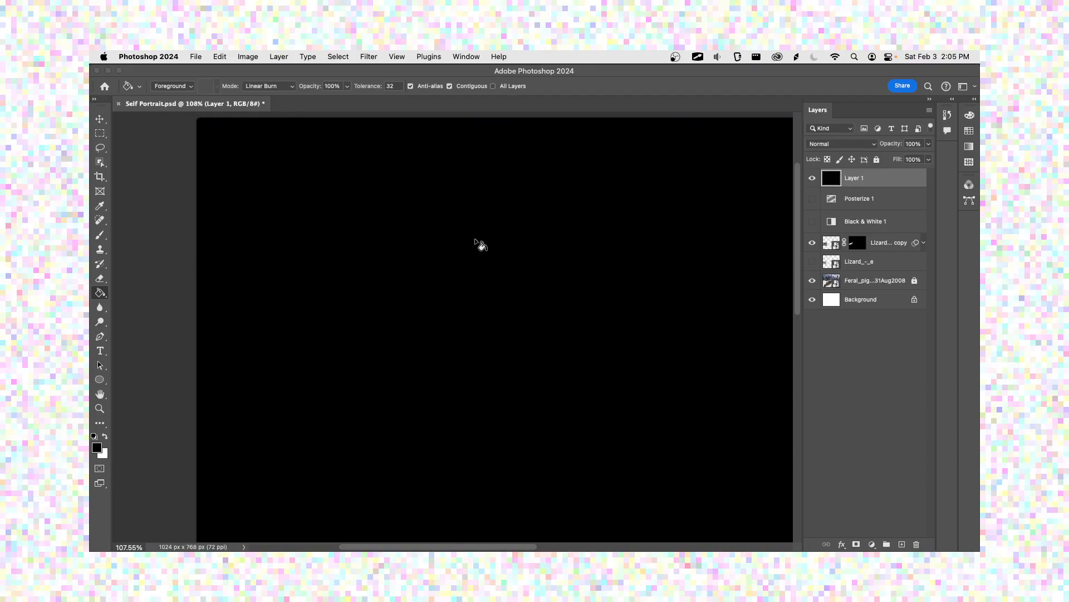
pyautogui.doubleClick(857, 178)
pyautogui.write('Noise')
pyautogui.press('Return')
# Step: Apply the Add Noise filter to the Noise layer with an amount of 5%, Gaussian distribution and Monochromatic enabled
pyautogui.click(374, 58)
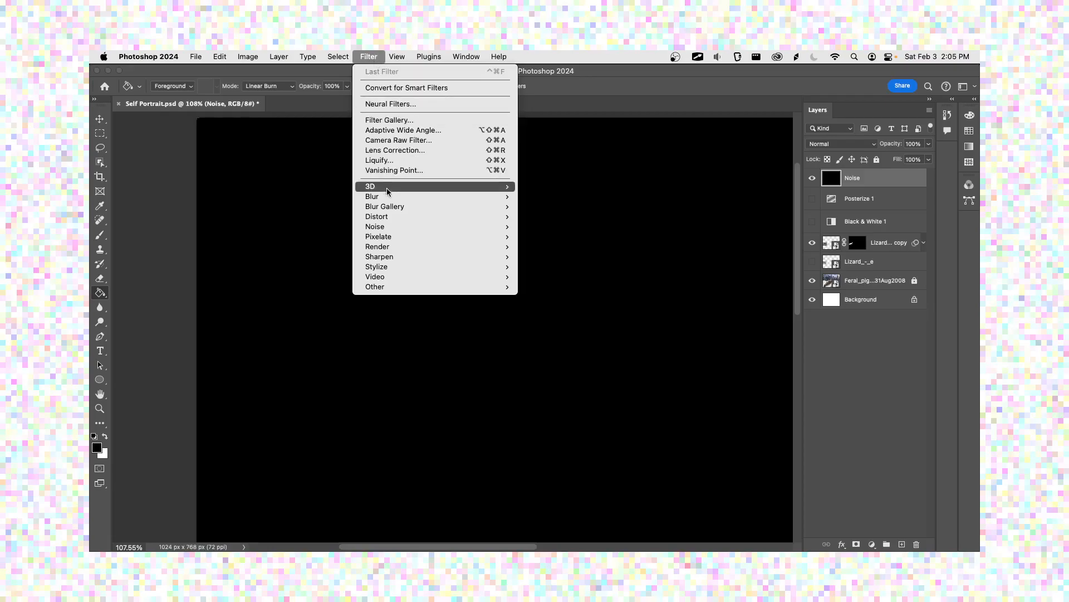
pyautogui.moveTo(390, 198)
pyautogui.moveTo(384, 227)
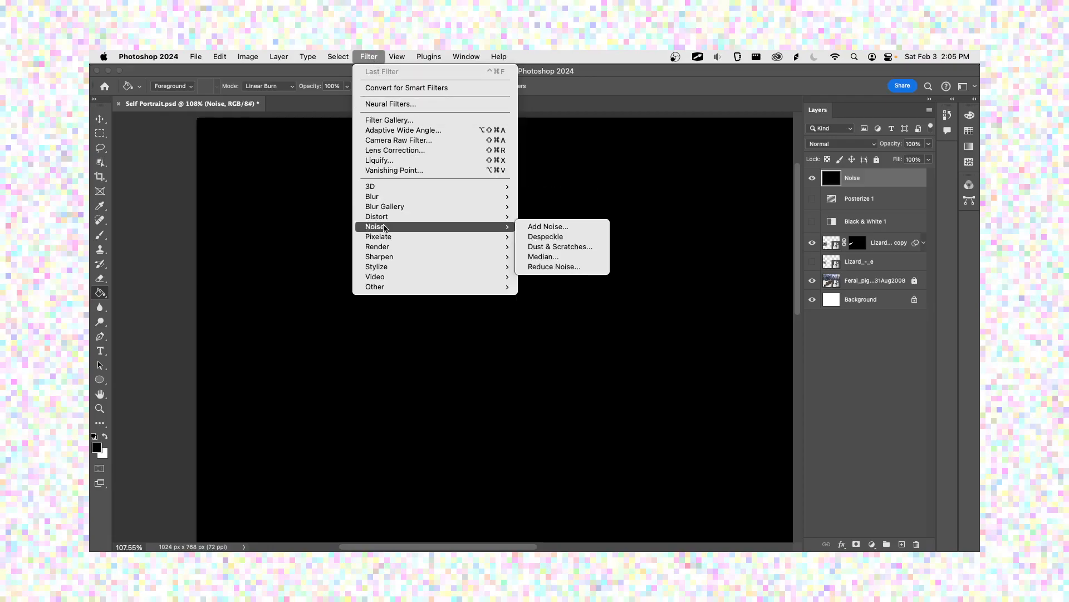
pyautogui.click(527, 229)
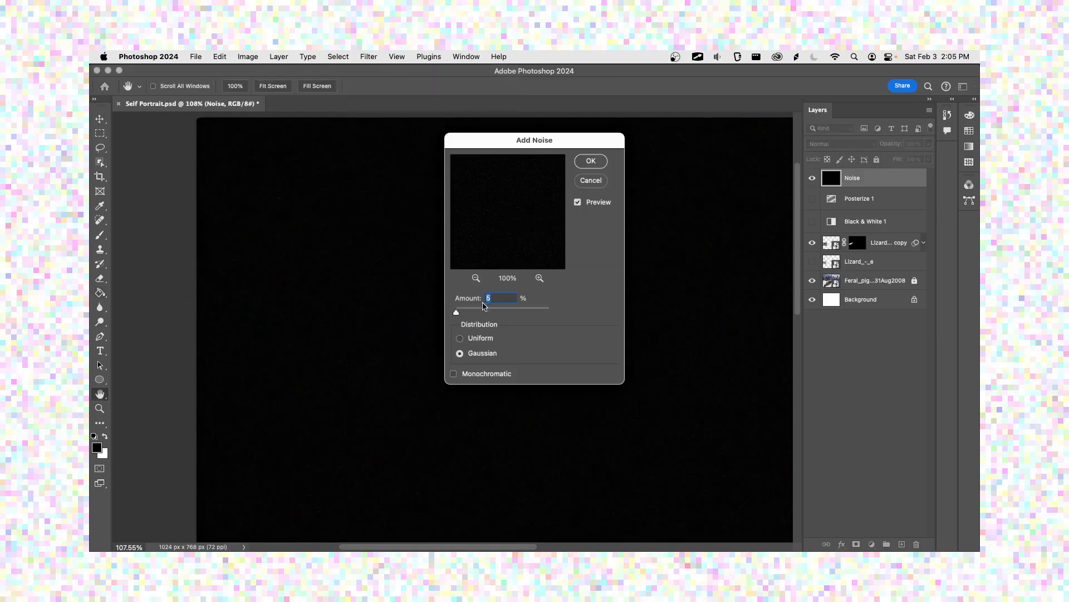
pyautogui.moveTo(456, 313)
pyautogui.mouseDown()
pyautogui.moveTo(482, 315)
pyautogui.moveTo(459, 315)
pyautogui.mouseUp()
pyautogui.click(483, 374)
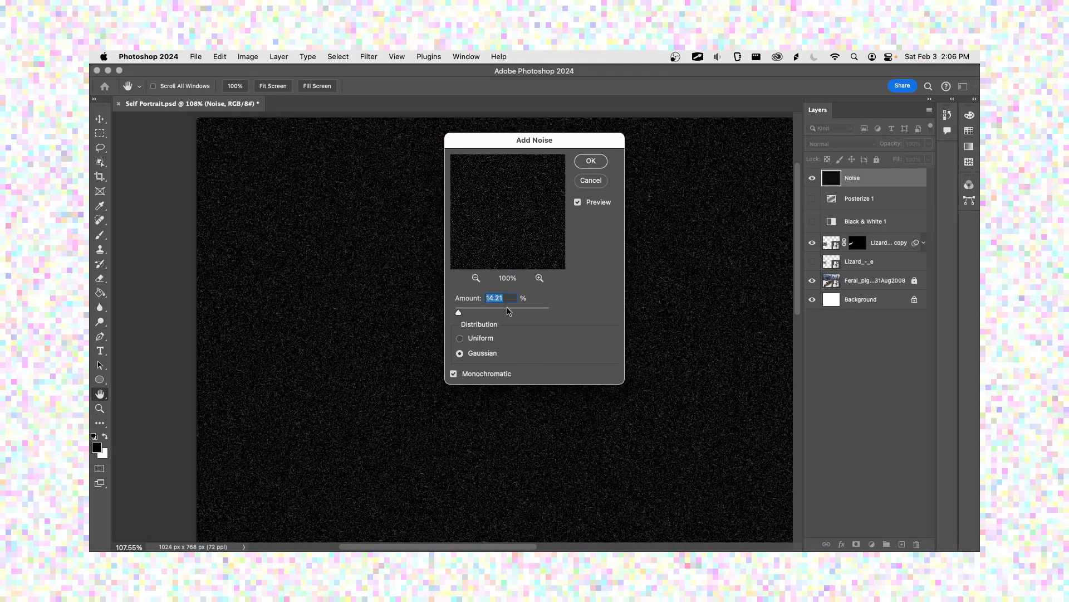
pyautogui.write('5')
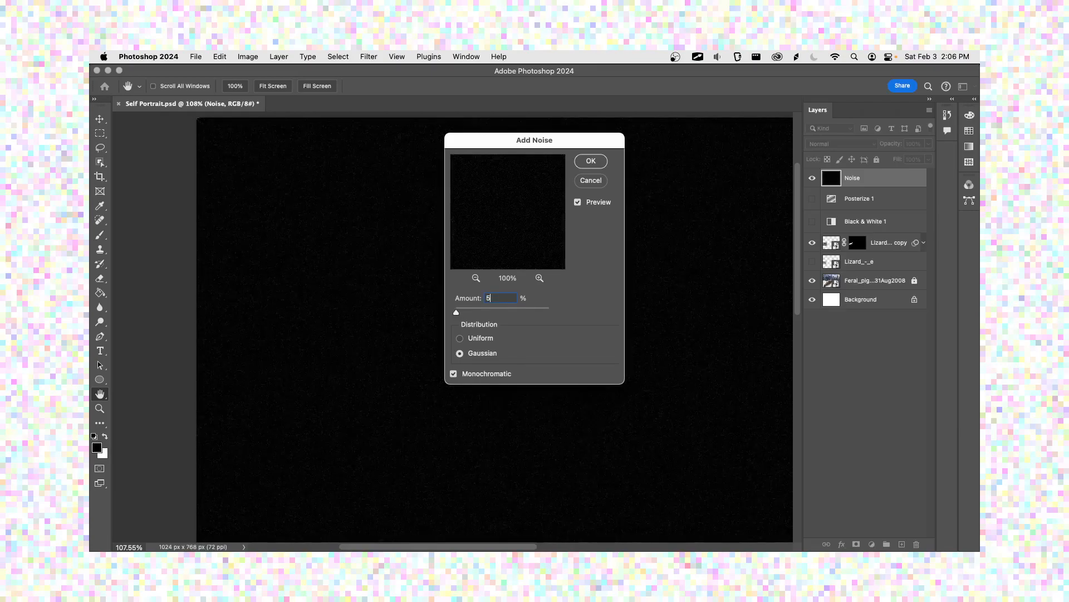
pyautogui.press('Return')
pyautogui.press('g')
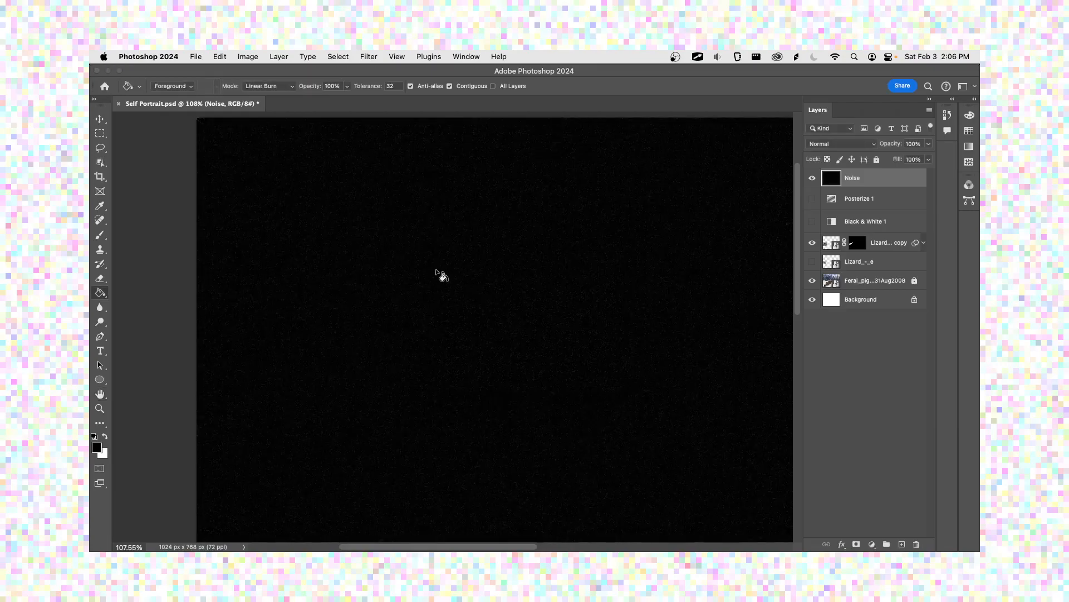
# Step: Scale the Noise layer to 200% in width and height with Free Transform, apply the transformation and save the document
pyautogui.scroll(10, 436, 287)
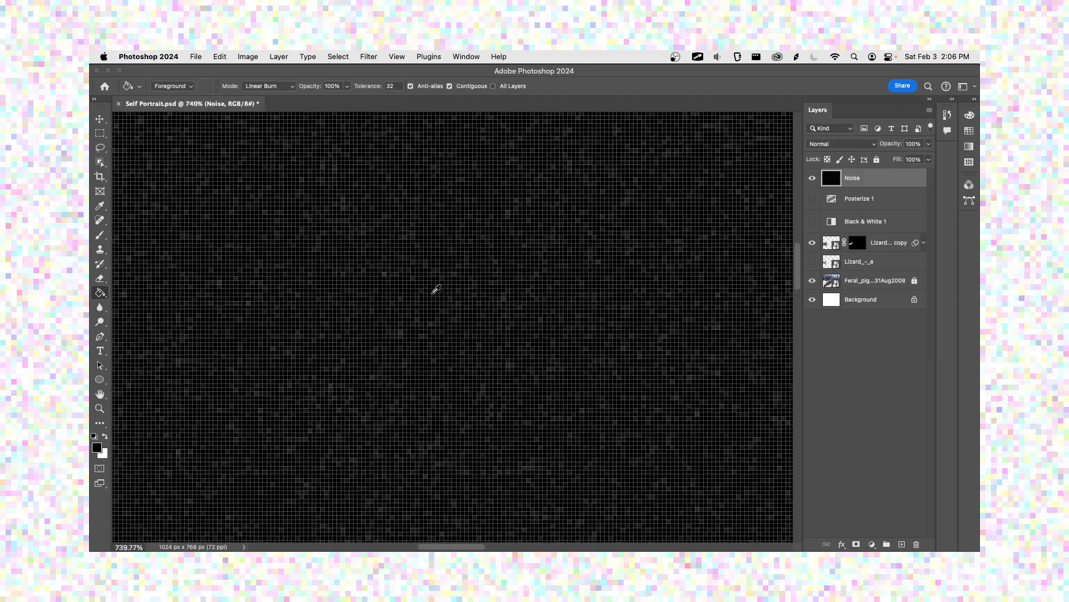
pyautogui.scroll(-5, 437, 288)
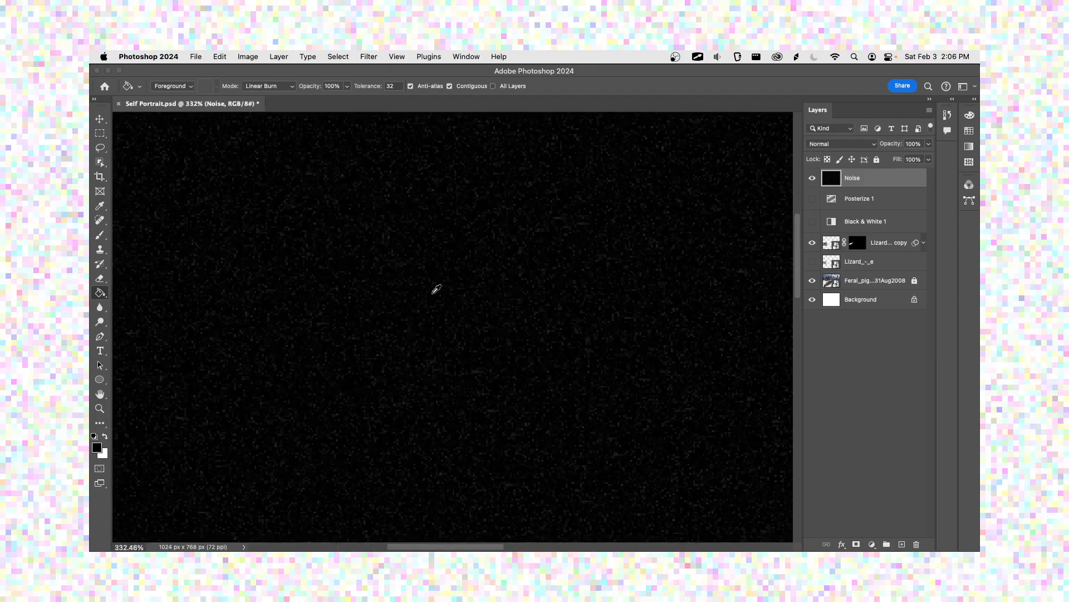
pyautogui.scroll(-6, 436, 289)
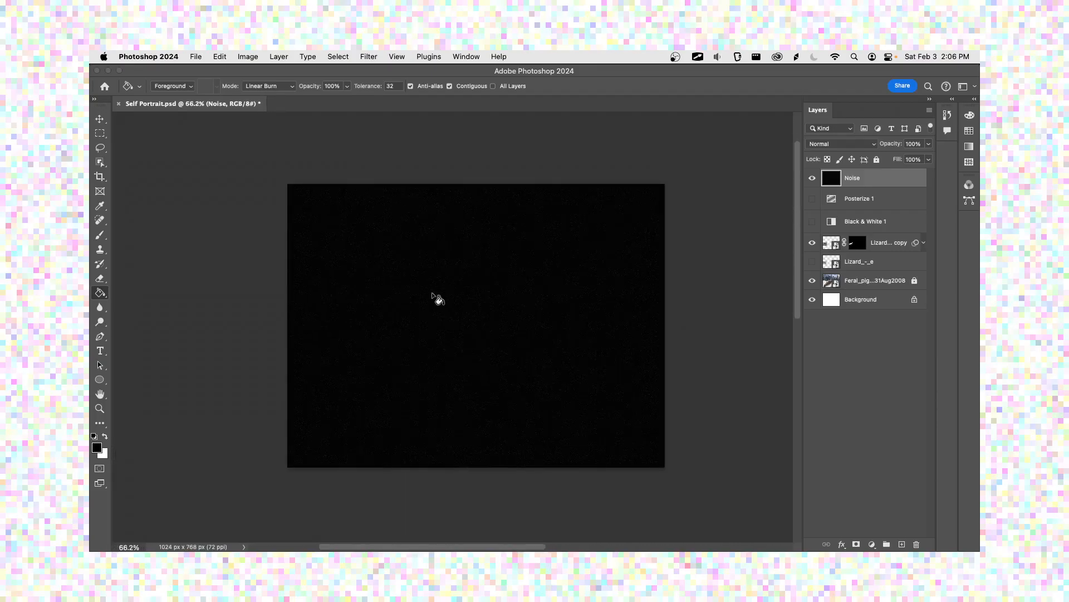
pyautogui.press('super+t')
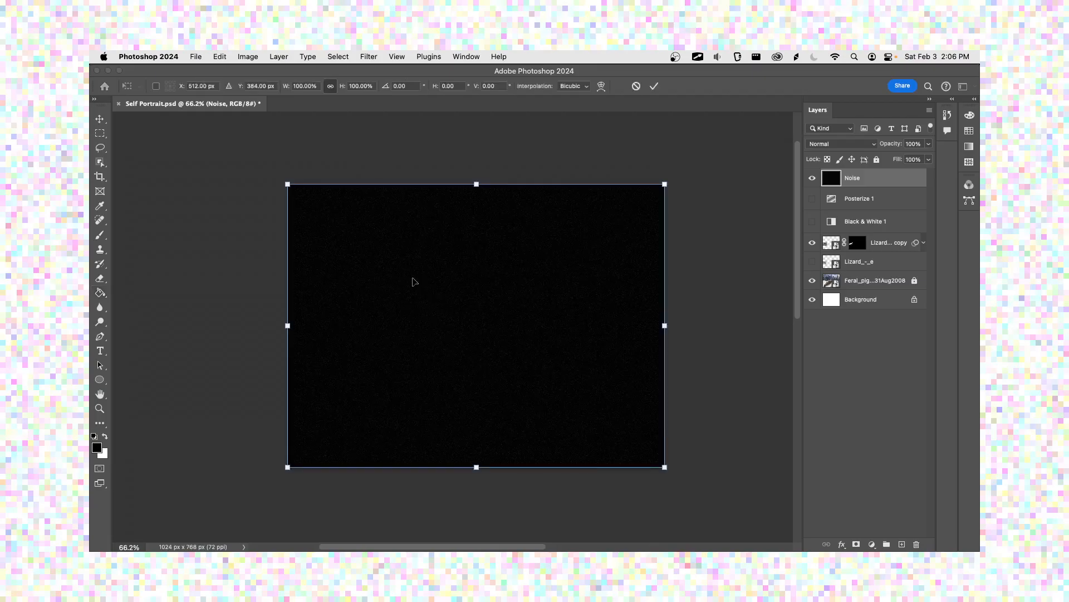
pyautogui.click(311, 87)
pyautogui.write('200')
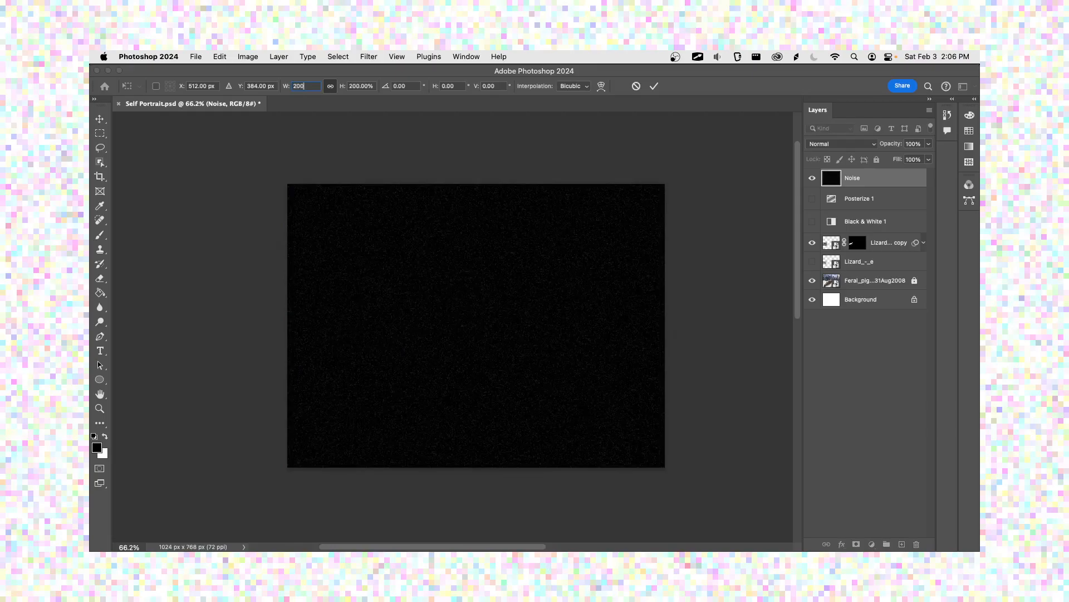
pyautogui.press('Return')
pyautogui.press('super+s')
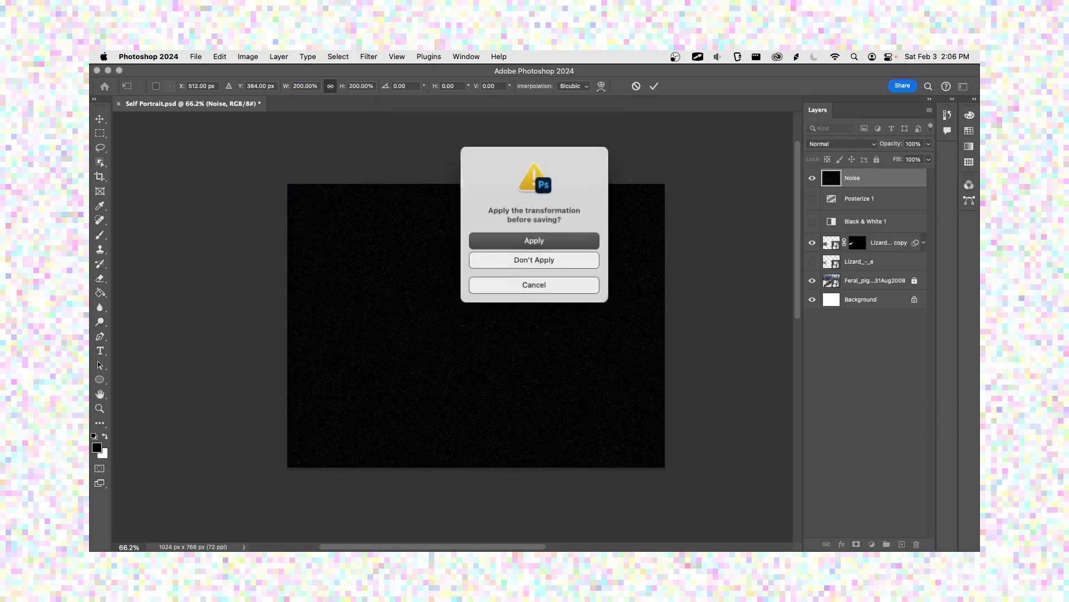
pyautogui.press('Return')
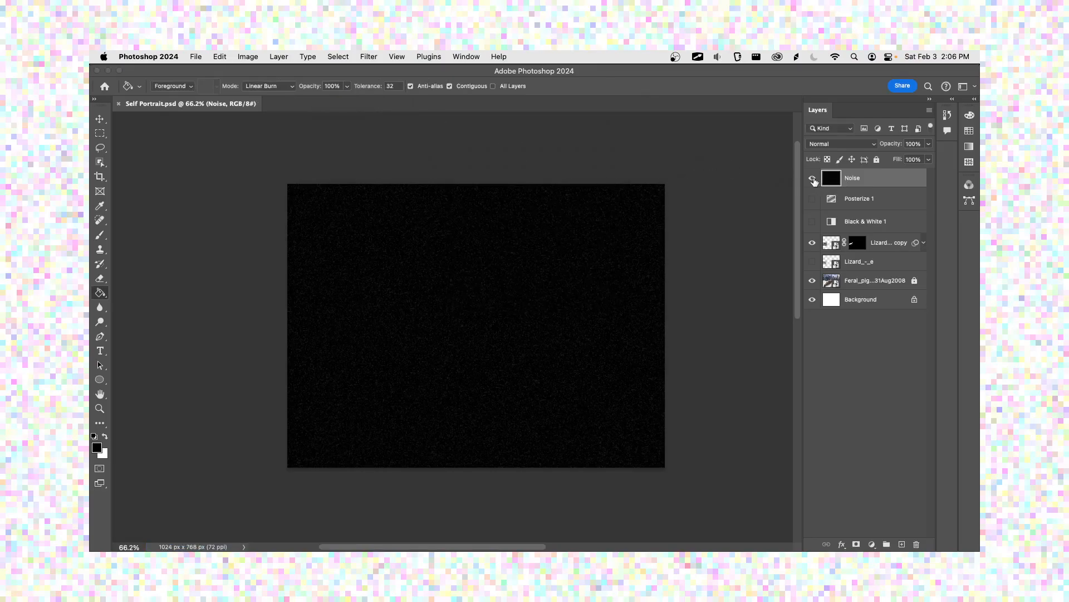
# Step: Try the Soft Light blend mode on the Noise layer and inspect the grain over the buildings, water and pigeon
pyautogui.click(857, 147)
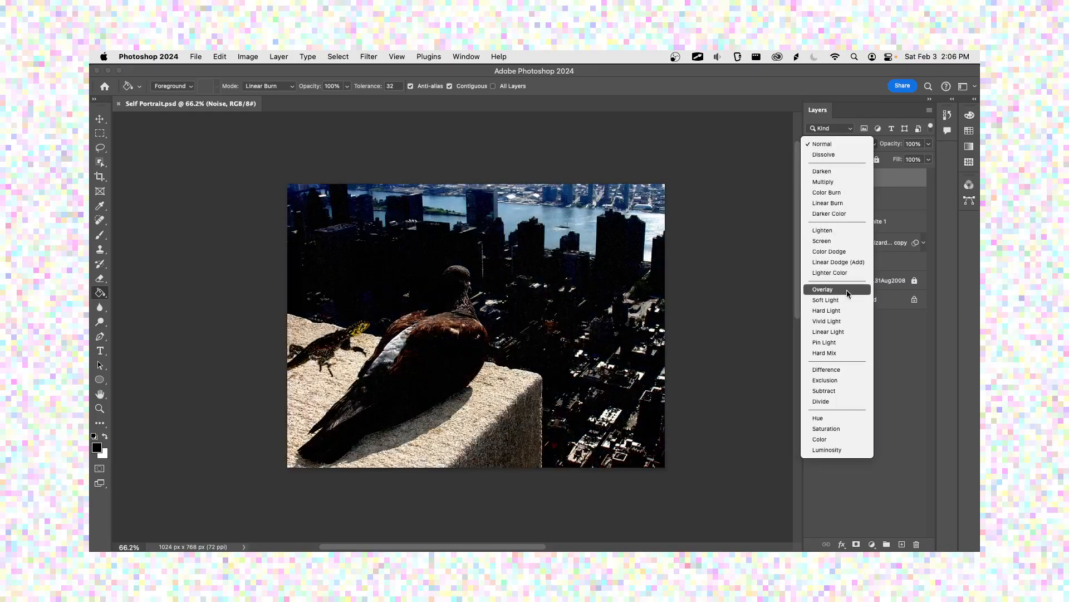
pyautogui.click(848, 301)
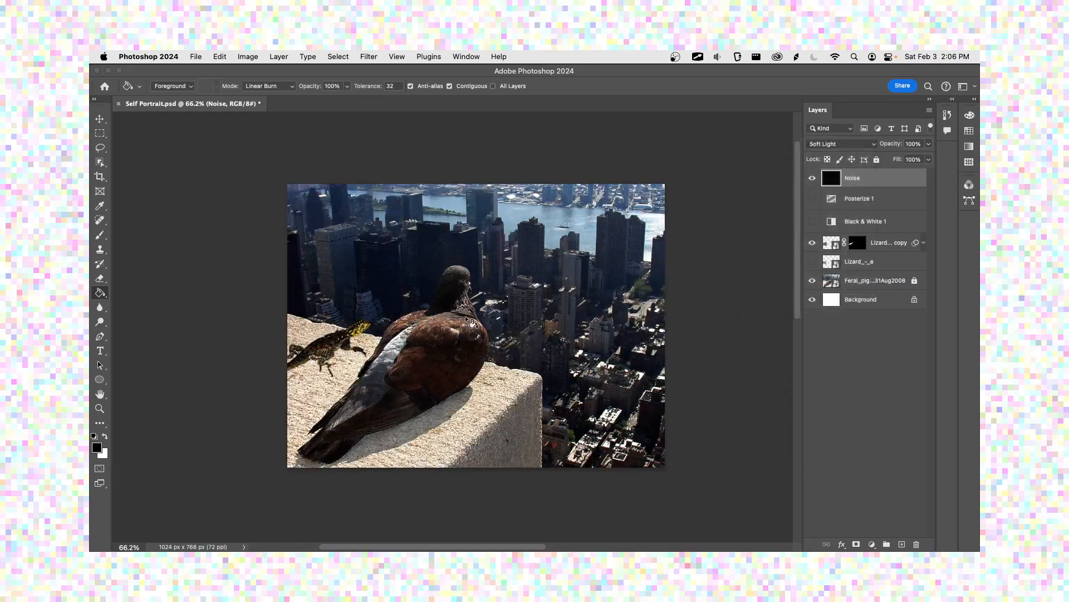
pyautogui.scroll(10, 362, 301)
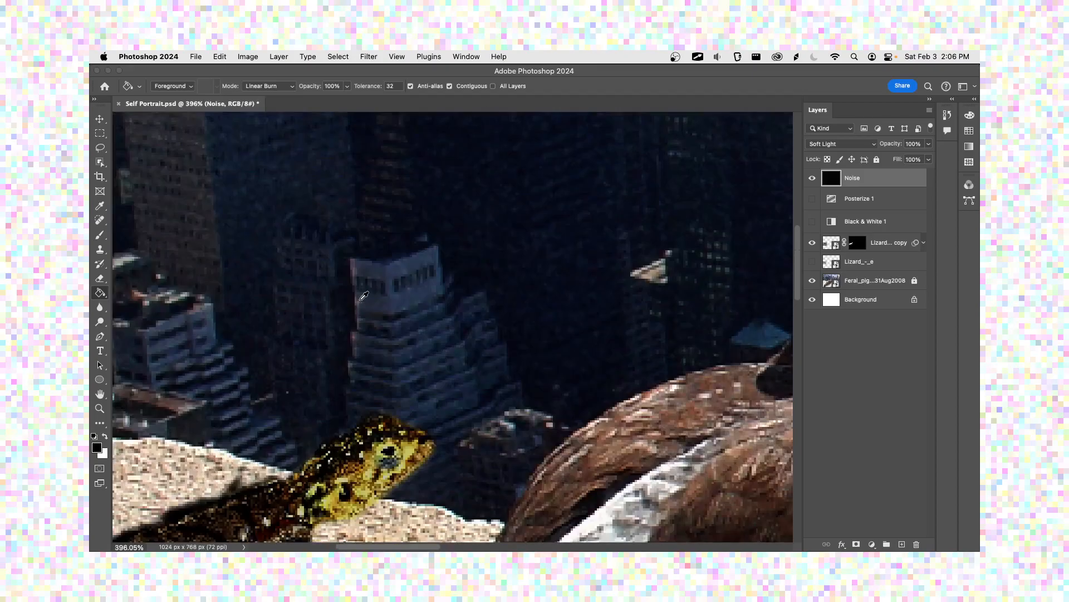
pyautogui.moveTo(599, 183); pyautogui.dragTo(496, 228)
pyautogui.moveTo(449, 375); pyautogui.dragTo(616, 245)
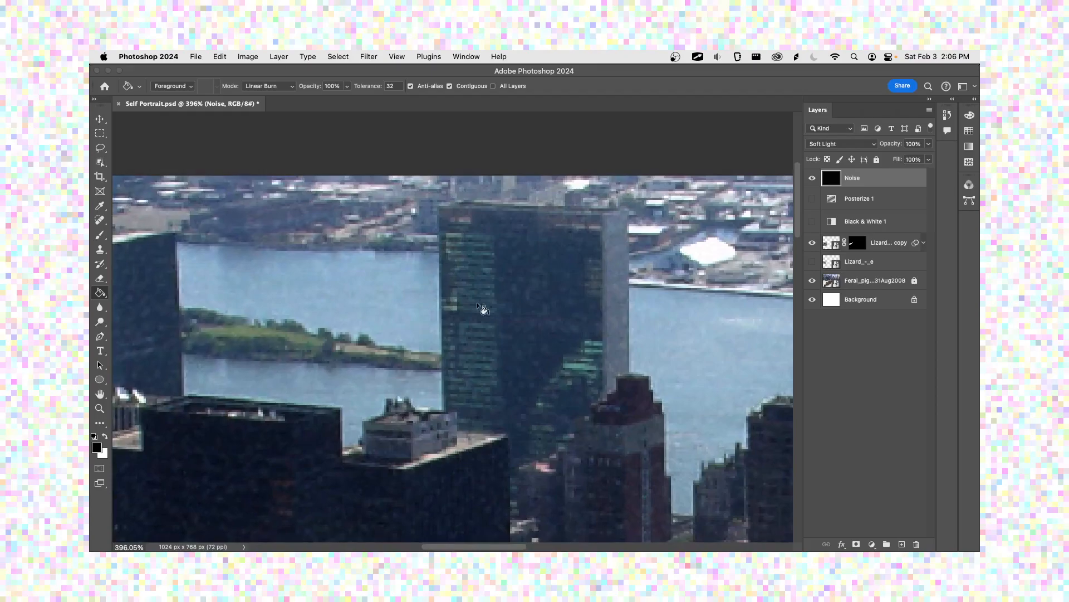
pyautogui.scroll(2, 384, 304)
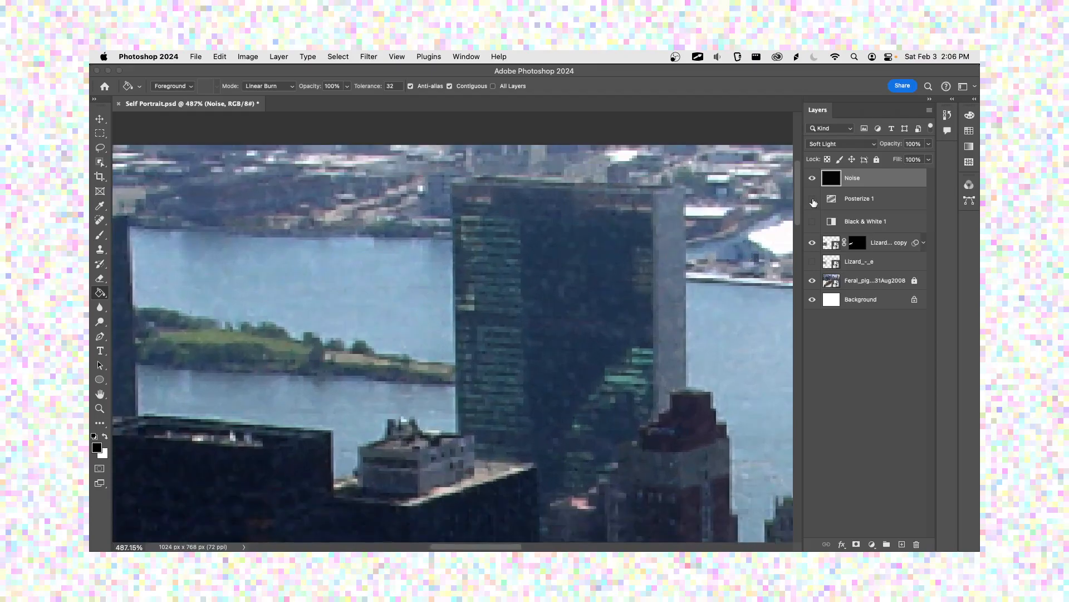
pyautogui.scroll(-10, 437, 285)
pyautogui.moveTo(436, 392); pyautogui.dragTo(482, 227)
pyautogui.scroll(1, 489, 284)
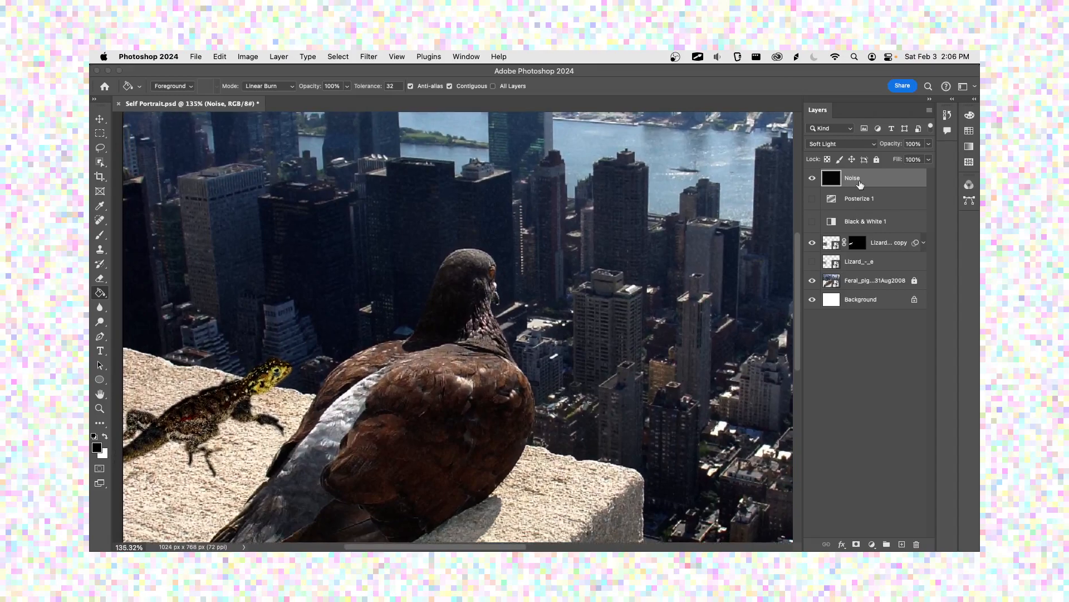
# Step: Return the Noise layer's blend mode to Normal, lower its opacity to 30% and check the grain up close
pyautogui.click(929, 144)
pyautogui.click(929, 144)
pyautogui.click(830, 148)
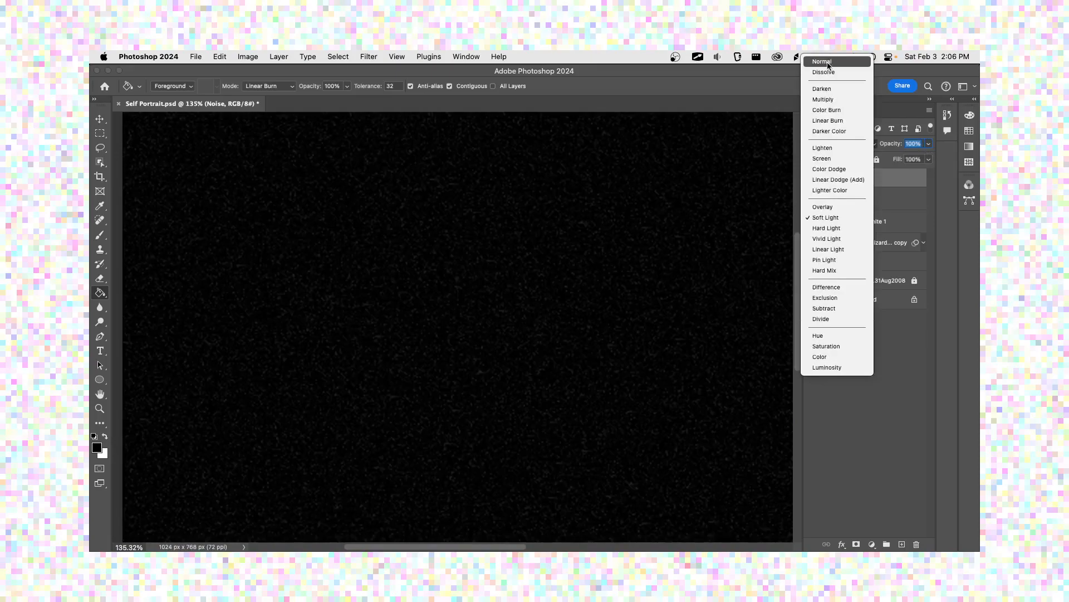
pyautogui.click(830, 66)
pyautogui.click(930, 144)
pyautogui.moveTo(929, 158); pyautogui.dragTo(893, 160)
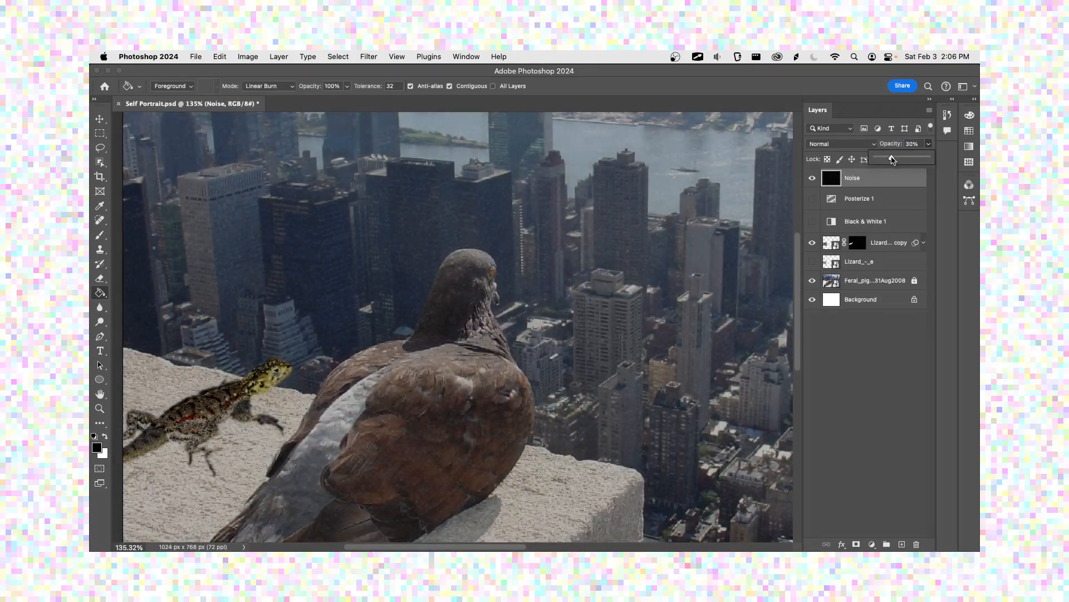
pyautogui.scroll(5, 563, 239)
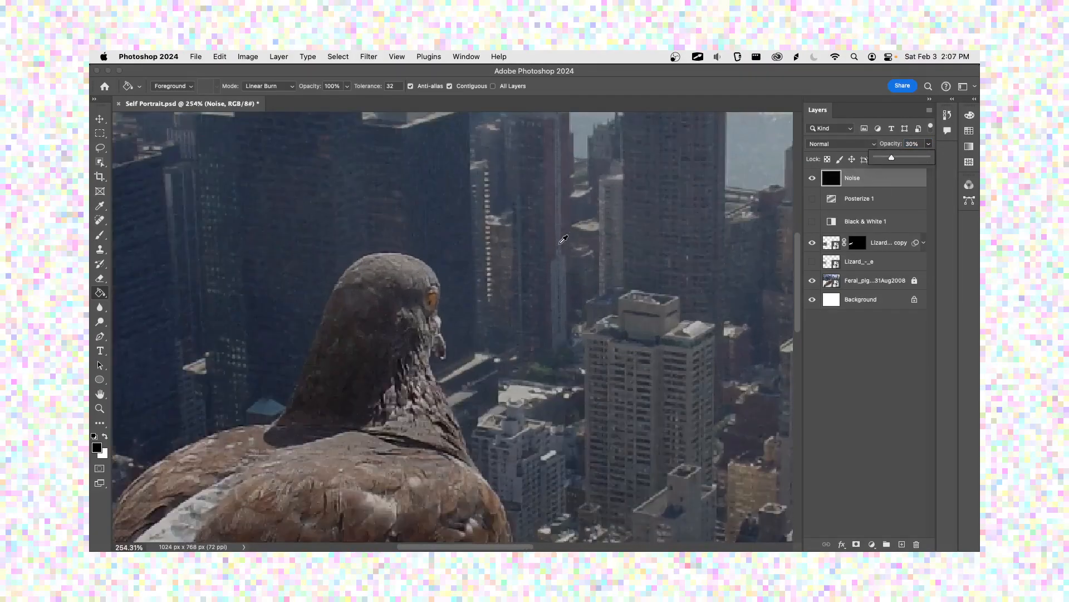
pyautogui.scroll(-5, 431, 218)
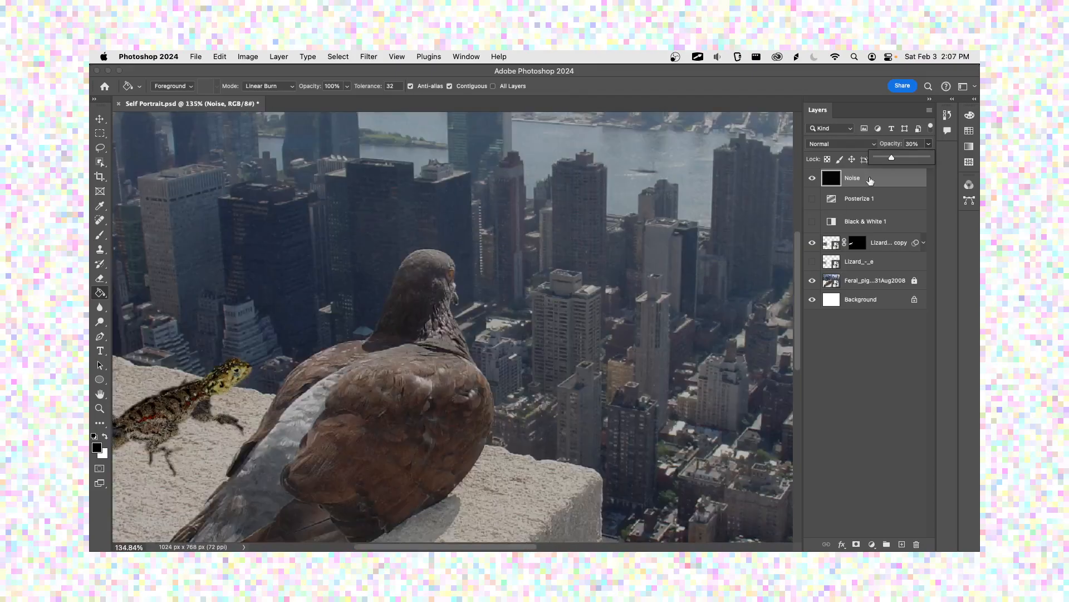
# Step: Set the Noise layer's blend mode to Soft Light and save the document
pyautogui.click(836, 146)
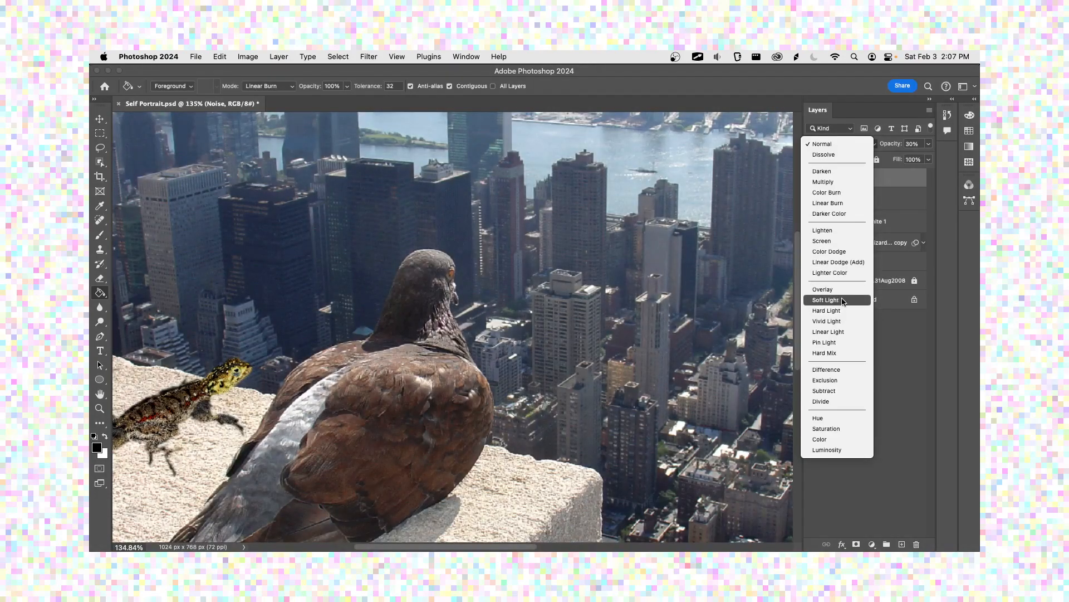
pyautogui.click(845, 302)
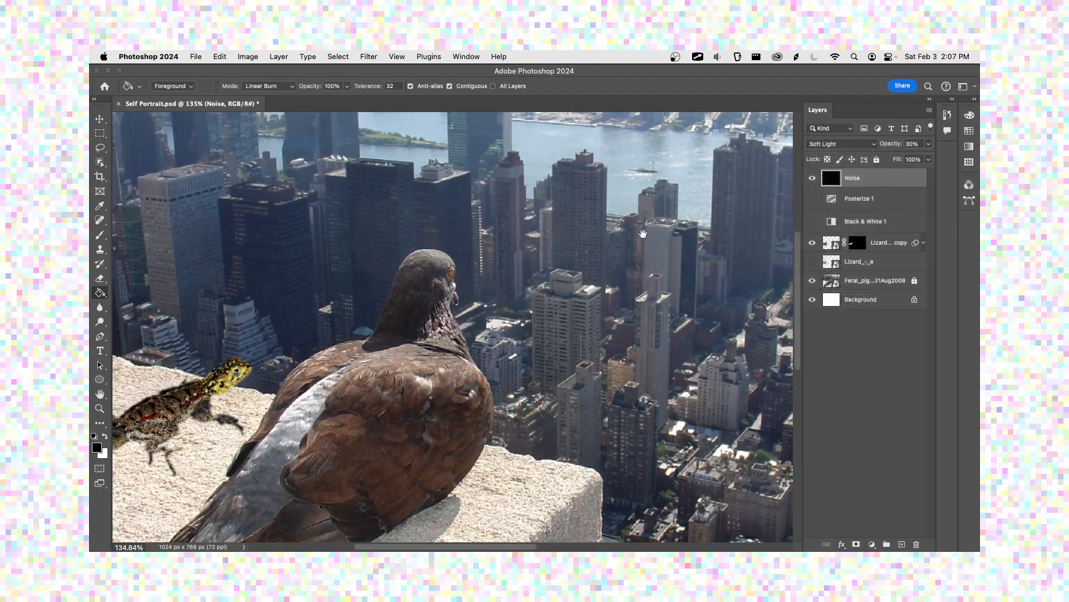
pyautogui.moveTo(646, 234); pyautogui.dragTo(714, 289)
pyautogui.press('super+s')
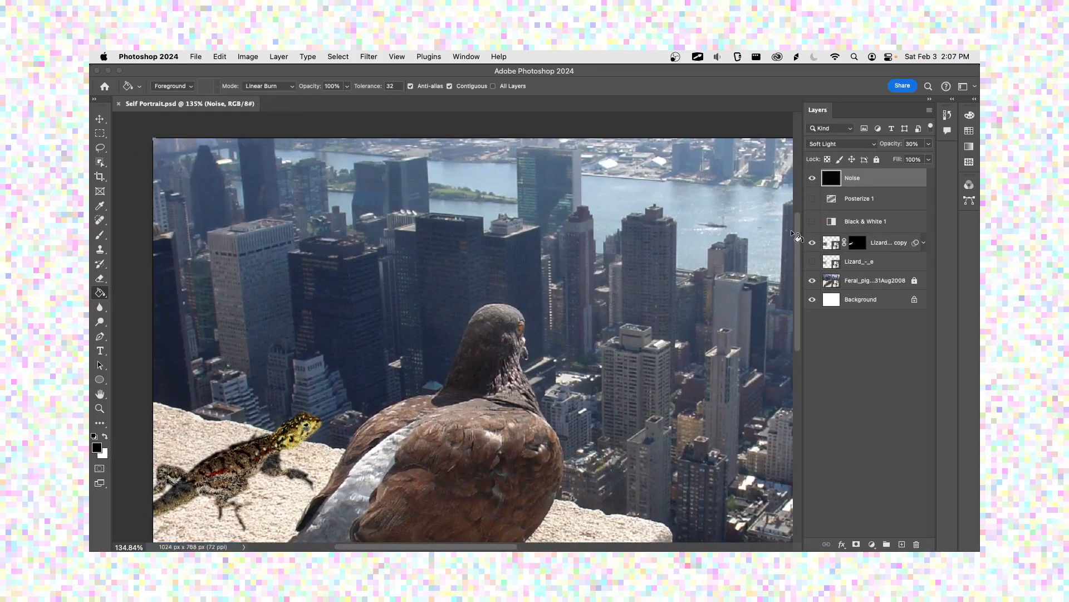
# Step: Hide the Noise layer, add a new layer above it and fill it with black
pyautogui.click(813, 179)
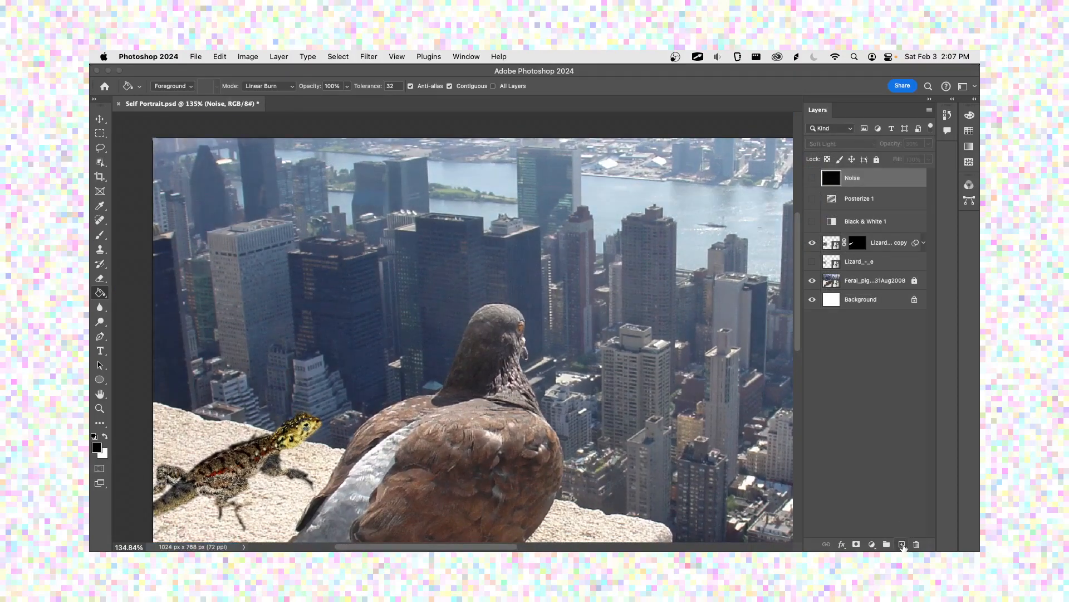
pyautogui.click(901, 544)
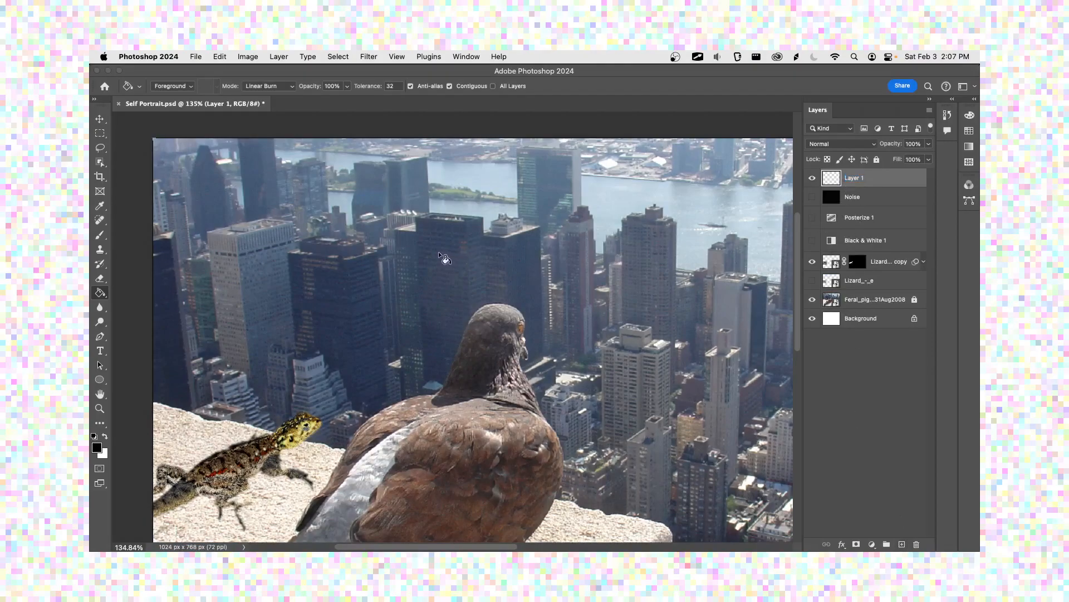
pyautogui.click(352, 281)
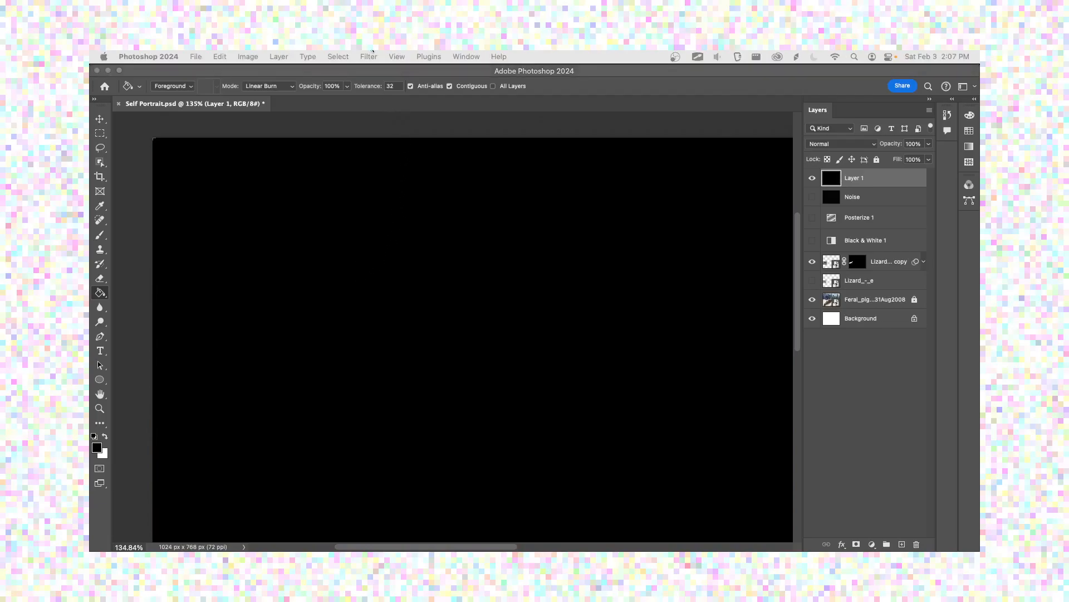
pyautogui.click(369, 56)
pyautogui.moveTo(395, 199)
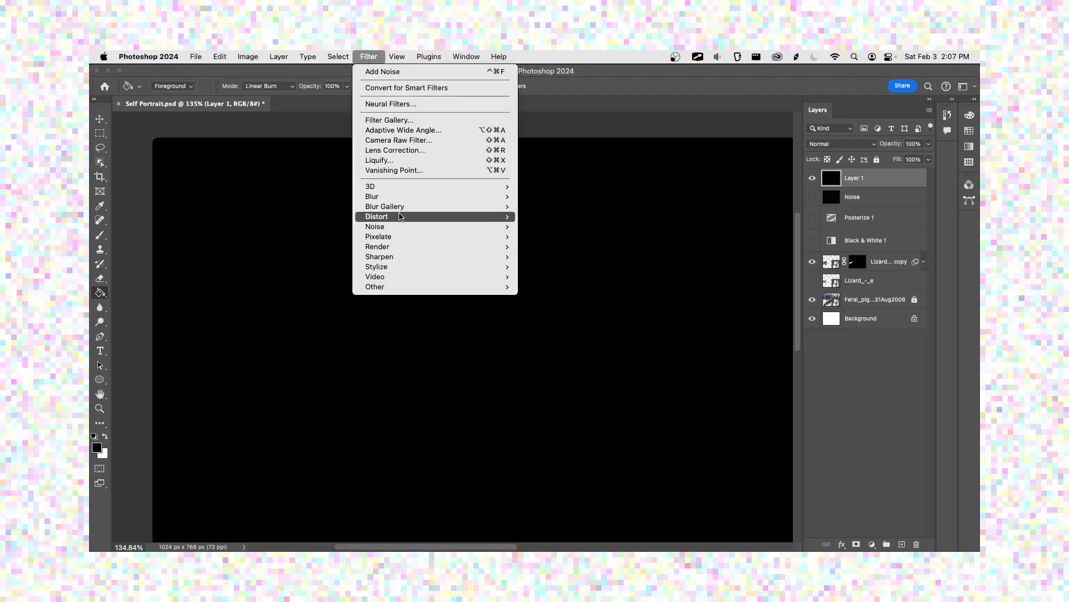
pyautogui.moveTo(400, 227)
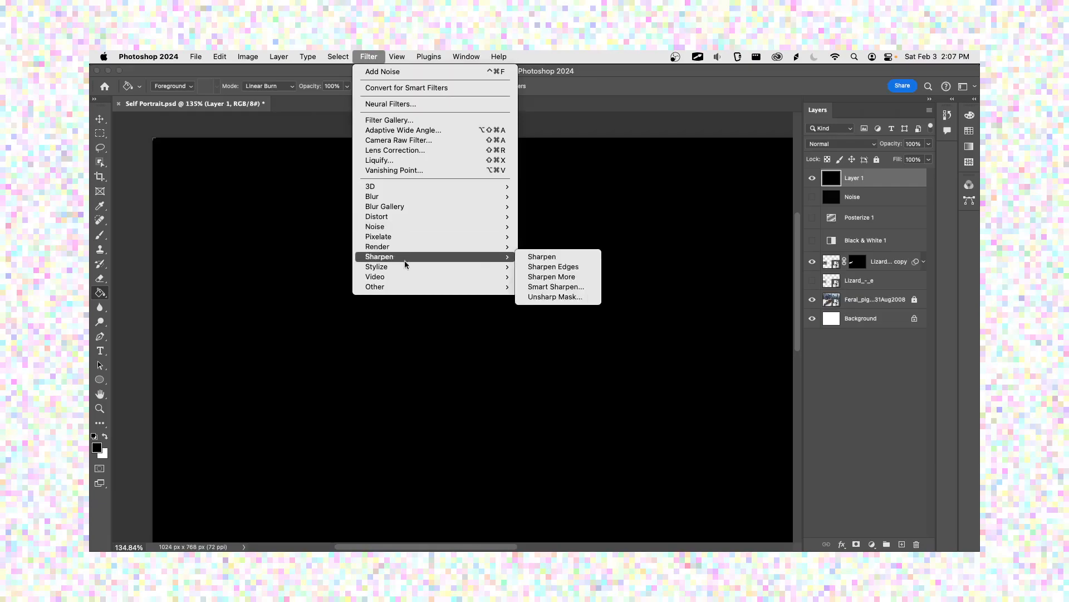
pyautogui.moveTo(405, 266)
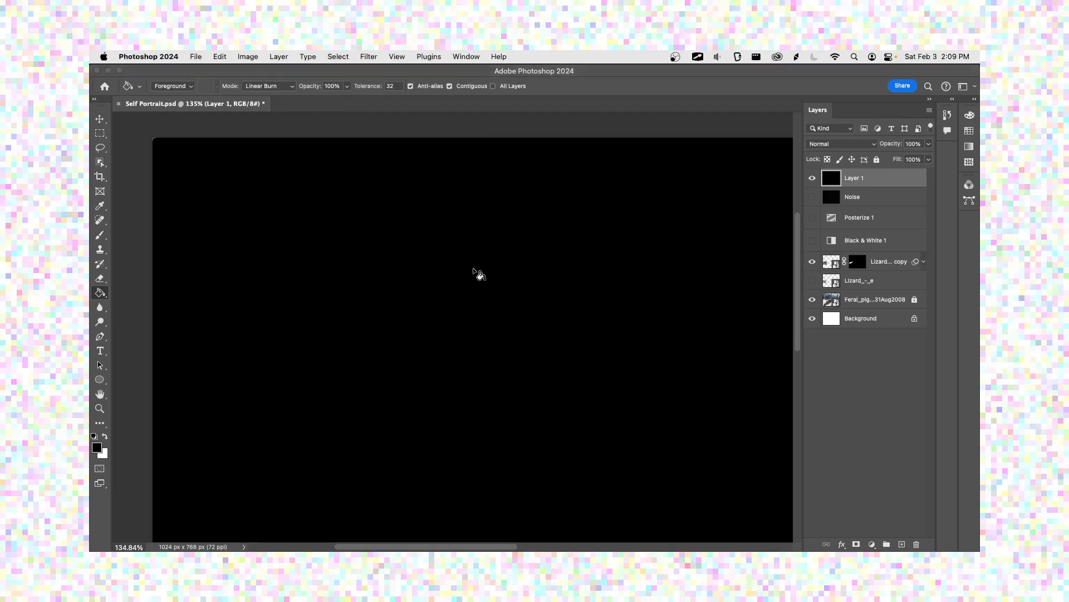
# Step: Open the Filter Gallery for the black layer and choose the Reticulation sketch filter
pyautogui.click(371, 57)
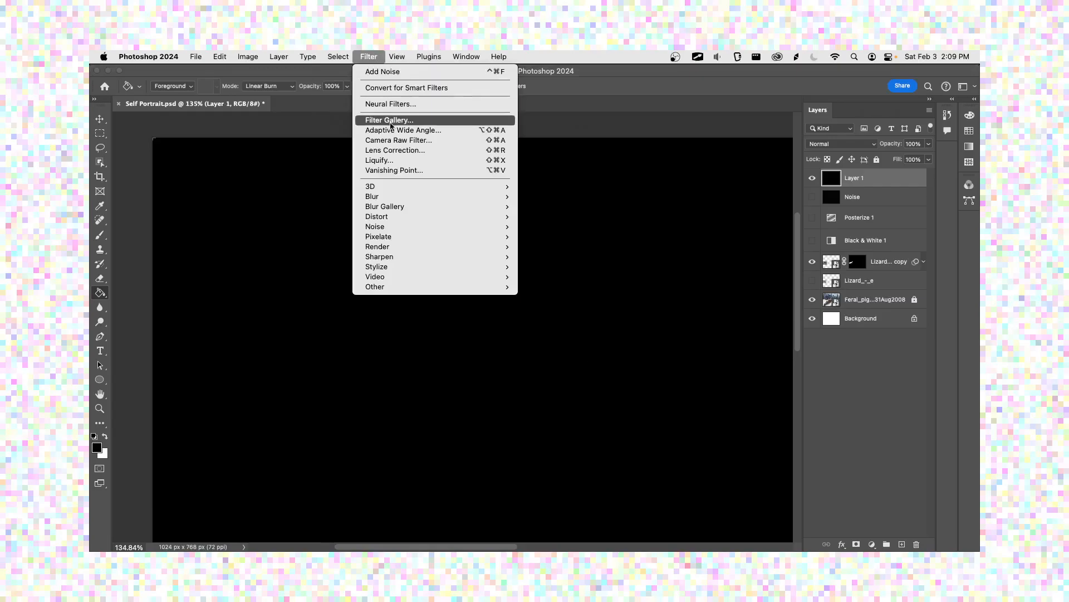
pyautogui.click(392, 123)
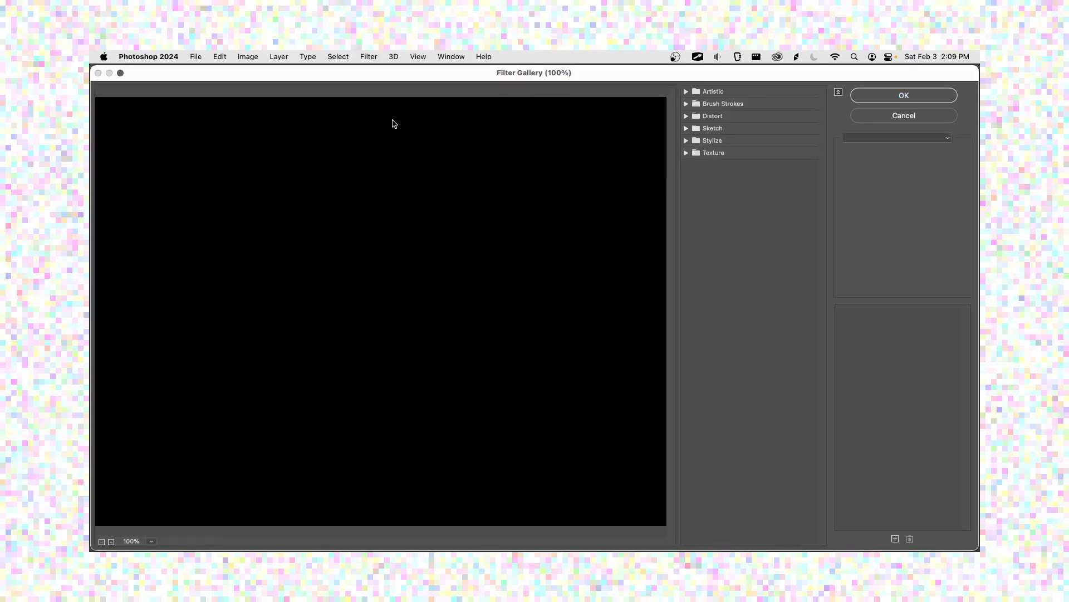
pyautogui.click(686, 130)
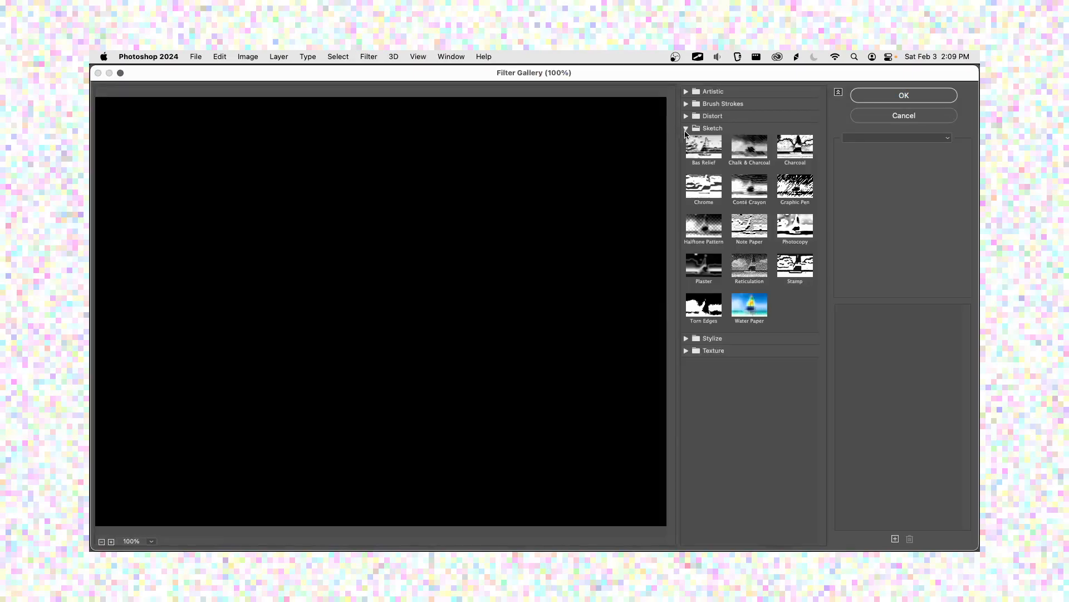
pyautogui.click(750, 267)
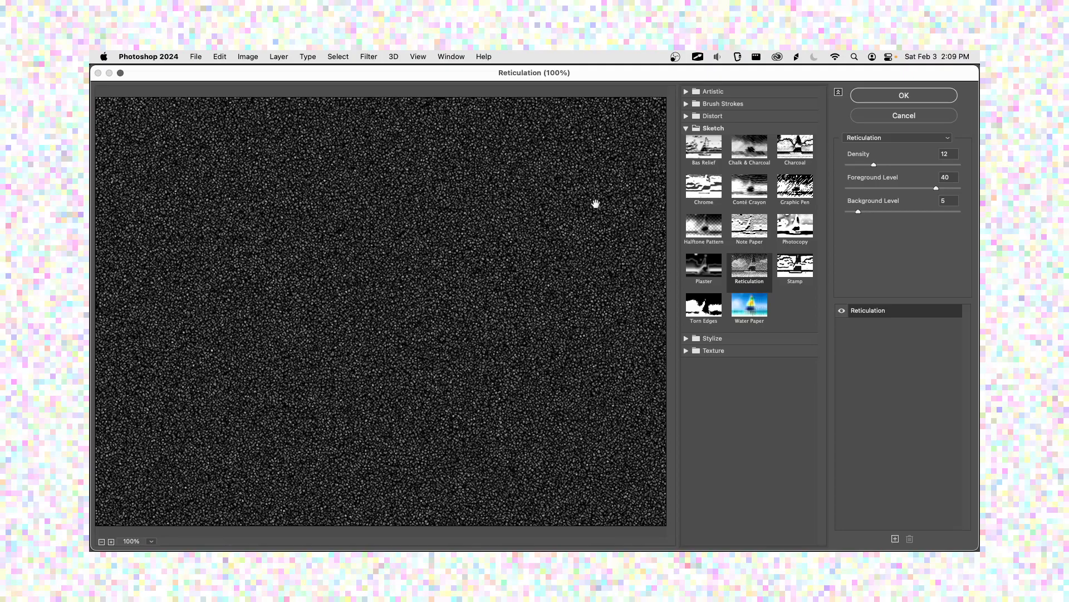
# Step: Adjust the Reticulation settings to density 14, foreground level 24 and background level 9
pyautogui.click(865, 140)
pyautogui.moveTo(874, 165)
pyautogui.mouseDown()
pyautogui.moveTo(894, 165)
pyautogui.moveTo(877, 166)
pyautogui.mouseUp()
pyautogui.moveTo(933, 190); pyautogui.dragTo(955, 191)
pyautogui.moveTo(884, 191); pyautogui.dragTo(879, 222)
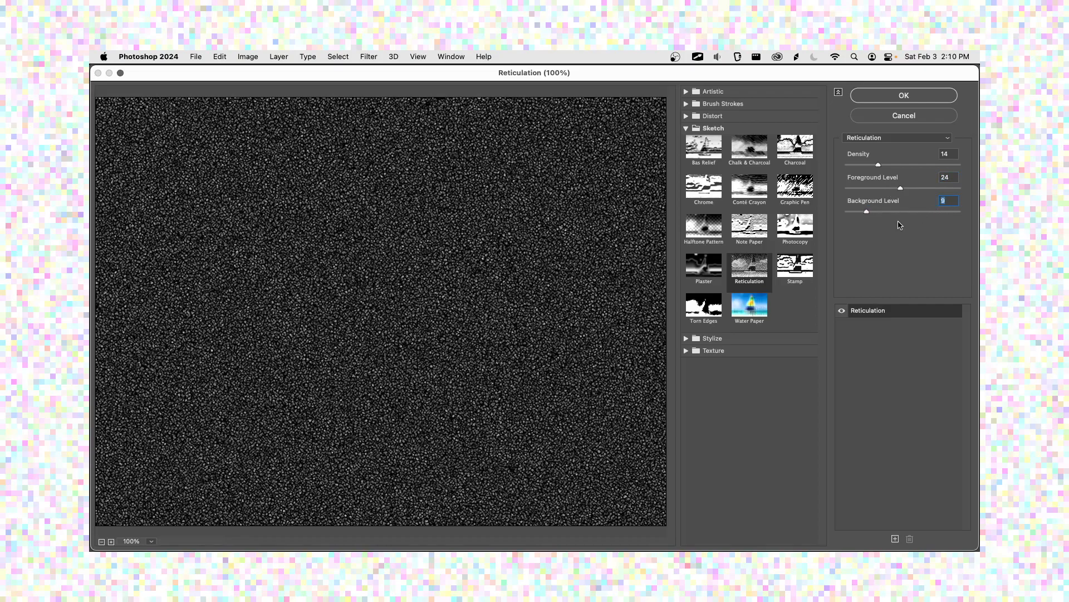
pyautogui.click(889, 139)
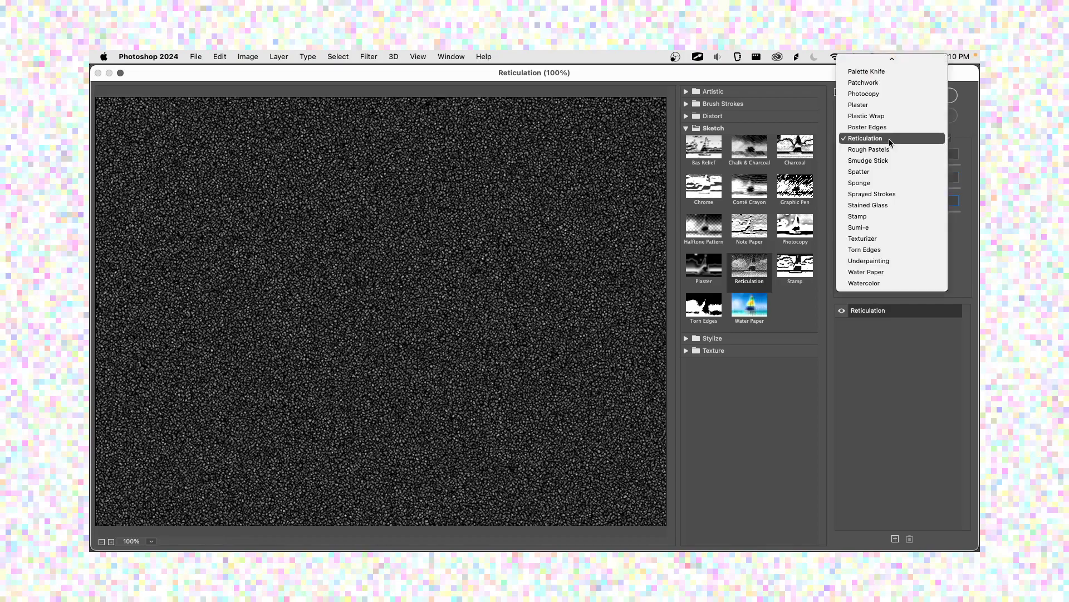
pyautogui.click(888, 128)
pyautogui.click(890, 144)
pyautogui.click(890, 149)
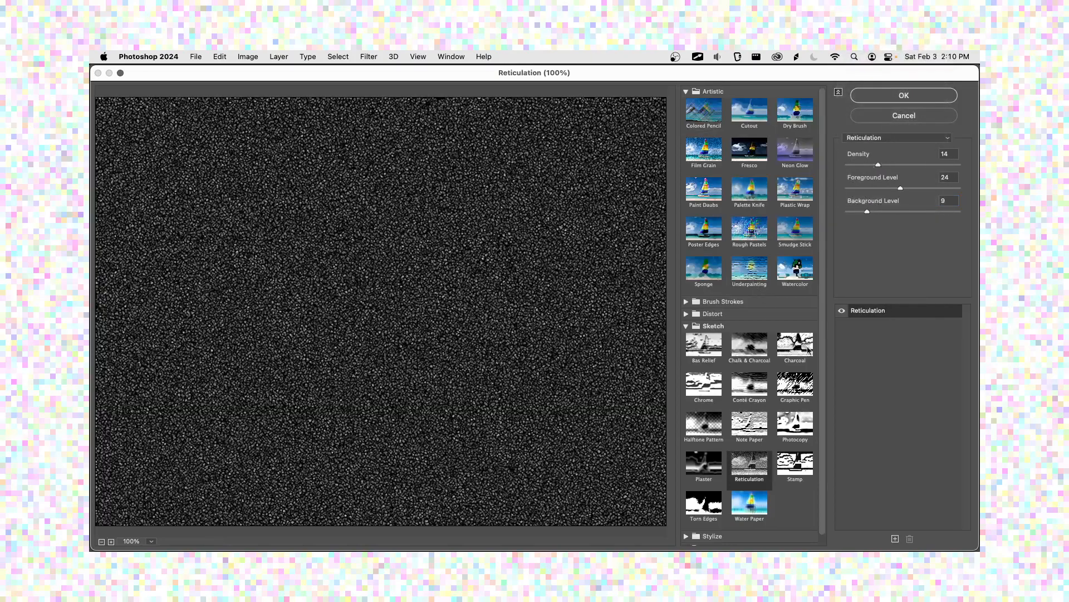
# Step: Set the Reticulation density to 43 and apply the filter to the black layer
pyautogui.moveTo(878, 166); pyautogui.dragTo(942, 169)
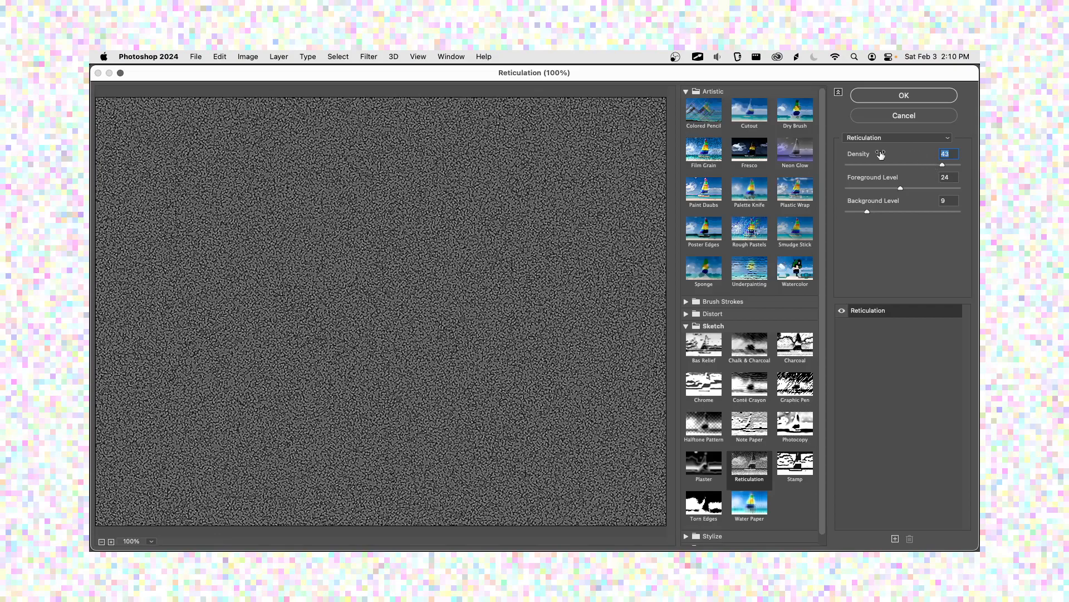
pyautogui.click(888, 99)
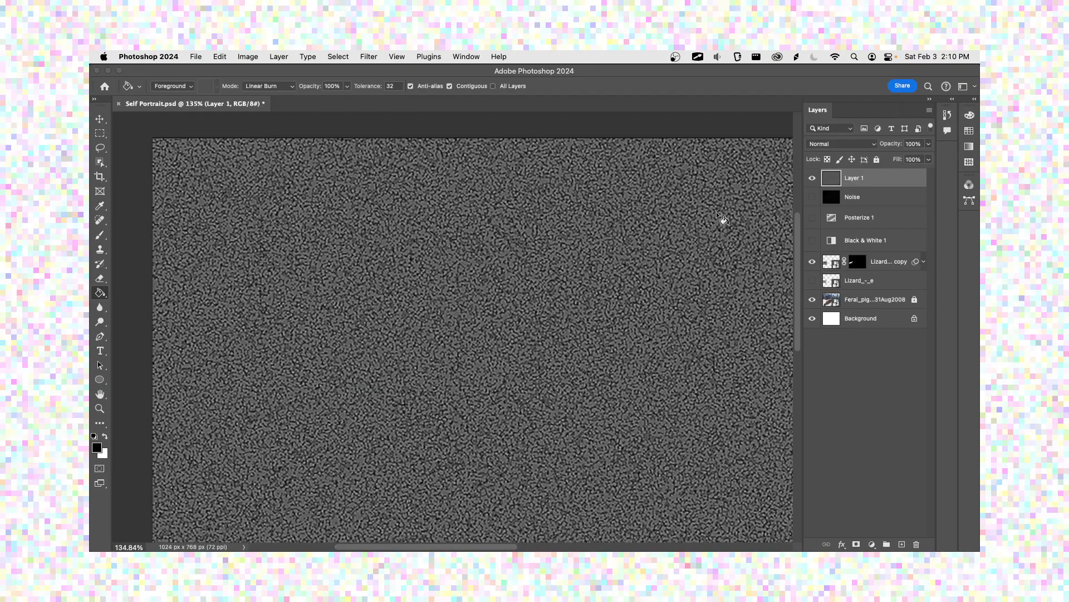
# Step: Rename the reticulated layer as Sketch noise
pyautogui.doubleClick(853, 178)
pyautogui.write('Sketch noise')
pyautogui.press('Return')
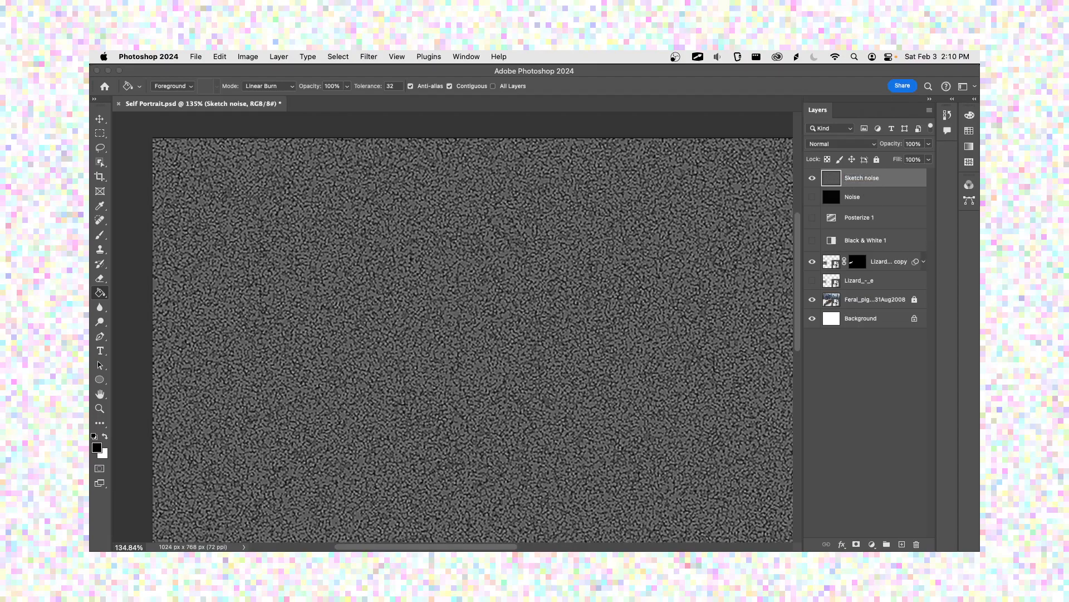
# Step: Lower the Sketch noise layer's opacity to 61% and set its blend mode to Soft Light
pyautogui.click(929, 144)
pyautogui.moveTo(928, 158); pyautogui.dragTo(909, 162)
pyautogui.click(929, 144)
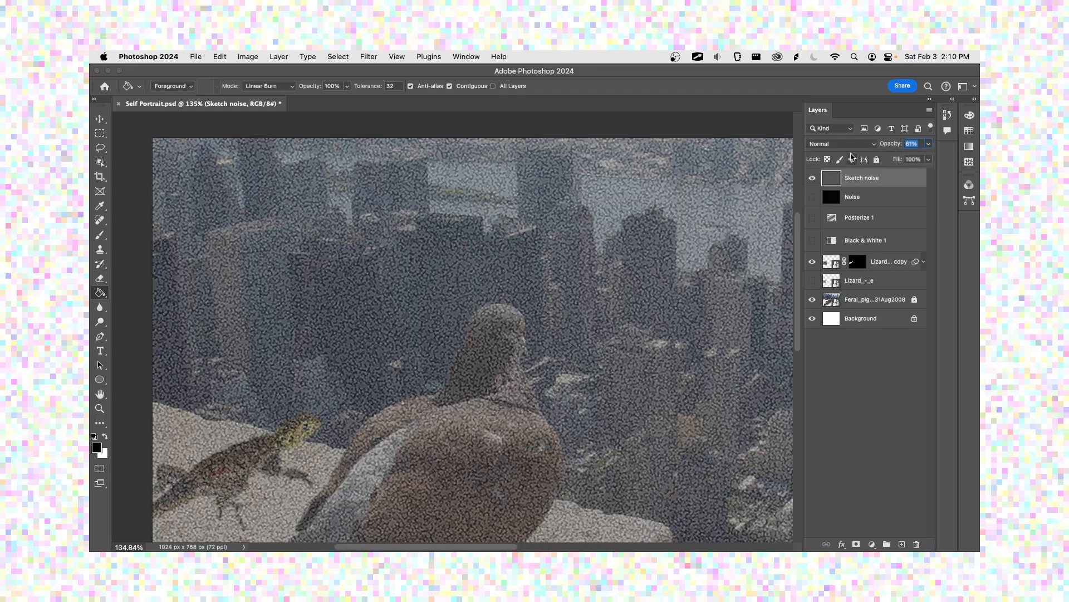
pyautogui.click(850, 145)
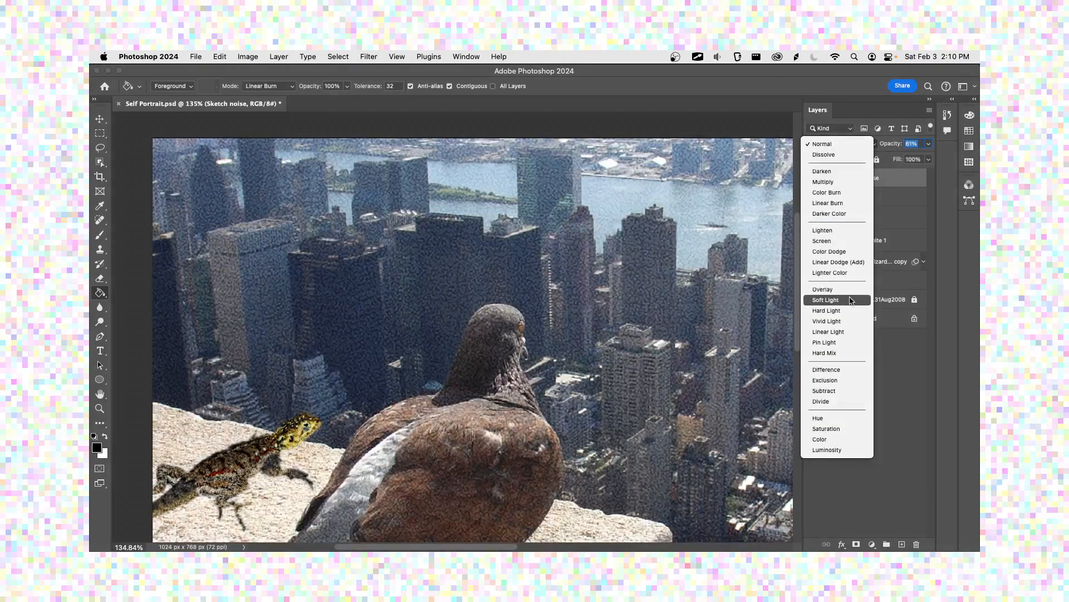
pyautogui.click(828, 299)
# Step: Compare the grain over the photo by alternating the visibility of the Sketch noise and Noise layers
pyautogui.moveTo(497, 329); pyautogui.dragTo(454, 271)
pyautogui.click(813, 177)
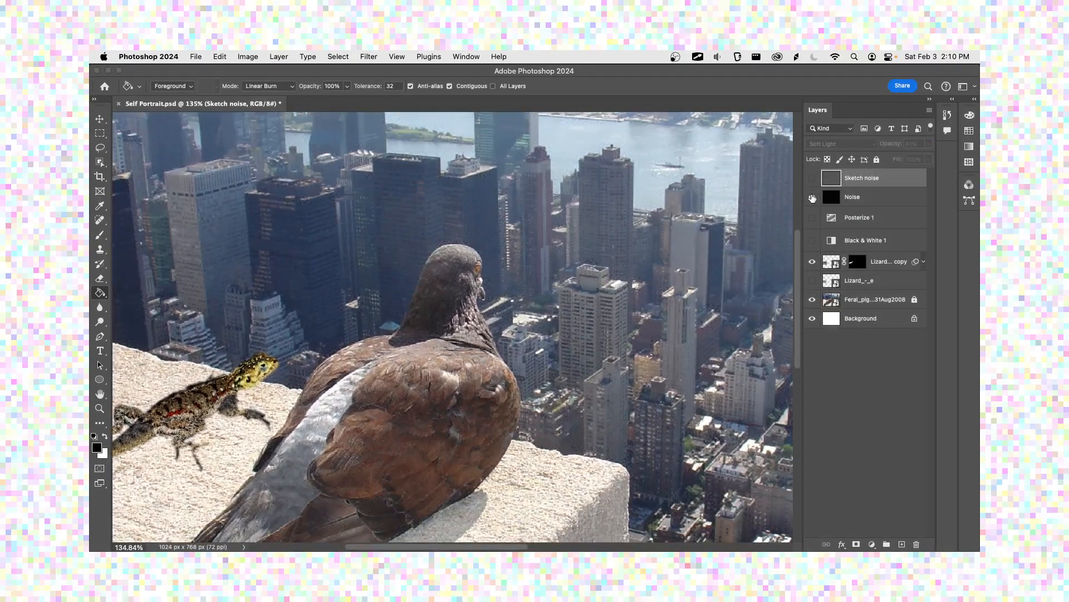
pyautogui.click(812, 197)
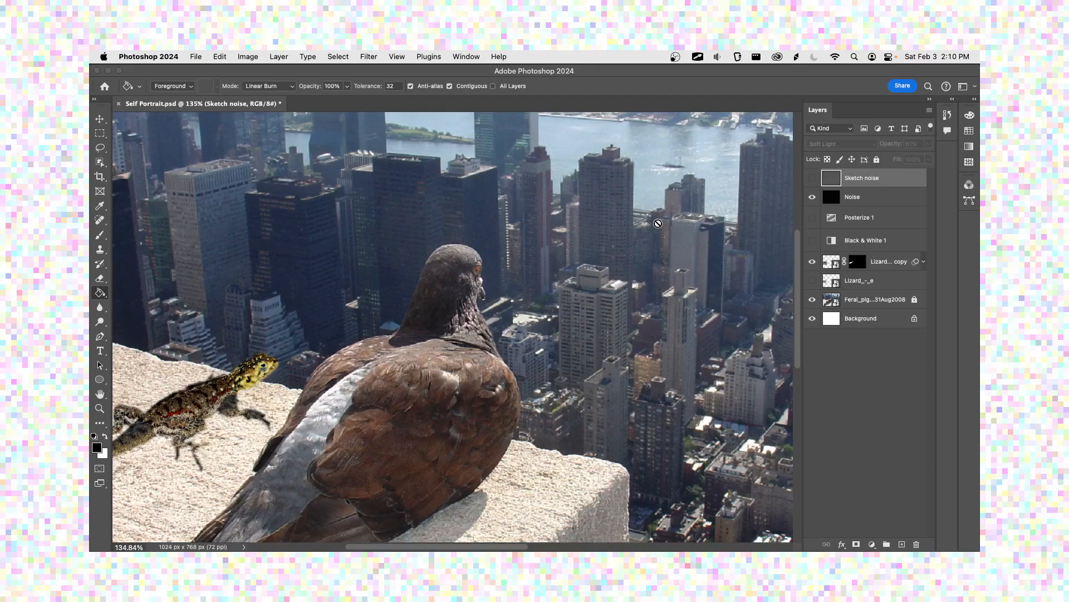
pyautogui.click(812, 197)
pyautogui.click(812, 178)
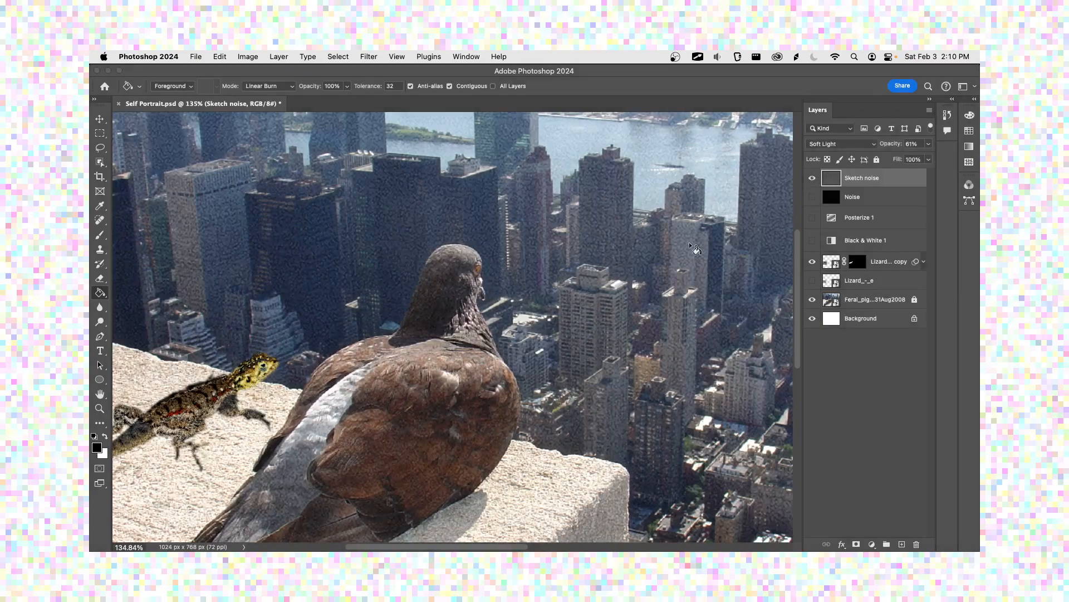
# Step: Check the sketch grain over the skyline and pigeon, and save the document
pyautogui.moveTo(465, 186); pyautogui.dragTo(483, 249)
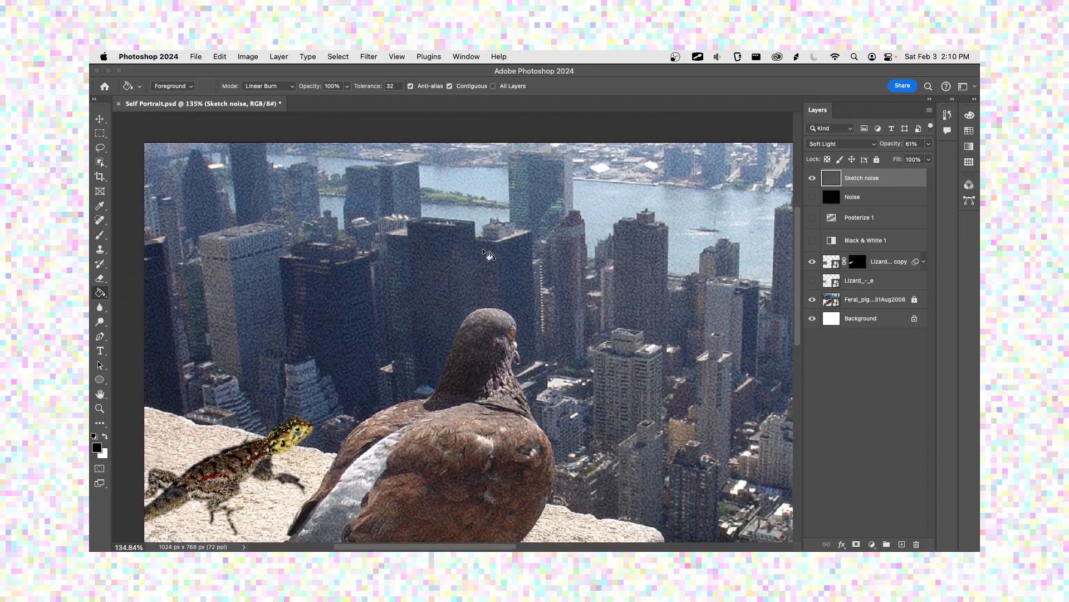
pyautogui.scroll(-3, 502, 279)
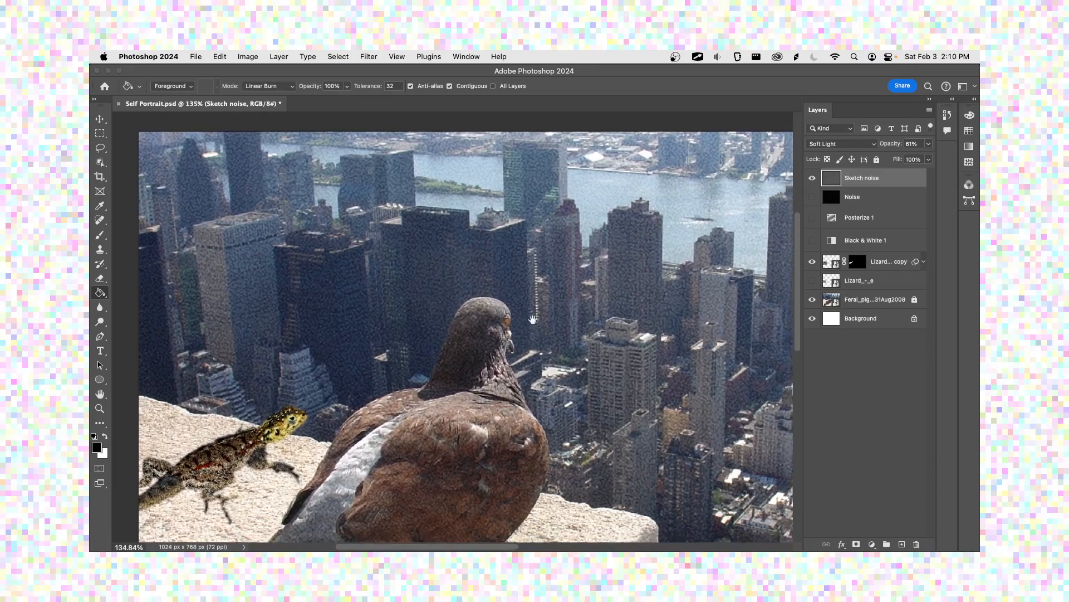
pyautogui.press('cmd+s')
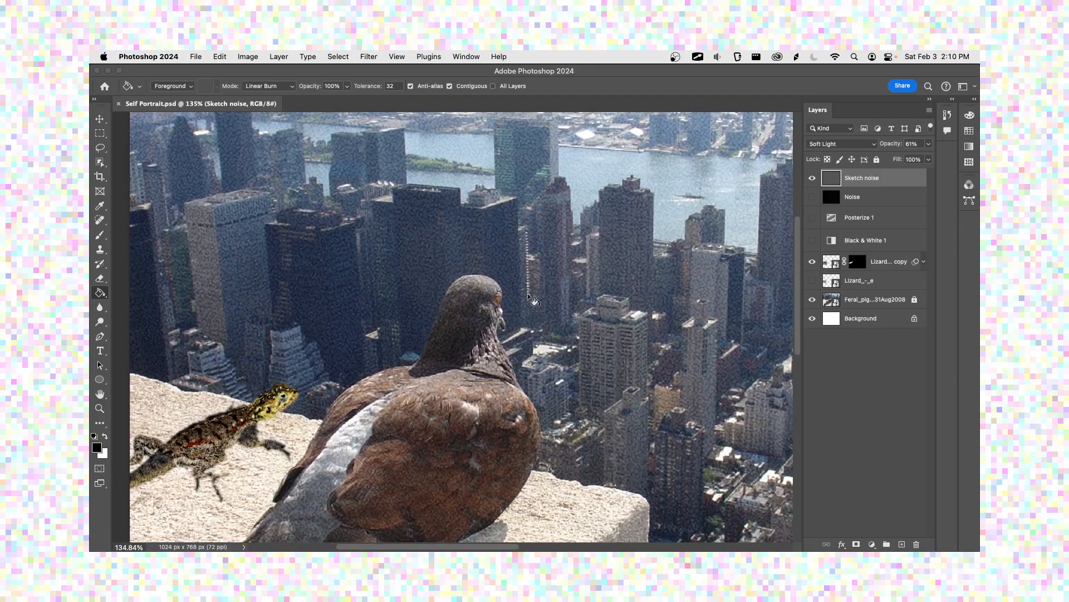
# Step: Show the Posterize 1 and Black & White 1 adjustments and move the Sketch noise layer between them
pyautogui.click(812, 218)
pyautogui.click(812, 240)
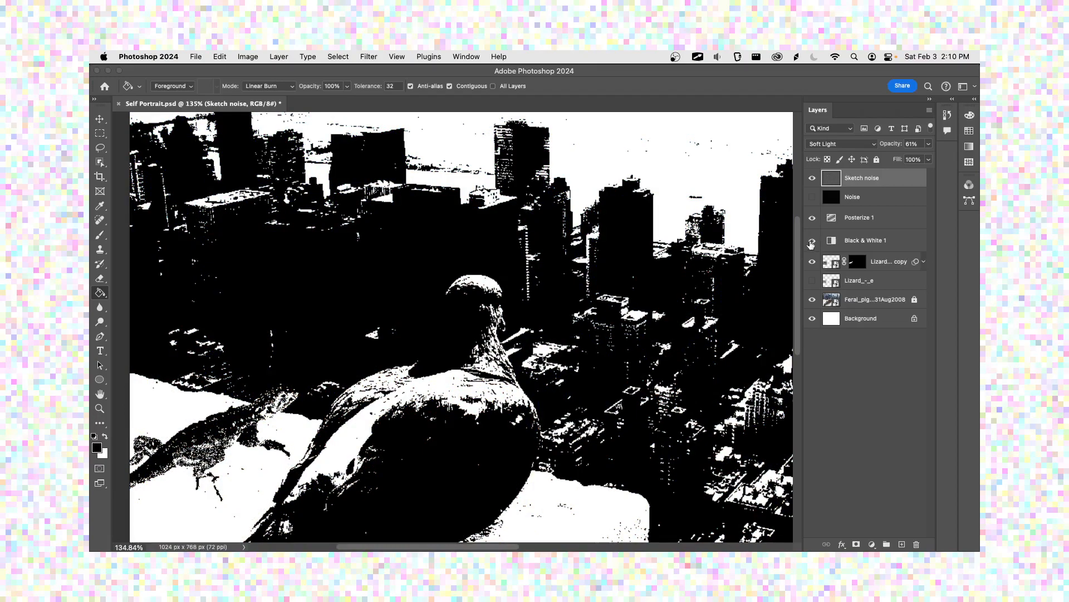
pyautogui.moveTo(866, 178); pyautogui.dragTo(868, 224)
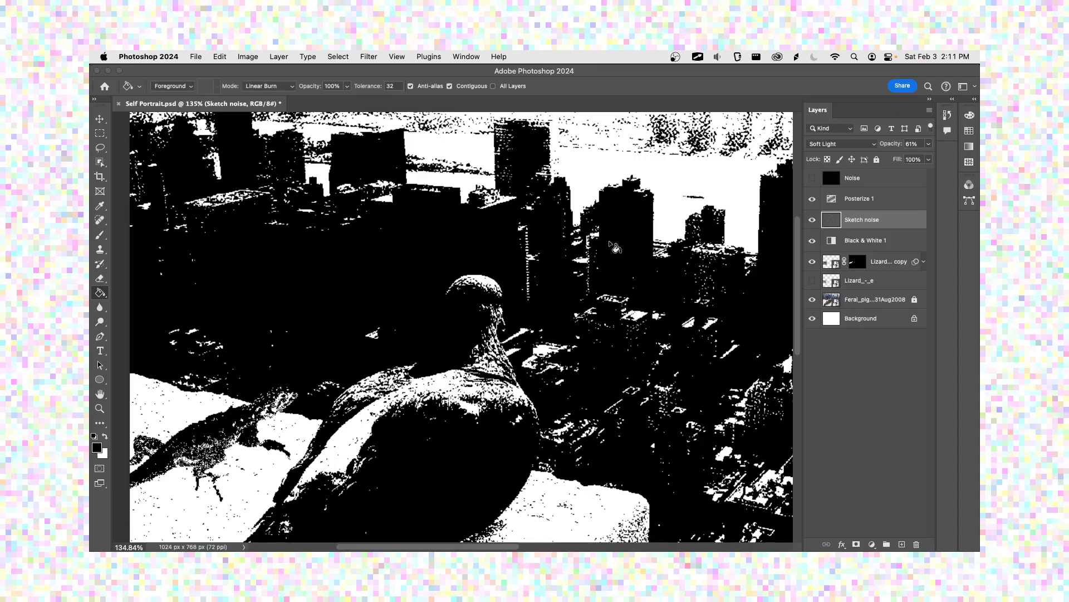
# Step: Compare the grainy black-and-white image with and without the Posterize 1 adjustment, keeping the Sketch noise layer selected
pyautogui.click(852, 240)
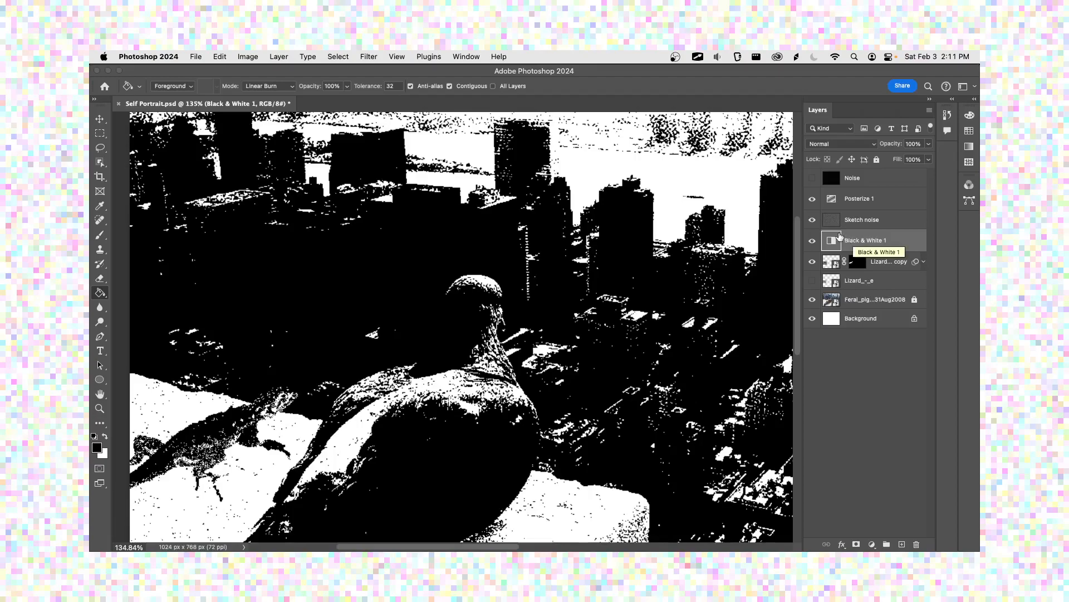
pyautogui.click(872, 223)
pyautogui.click(812, 199)
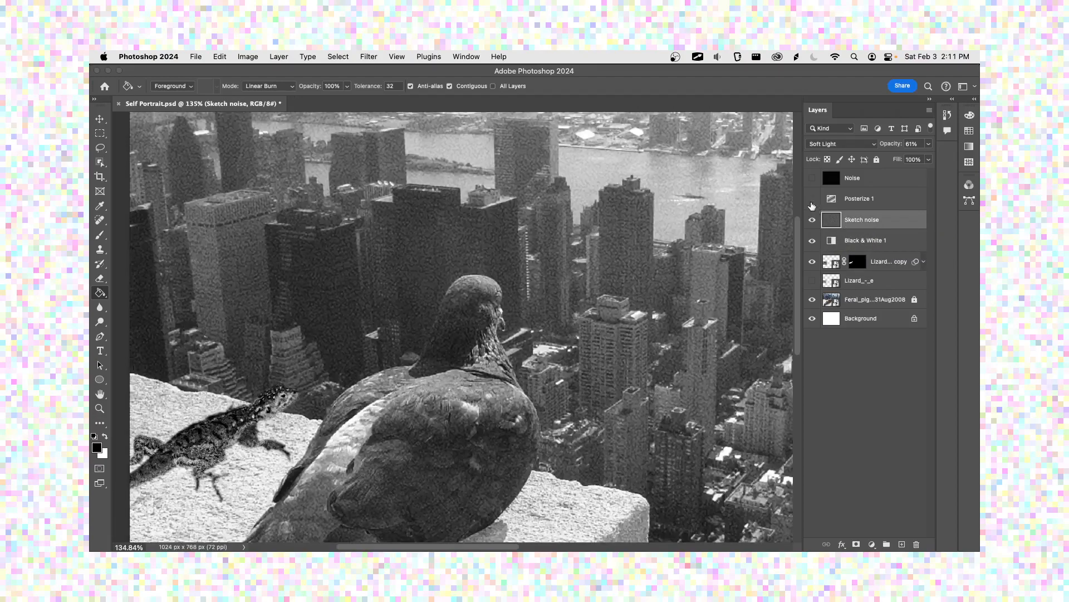
pyautogui.click(812, 201)
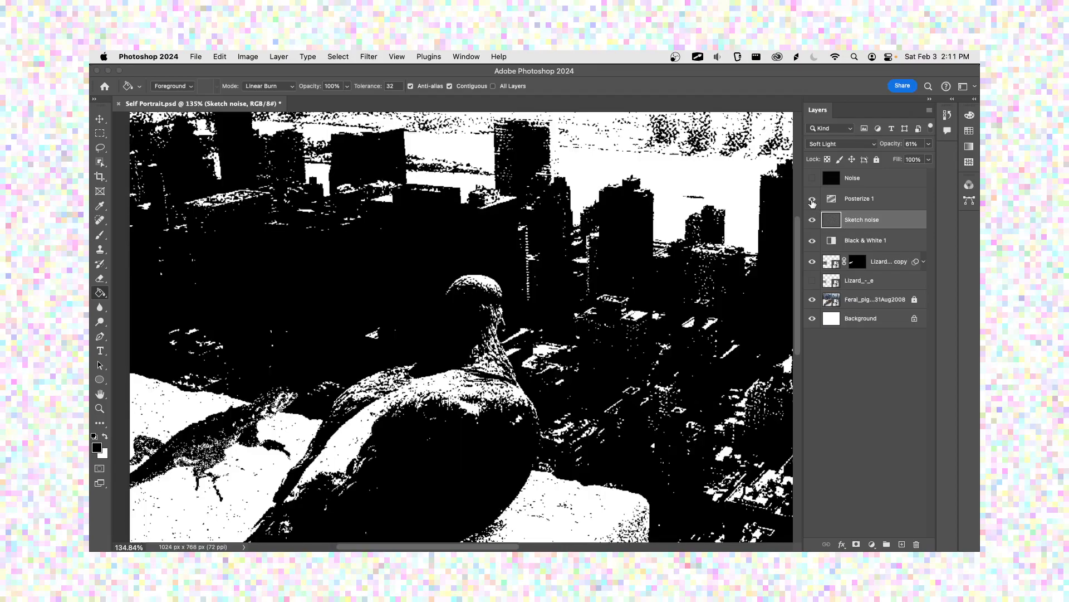
# Step: Reduce the Sketch noise layer's opacity to 40% beneath the Posterize 1 adjustment
pyautogui.moveTo(863, 219); pyautogui.dragTo(867, 207)
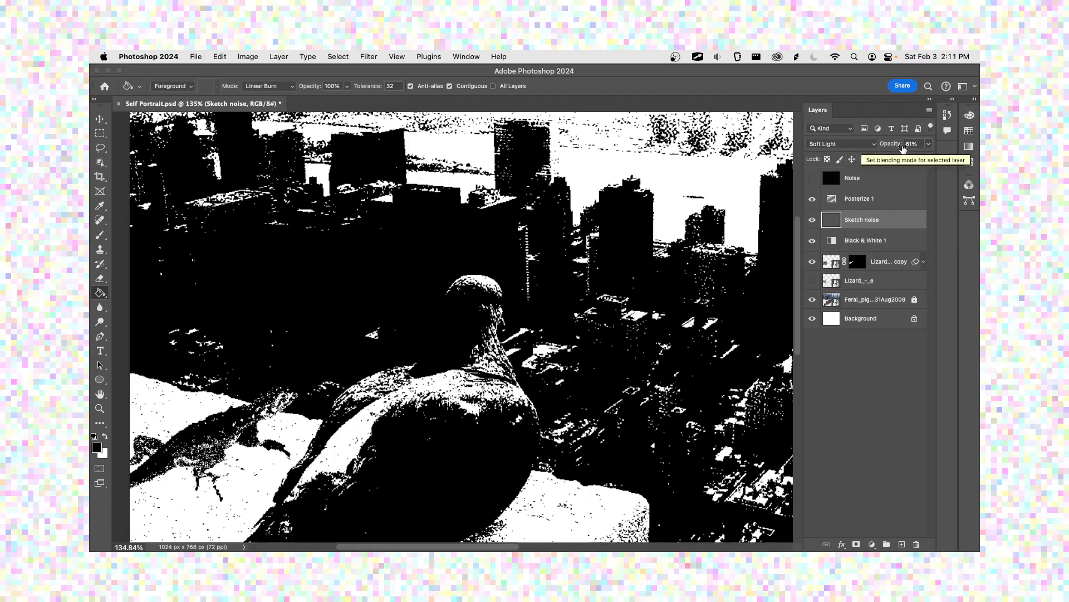
pyautogui.click(929, 143)
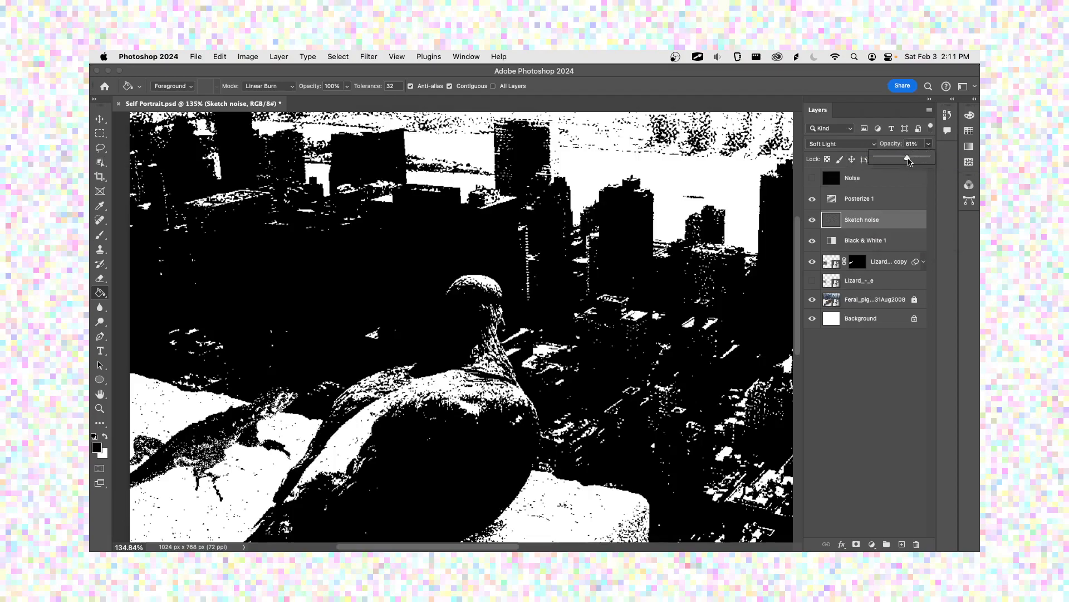
pyautogui.moveTo(907, 158)
pyautogui.mouseDown()
pyautogui.moveTo(879, 160)
pyautogui.moveTo(945, 166)
pyautogui.moveTo(897, 160)
pyautogui.mouseUp()
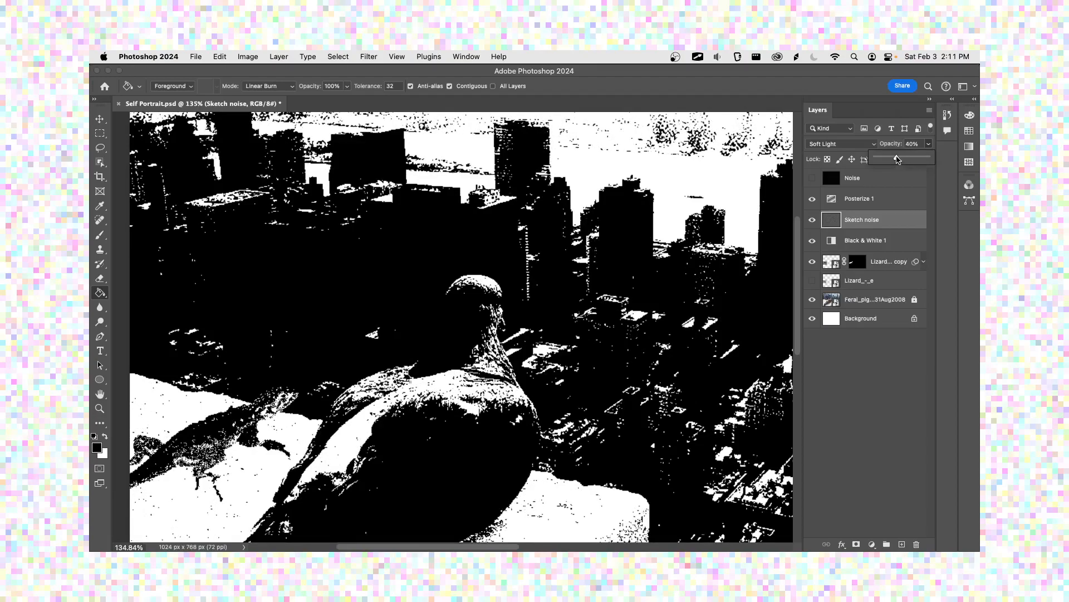
# Step: Add a Gradient Map adjustment layer at the top of the layer stack and delete its layer mask
pyautogui.click(928, 148)
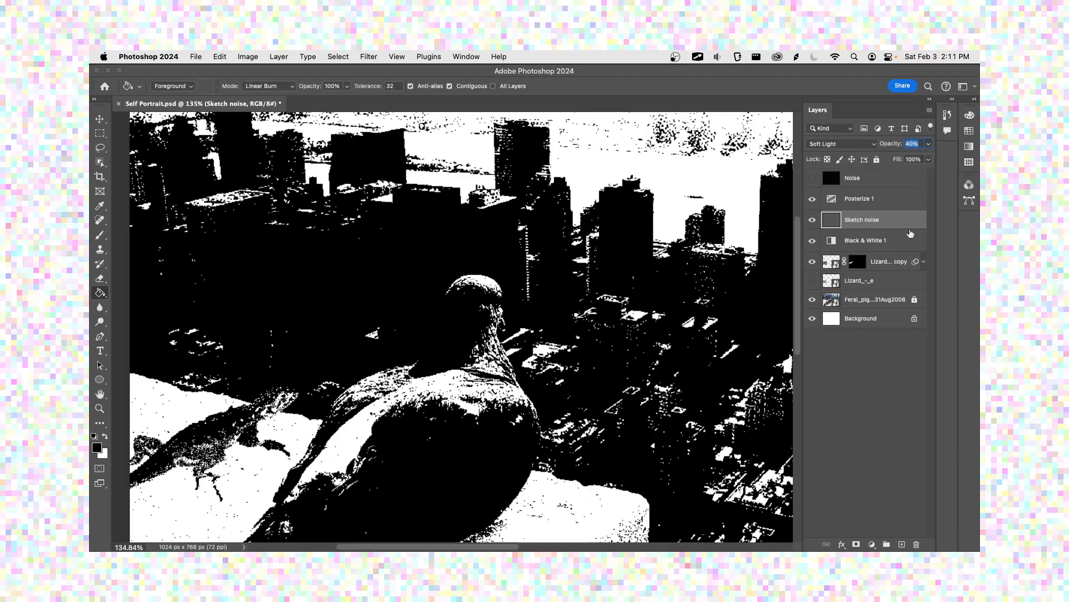
pyautogui.click(881, 364)
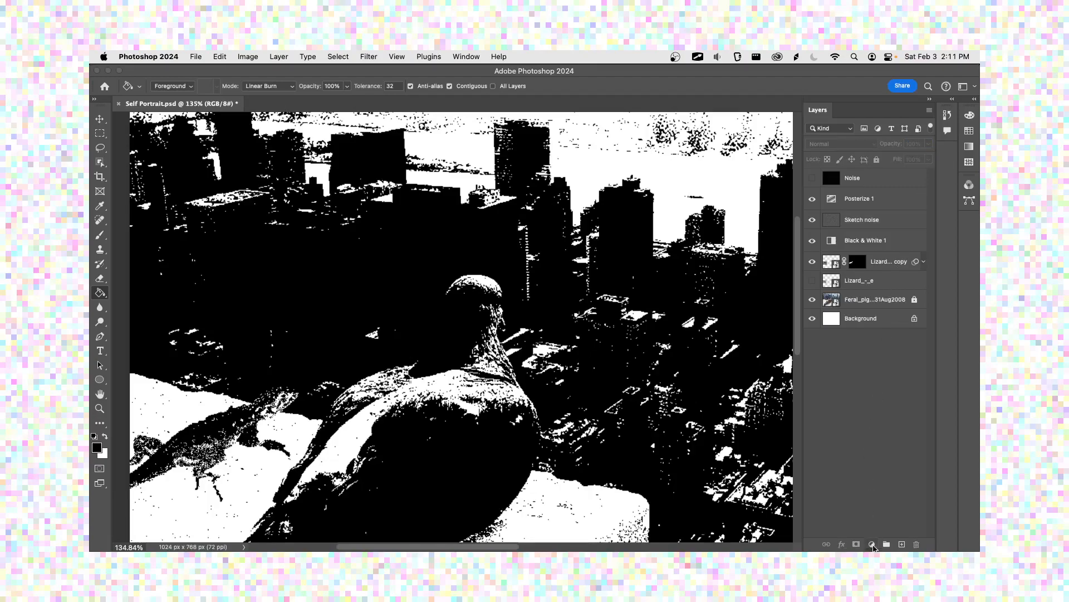
pyautogui.click(873, 545)
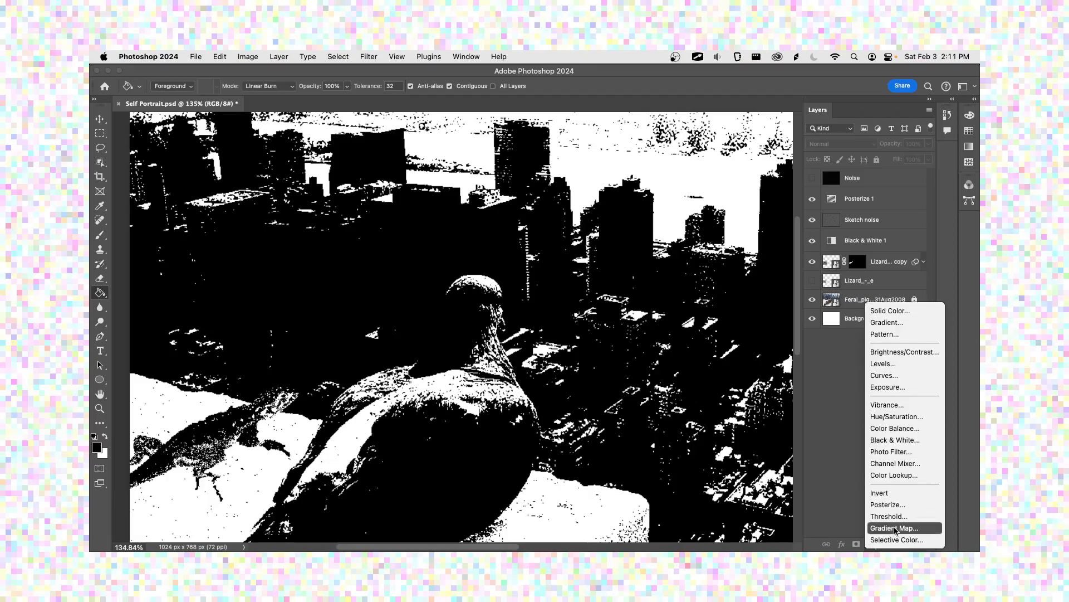
pyautogui.click(894, 528)
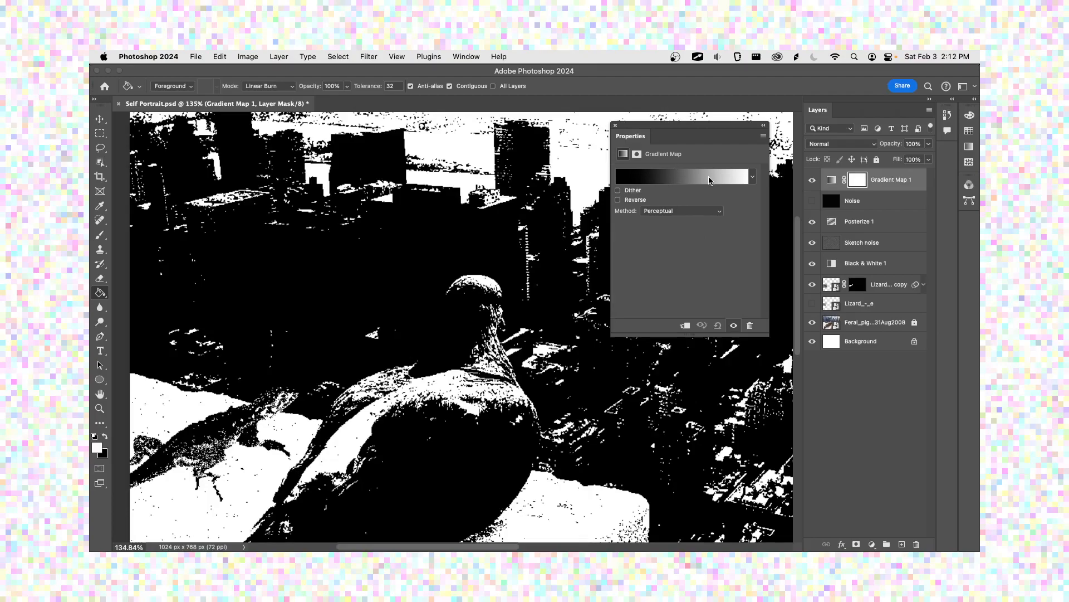
pyautogui.rightClick(863, 181)
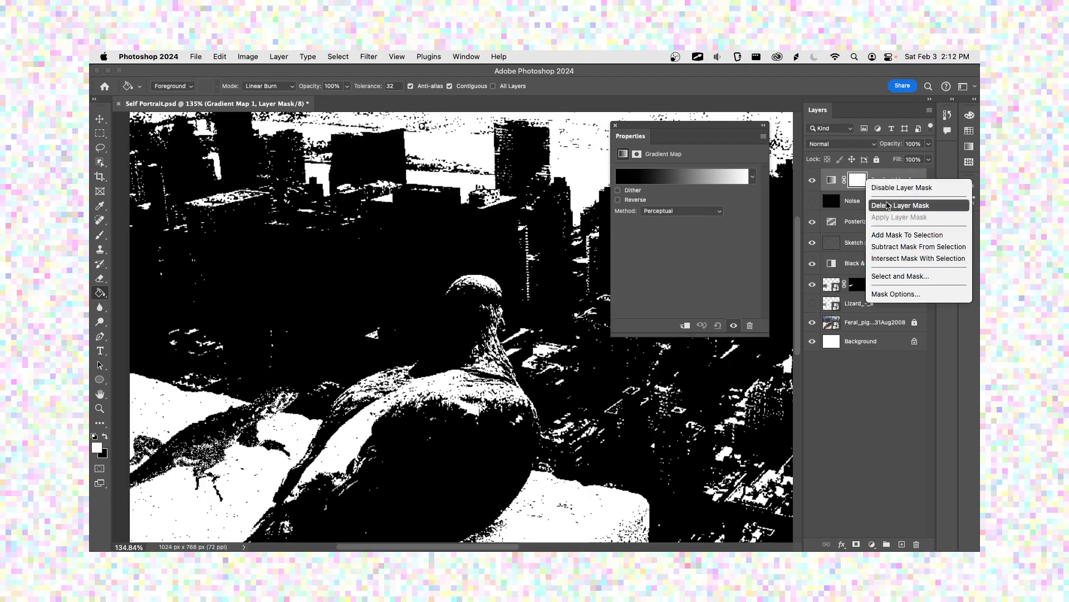
pyautogui.click(897, 205)
# Step: Open the Gradient Map 1 gradient for editing and reposition the editor over the image
pyautogui.click(691, 177)
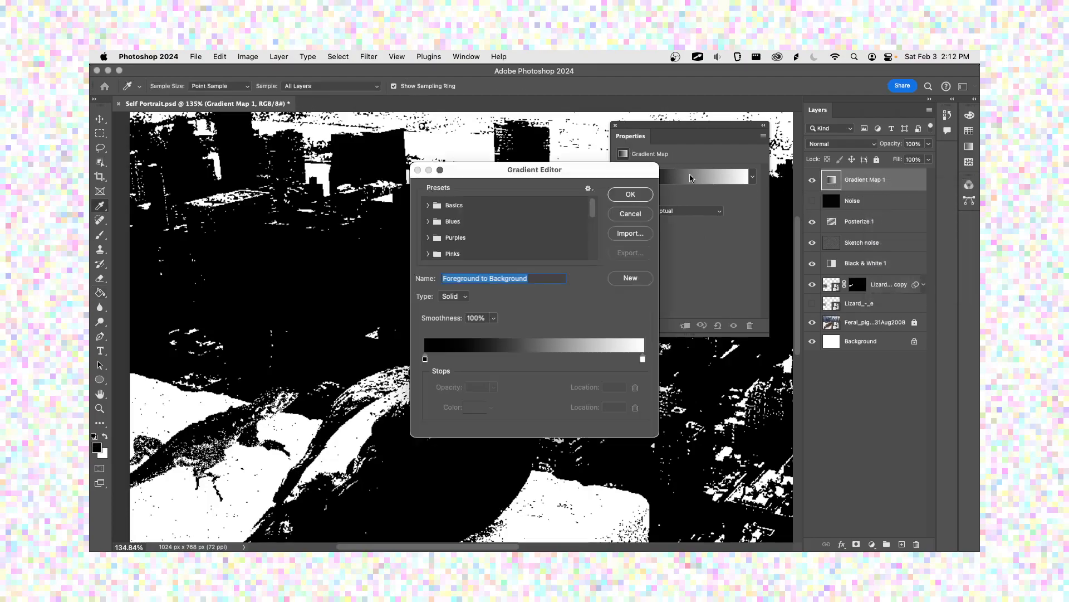
pyautogui.moveTo(515, 173); pyautogui.dragTo(442, 157)
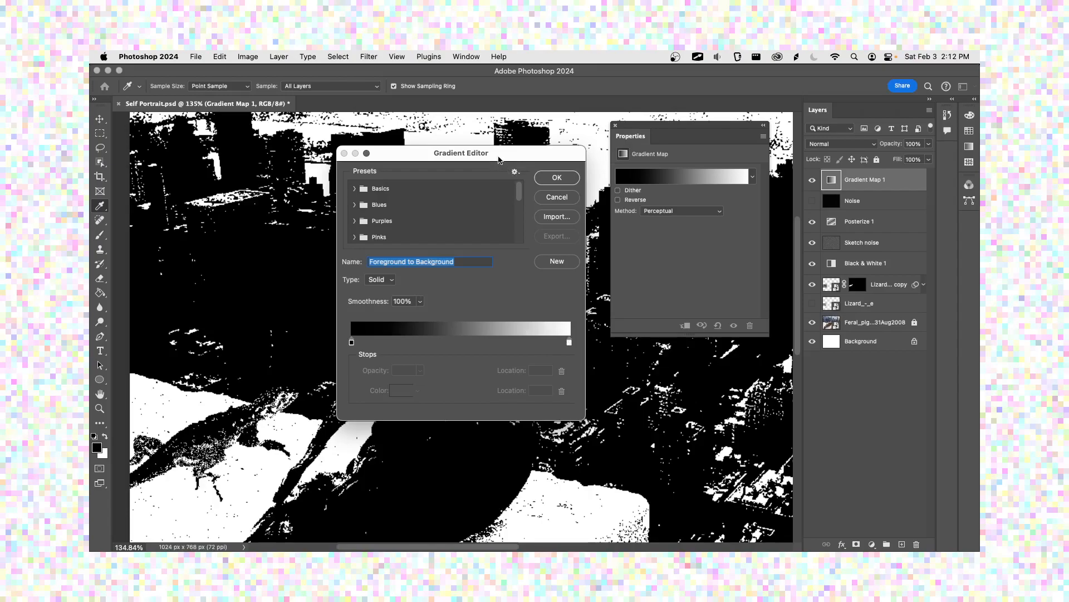
pyautogui.moveTo(500, 158); pyautogui.dragTo(607, 185)
# Step: Try shifting the gradient's midpoint toward the white stop, and move it back to the centre
pyautogui.moveTo(460, 368)
pyautogui.mouseDown()
pyautogui.moveTo(624, 368)
pyautogui.moveTo(459, 369)
pyautogui.mouseUp()
pyautogui.moveTo(568, 365); pyautogui.dragTo(607, 367)
pyautogui.moveTo(677, 369)
pyautogui.mouseDown()
pyautogui.moveTo(496, 369)
pyautogui.moveTo(696, 370)
pyautogui.mouseUp()
pyautogui.moveTo(602, 365); pyautogui.dragTo(566, 367)
# Step: Set the color of the gradient's black start stop to light periwinkle blue (999de2)
pyautogui.click(460, 369)
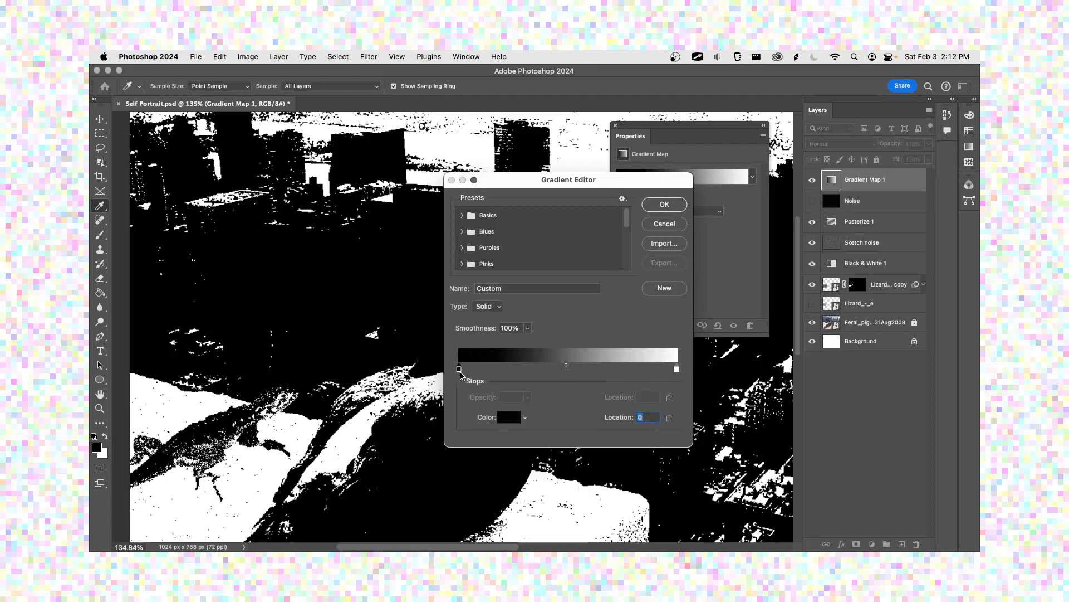
pyautogui.click(509, 416)
pyautogui.moveTo(597, 357); pyautogui.dragTo(584, 301)
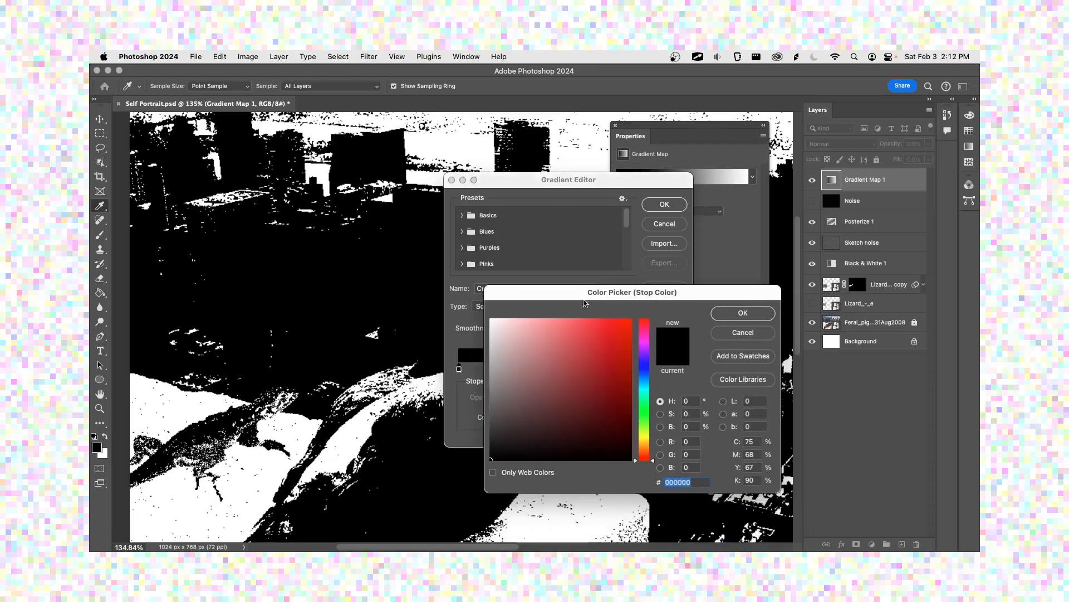
pyautogui.moveTo(644, 400); pyautogui.dragTo(644, 366)
pyautogui.click(552, 326)
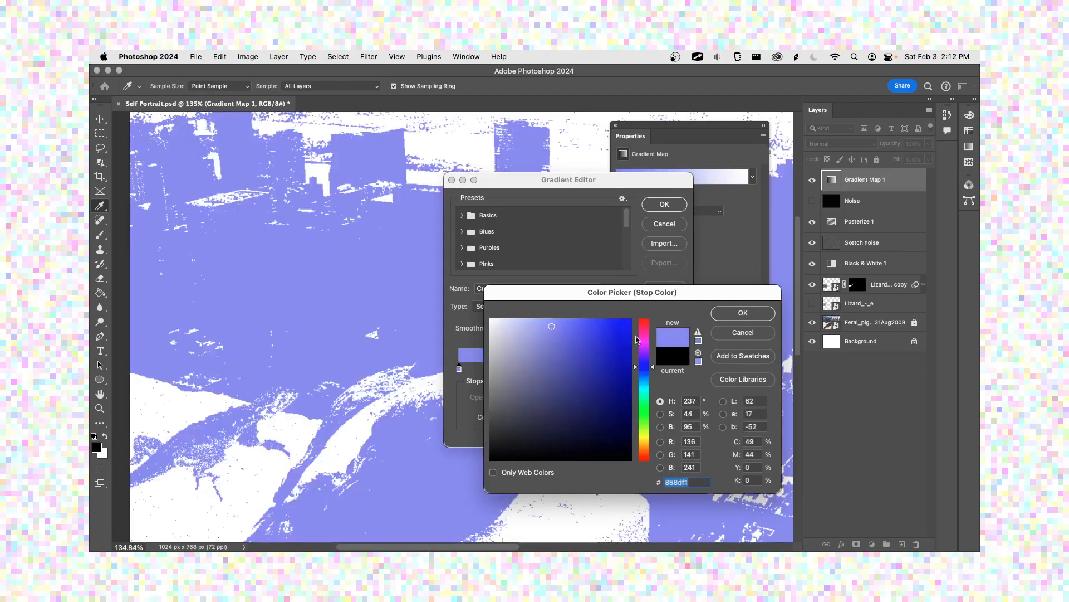
pyautogui.click(535, 335)
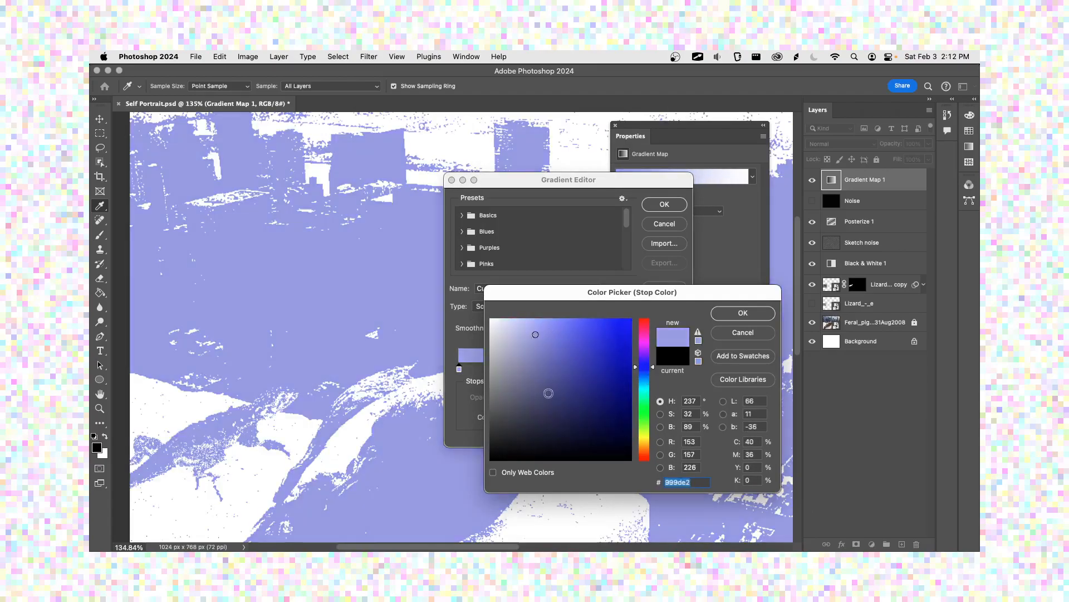
pyautogui.click(719, 315)
# Step: Change the gradient's white end stop to light mint green (about 97edda) and apply the edited gradient
pyautogui.click(674, 371)
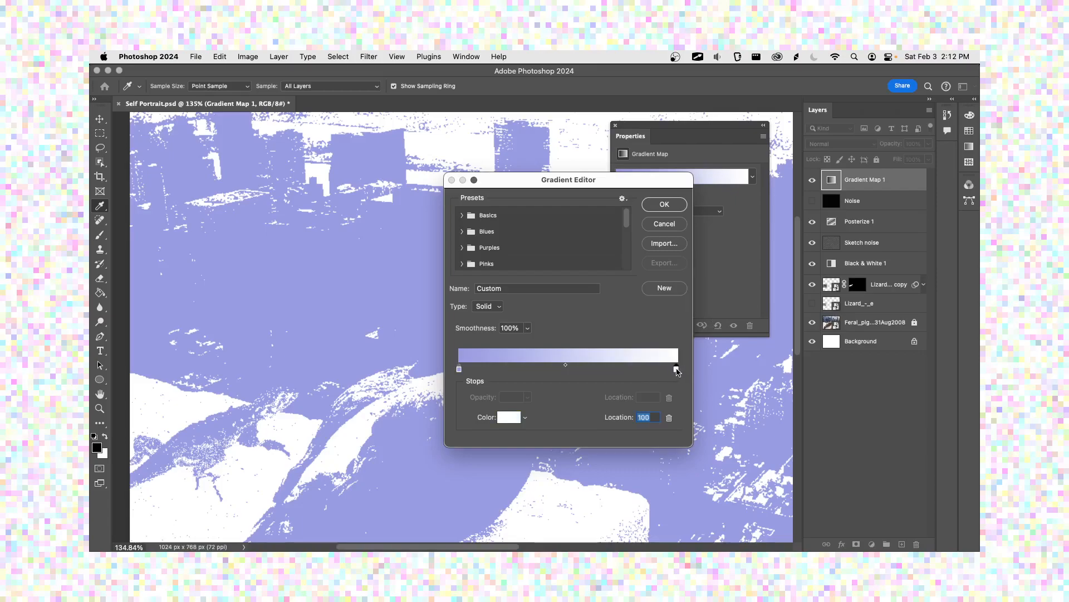
pyautogui.doubleClick(677, 371)
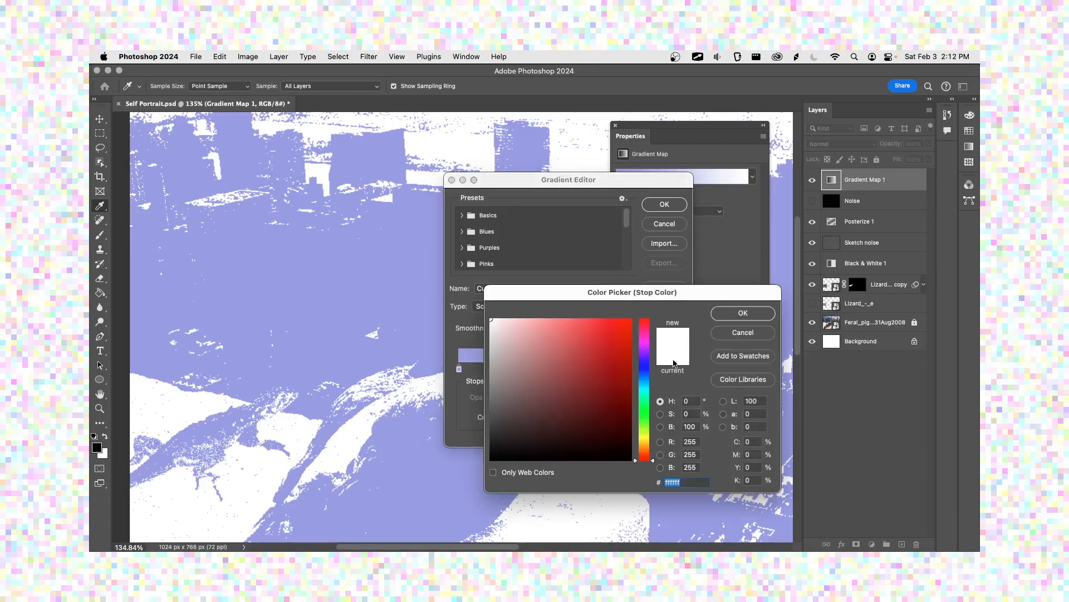
pyautogui.click(644, 351)
pyautogui.click(559, 331)
pyautogui.moveTo(558, 330); pyautogui.dragTo(515, 347)
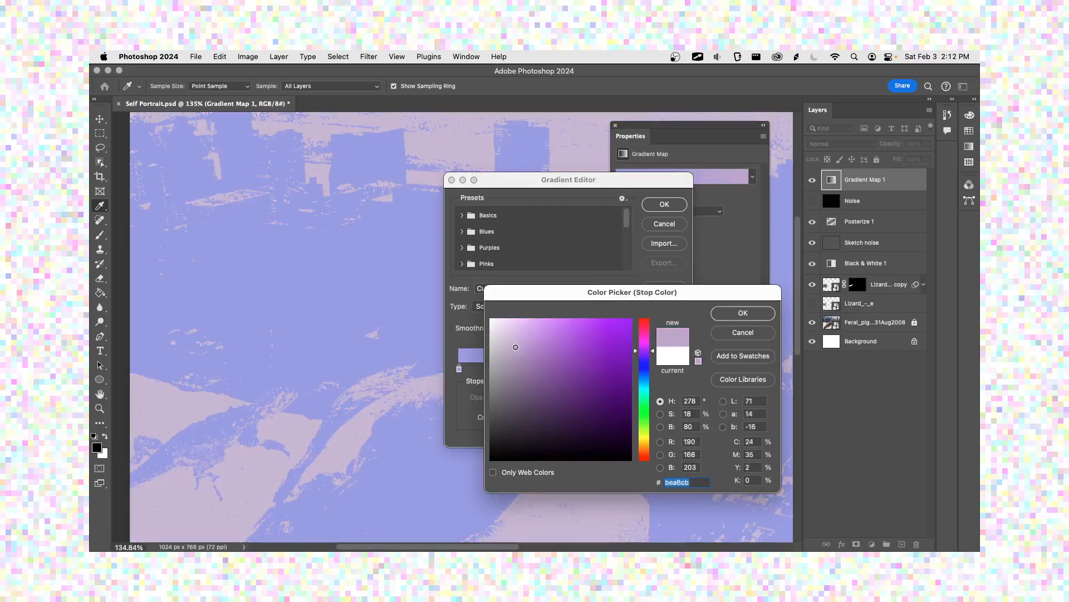
pyautogui.moveTo(637, 353)
pyautogui.mouseDown()
pyautogui.moveTo(638, 343)
pyautogui.moveTo(644, 395)
pyautogui.mouseUp()
pyautogui.click(532, 330)
pyautogui.click(567, 329)
pyautogui.click(536, 325)
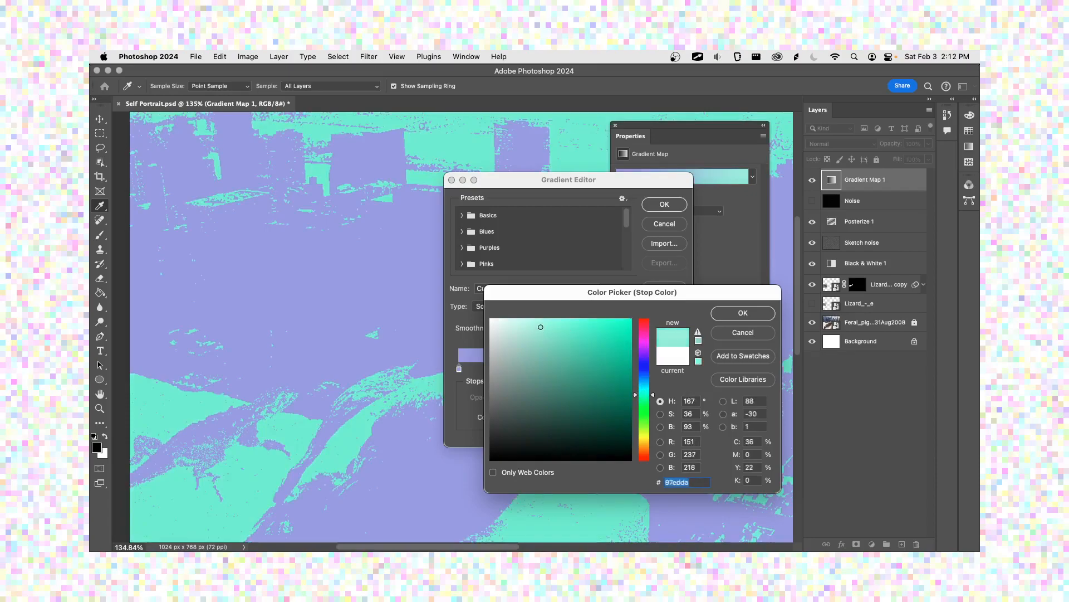
pyautogui.click(715, 311)
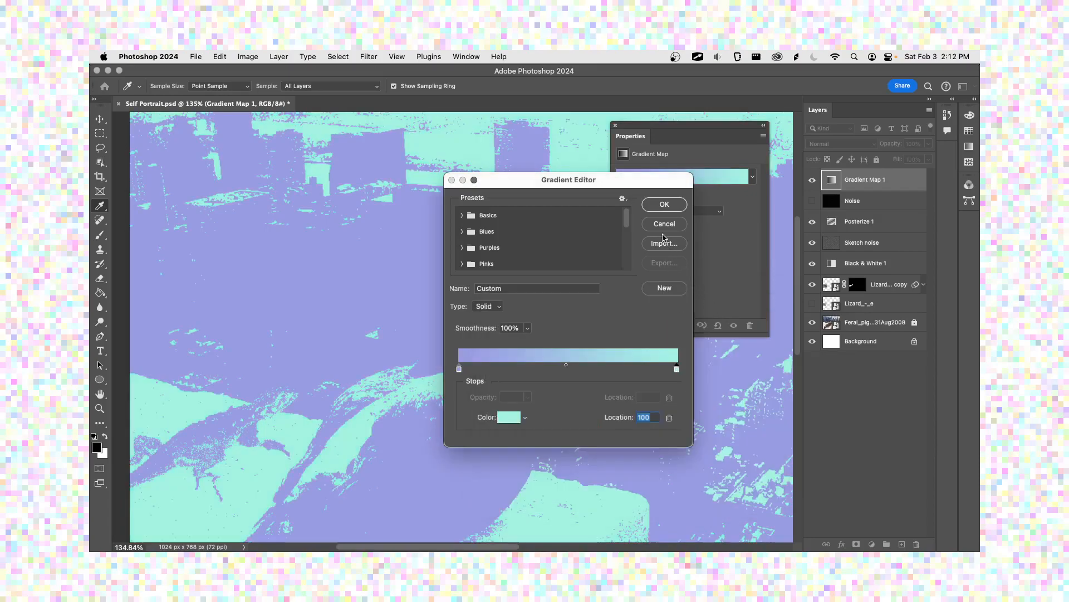
pyautogui.click(665, 207)
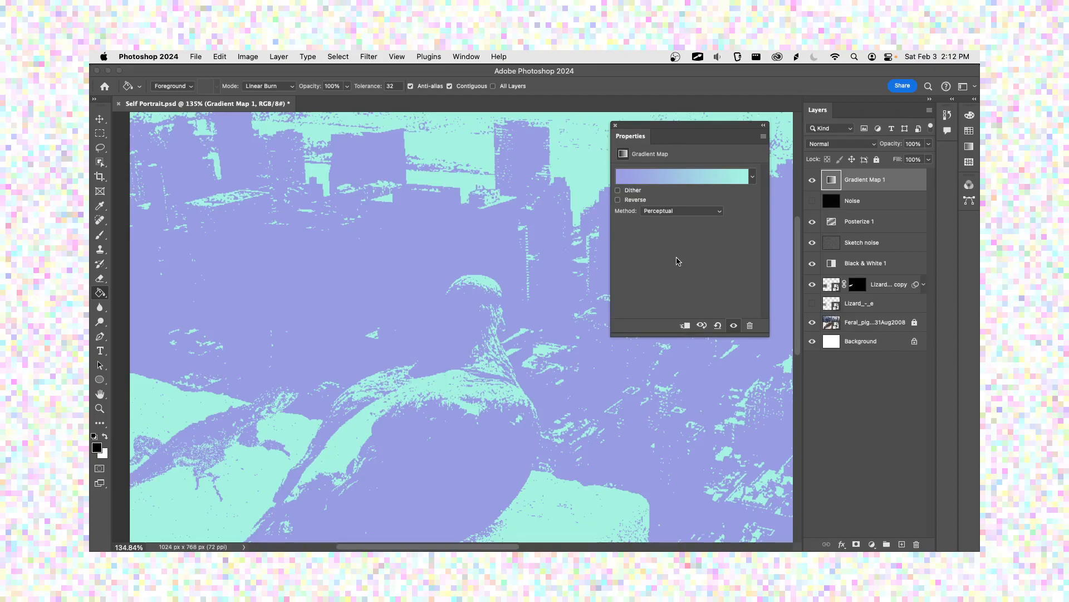
# Step: Reduce the Sketch noise layer's opacity to 34% beneath the Posterize 1 adjustment
pyautogui.click(862, 243)
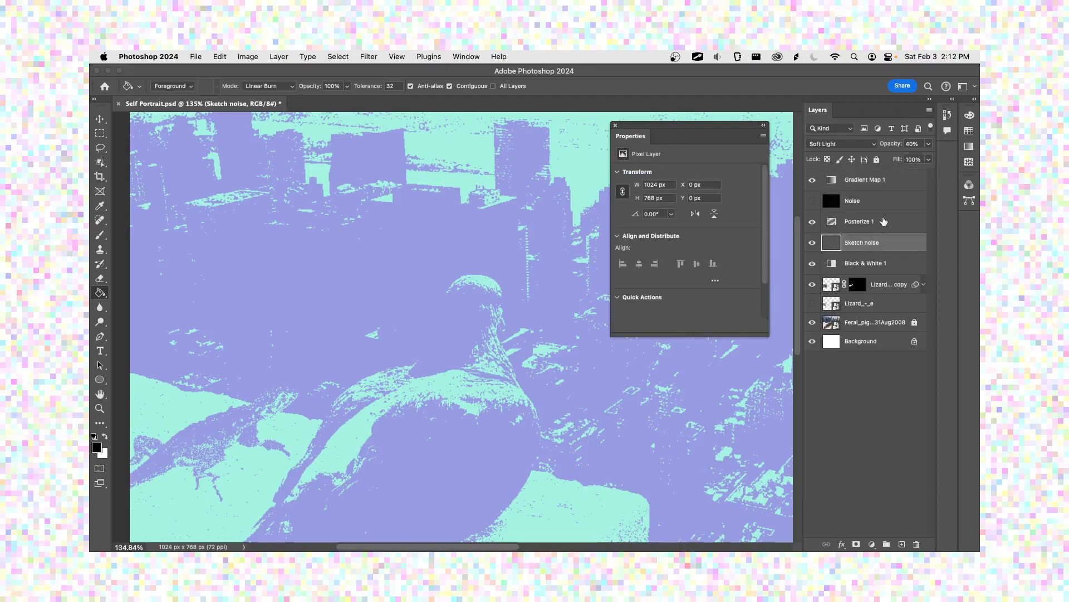
pyautogui.click(929, 143)
pyautogui.moveTo(897, 160)
pyautogui.mouseDown()
pyautogui.moveTo(906, 159)
pyautogui.moveTo(895, 159)
pyautogui.mouseUp()
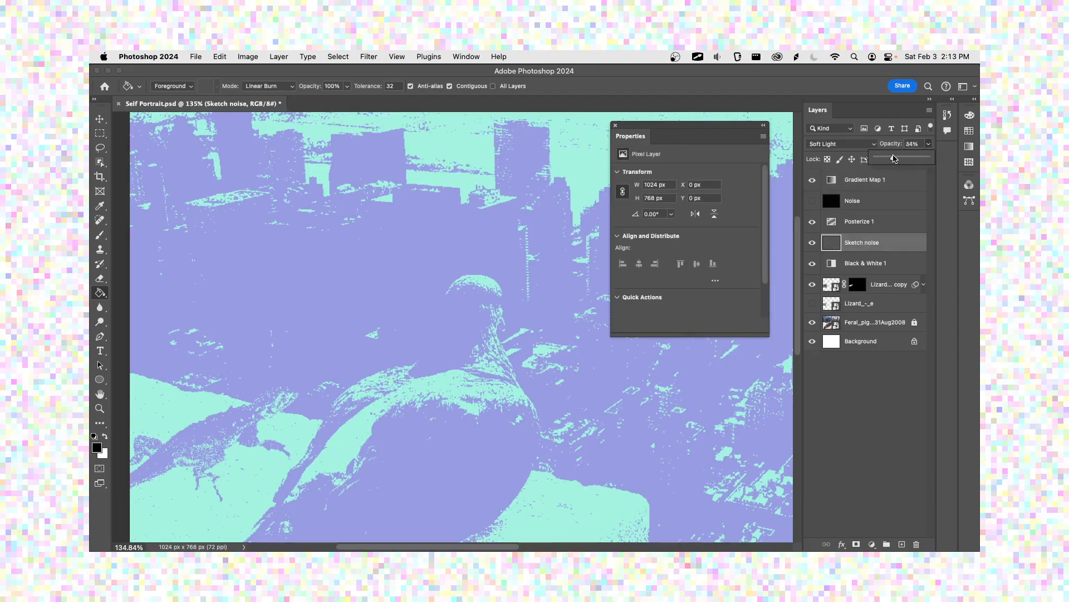
pyautogui.click(928, 144)
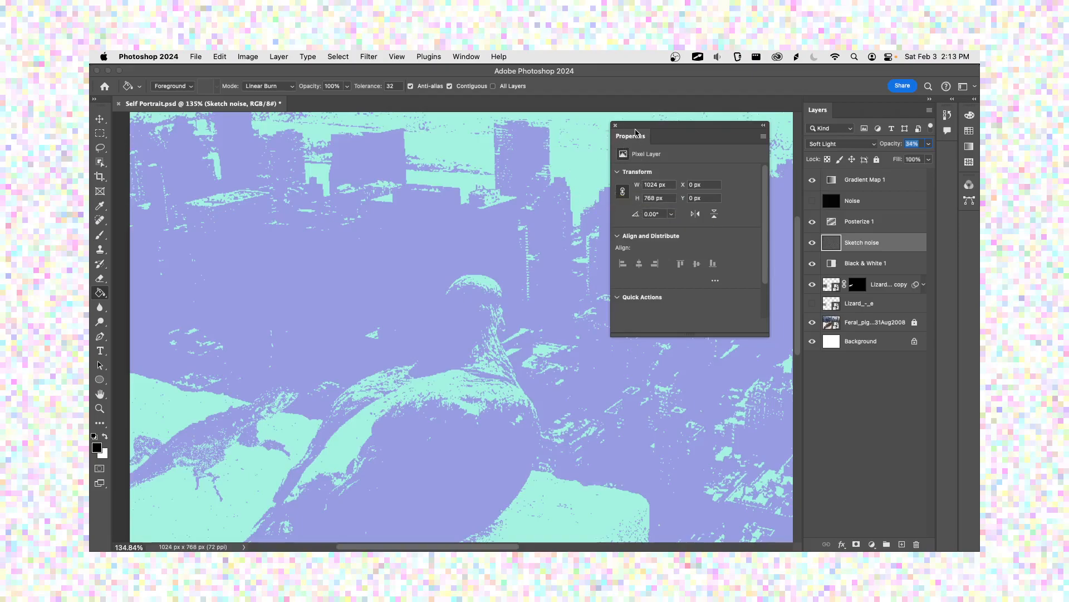
# Step: Set the Posterize 1 adjustment layer to 4 levels
pyautogui.click(616, 127)
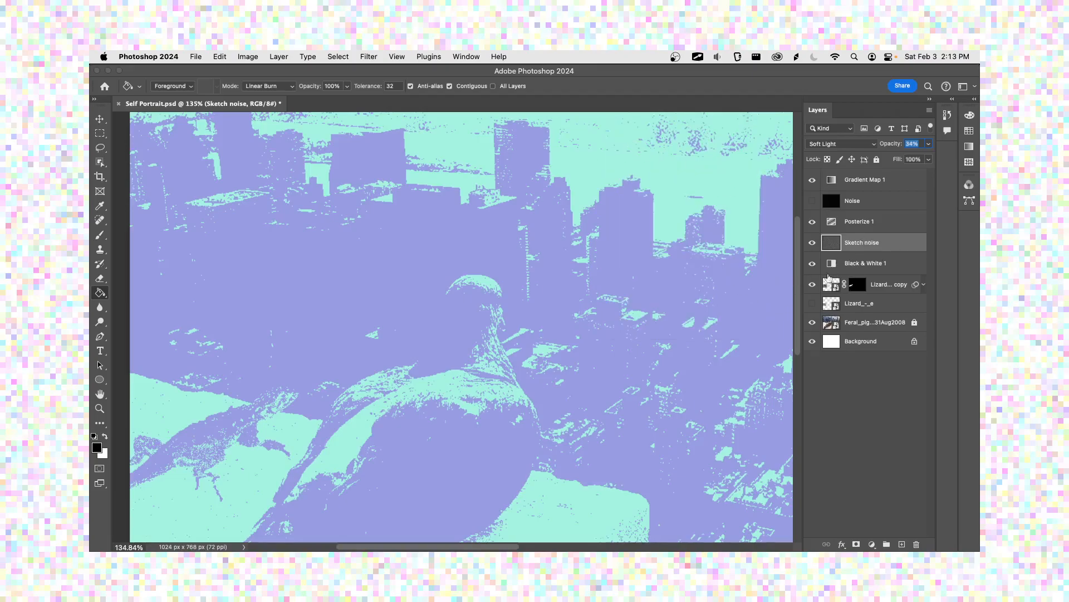
pyautogui.click(855, 223)
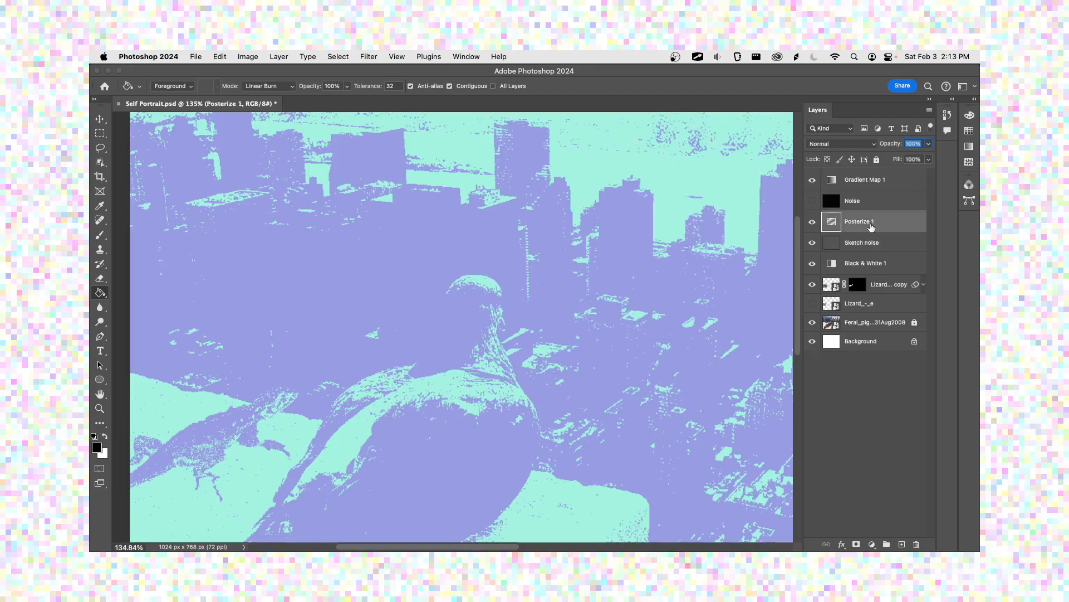
pyautogui.doubleClick(828, 225)
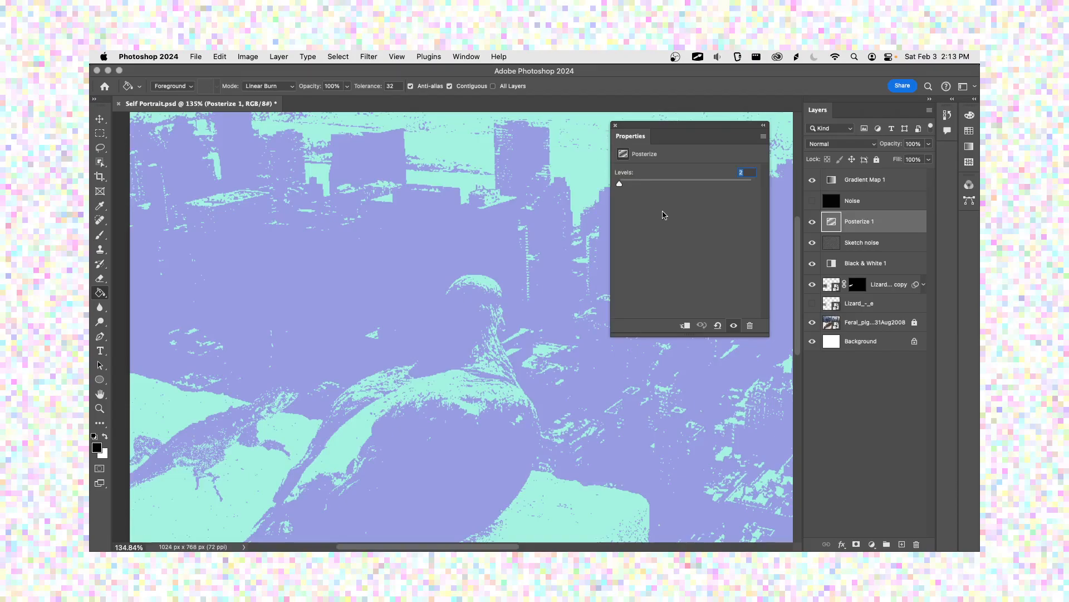
pyautogui.write('4')
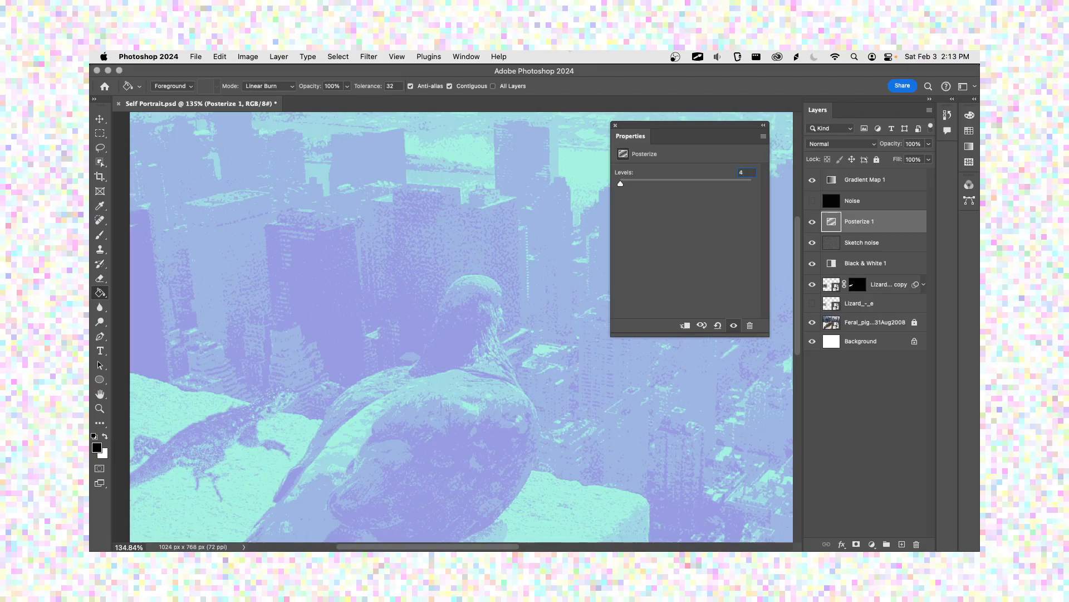
pyautogui.click(616, 126)
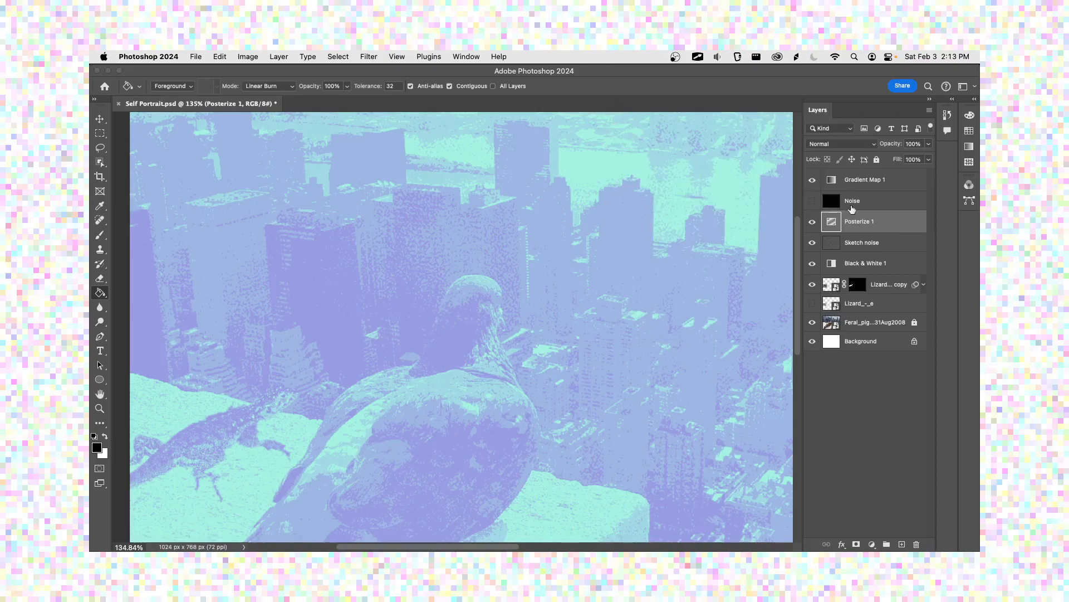
# Step: Add two extra color stops to the Gradient Map 1 gradient, at locations of about 24% and 73%
pyautogui.click(865, 182)
pyautogui.doubleClick(833, 182)
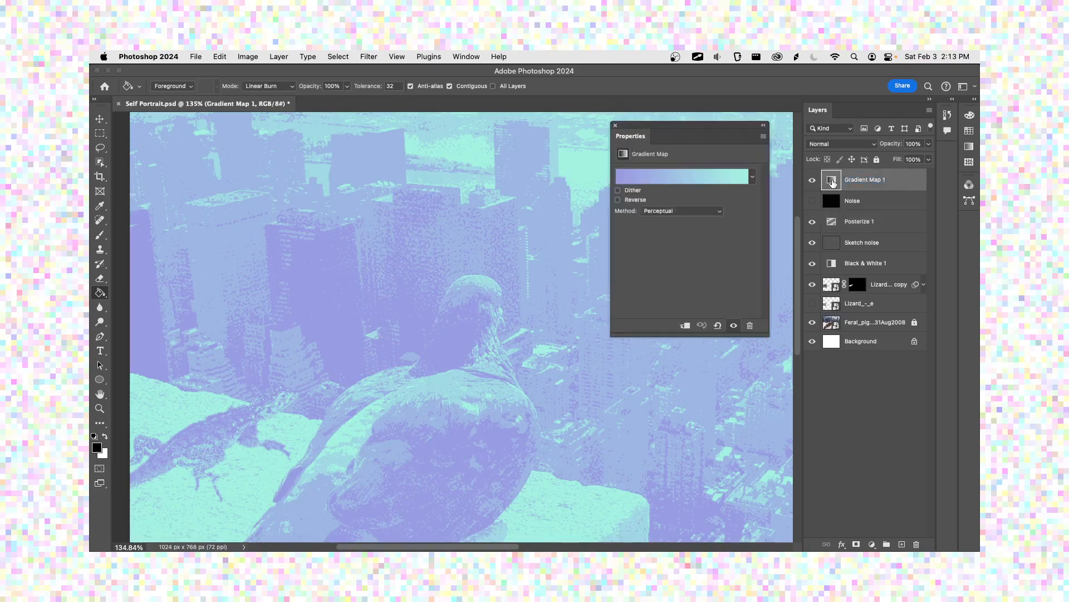
pyautogui.click(688, 176)
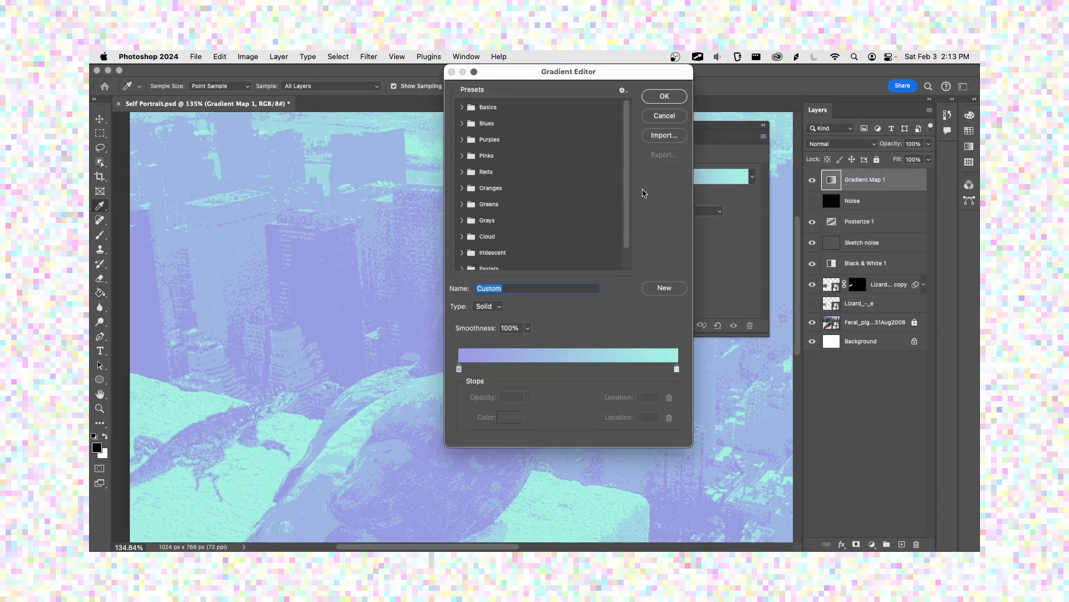
pyautogui.moveTo(551, 76); pyautogui.dragTo(707, 111)
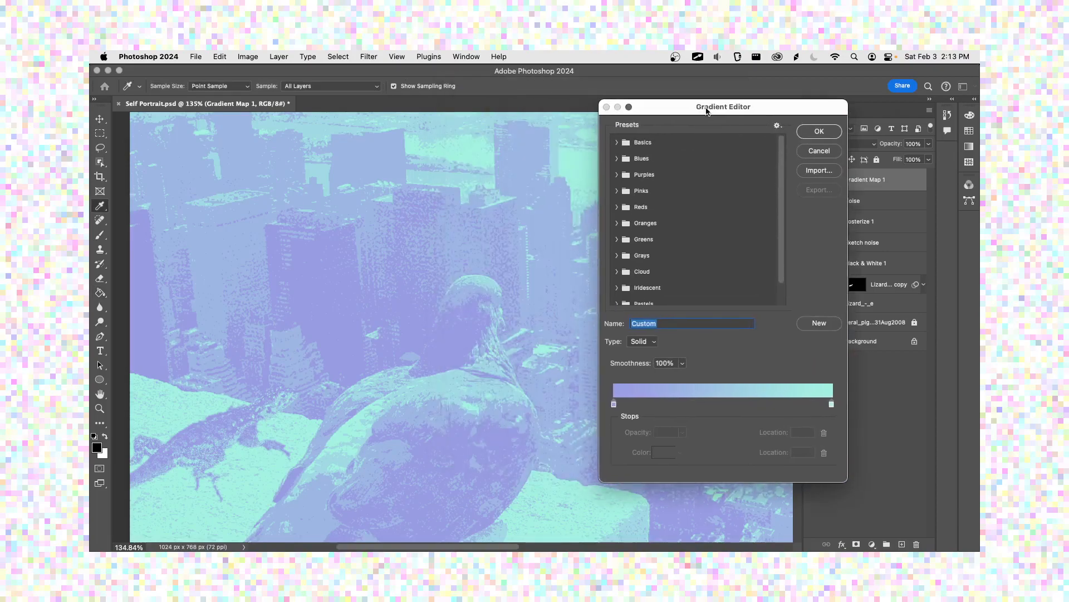
pyautogui.click(730, 406)
pyautogui.moveTo(730, 406); pyautogui.dragTo(666, 406)
pyautogui.click(762, 406)
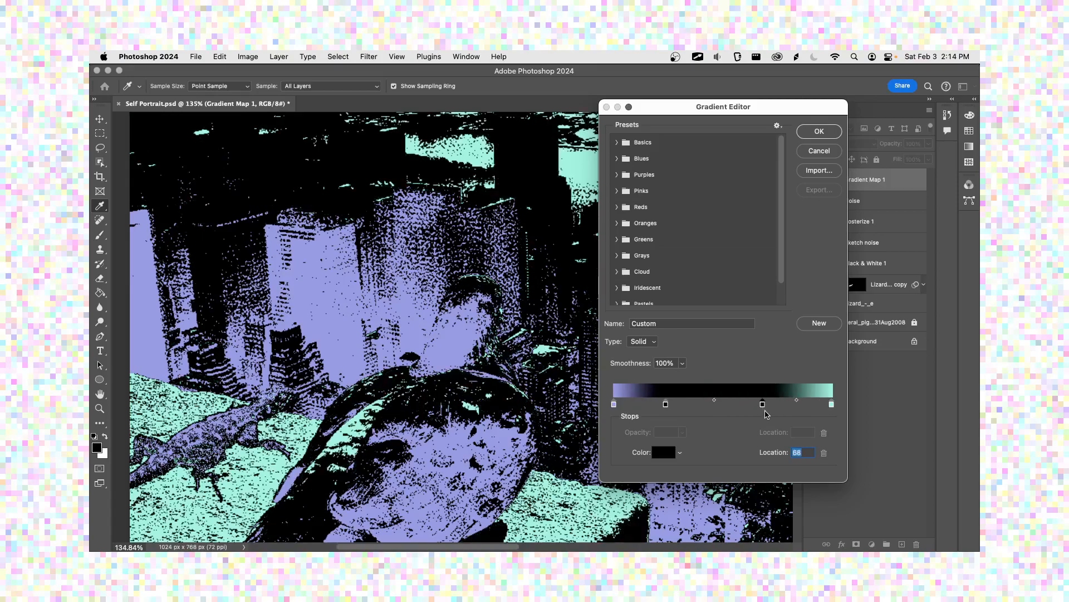
pyautogui.moveTo(763, 406); pyautogui.dragTo(774, 406)
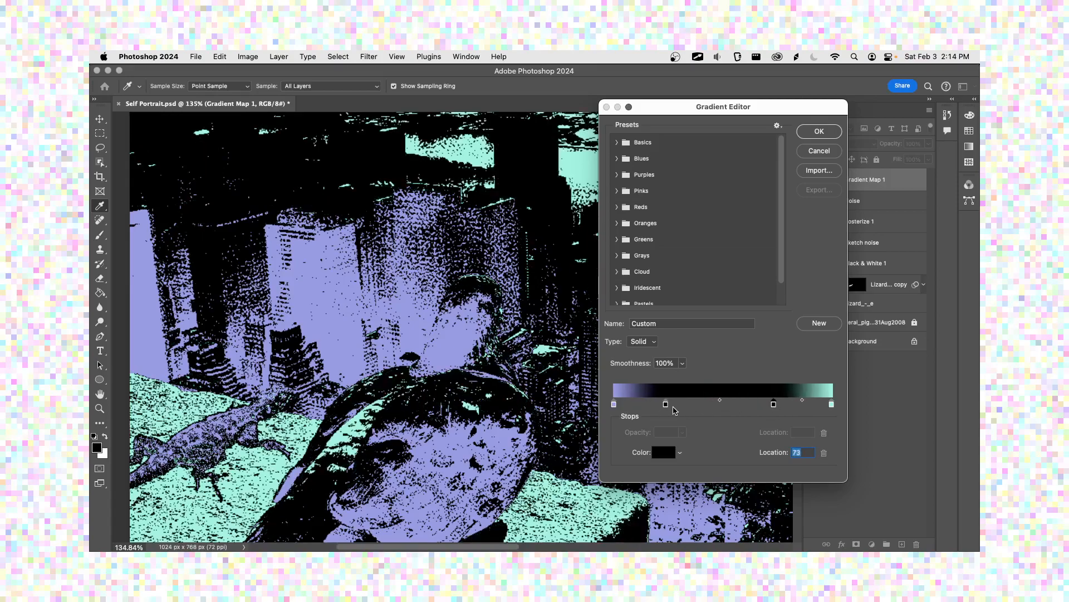
# Step: Set the color of the gradient stop at 24% to purple (723cb4)
pyautogui.click(665, 404)
pyautogui.click(663, 452)
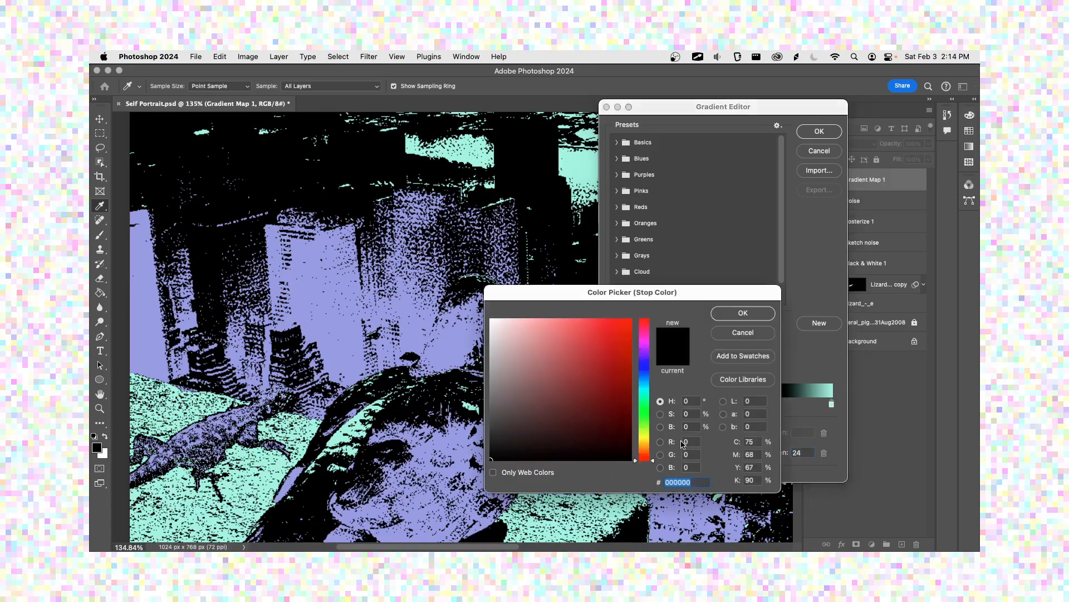
pyautogui.moveTo(665, 295); pyautogui.dragTo(832, 276)
pyautogui.click(741, 339)
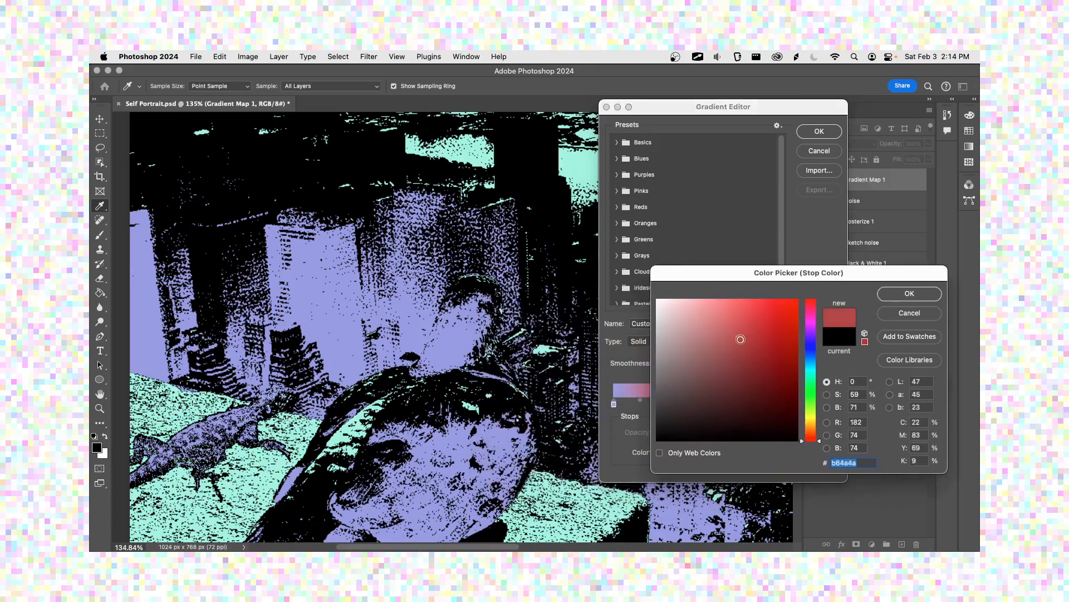
pyautogui.moveTo(811, 359)
pyautogui.mouseDown()
pyautogui.moveTo(811, 336)
pyautogui.moveTo(752, 341)
pyautogui.mouseUp()
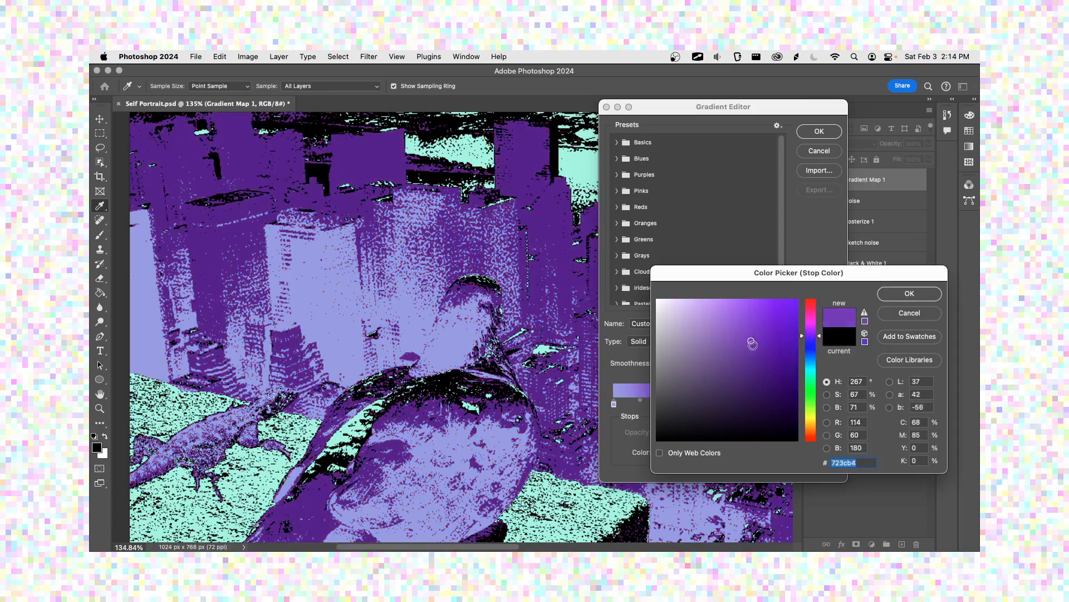
pyautogui.click(909, 298)
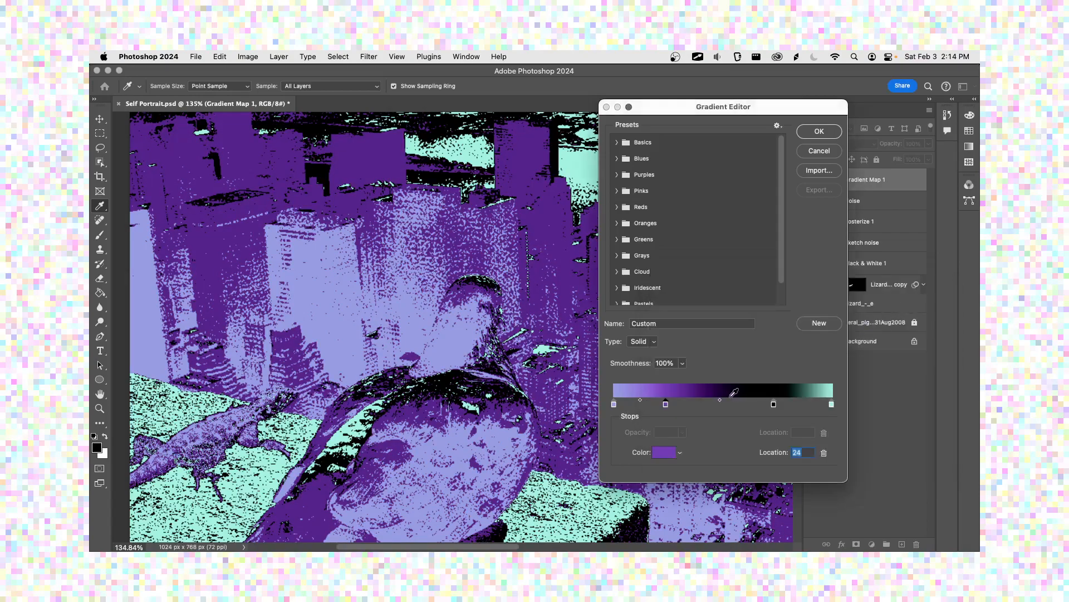
# Step: Try blue shades for the gradient stop at 73%, and set its color to pale yellow (ecef94)
pyautogui.click(773, 403)
pyautogui.doubleClick(774, 404)
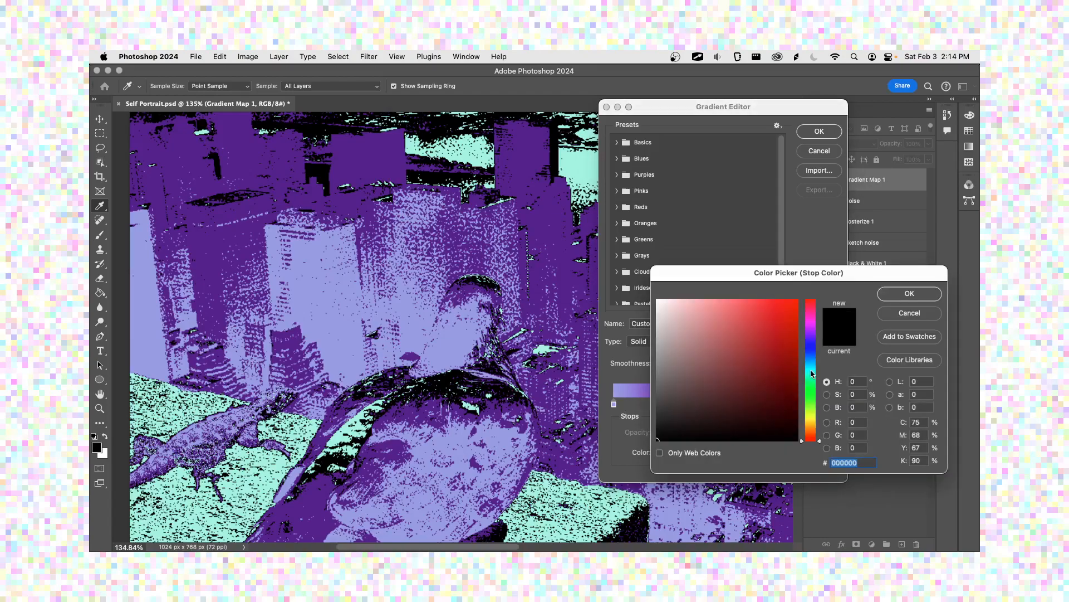
pyautogui.click(740, 343)
pyautogui.click(703, 328)
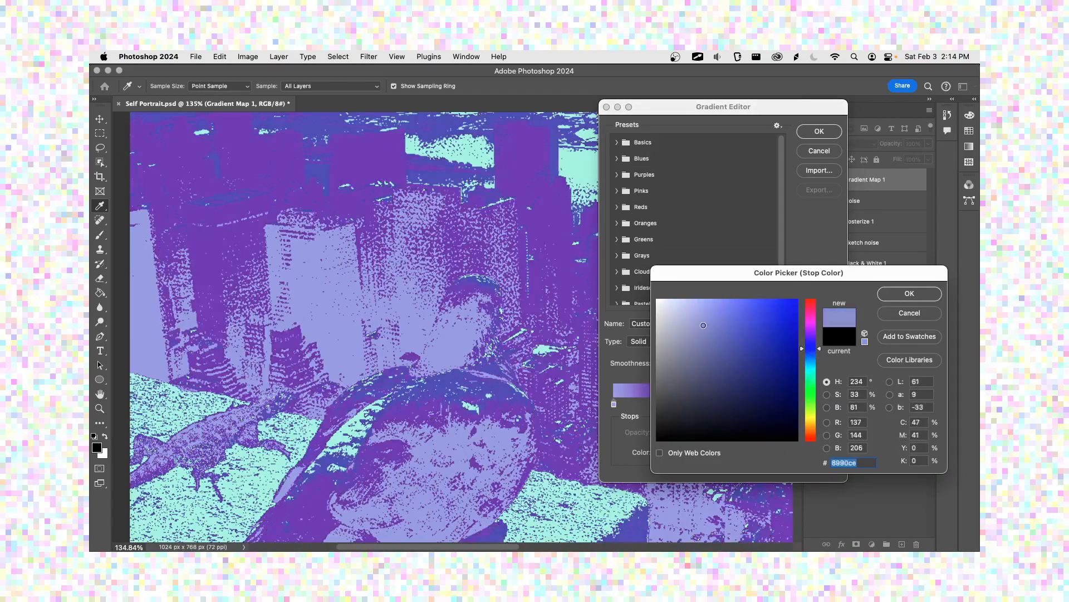
pyautogui.click(705, 323)
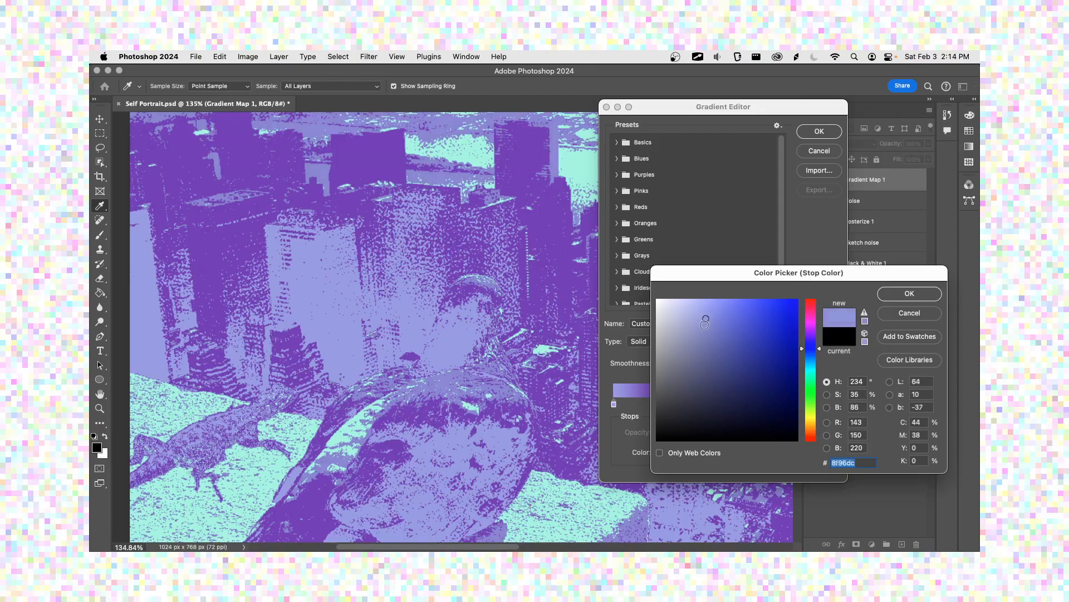
pyautogui.moveTo(707, 323); pyautogui.dragTo(699, 342)
pyautogui.click(700, 365)
pyautogui.click(709, 331)
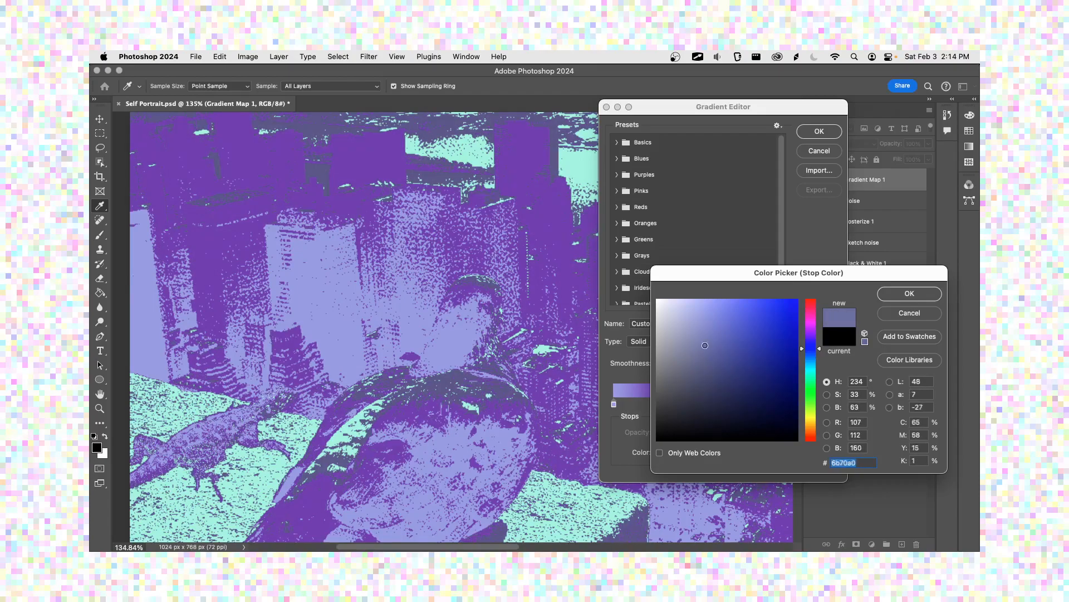
pyautogui.moveTo(808, 350); pyautogui.dragTo(811, 416)
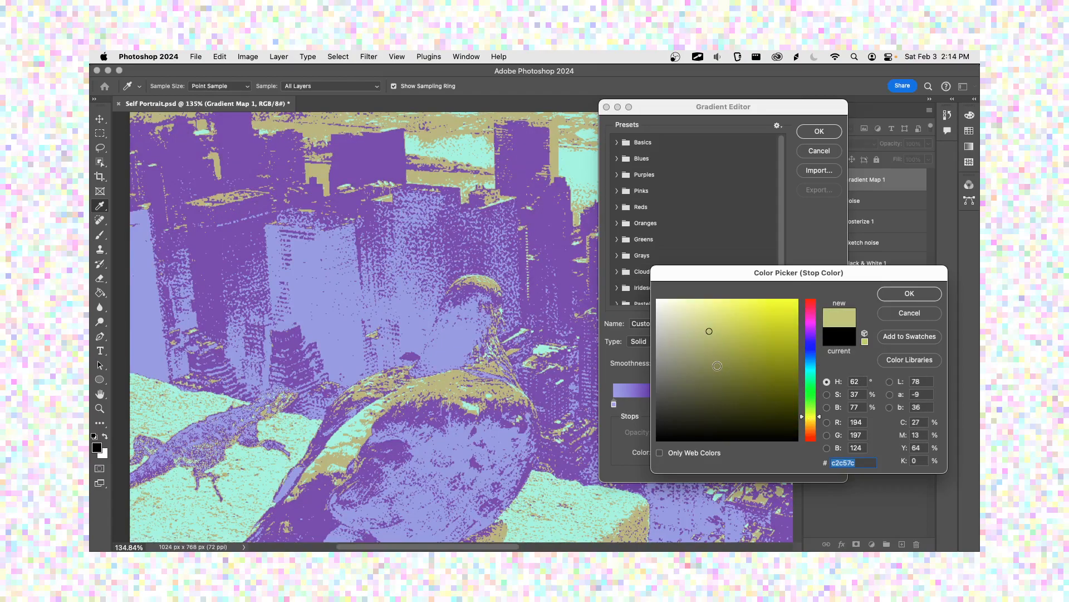
pyautogui.click(717, 318)
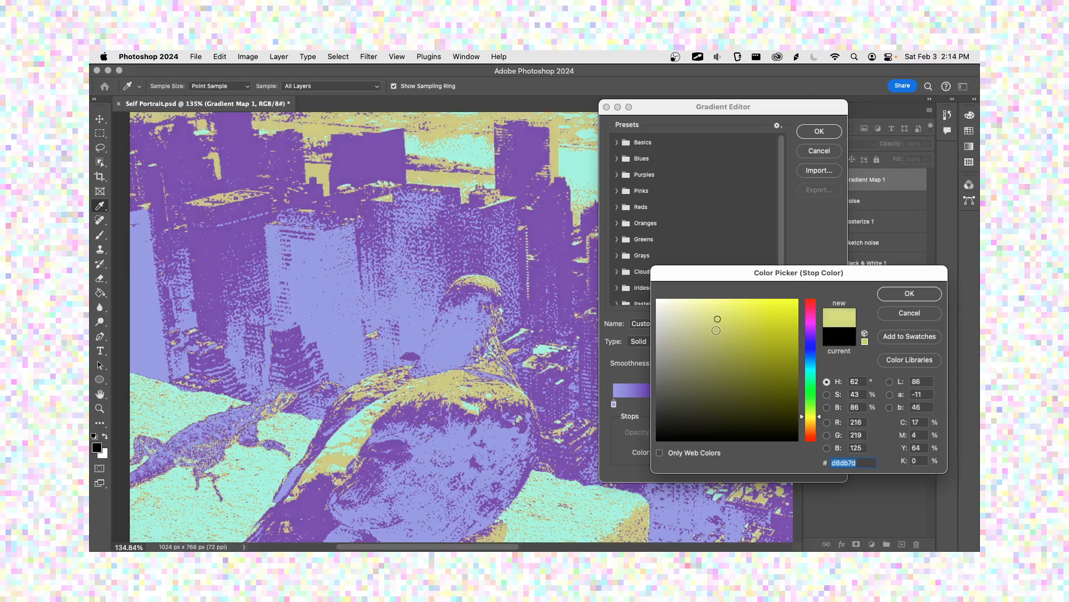
pyautogui.click(712, 314)
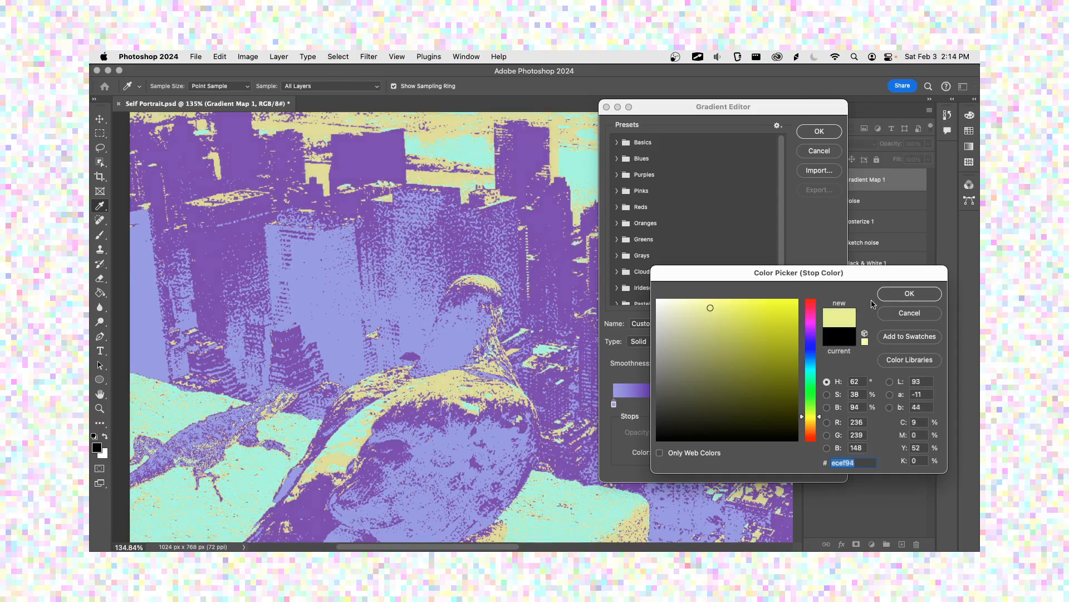
pyautogui.click(901, 295)
# Step: Change the gradient's mint end stop to a darker teal green and apply the edited gradient map
pyautogui.doubleClick(832, 405)
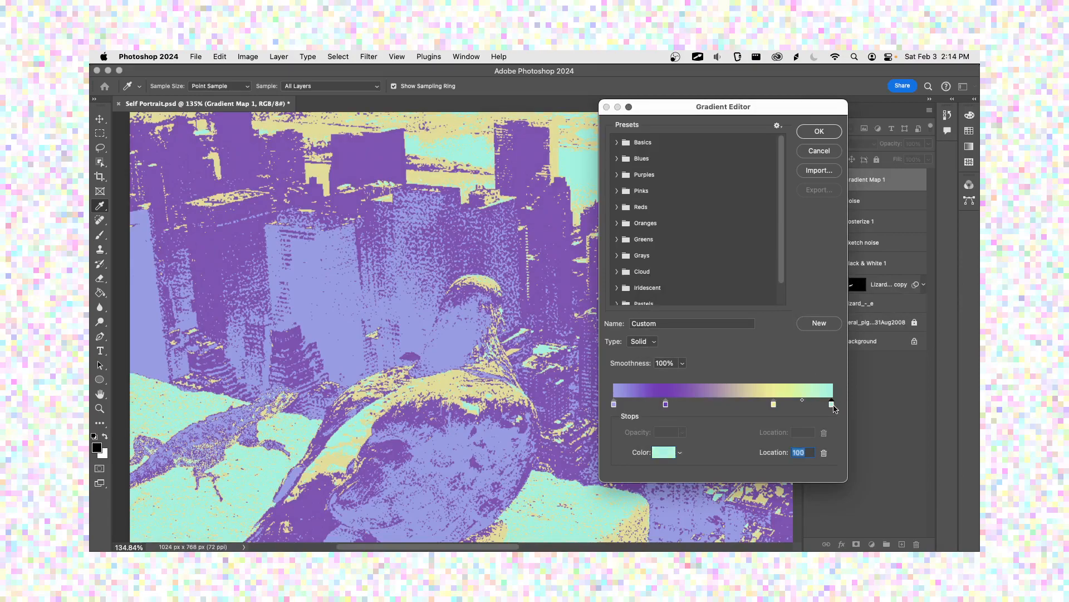
pyautogui.click(831, 407)
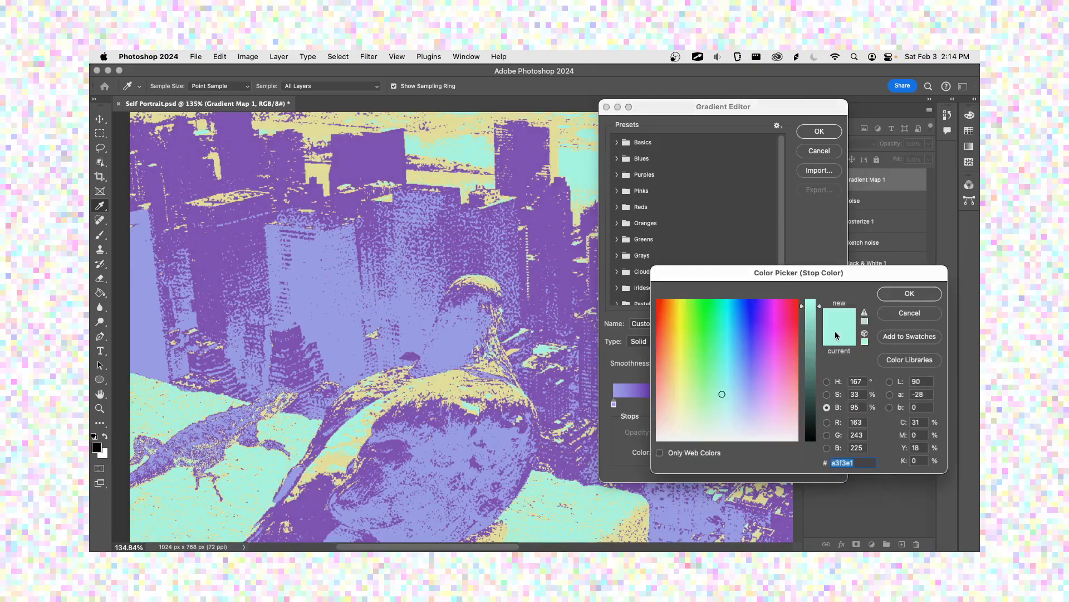
pyautogui.click(891, 313)
pyautogui.click(667, 453)
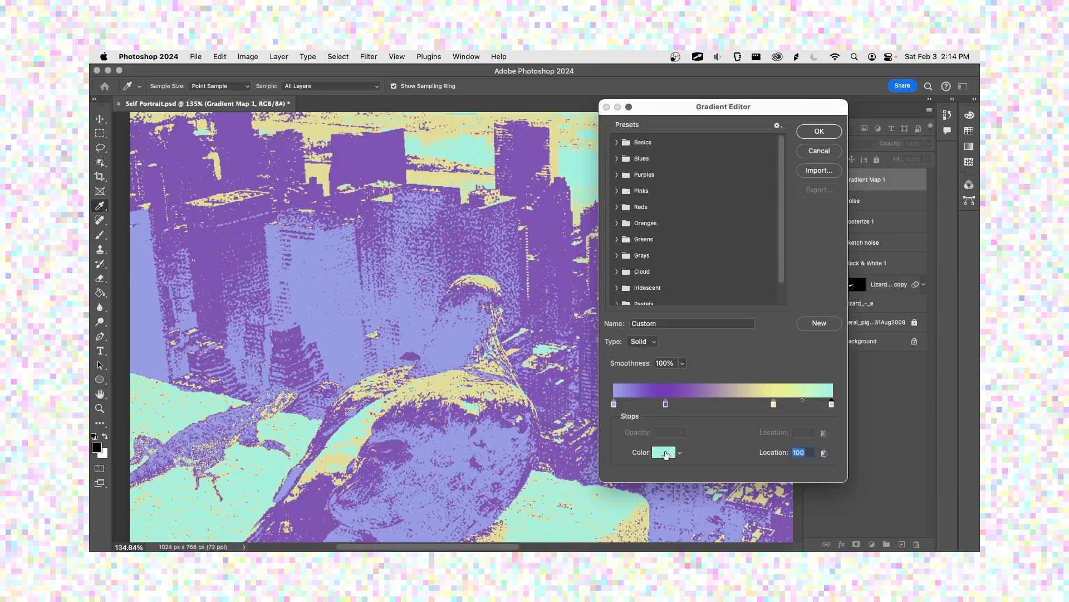
pyautogui.click(743, 343)
pyautogui.moveTo(742, 344); pyautogui.dragTo(720, 334)
pyautogui.click(722, 337)
pyautogui.click(909, 294)
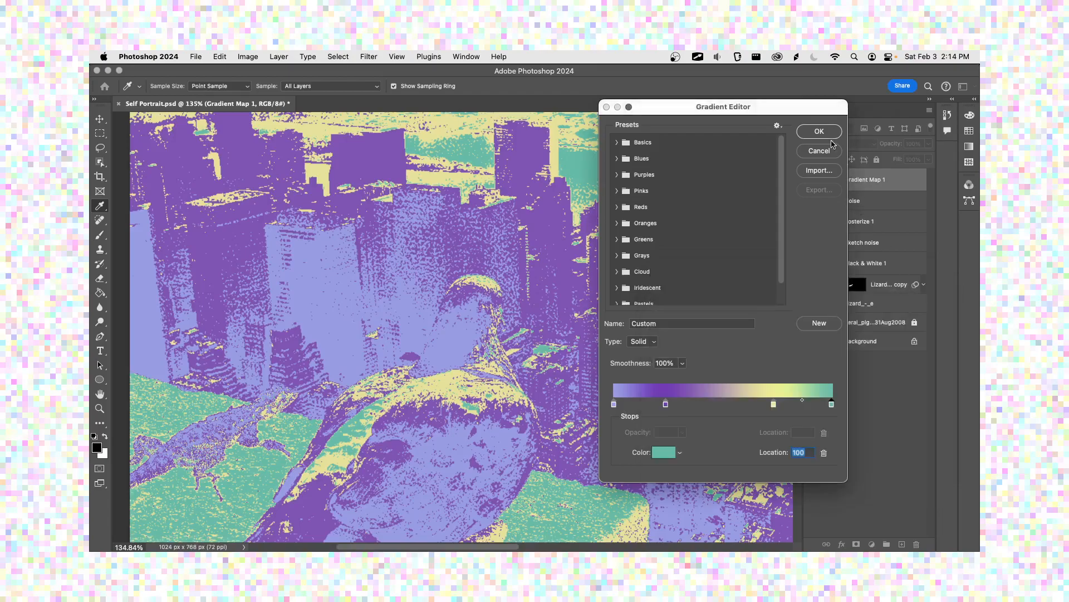
pyautogui.click(827, 133)
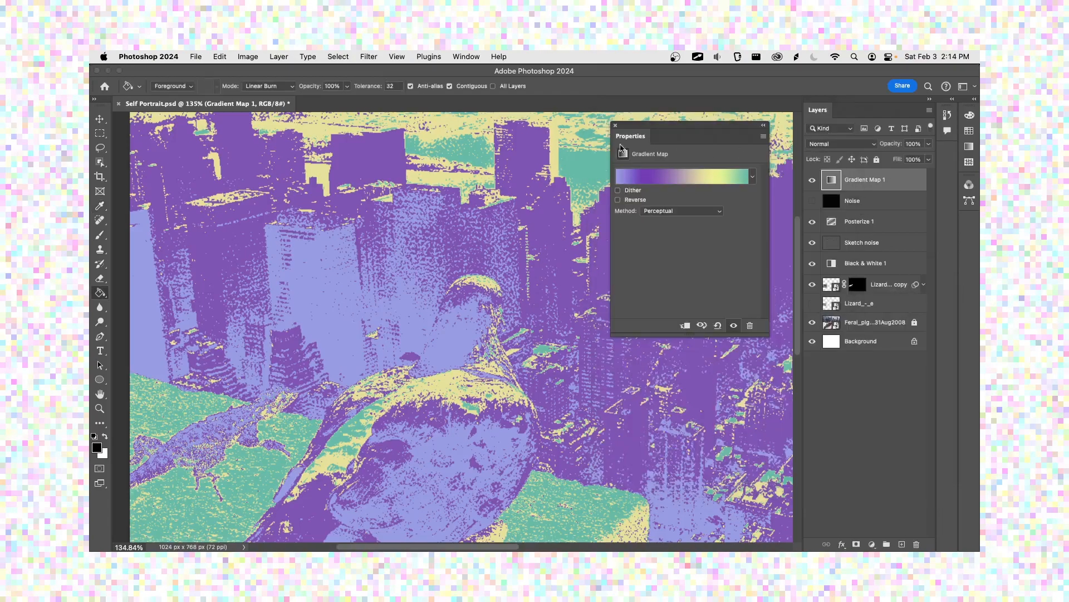
pyautogui.click(615, 125)
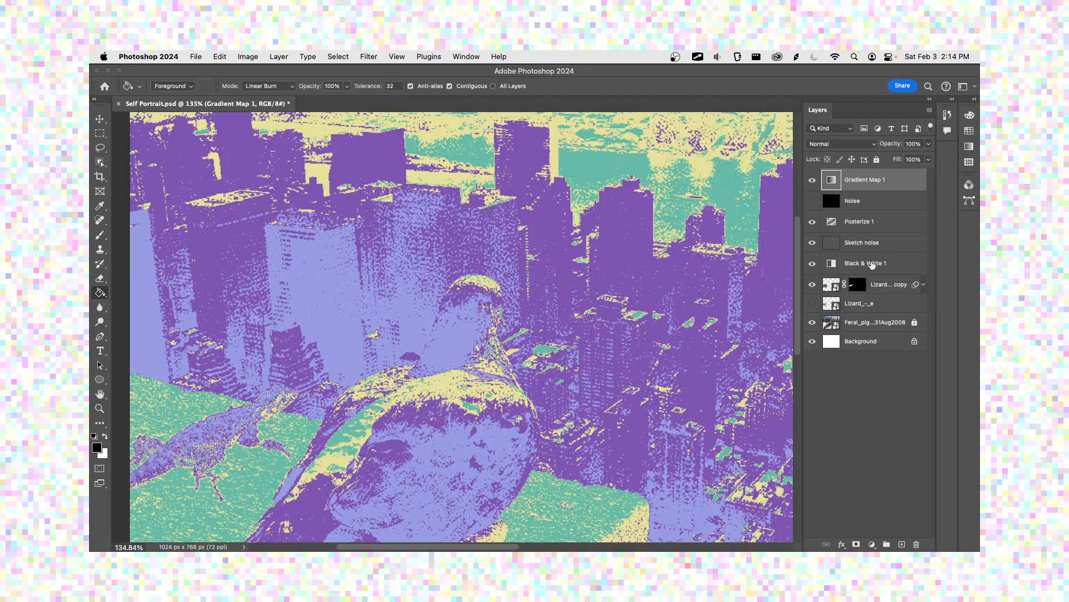
# Step: Reduce the Sketch noise layer's opacity to 16%
pyautogui.click(879, 243)
pyautogui.moveTo(927, 146); pyautogui.dragTo(886, 157)
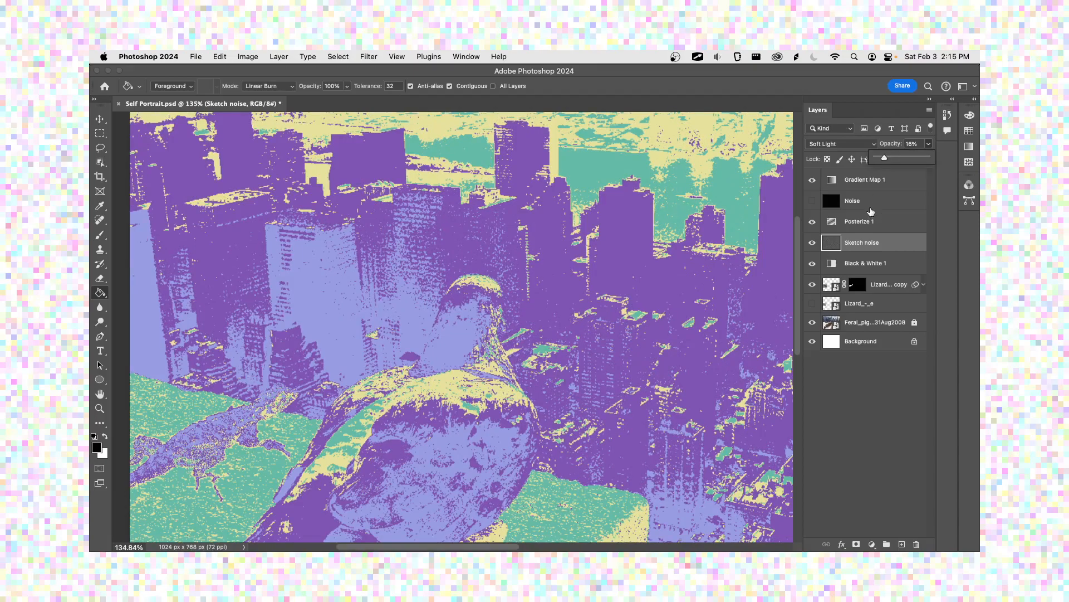
# Step: Set Yellows to -120 and Greens to 197 in the Black & White 1 adjustment, and save the document
pyautogui.click(834, 266)
pyautogui.click(834, 266)
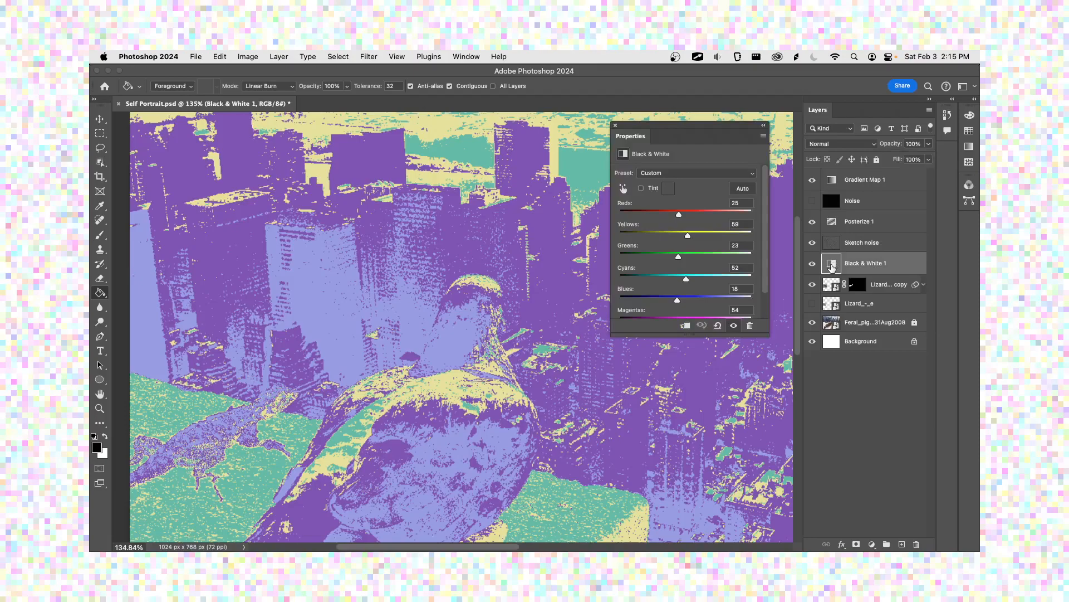
pyautogui.moveTo(687, 237); pyautogui.dragTo(726, 259)
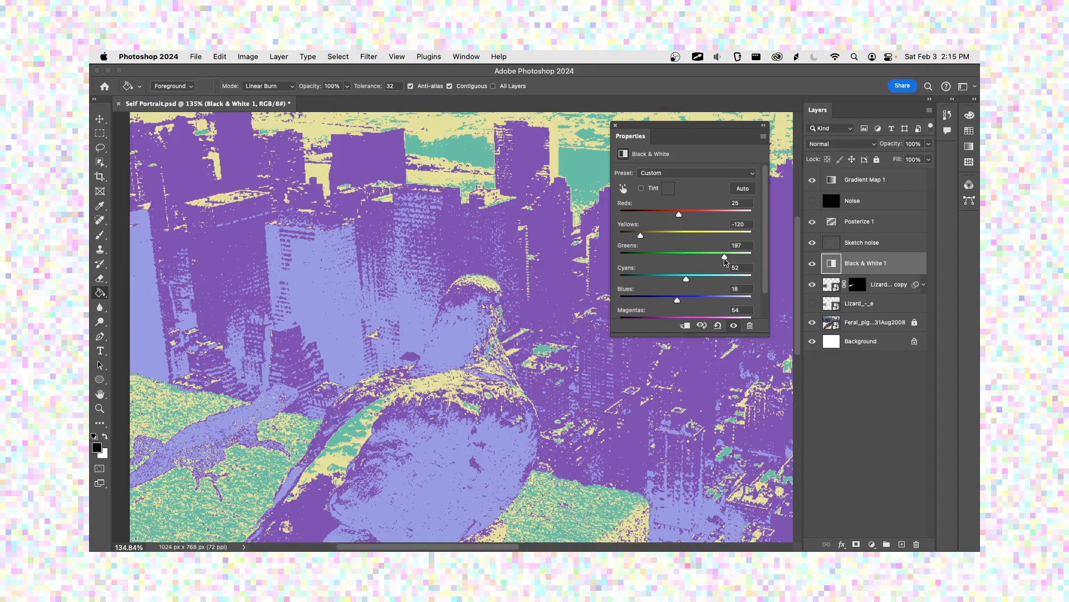
pyautogui.click(616, 126)
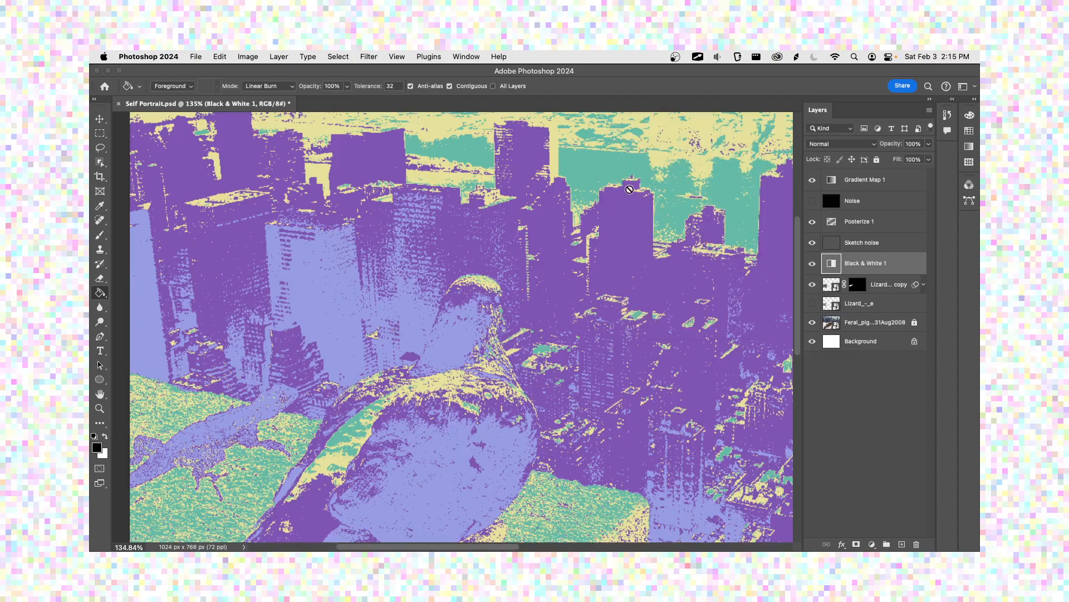
pyautogui.press('super+s')
# Step: Hide the Sketch noise and Posterize 1 layers to compare the image without them, and show both again
pyautogui.click(812, 242)
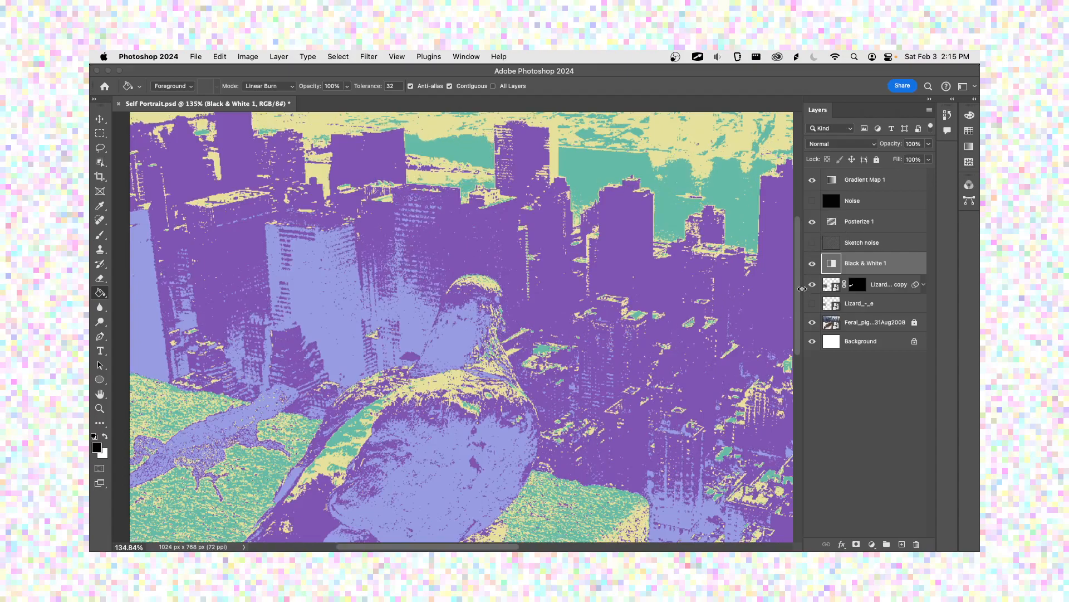
pyautogui.click(812, 222)
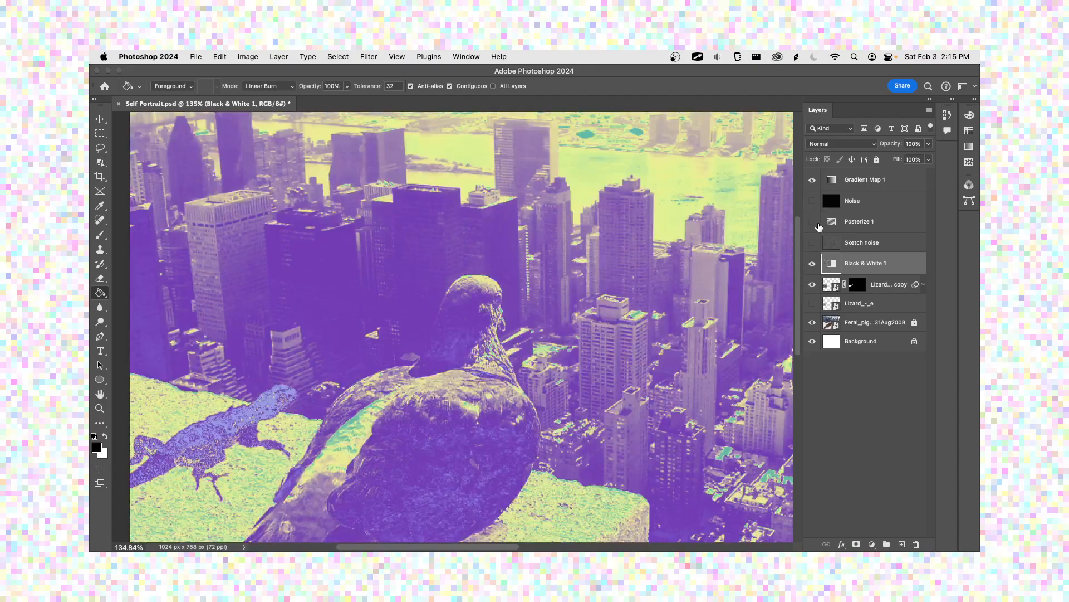
pyautogui.click(812, 222)
pyautogui.click(812, 242)
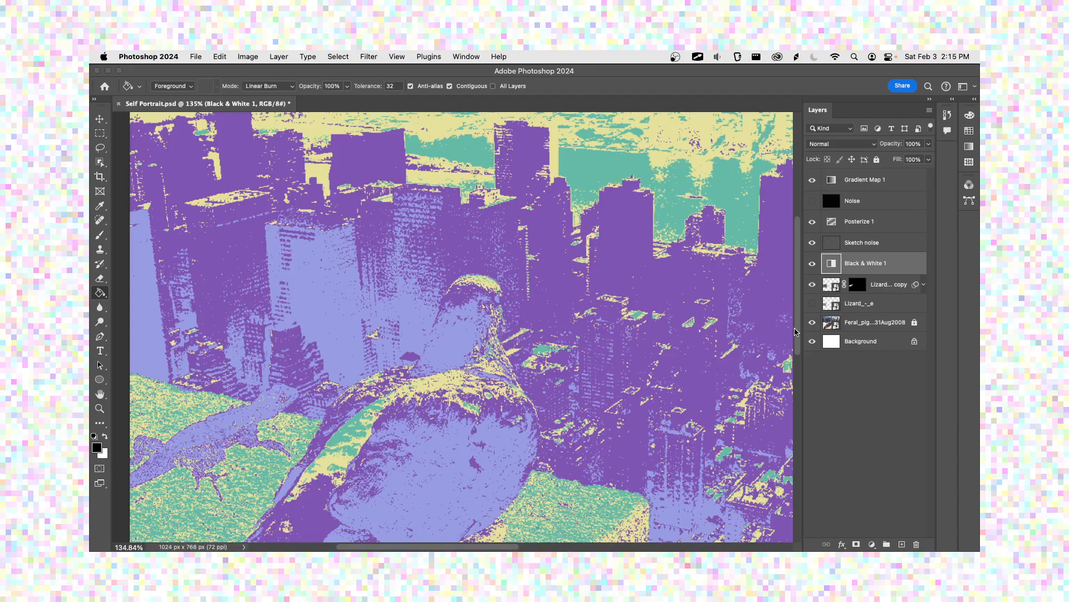
# Step: Save Self Portrait.psd and switch to Finder
pyautogui.press('super+s')
pyautogui.press('super+Tab')
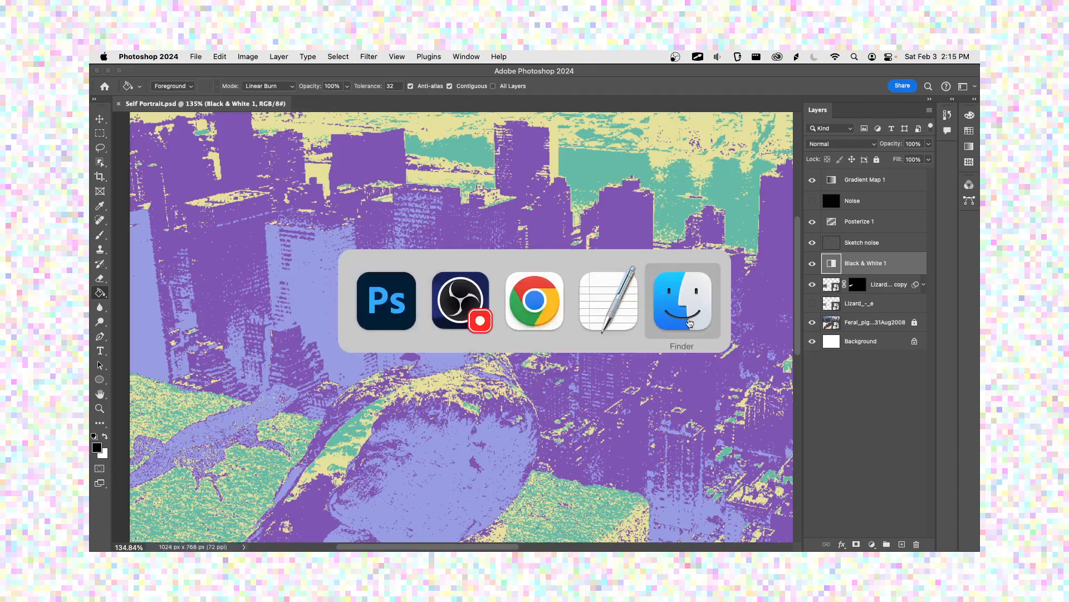
# Step: Switch back to Photoshop and set up an export of the Self Portrait image as a JPG with quality 4
pyautogui.click(645, 321)
pyautogui.press('super+Tab')
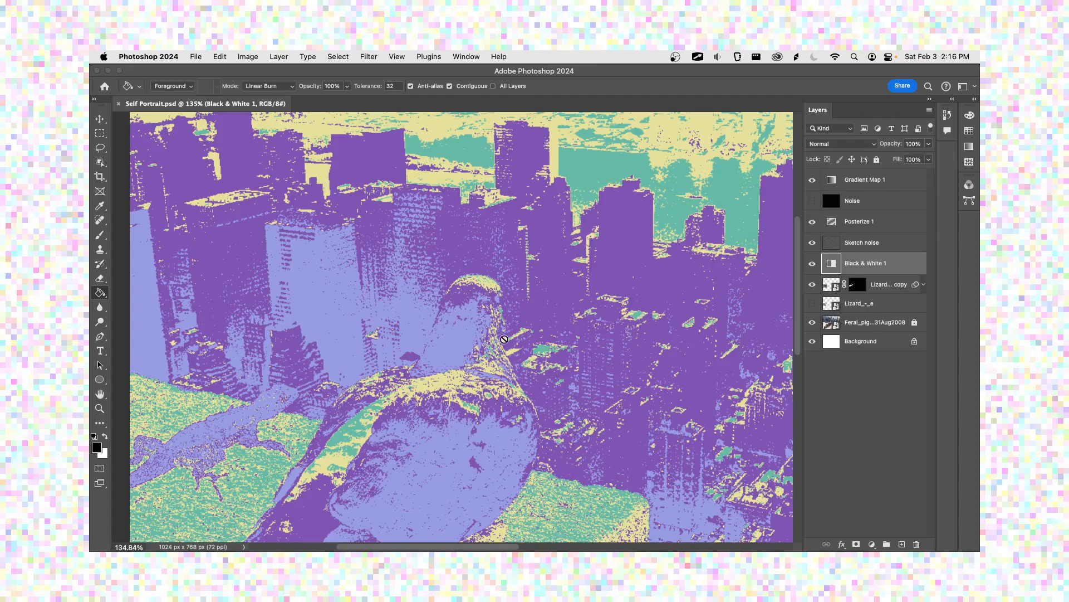
pyautogui.click(196, 56)
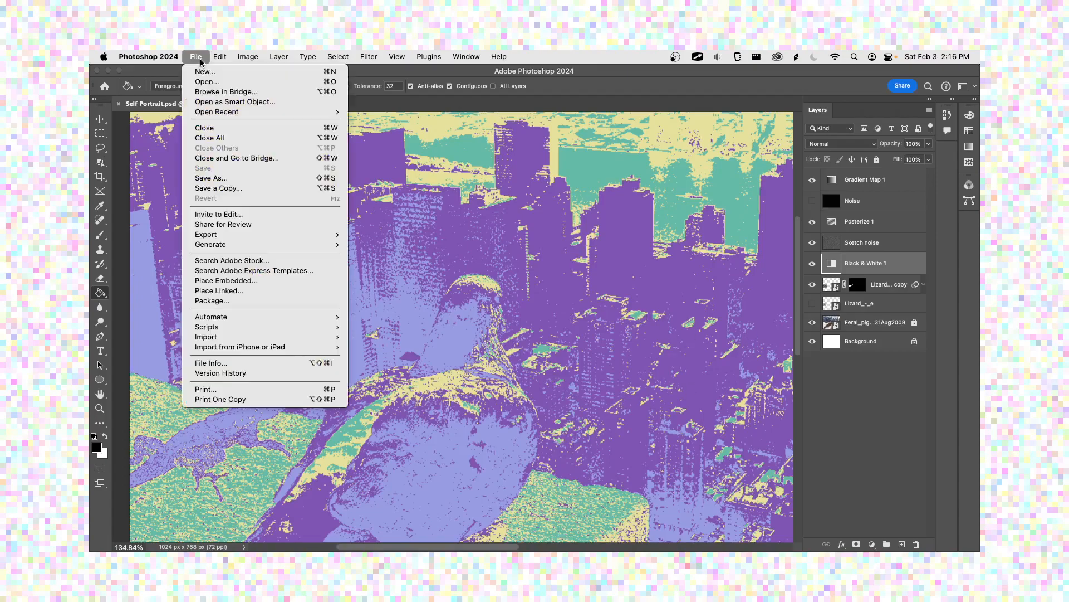
pyautogui.moveTo(232, 238)
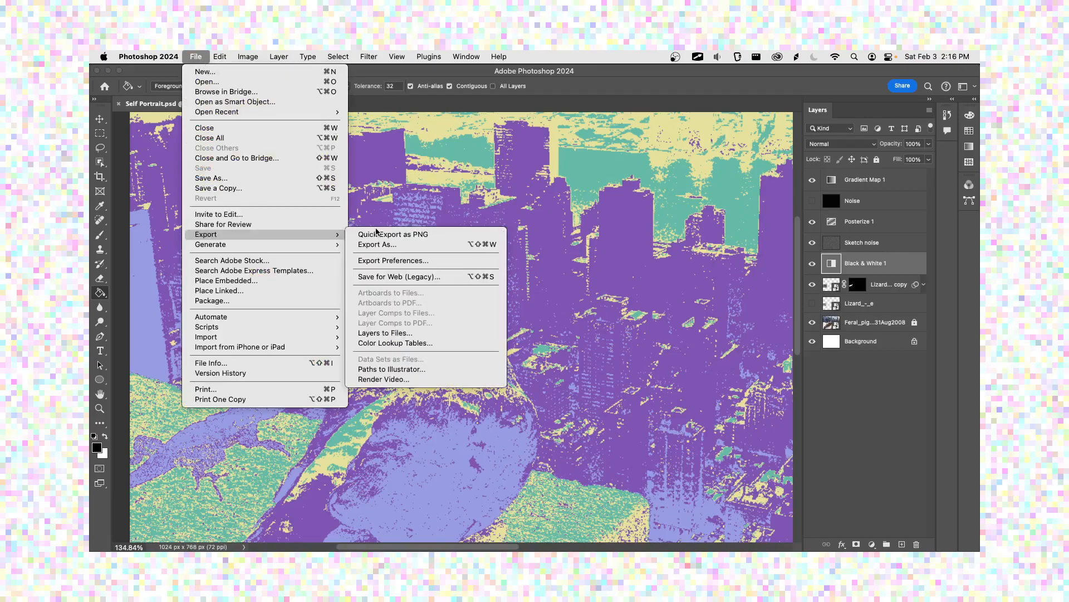
pyautogui.click(379, 245)
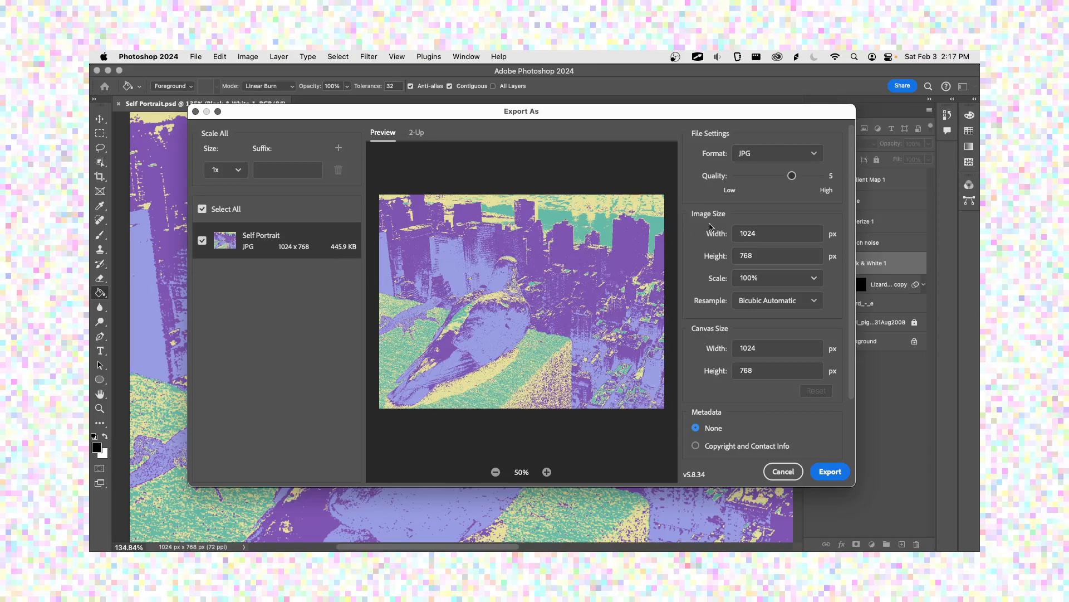
pyautogui.moveTo(791, 176); pyautogui.dragTo(784, 178)
pyautogui.click(822, 473)
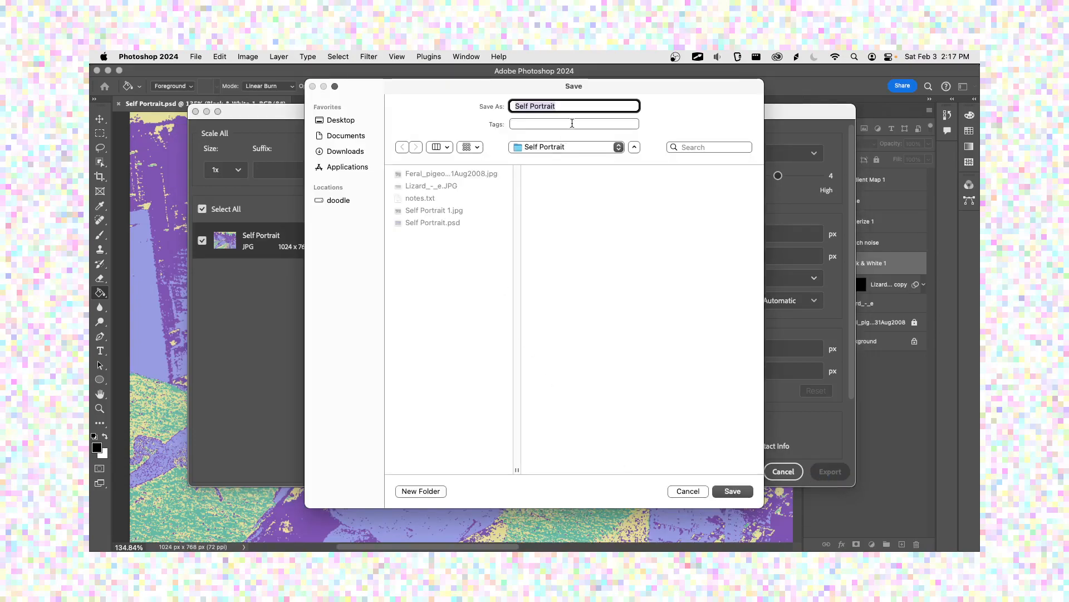
# Step: Name the exported image Self Portrait 2 and save it in the Self Portrait folder
pyautogui.click(578, 107)
pyautogui.write('2')
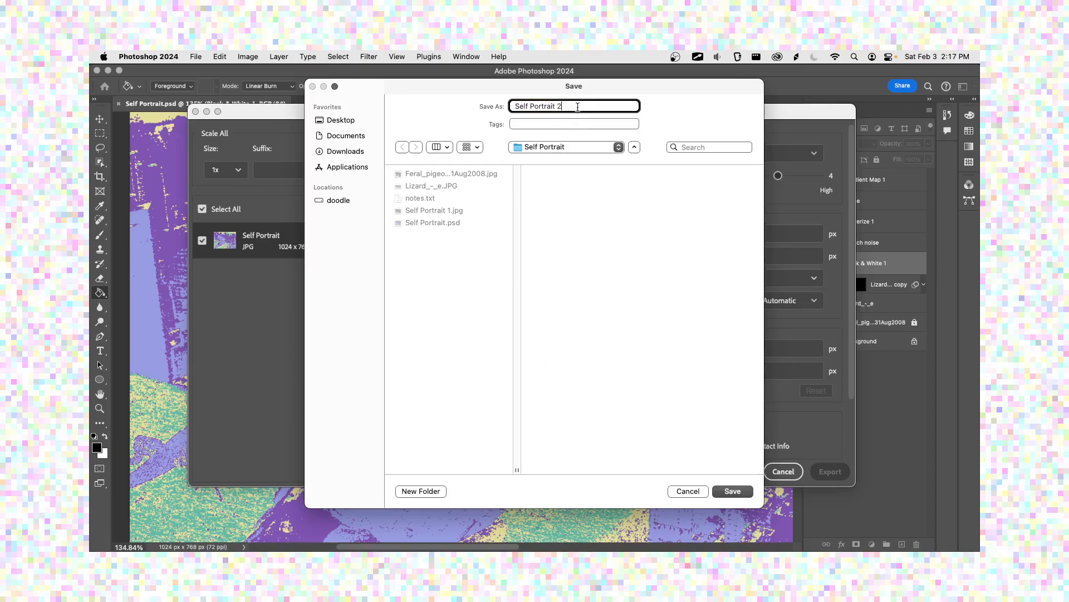
pyautogui.click(732, 491)
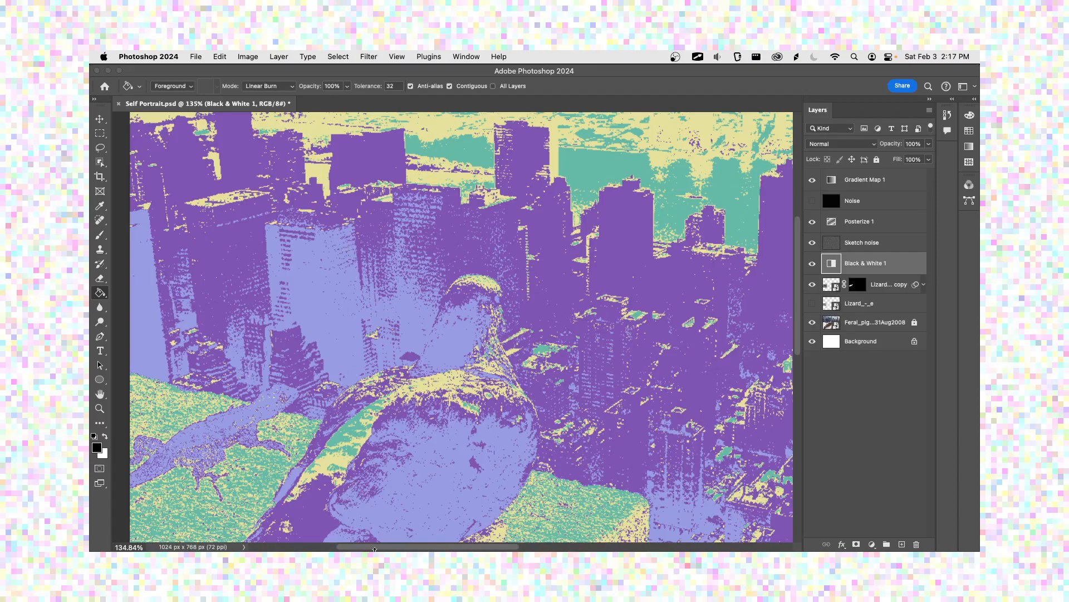
pyautogui.click(398, 305)
pyautogui.click(494, 259)
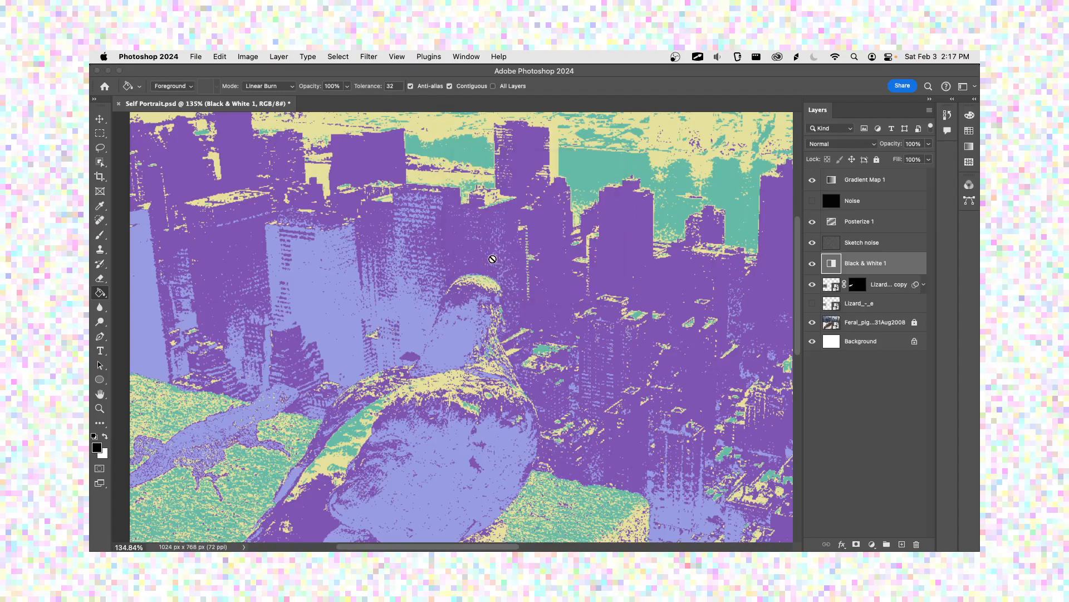